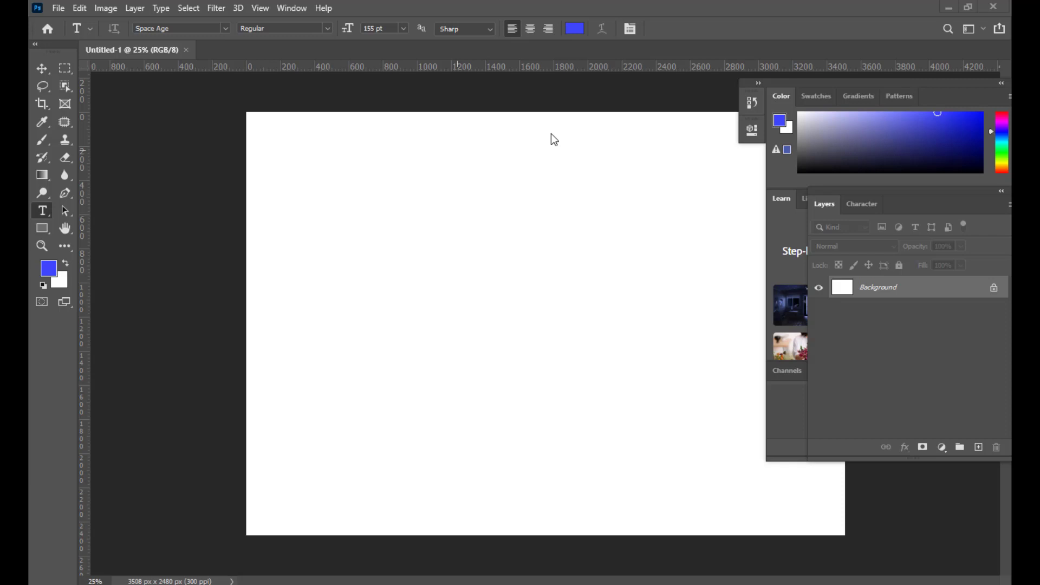
# Set the text engine in the Type preferences to World-Ready Layout and apply the change.
pyautogui.click(80, 10)
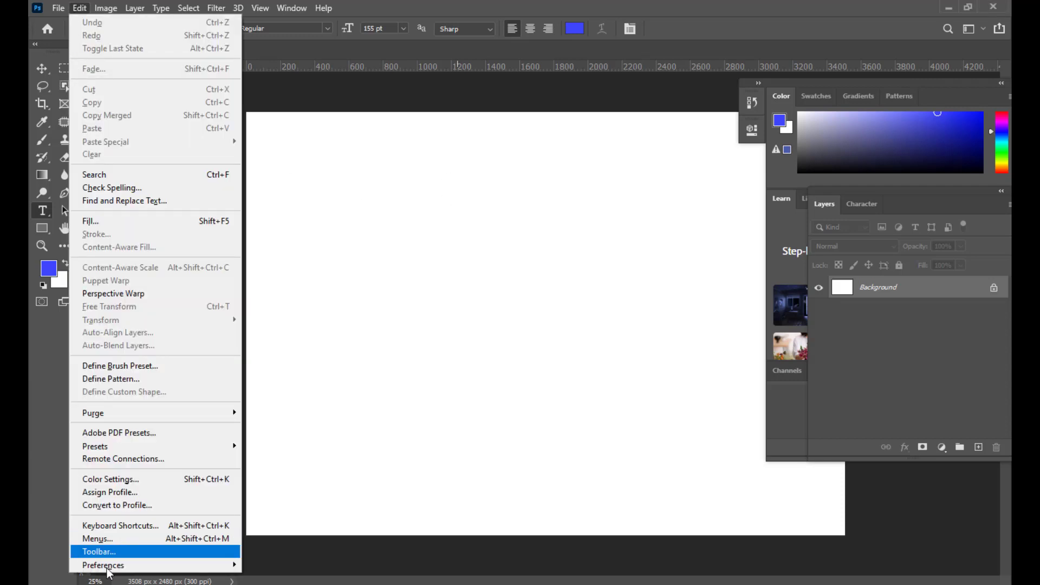
pyautogui.moveTo(127, 569)
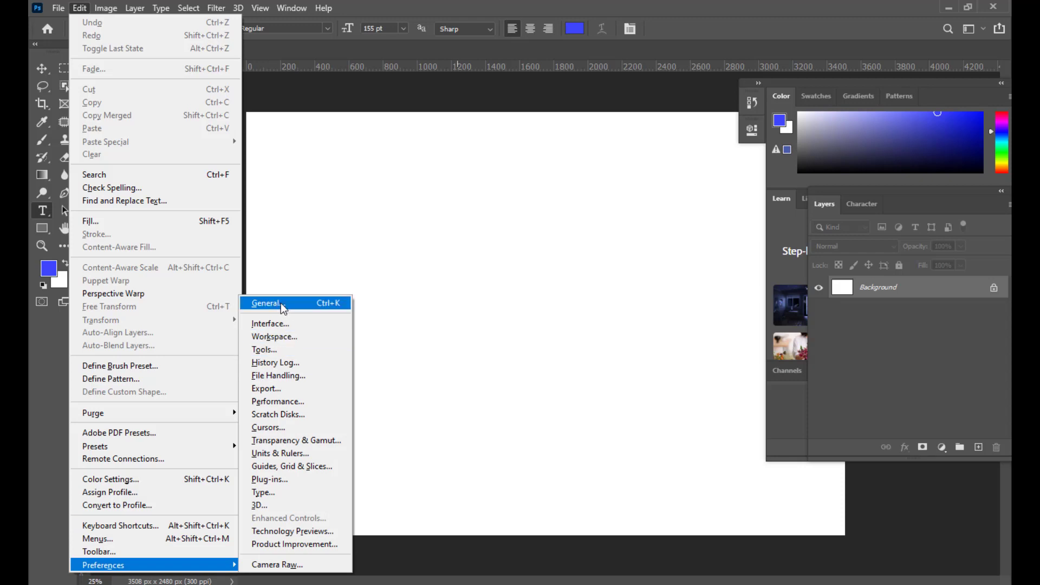
pyautogui.click(321, 307)
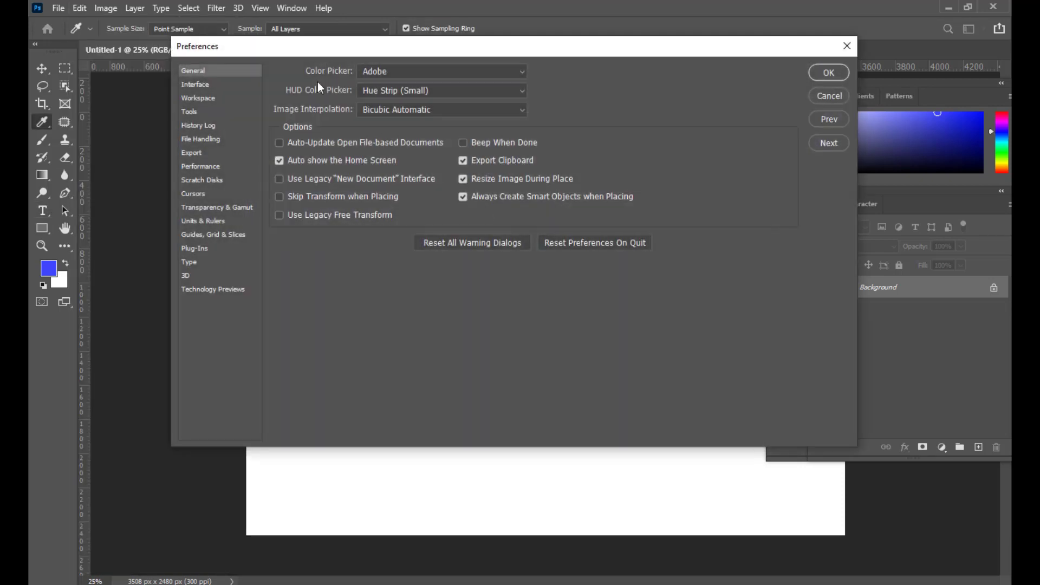
pyautogui.moveTo(335, 43); pyautogui.dragTo(388, 98)
pyautogui.click(293, 313)
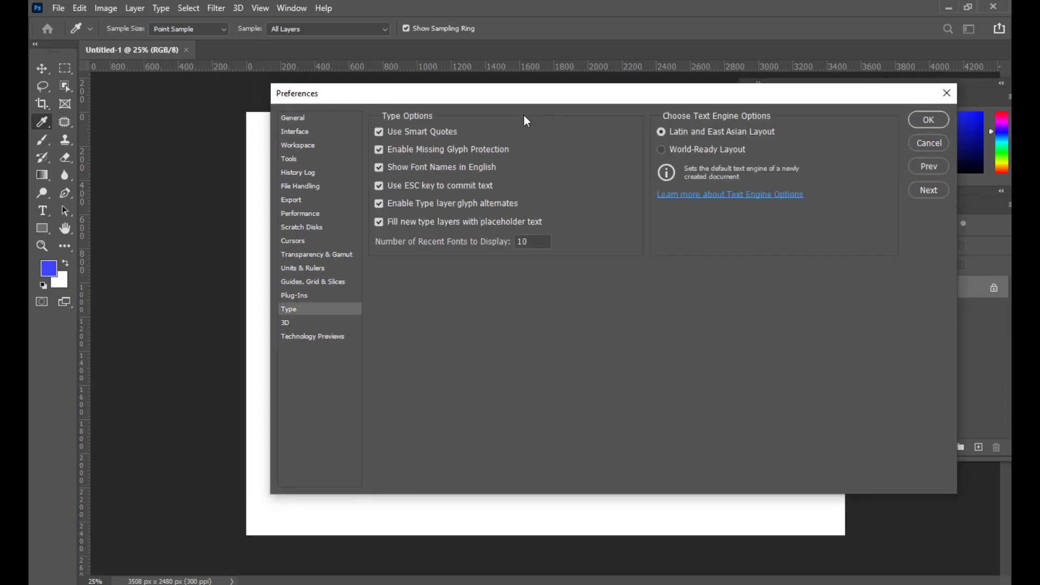
pyautogui.moveTo(505, 99); pyautogui.dragTo(380, 122)
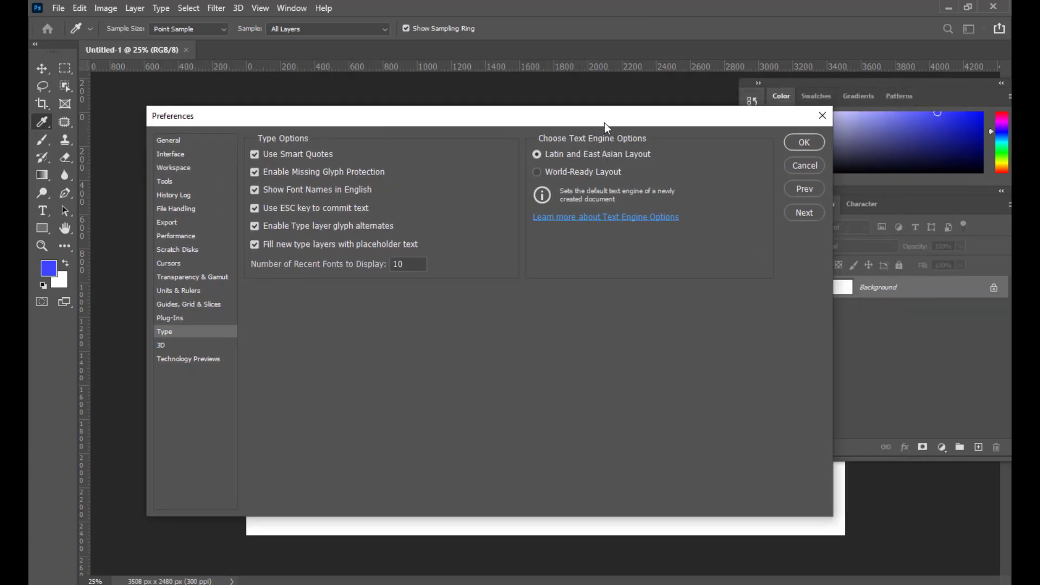
pyautogui.moveTo(605, 122); pyautogui.dragTo(549, 133)
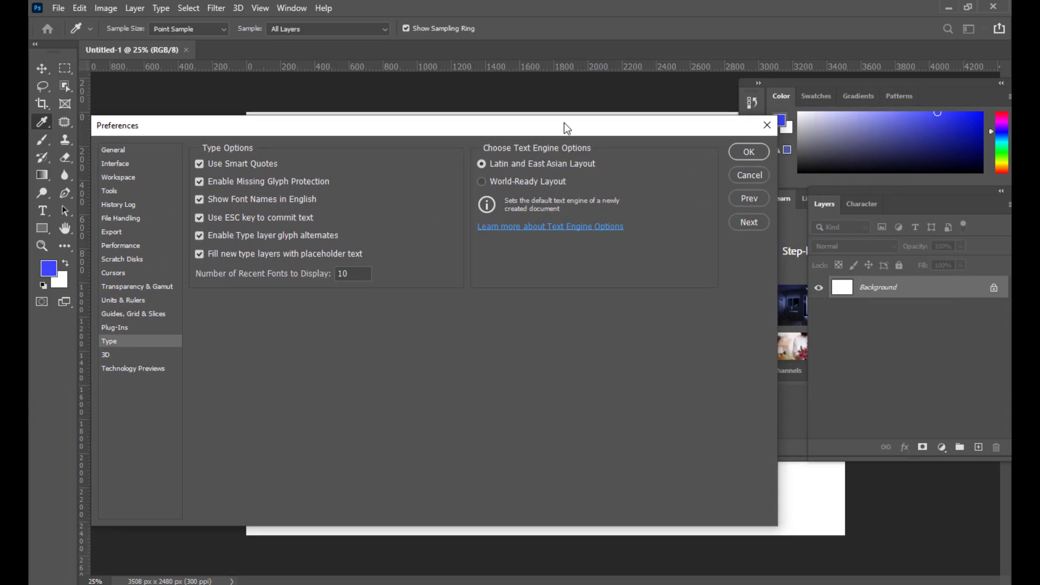
pyautogui.moveTo(564, 123)
pyautogui.mouseDown()
pyautogui.moveTo(601, 133)
pyautogui.moveTo(531, 144)
pyautogui.moveTo(606, 163)
pyautogui.moveTo(570, 135)
pyautogui.mouseUp()
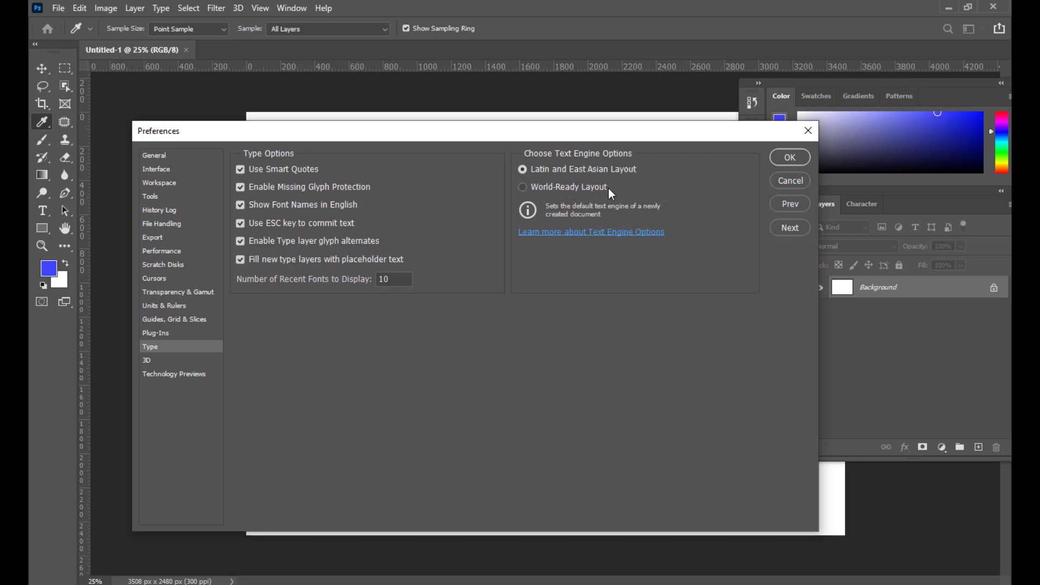
pyautogui.moveTo(570, 132); pyautogui.dragTo(576, 119)
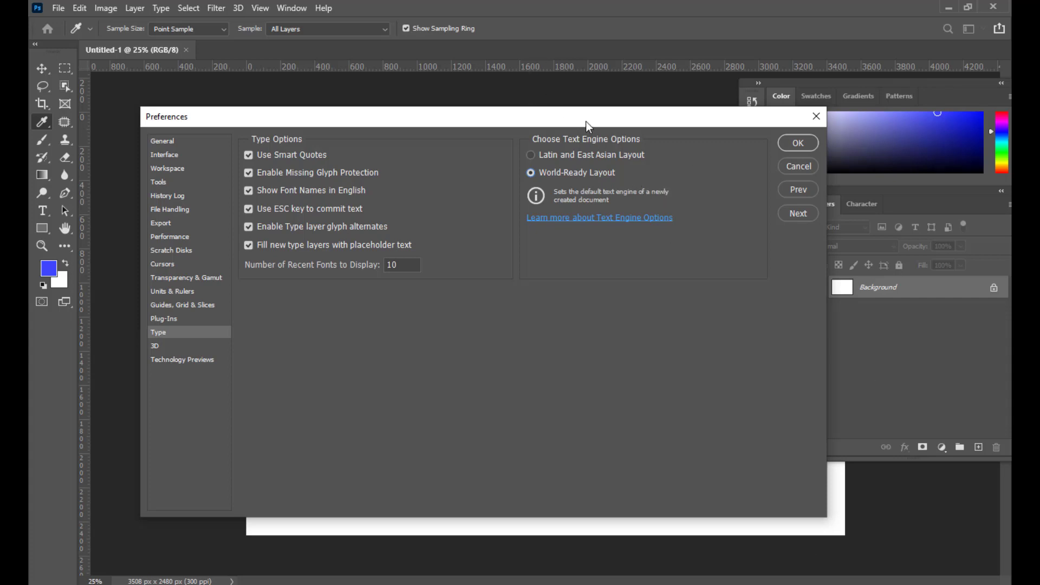
pyautogui.moveTo(586, 122)
pyautogui.mouseDown()
pyautogui.moveTo(565, 122)
pyautogui.moveTo(593, 122)
pyautogui.mouseUp()
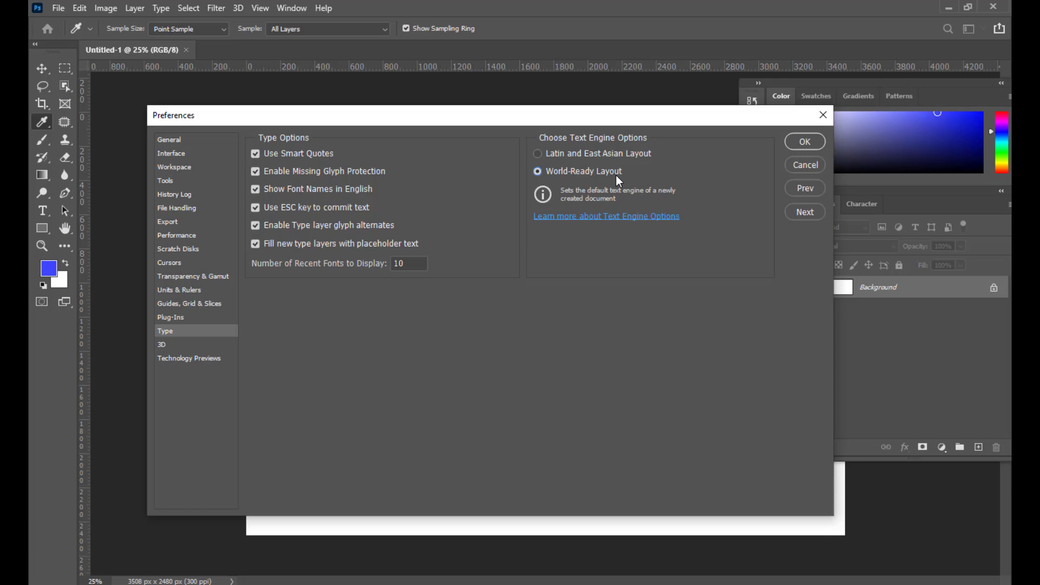
pyautogui.click(807, 145)
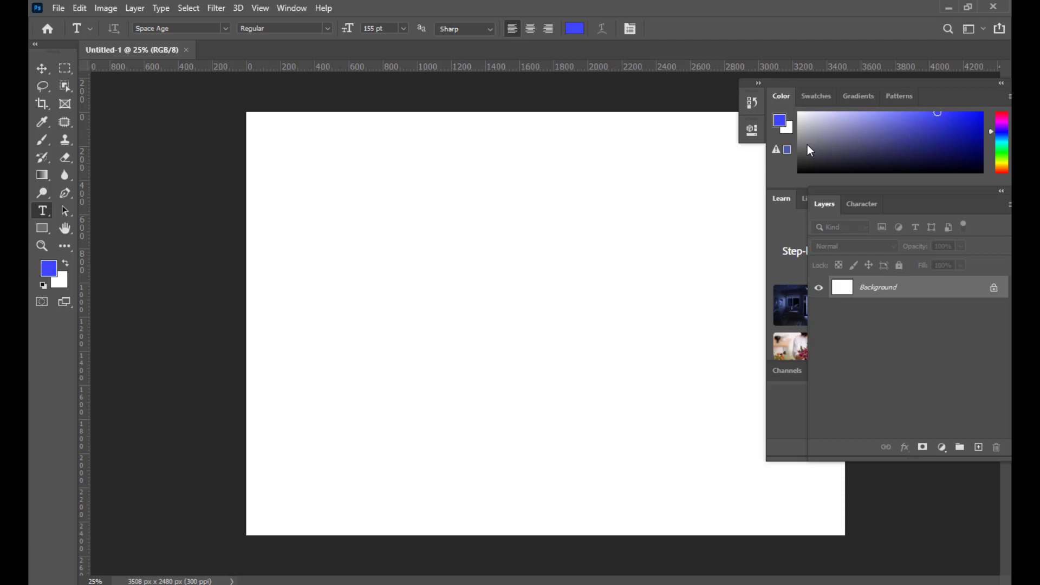
# Close Photoshop and relaunch Adobe Photoshop 2020.
pyautogui.click(993, 7)
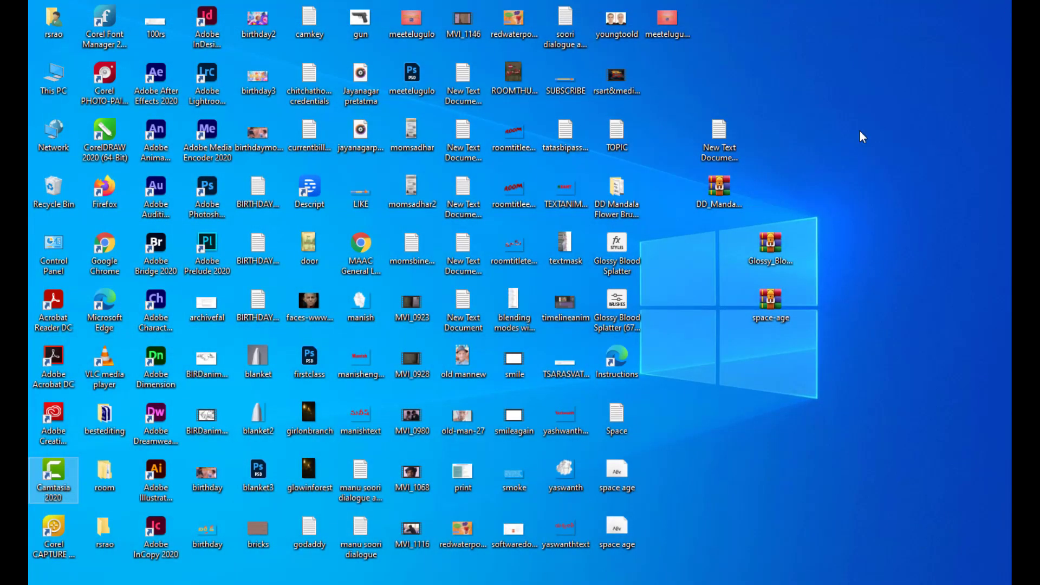
pyautogui.click(40, 579)
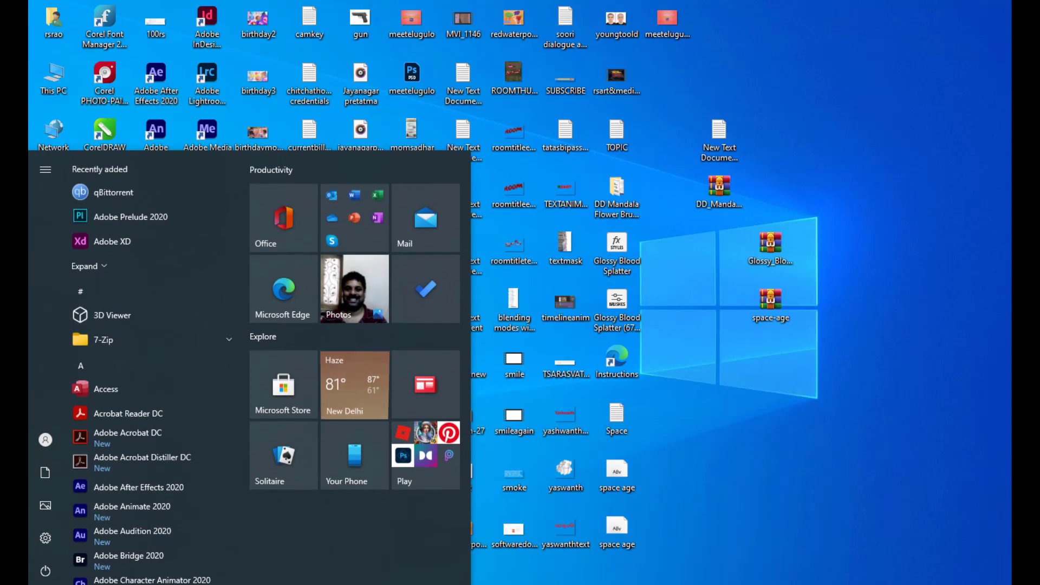
pyautogui.write('ph')
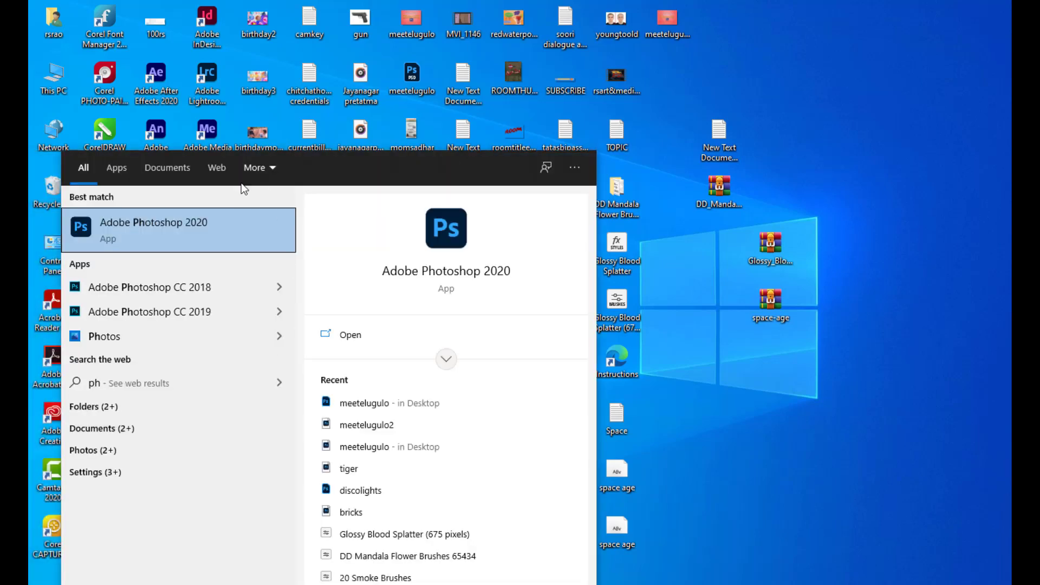
pyautogui.click(178, 232)
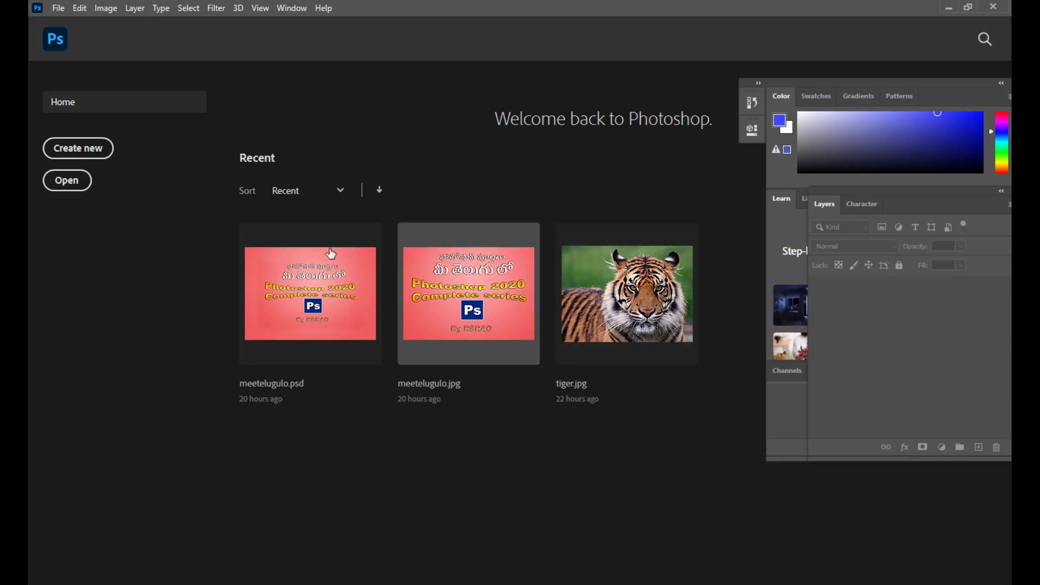
# Create a new document from the A4 print preset in landscape orientation.
pyautogui.click(82, 155)
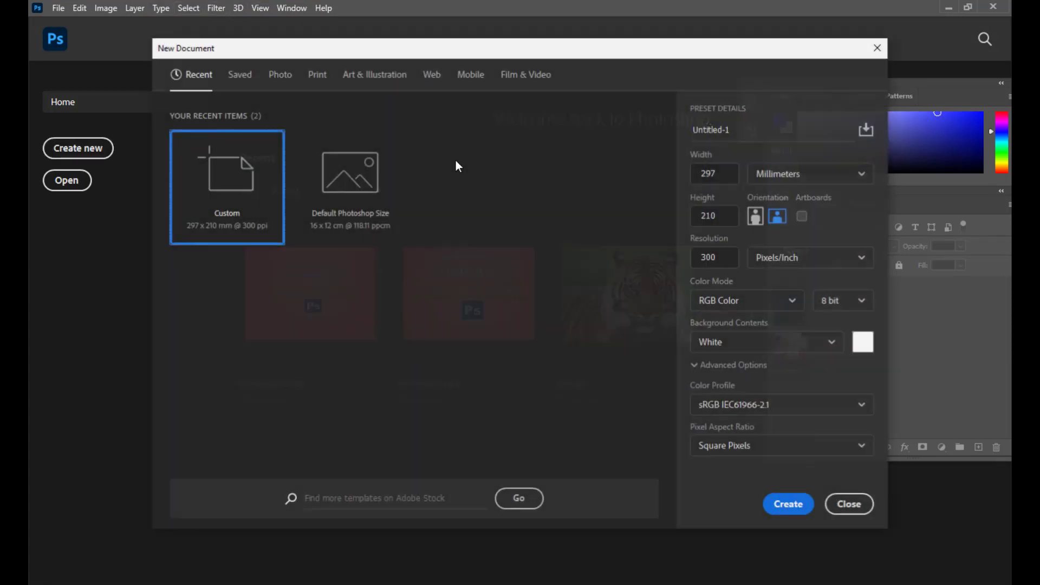
pyautogui.click(315, 76)
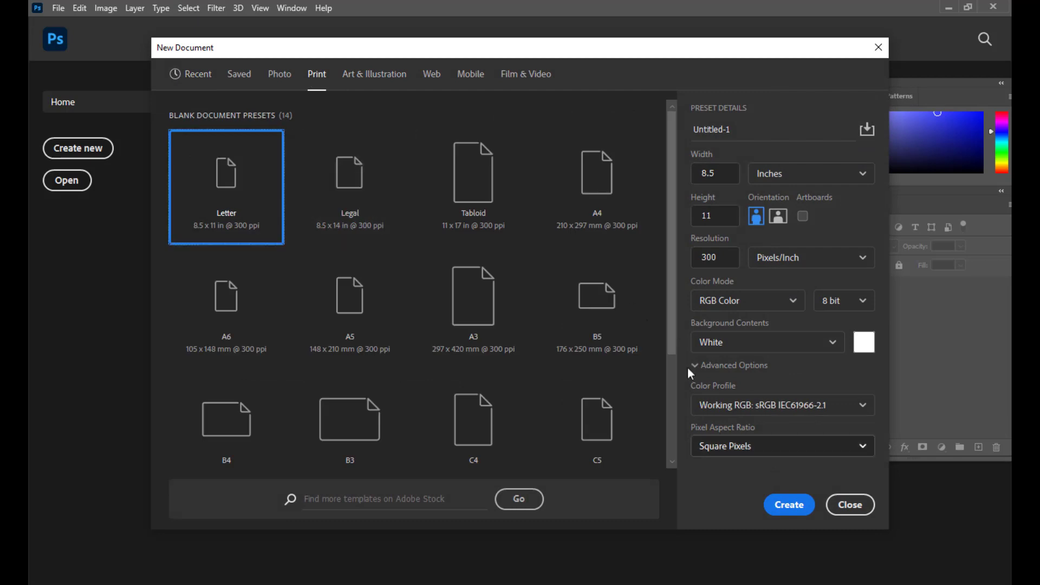
pyautogui.click(602, 190)
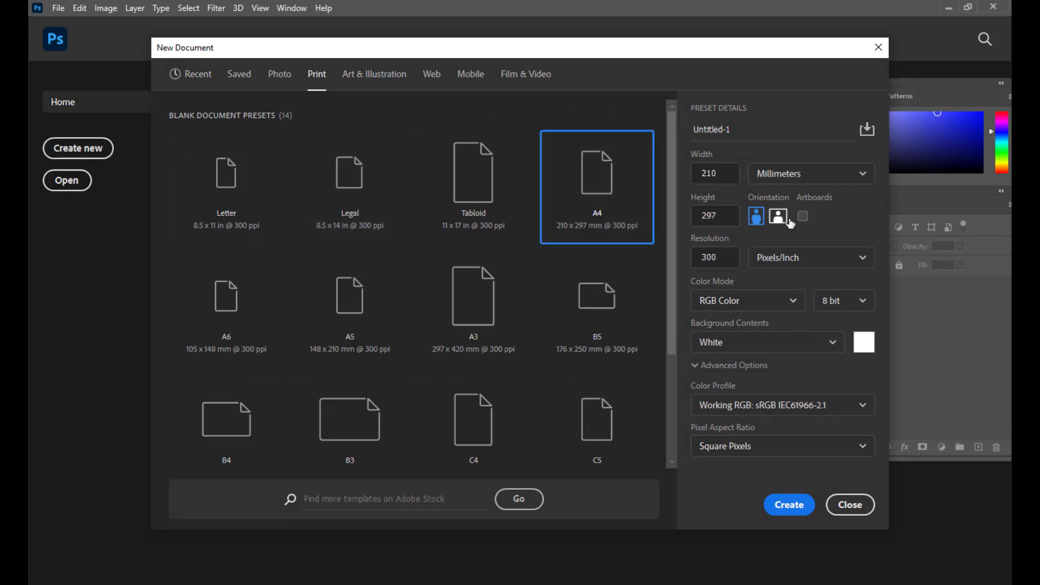
pyautogui.click(779, 217)
pyautogui.click(789, 503)
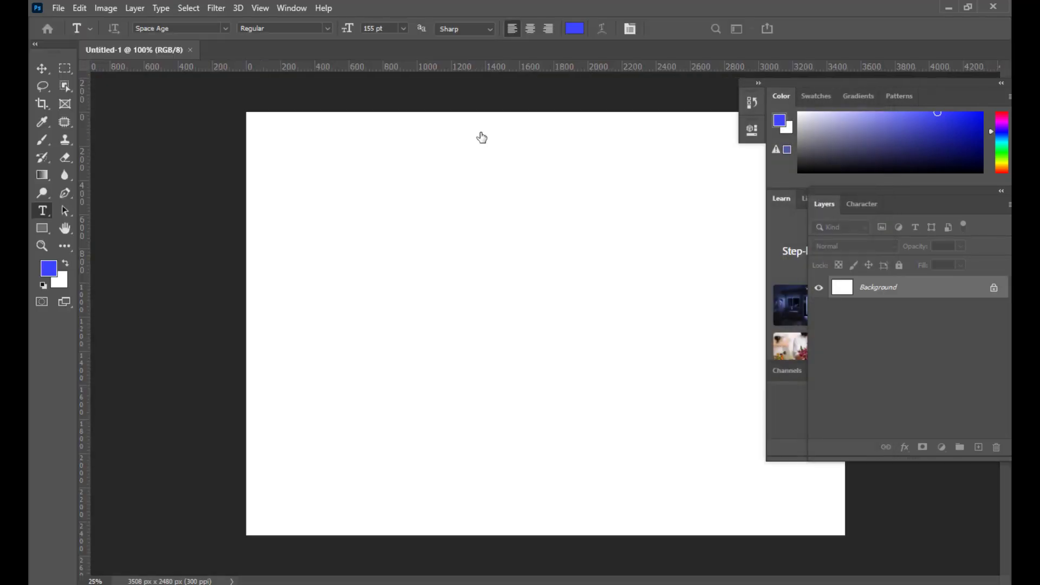
# Undock the new document into a floating window and show the list of available fonts for the Type tool.
pyautogui.moveTo(163, 54); pyautogui.dragTo(249, 82)
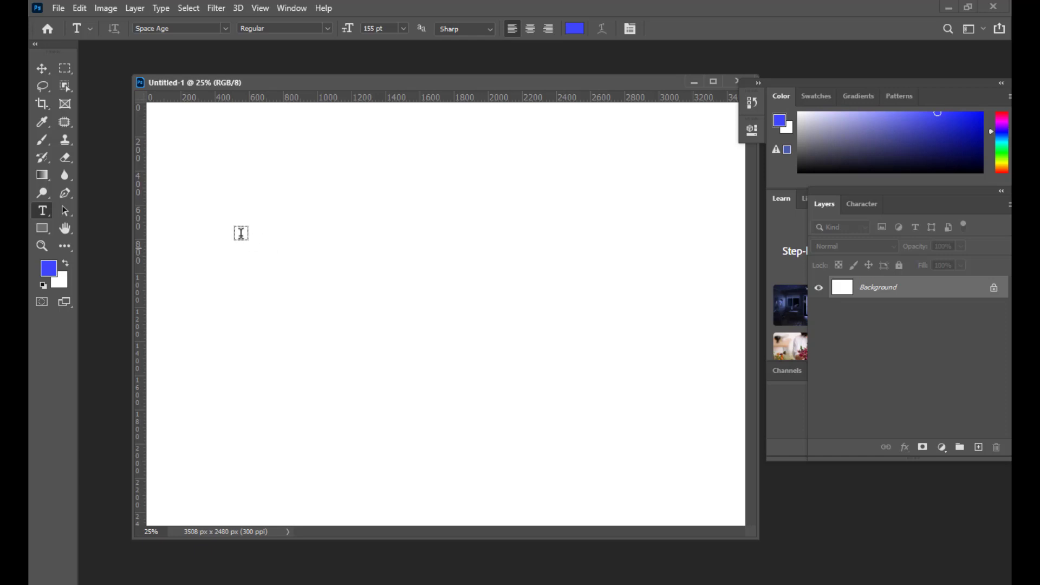
pyautogui.click(221, 31)
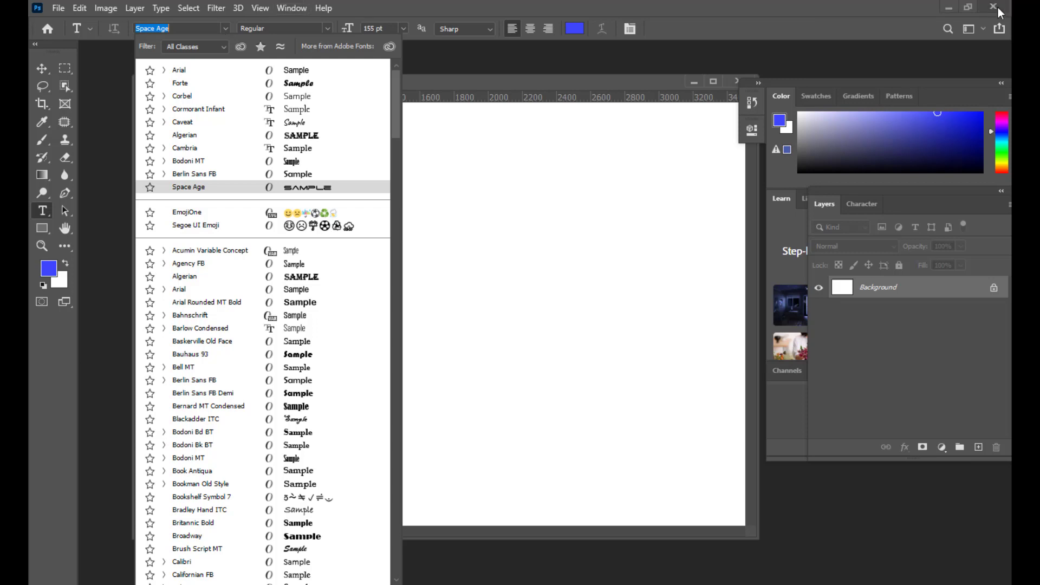
# Switch to Chrome and open fonts.siliconandhra.org in a new tab.
pyautogui.click(948, 7)
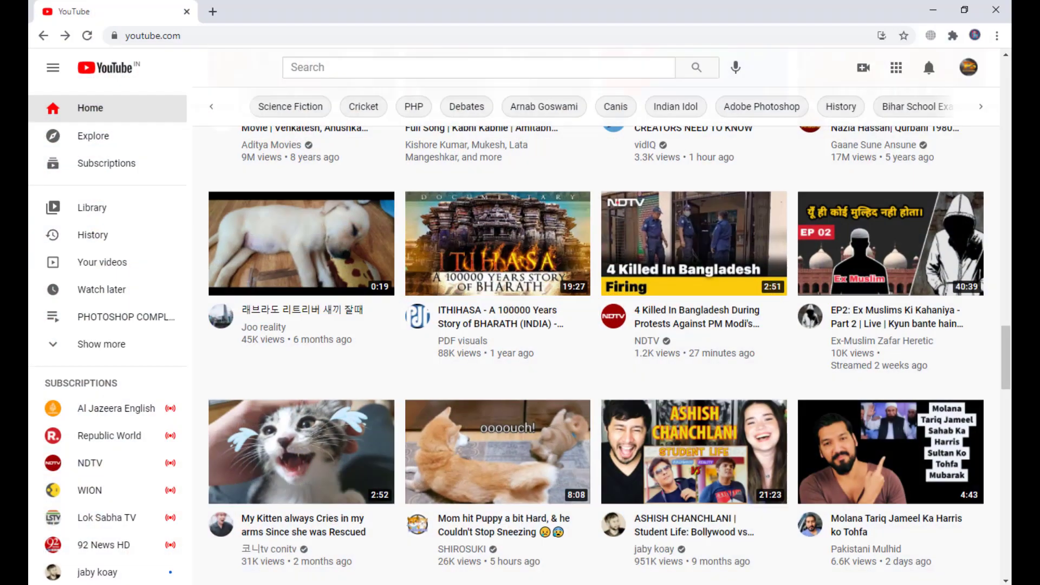
pyautogui.click(269, 37)
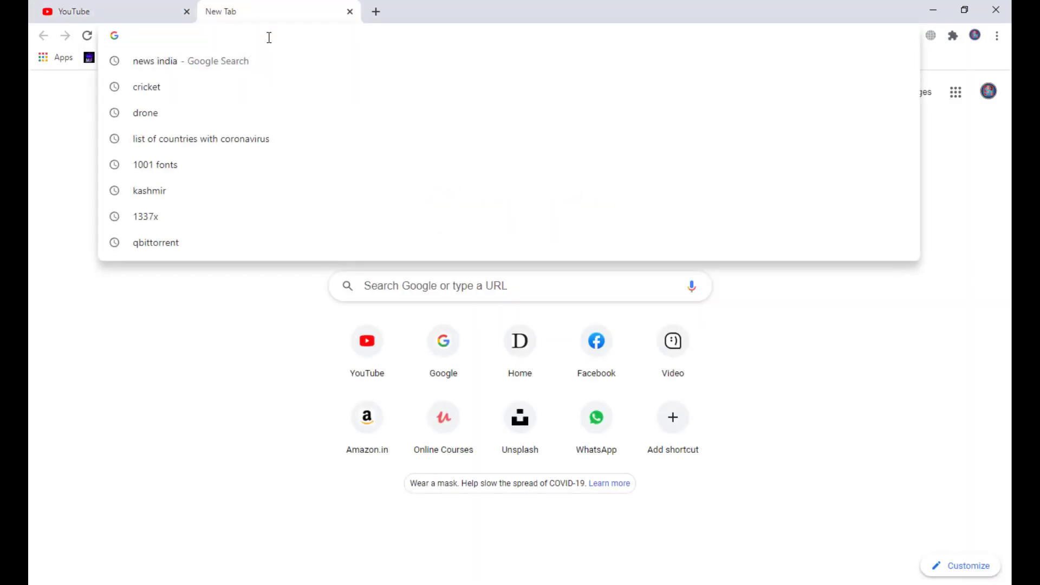
pyautogui.write('fonts.siliconandhra.org')
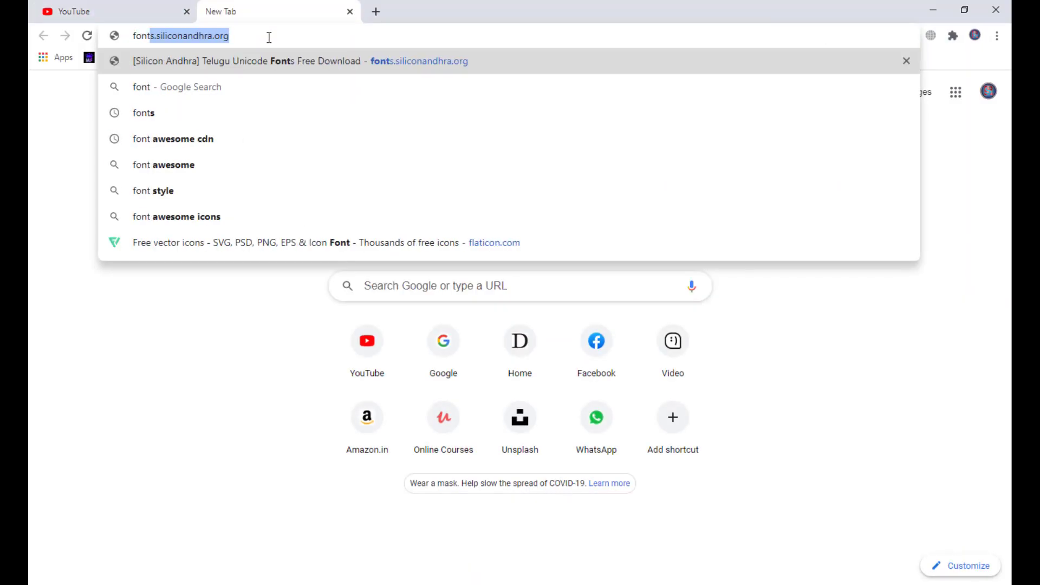
pyautogui.press('End')
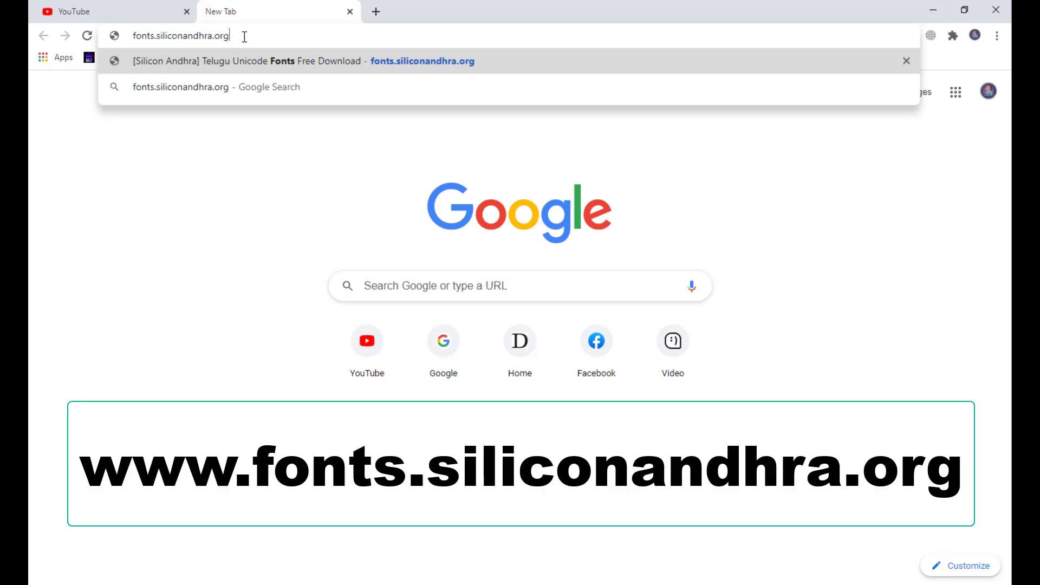
pyautogui.hotkey('ctrl', 'shift', 'Left')
pyautogui.hotkey('ctrl', 'shift', 'Left')
pyautogui.hotkey('ctrl', 'shift', 'Left')
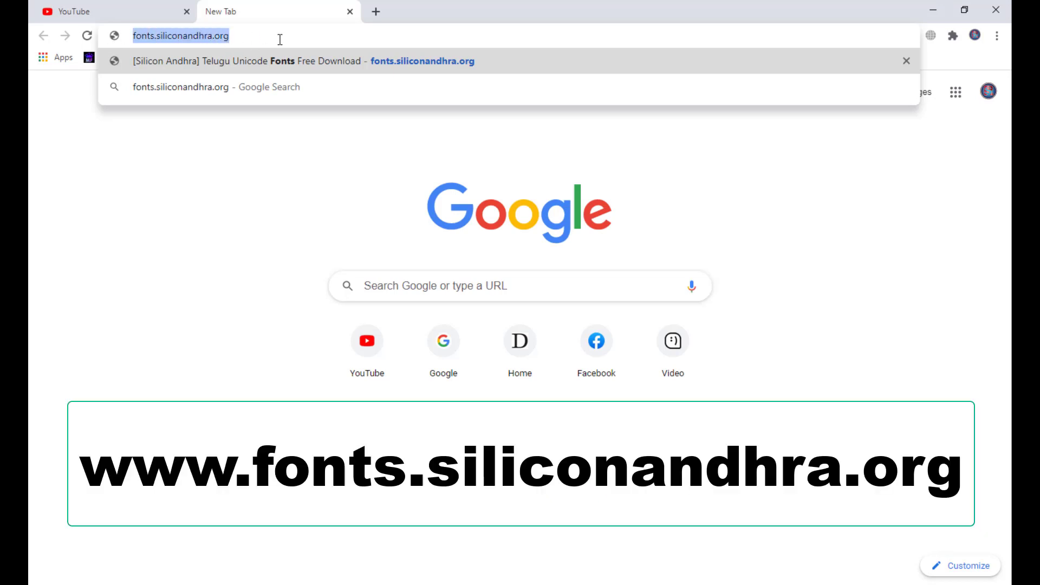
pyautogui.press('End')
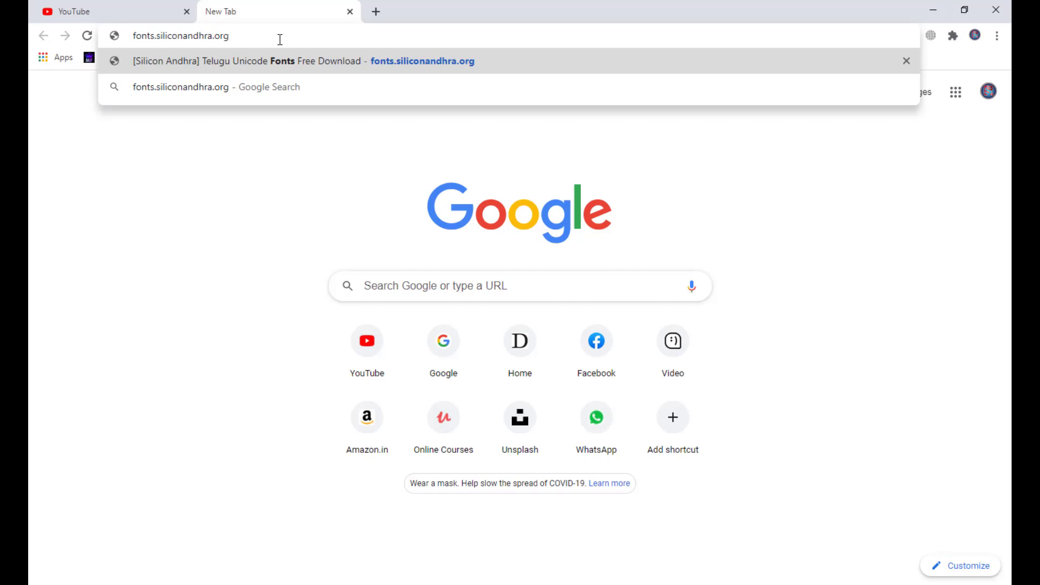
pyautogui.press('Return')
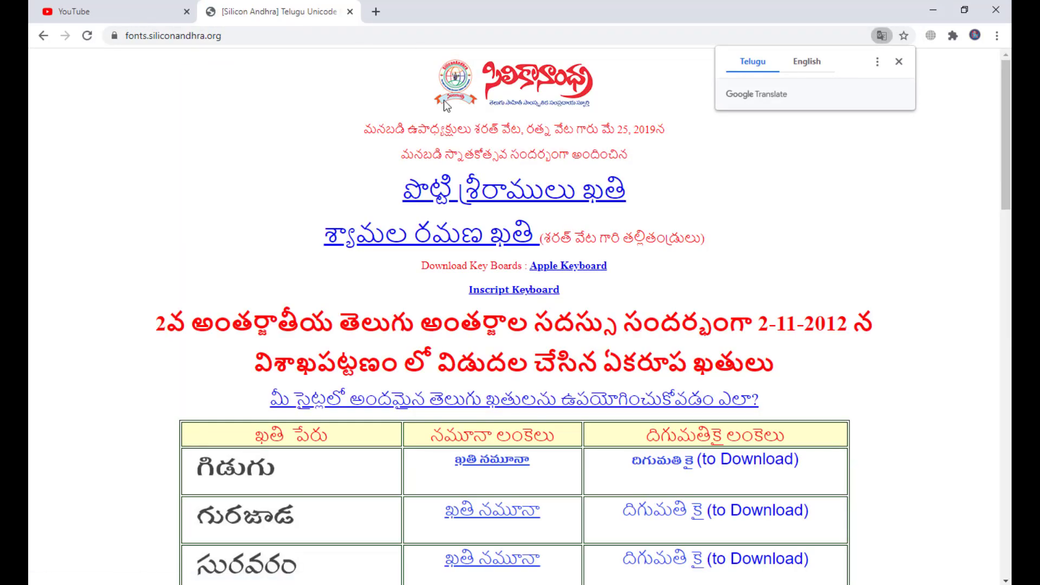
# Examine the Telugu font tables on the page, including the font names, samples and download links.
pyautogui.scroll(-8, 511, 110)
pyautogui.scroll(1, 724, 154)
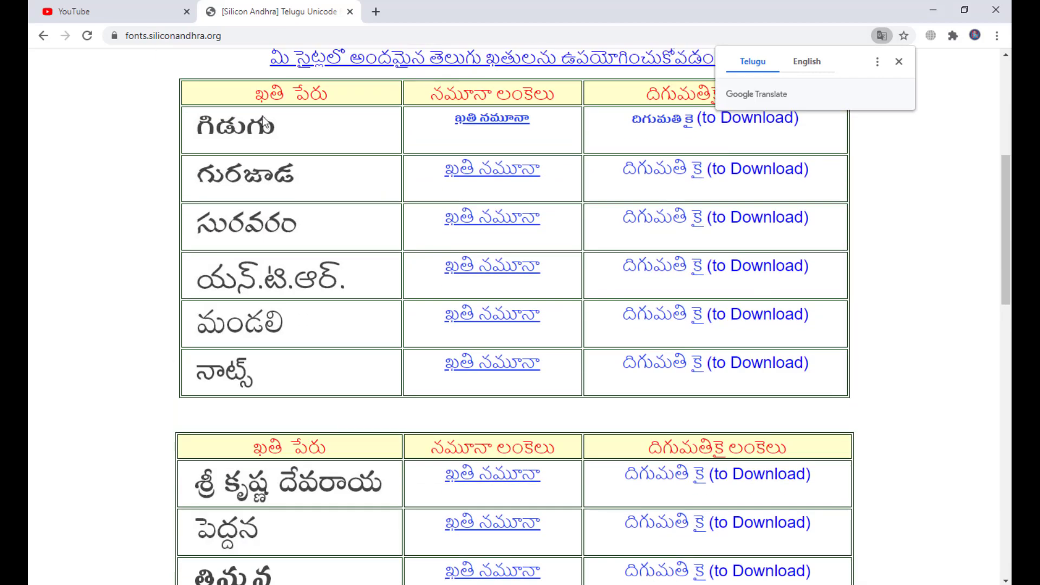
pyautogui.scroll(-10, 904, 172)
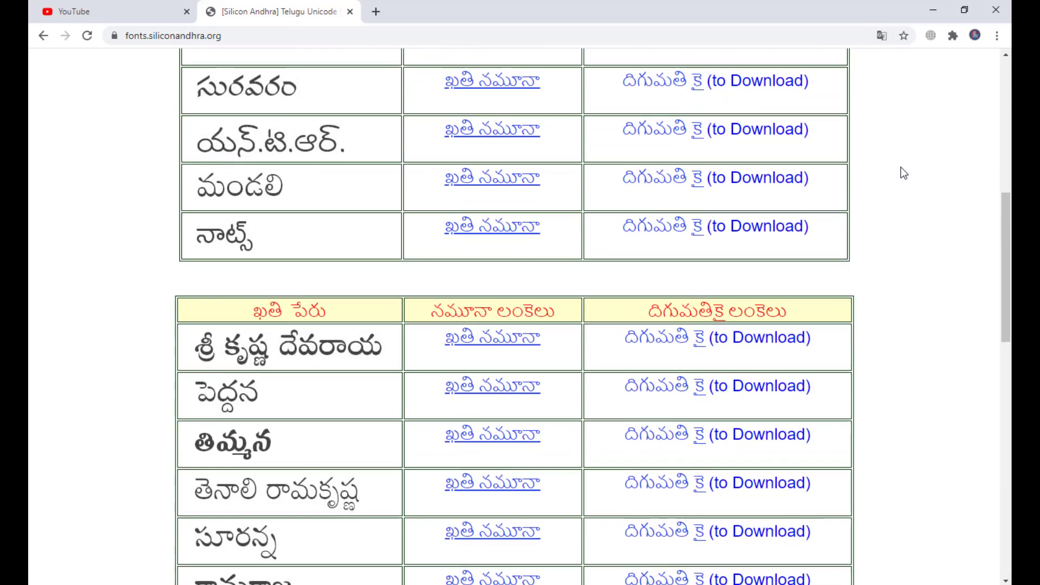
pyautogui.scroll(-8, 904, 172)
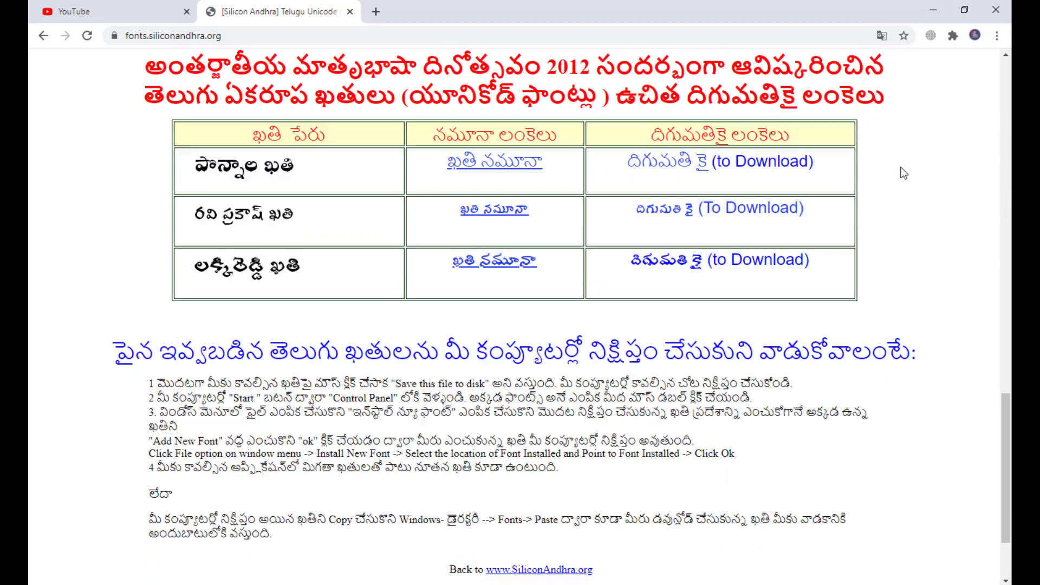
pyautogui.scroll(11, 904, 172)
pyautogui.scroll(11, 904, 172)
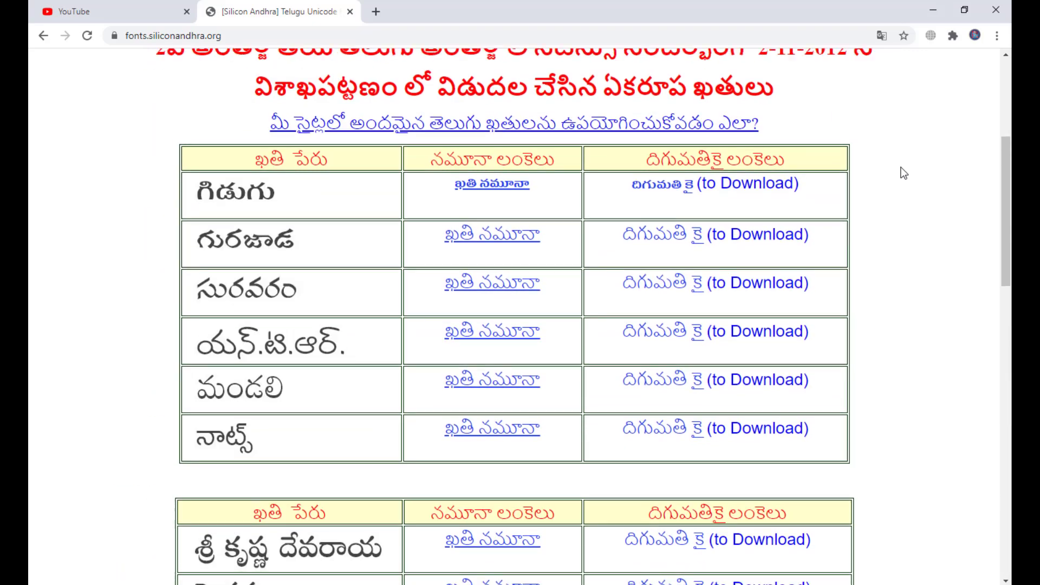
pyautogui.scroll(-5, 275, 330)
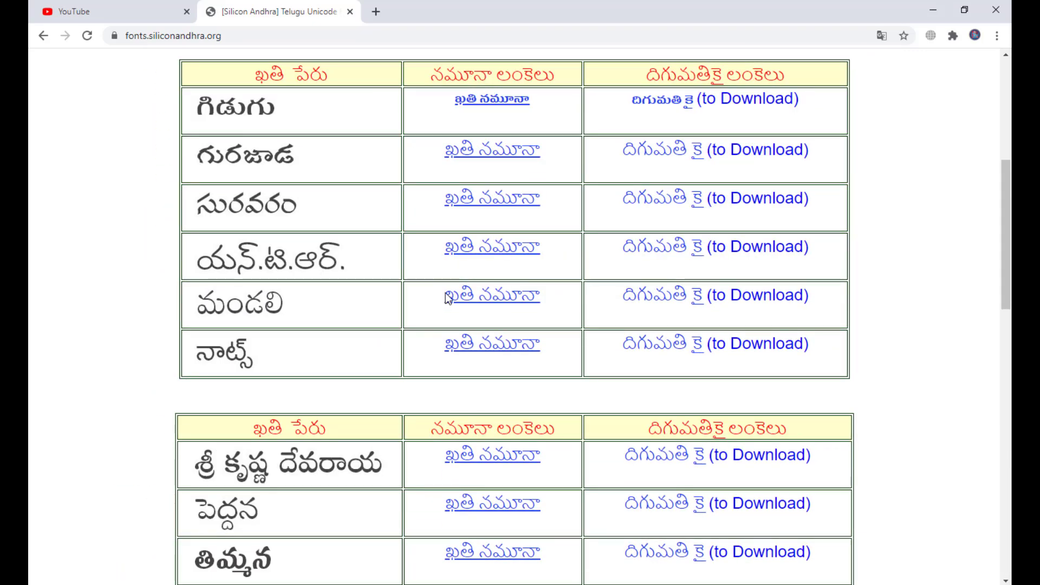
pyautogui.scroll(-3, 488, 238)
pyautogui.scroll(-3, 487, 239)
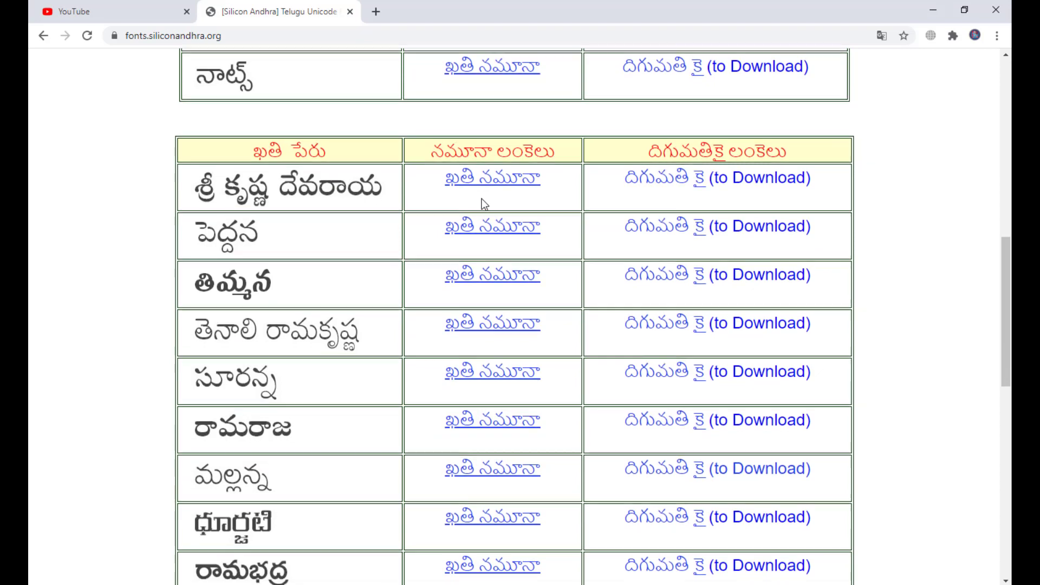
pyautogui.scroll(2, 379, 233)
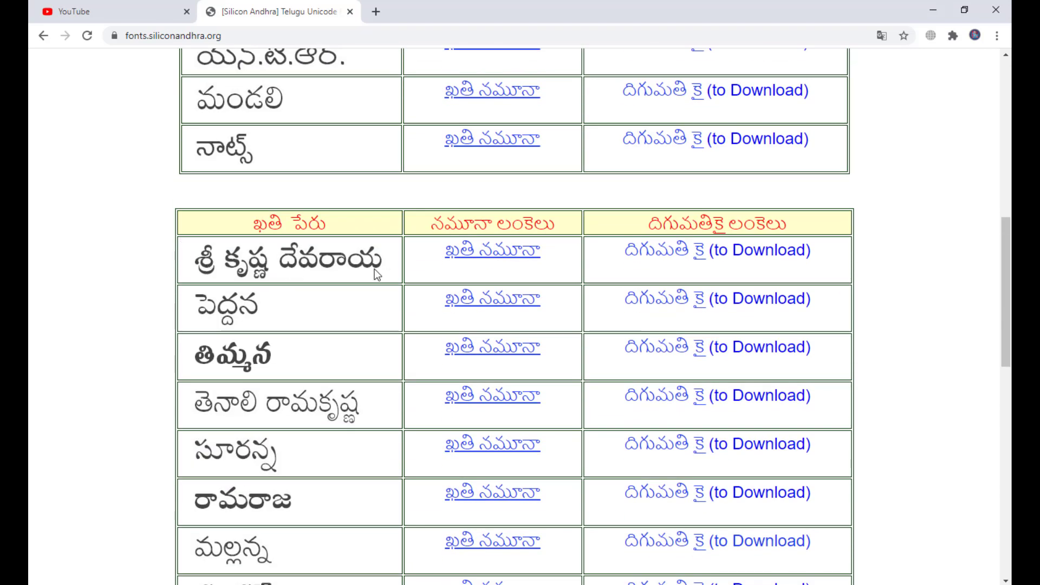
pyautogui.scroll(-3, 467, 244)
pyautogui.scroll(1, 467, 240)
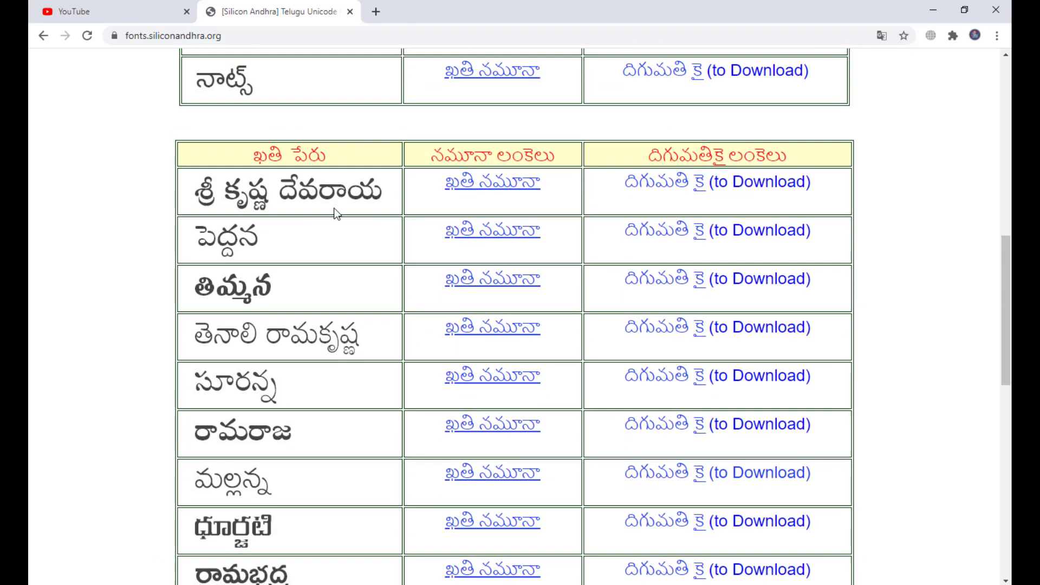
# Download the Sree Krushnadevaraya font, install it on the system and close its font preview.
pyautogui.click(737, 183)
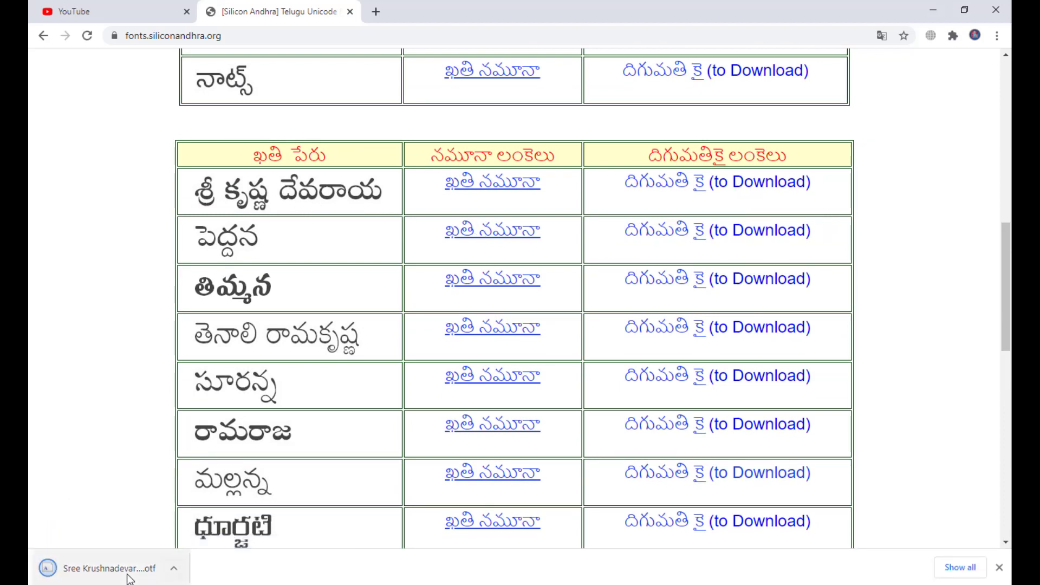
pyautogui.click(103, 568)
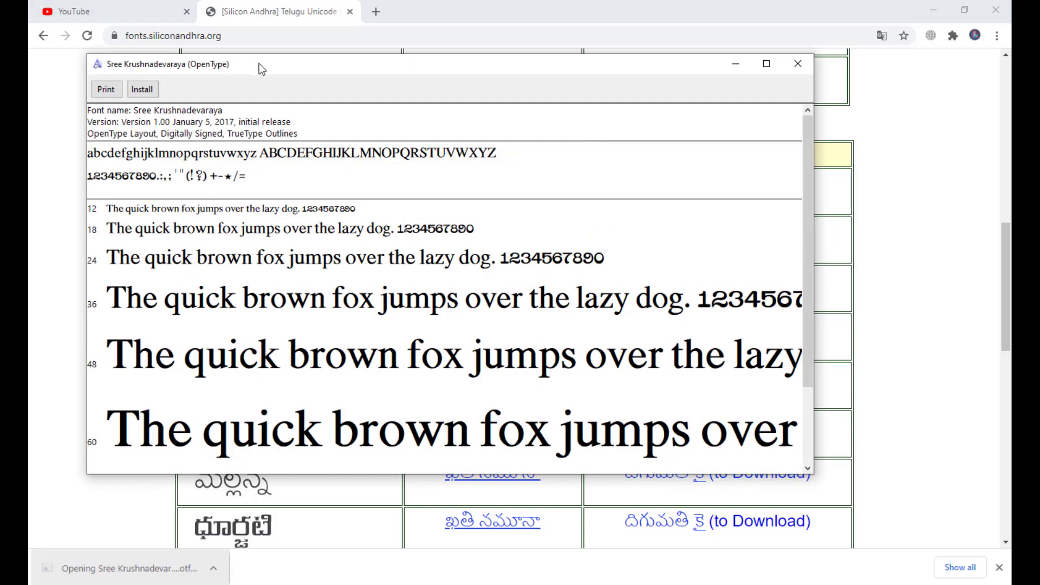
pyautogui.moveTo(259, 64); pyautogui.dragTo(380, 85)
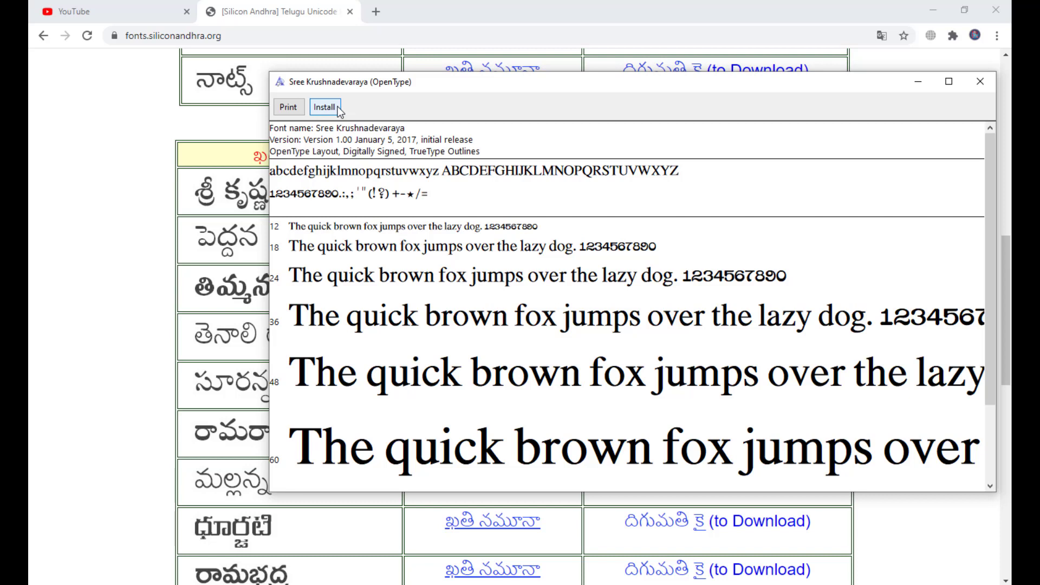
pyautogui.click(326, 107)
pyautogui.click(980, 81)
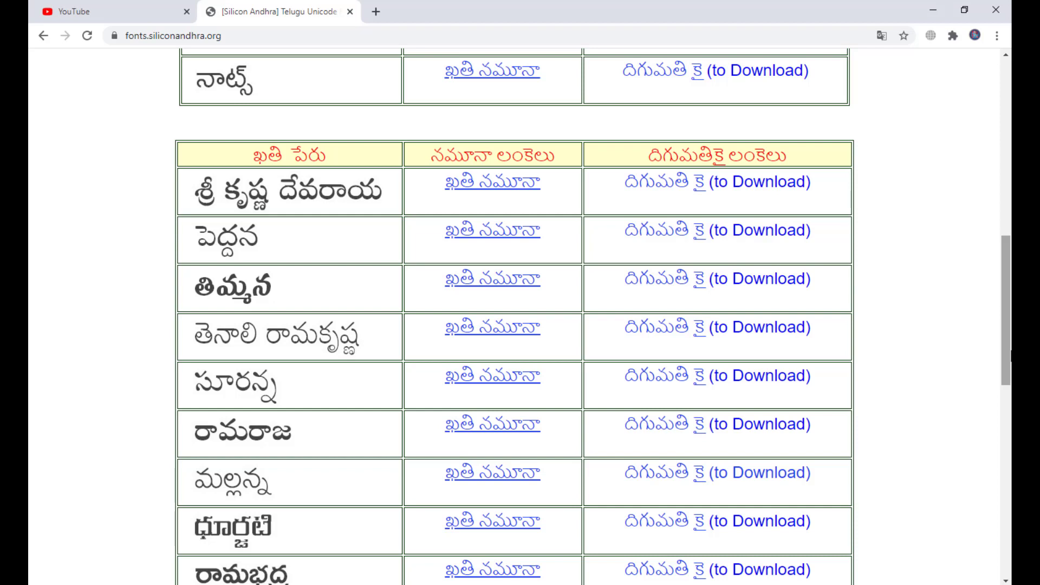
# Search Google for "input tools" in a new browser tab.
pyautogui.click(376, 11)
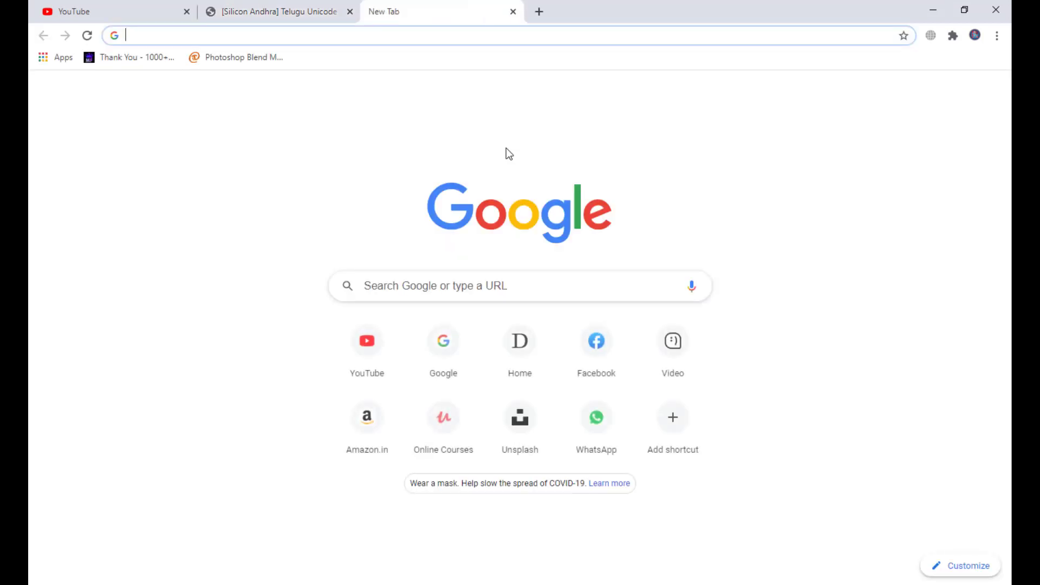
pyautogui.click(446, 343)
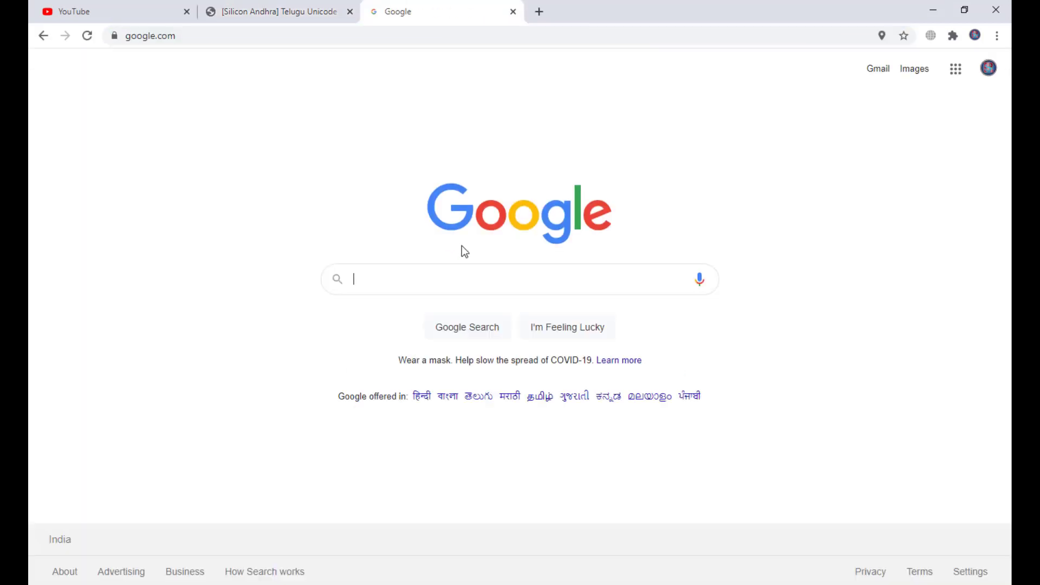
pyautogui.click(423, 286)
pyautogui.write('input')
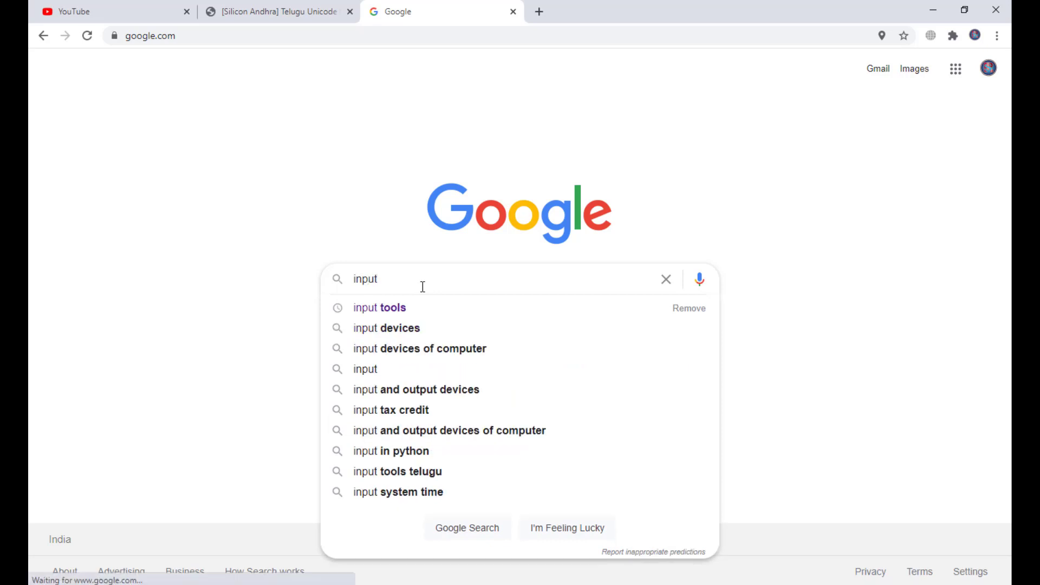
pyautogui.press('Down')
pyautogui.press('Return')
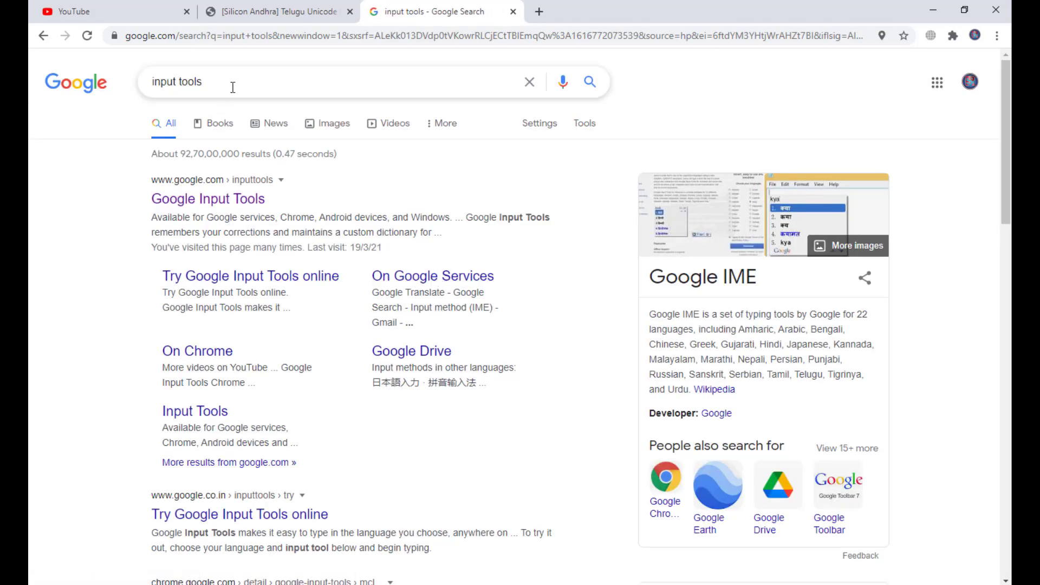
# Open the online trial page of Google Input Tools and set the input language to Telugu.
pyautogui.click(220, 208)
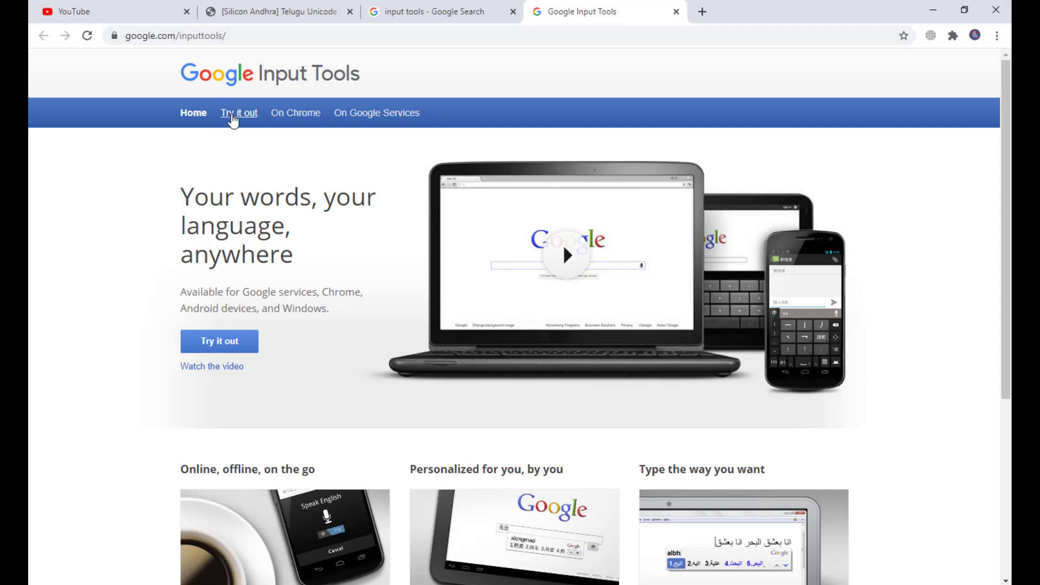
pyautogui.click(251, 119)
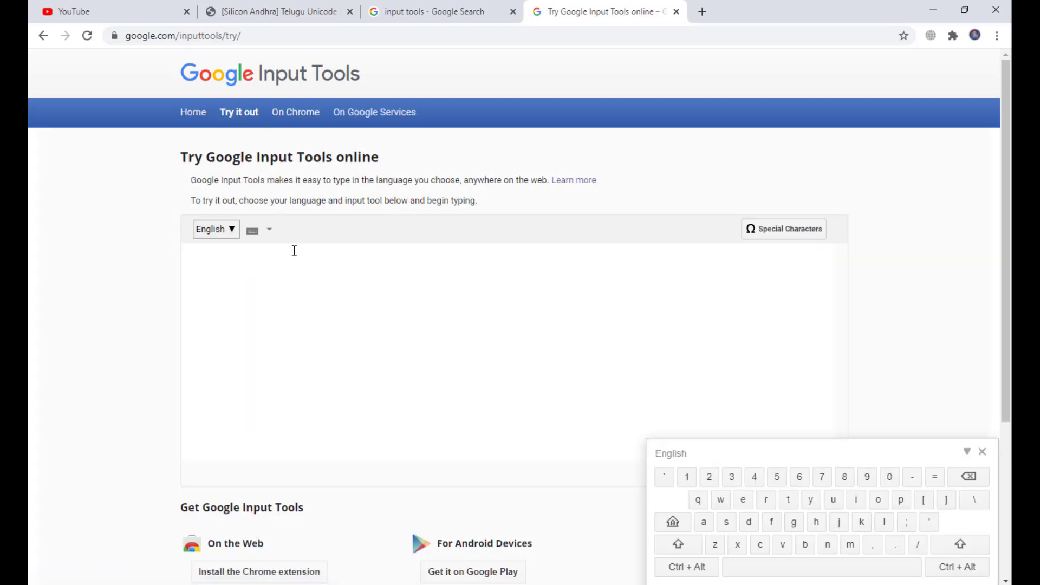
pyautogui.scroll(-1, 495, 263)
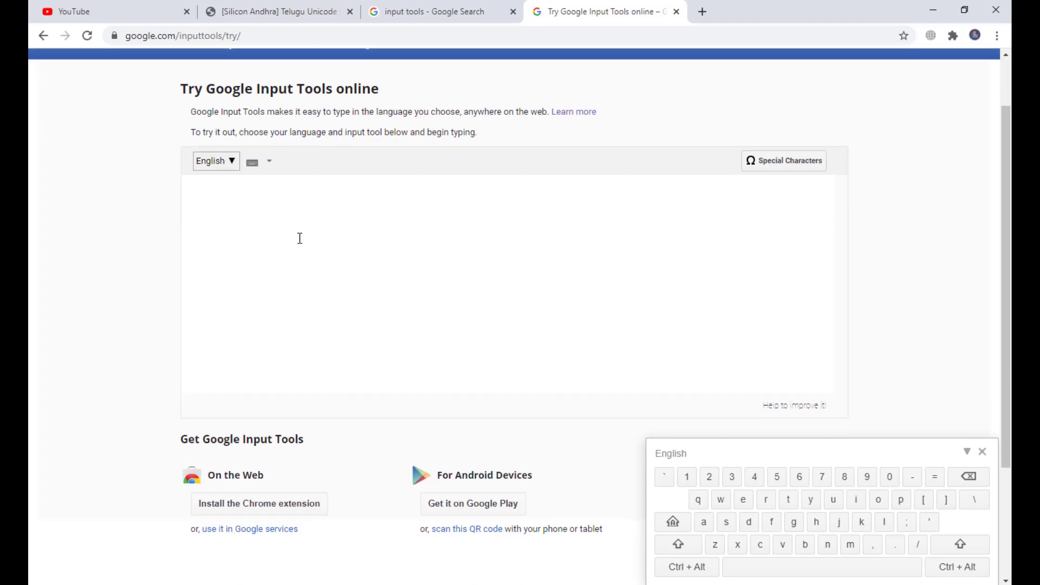
pyautogui.click(201, 181)
pyautogui.click(231, 164)
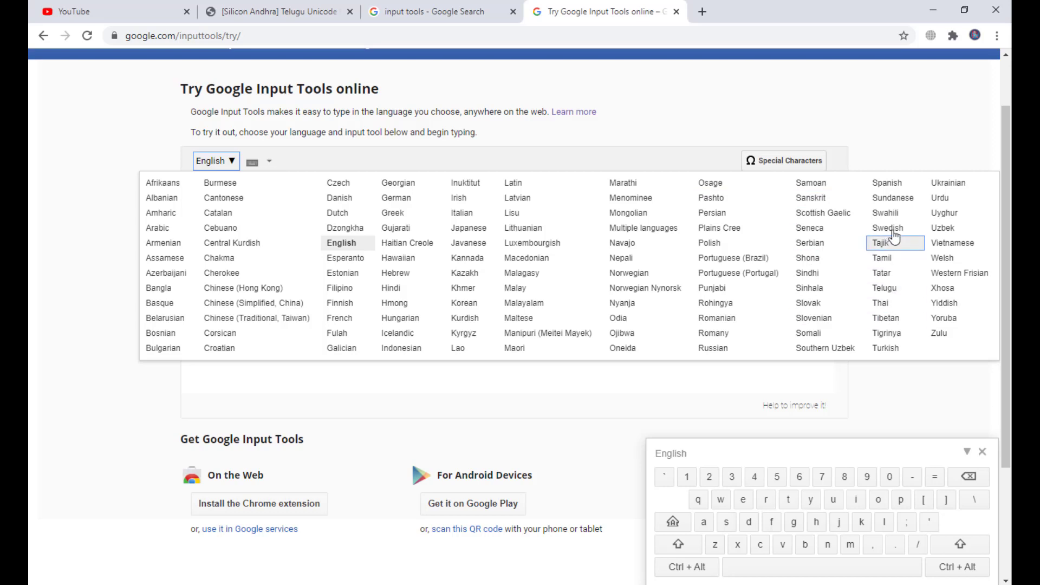
pyautogui.click(891, 297)
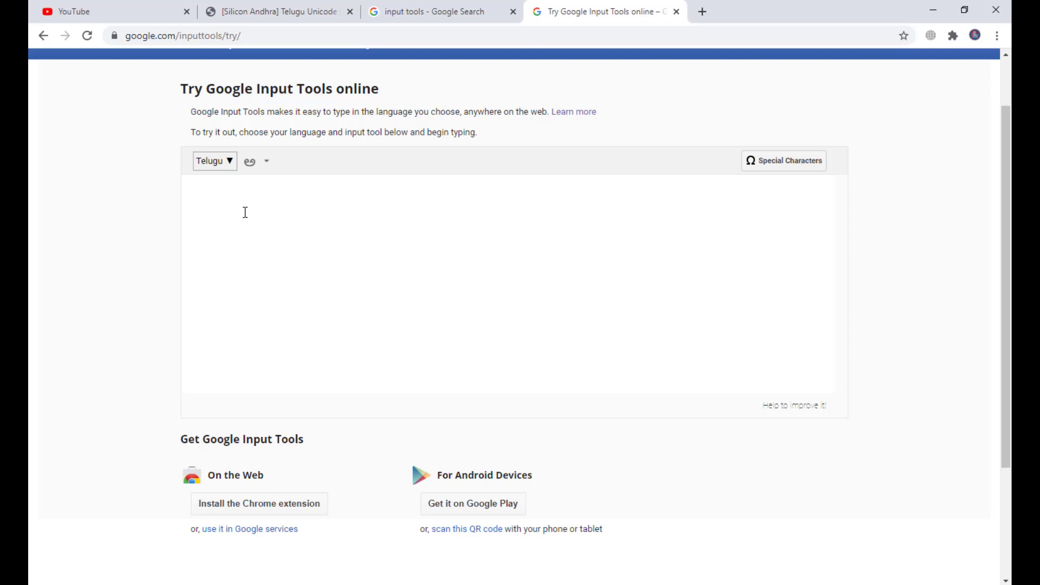
# Write the Telugu words "నేను తెలుగులో" in the text area by transliterating "nenu telugulo".
pyautogui.write('nen')
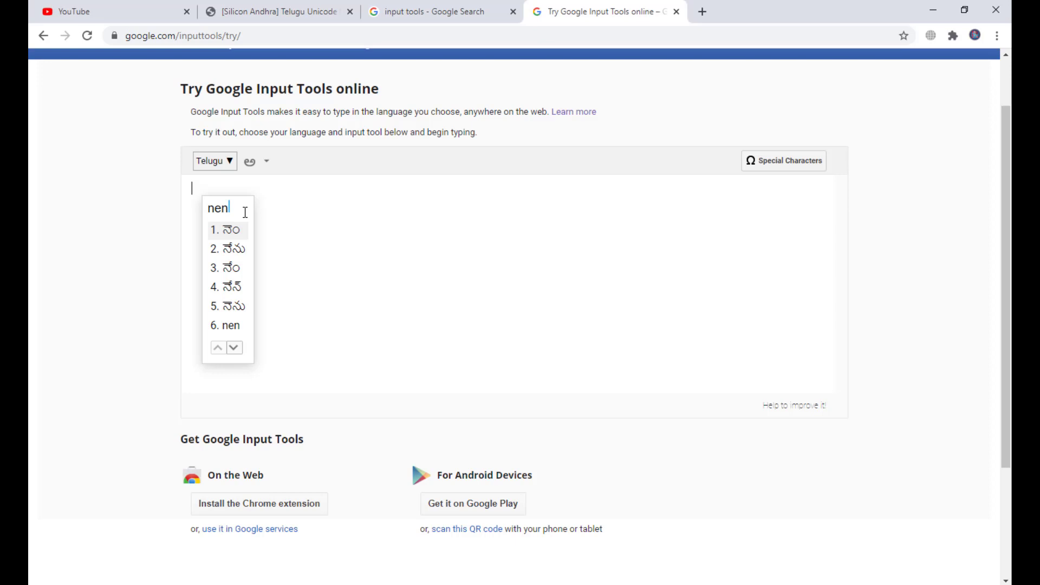
pyautogui.write('u')
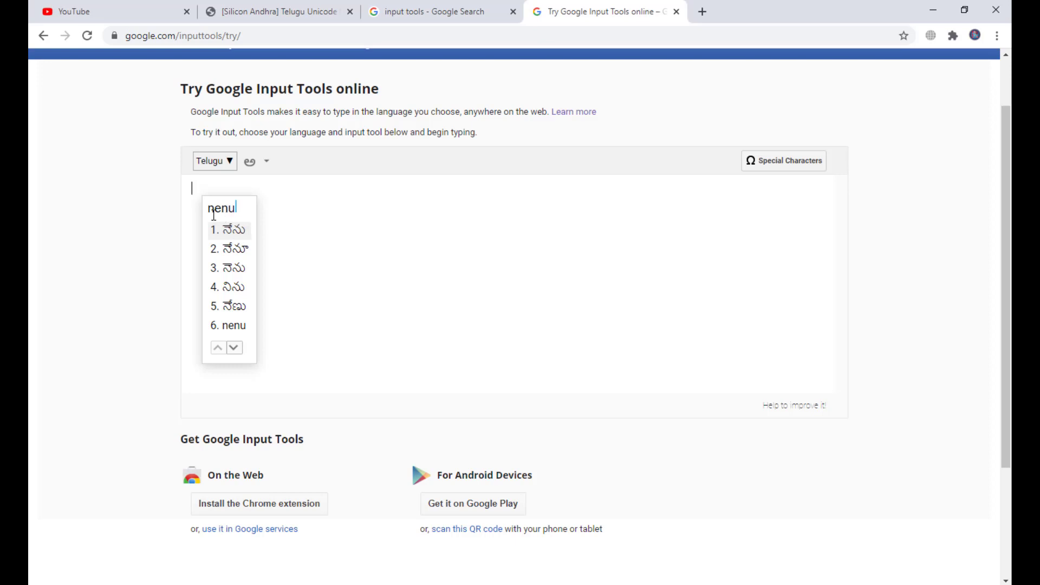
pyautogui.click(239, 234)
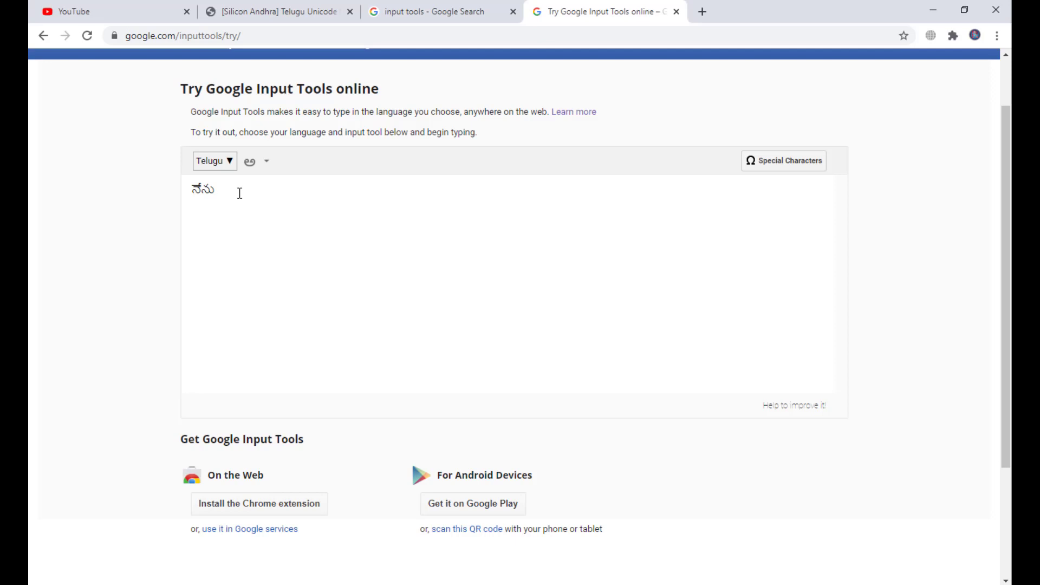
pyautogui.write('te')
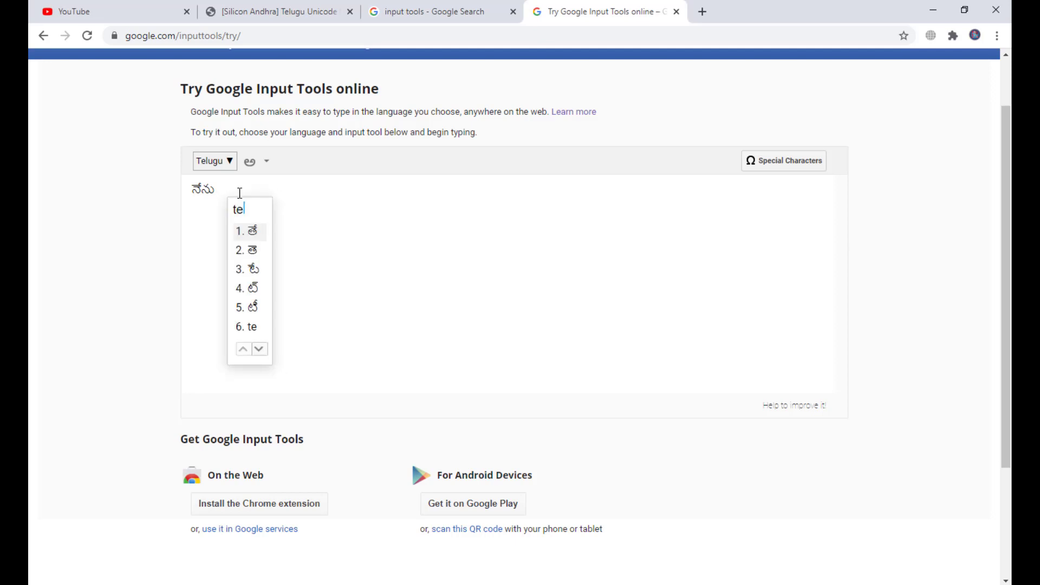
pyautogui.write('lugul')
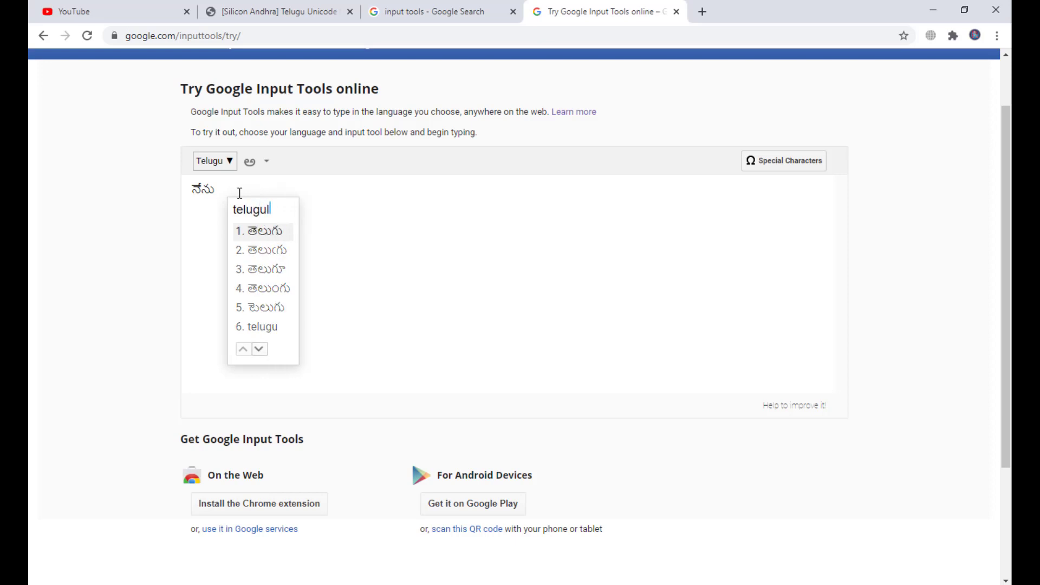
pyautogui.write('o ')
# Complete the sentence with "టైప్ చేస్తున్నాను" by transliterating "type chestunnanu" and choosing the matching suggestions.
pyautogui.write('type')
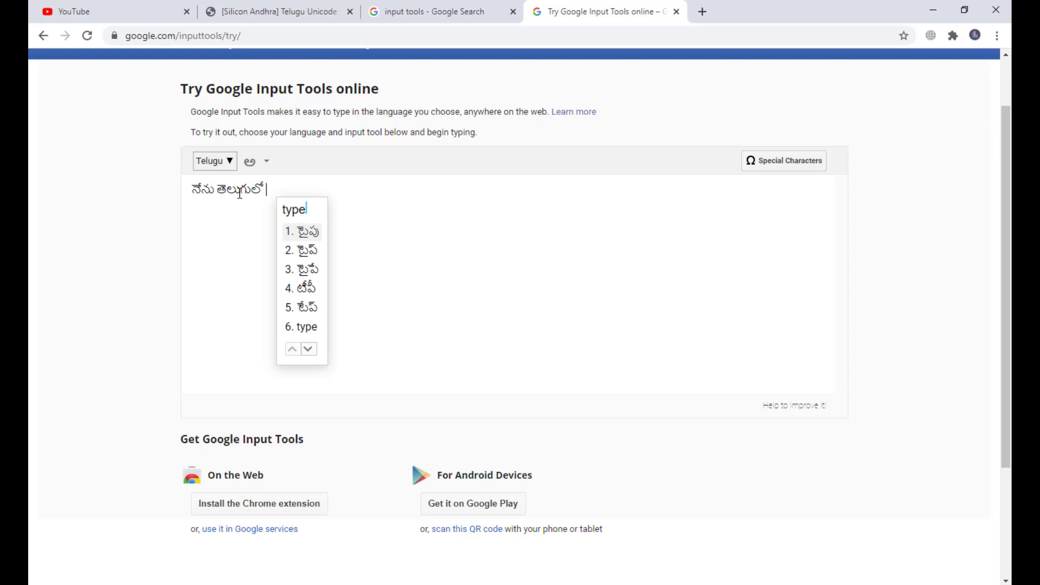
pyautogui.press('Down')
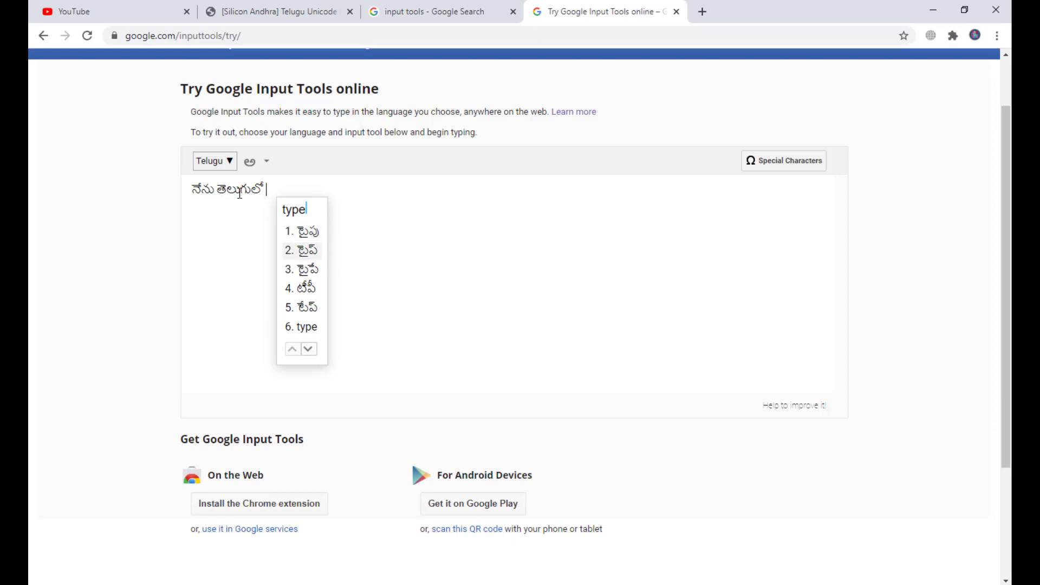
pyautogui.click(306, 252)
pyautogui.write('che')
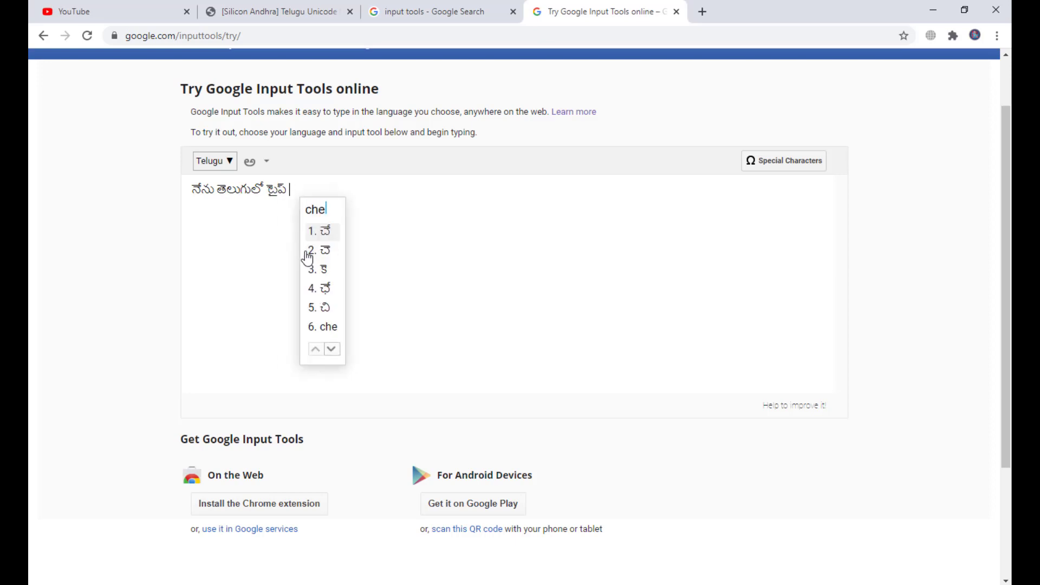
pyautogui.write('stunnaanu')
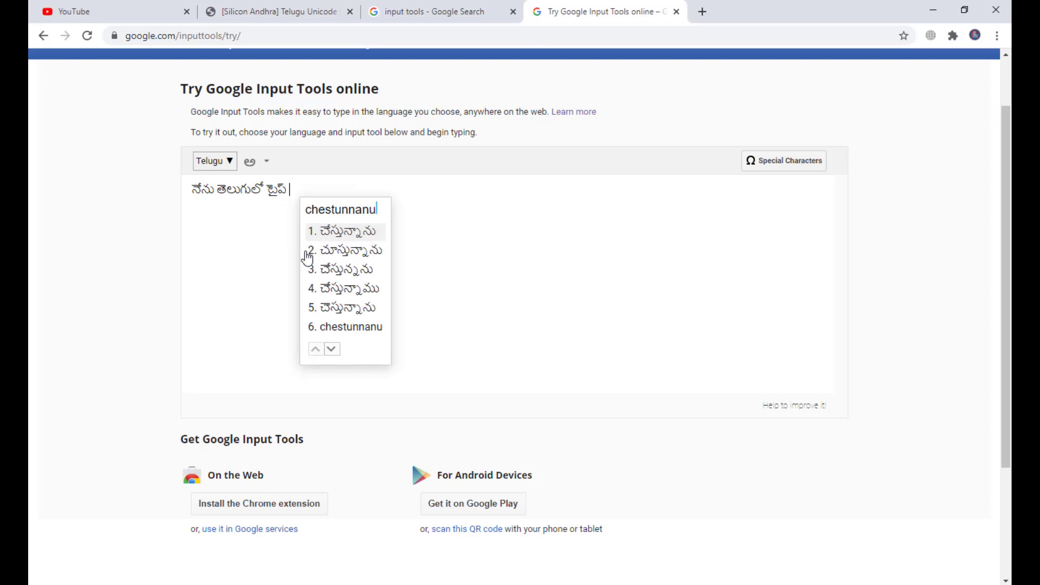
pyautogui.press('Return')
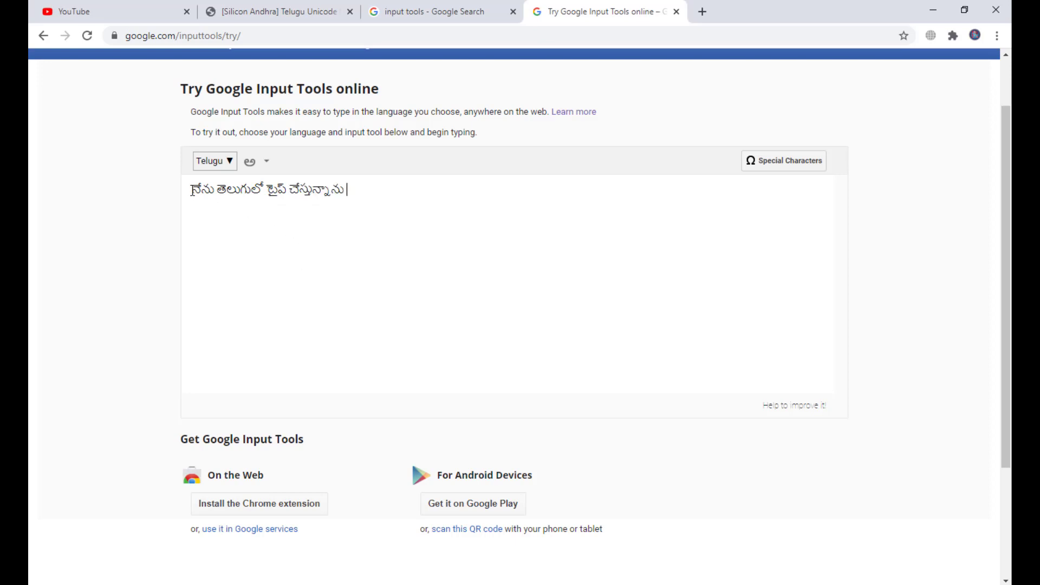
# Copy the whole Telugu sentence and switch to Photoshop.
pyautogui.moveTo(193, 189); pyautogui.dragTo(351, 184)
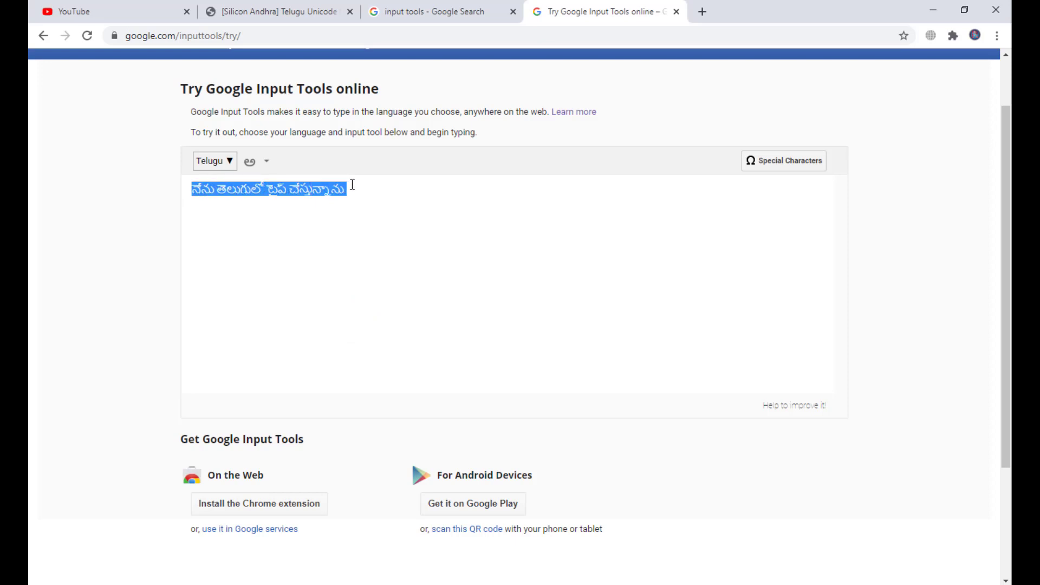
pyautogui.rightClick(313, 189)
pyautogui.click(343, 240)
pyautogui.click(581, 582)
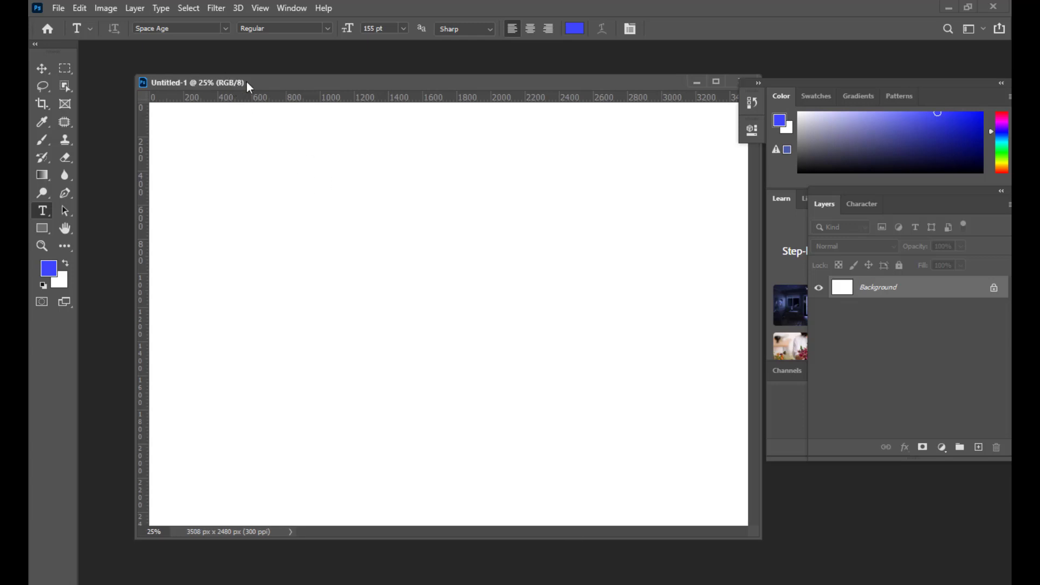
# Shift the floating document window slightly, start a point text layer on the canvas and set its font size to 80 pt.
pyautogui.moveTo(247, 87); pyautogui.dragTo(234, 94)
pyautogui.click(264, 301)
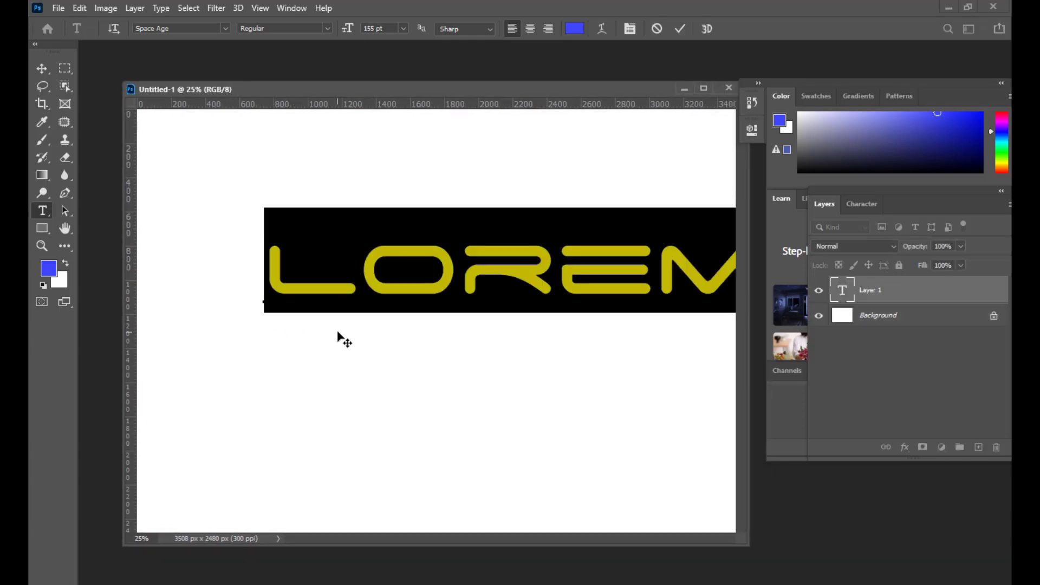
pyautogui.click(377, 28)
pyautogui.write('80')
pyautogui.press('Return')
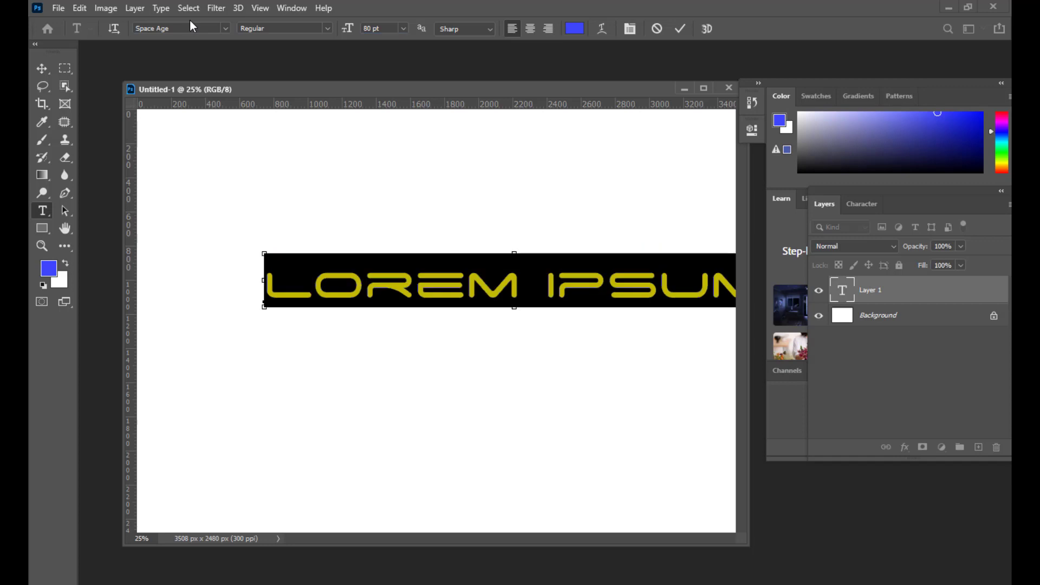
# Reduce the placeholder text's font size to 52 pt.
pyautogui.press('Down')
pyautogui.press('Down')
pyautogui.press('Down')
pyautogui.press('Down')
pyautogui.press('Down')
pyautogui.press('Down')
pyautogui.press('Down')
pyautogui.press('Down')
pyautogui.press('Down')
pyautogui.press('Down')
pyautogui.press('Down')
pyautogui.press('Down')
pyautogui.press('Down')
pyautogui.press('Down')
pyautogui.press('Down')
pyautogui.press('Down')
pyautogui.press('Down')
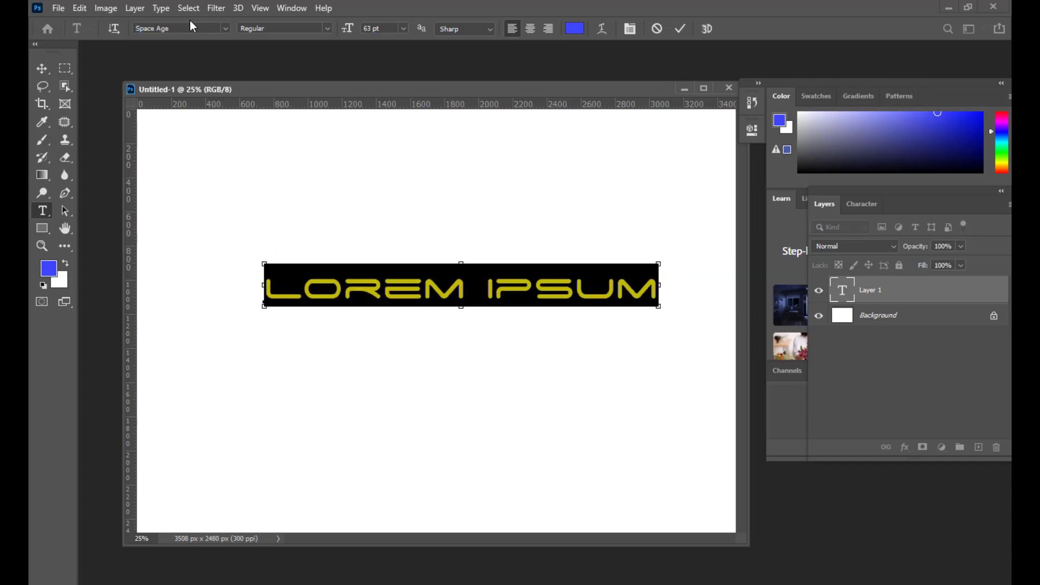
pyautogui.press('Down')
pyautogui.press('Down')
pyautogui.press('Down')
pyautogui.press('Down')
pyautogui.press('Down')
pyautogui.press('Down')
pyautogui.press('Down')
pyautogui.press('Down')
pyautogui.press('Down')
pyautogui.press('Down')
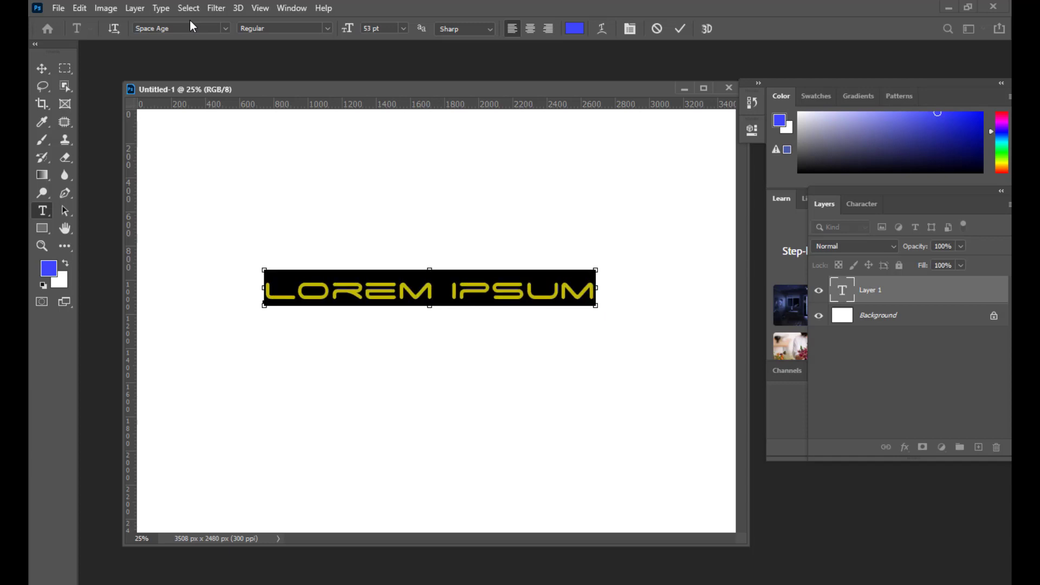
pyautogui.press('Down')
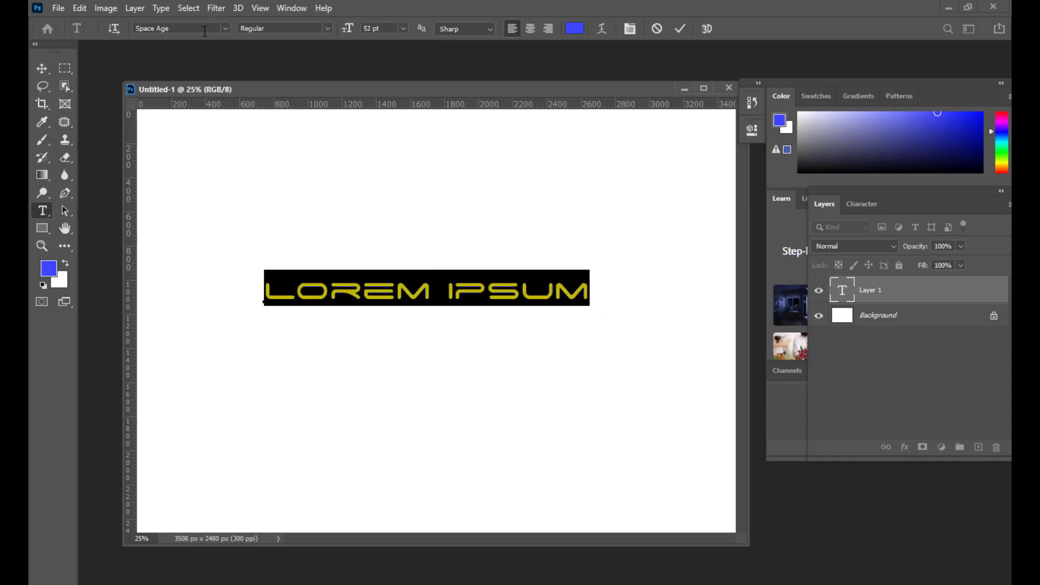
# Set the text's font to Sree Krushnadevaraya Regular and replace the placeholder with the copied sentence "నేను తెలుగులో టైప్ చేస్తున్నాను".
pyautogui.click(205, 32)
pyautogui.write('s')
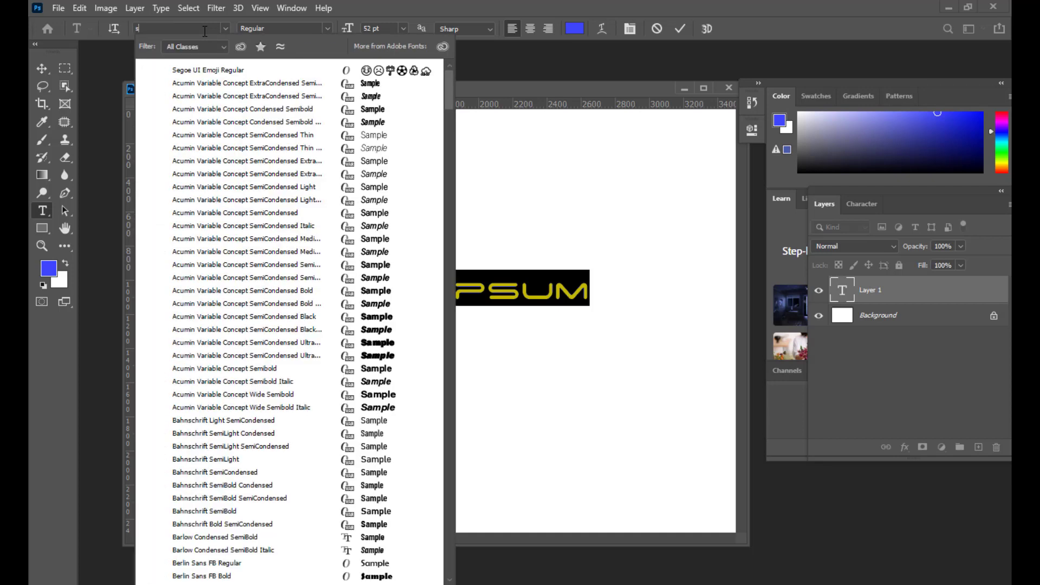
pyautogui.write('ree Krushnadevaraya')
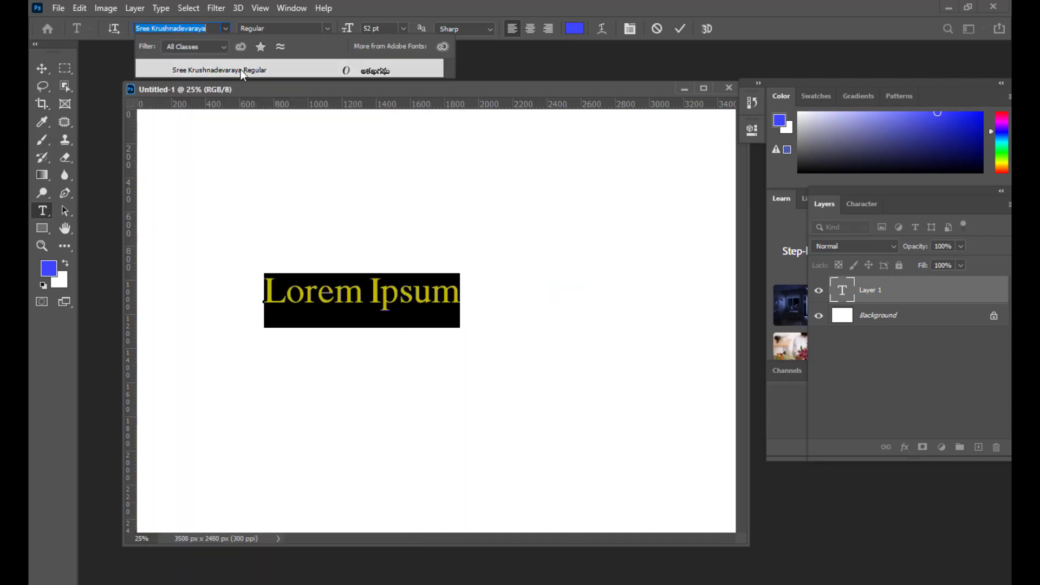
pyautogui.click(240, 69)
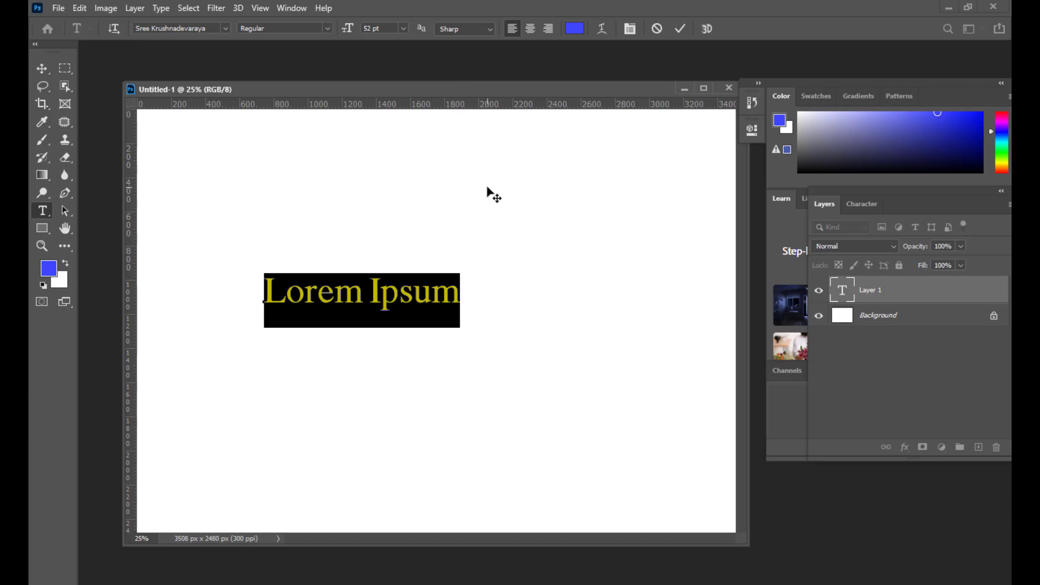
pyautogui.press('BackSpace')
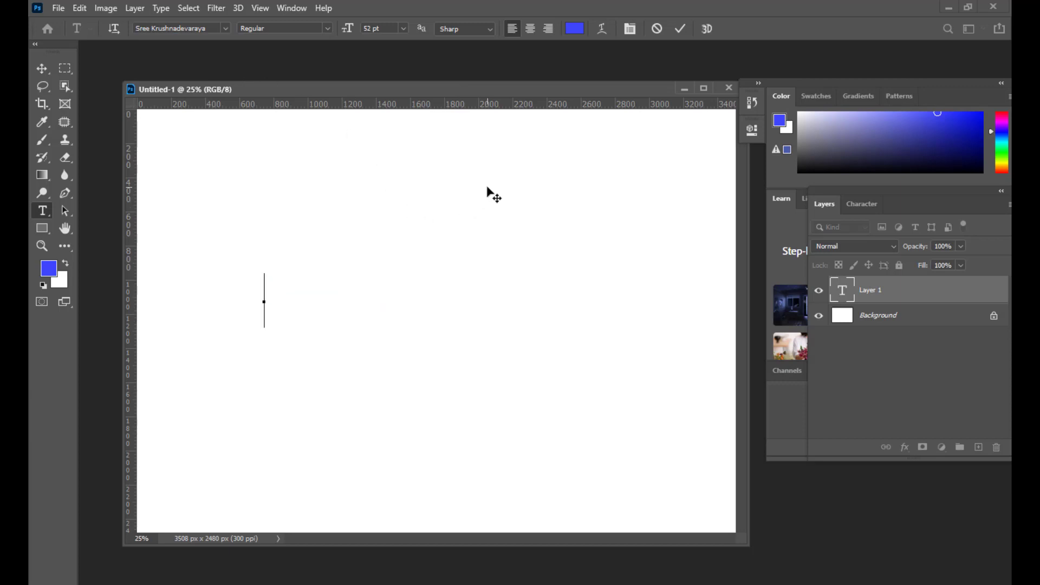
pyautogui.hotkey('ctrl', 'v')
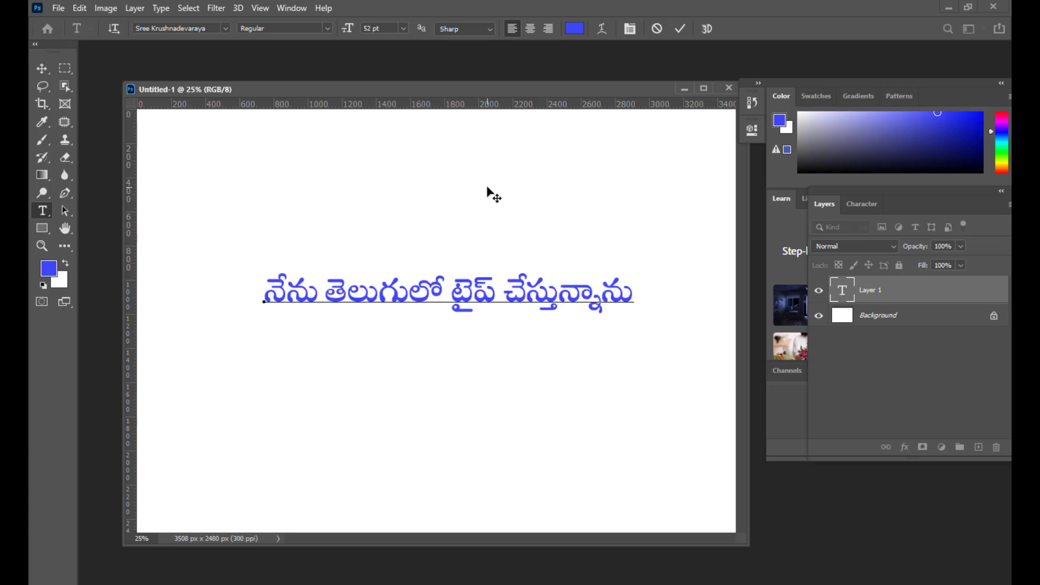
# Commit the Telugu sentence as a finished text layer and switch to the Move tool.
pyautogui.moveTo(265, 293); pyautogui.dragTo(646, 295)
pyautogui.click(608, 295)
pyautogui.click(632, 292)
pyautogui.click(81, 8)
pyautogui.click(450, 97)
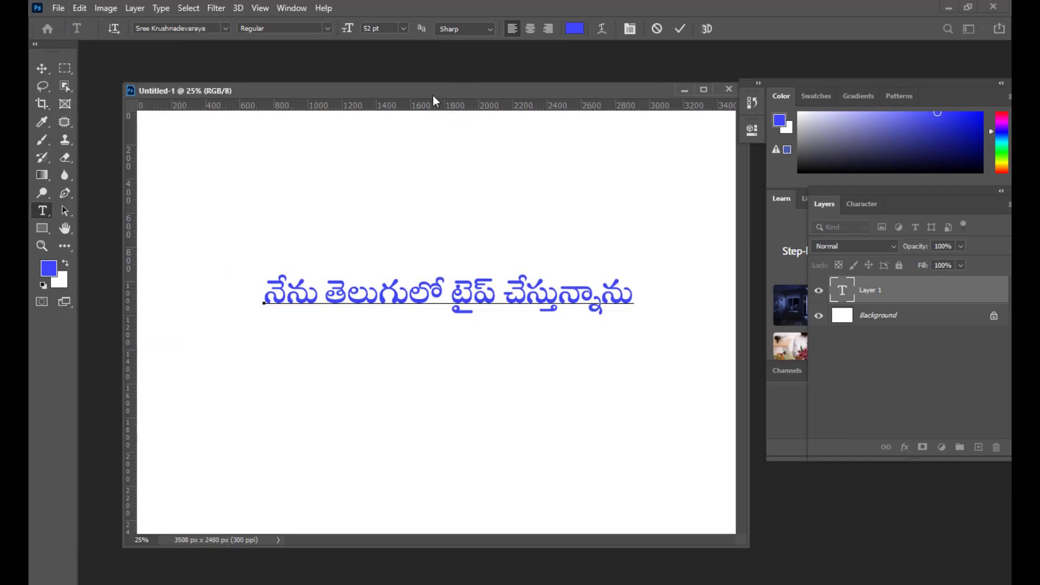
pyautogui.click(42, 69)
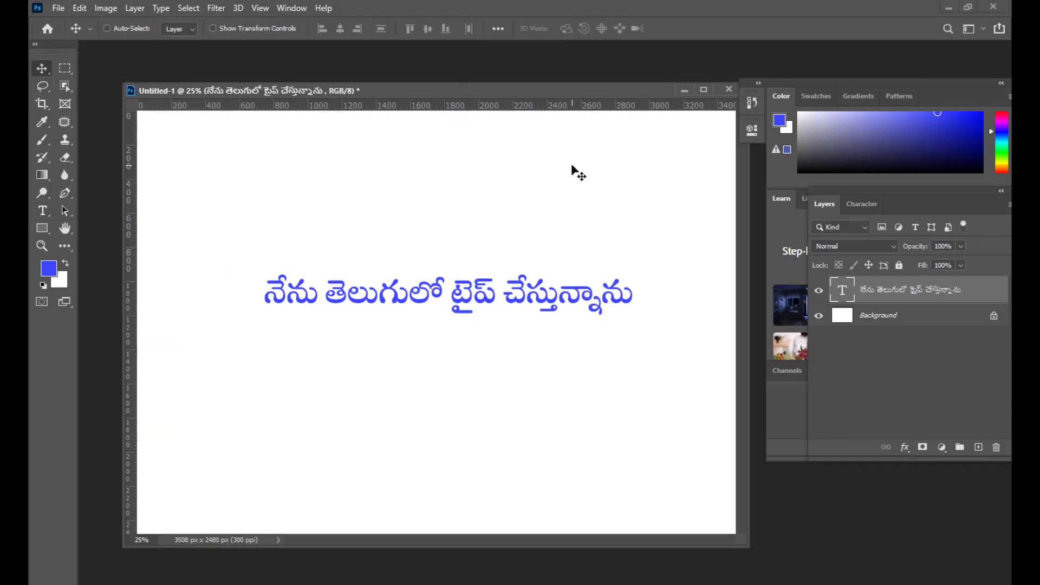
# Examine the text engine choice in the Type preferences, including the World-Ready Layout option, keeping the canvas text in view.
pyautogui.press('i')
pyautogui.hotkey('ctrl', 'k')
pyautogui.click(165, 331)
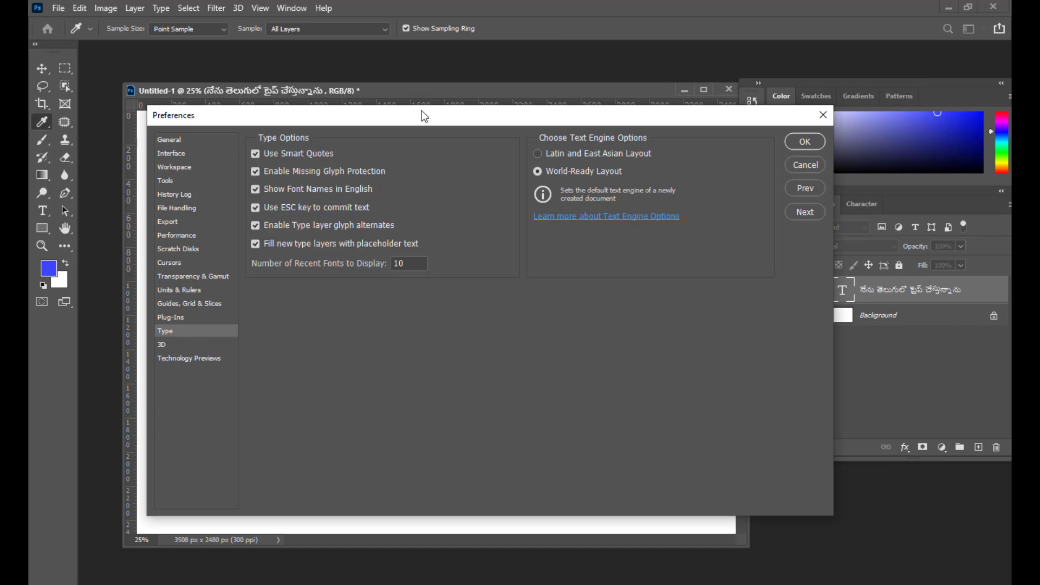
pyautogui.moveTo(424, 116); pyautogui.dragTo(656, 109)
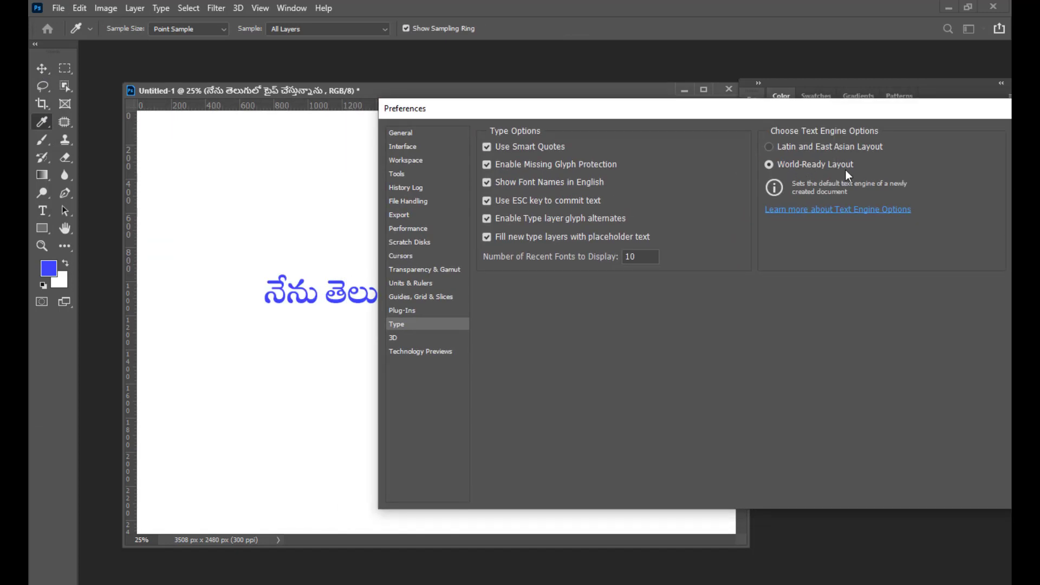
pyautogui.moveTo(722, 108); pyautogui.dragTo(775, 100)
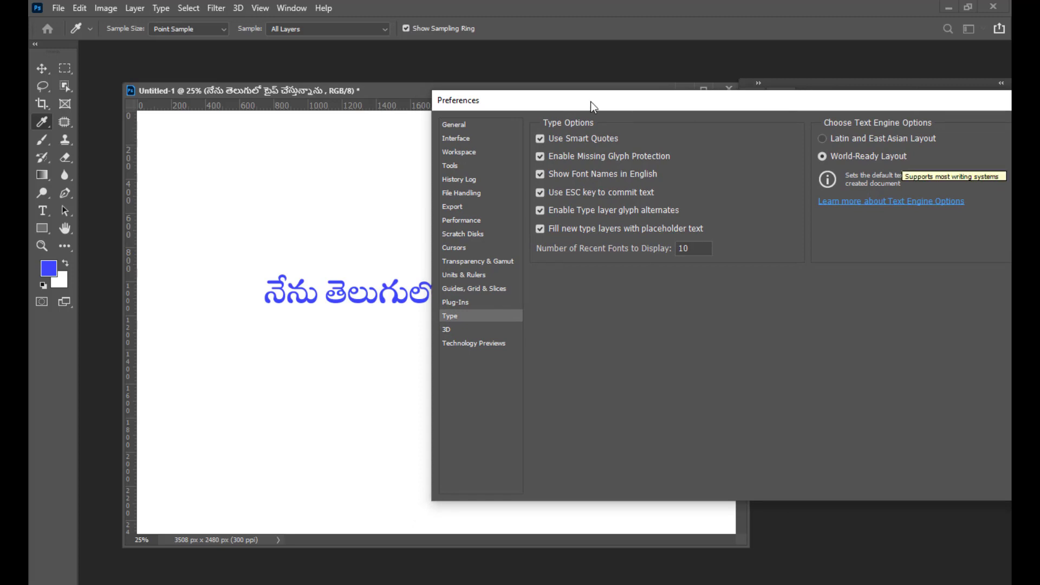
pyautogui.moveTo(591, 102); pyautogui.dragTo(817, 81)
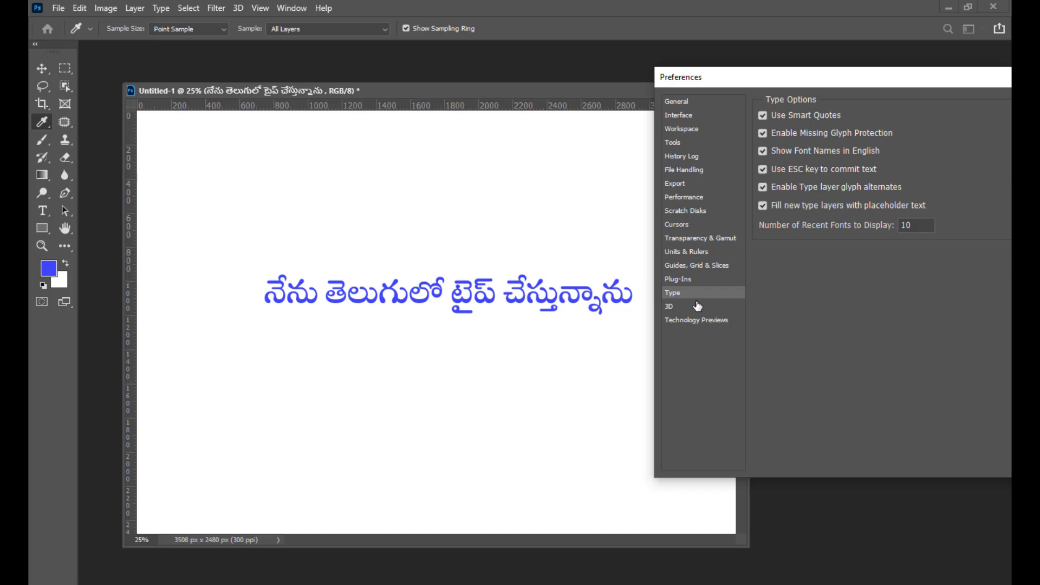
pyautogui.moveTo(711, 79); pyautogui.dragTo(302, 186)
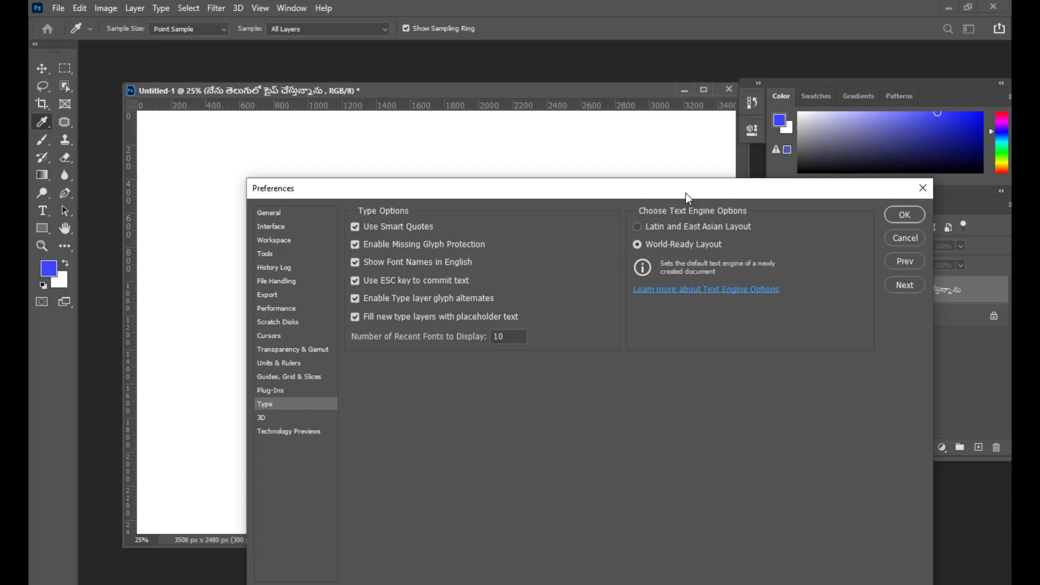
pyautogui.moveTo(685, 191); pyautogui.dragTo(671, 119)
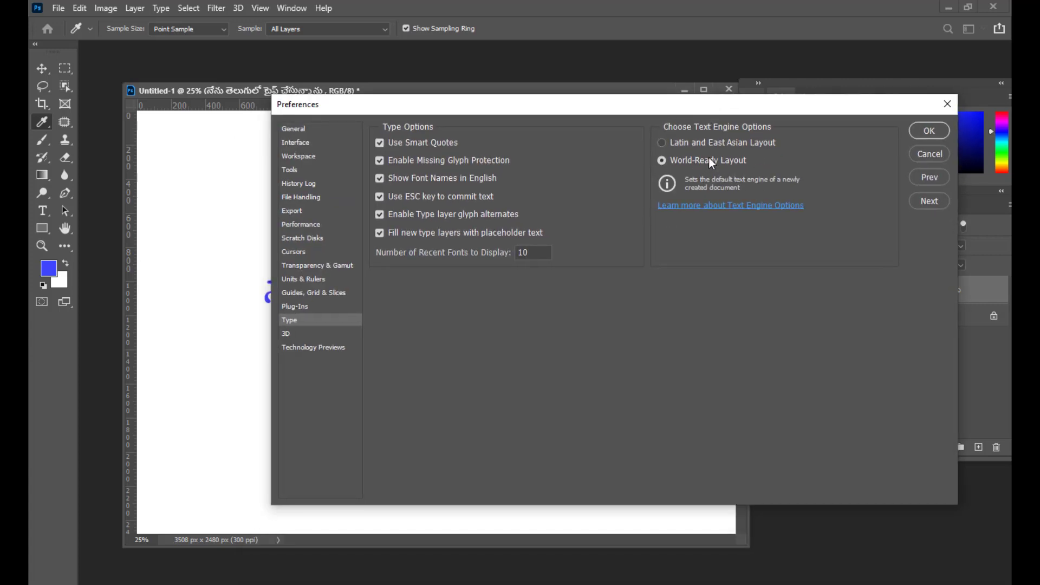
pyautogui.moveTo(689, 109); pyautogui.dragTo(558, 333)
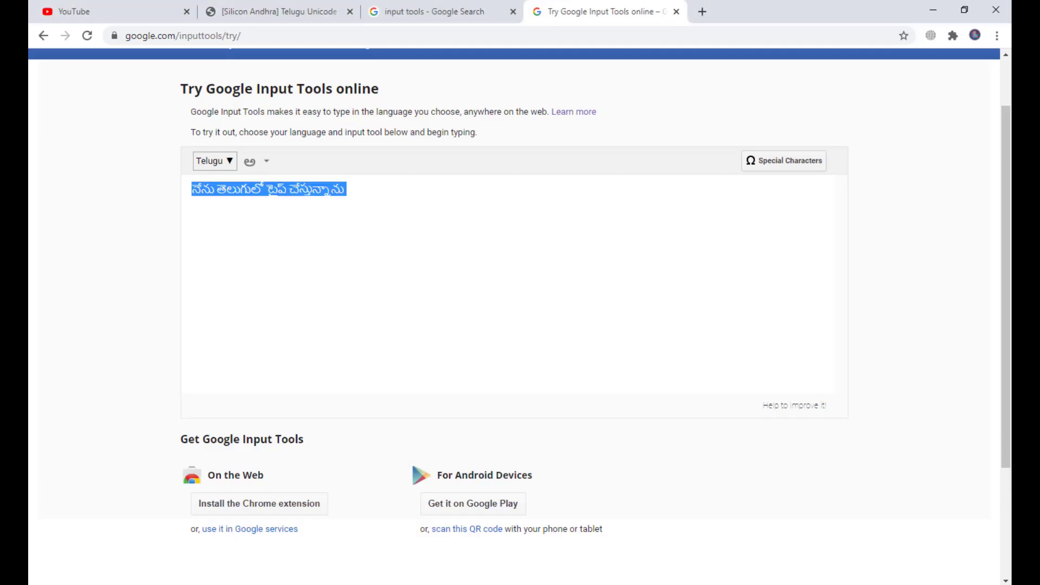
# Switch to Google Input Tools in the browser and append ". నేను ఫోటోషాప్ నేర్చుకుంటున్నాను" after the existing Telugu sentence.
pyautogui.click(407, 190)
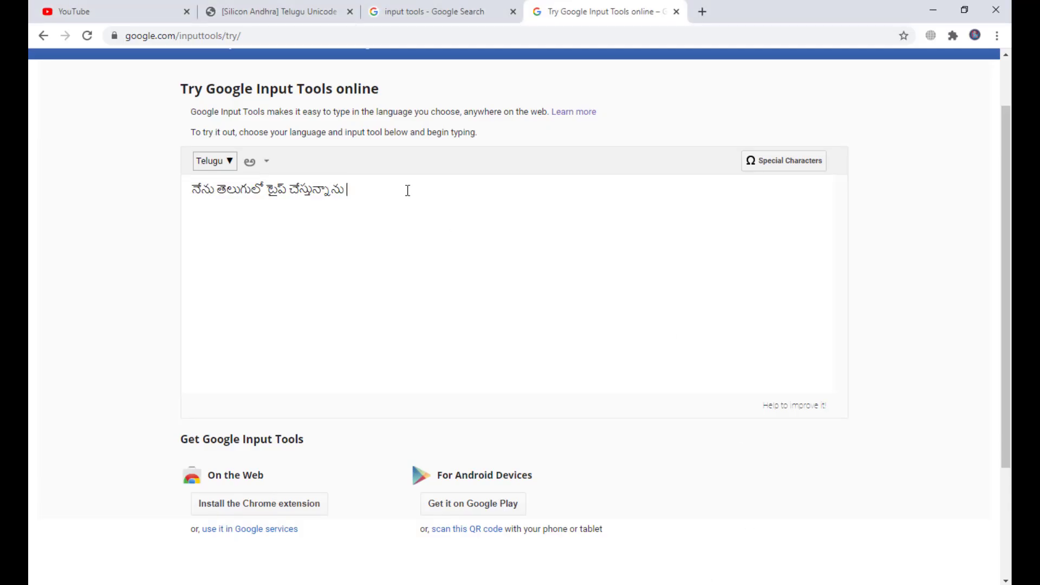
pyautogui.write('. nenu ')
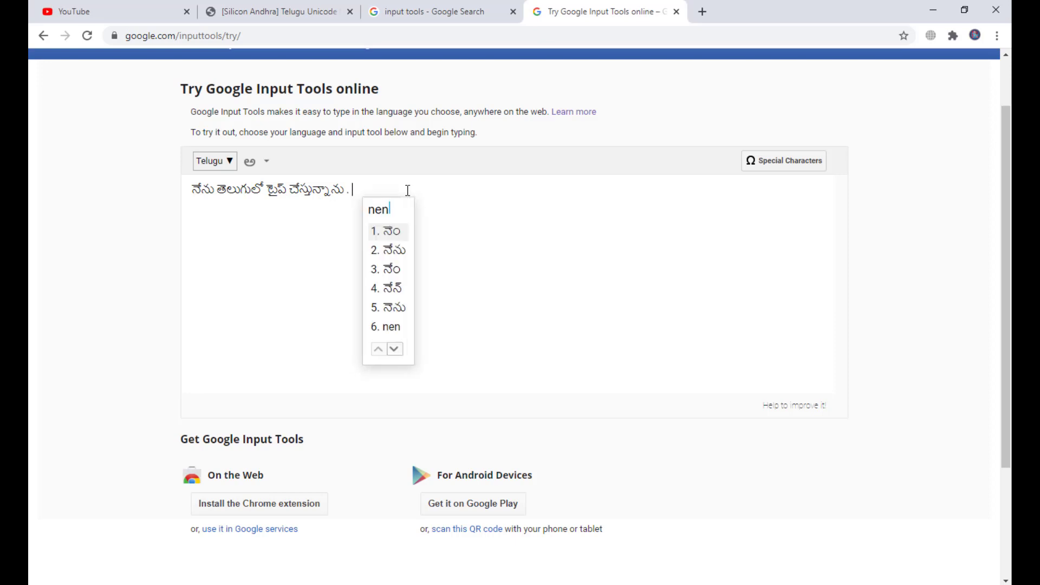
pyautogui.write('di')
pyautogui.press('BackSpace')
pyautogui.press('BackSpace')
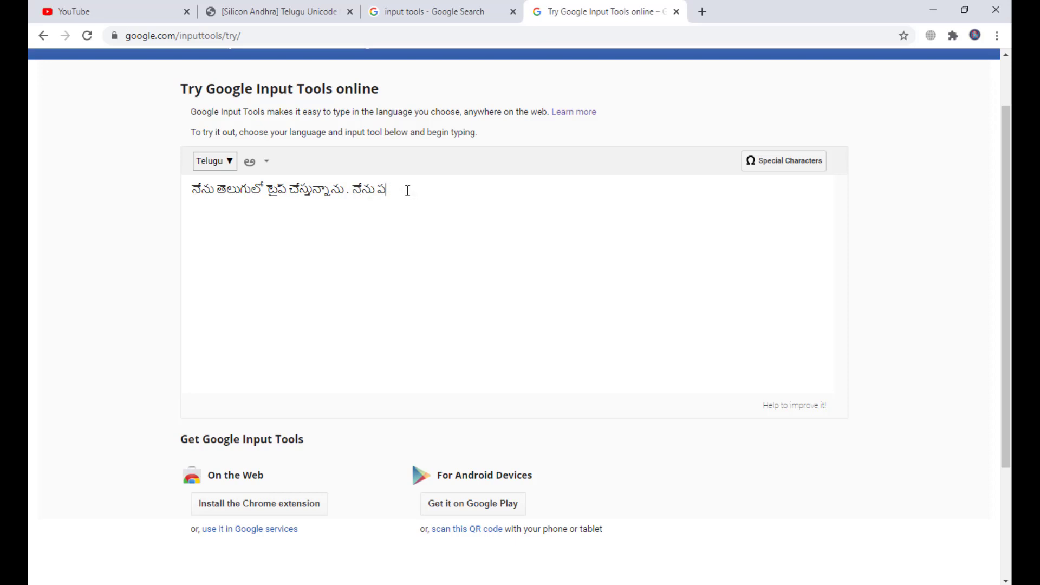
pyautogui.write('photosh')
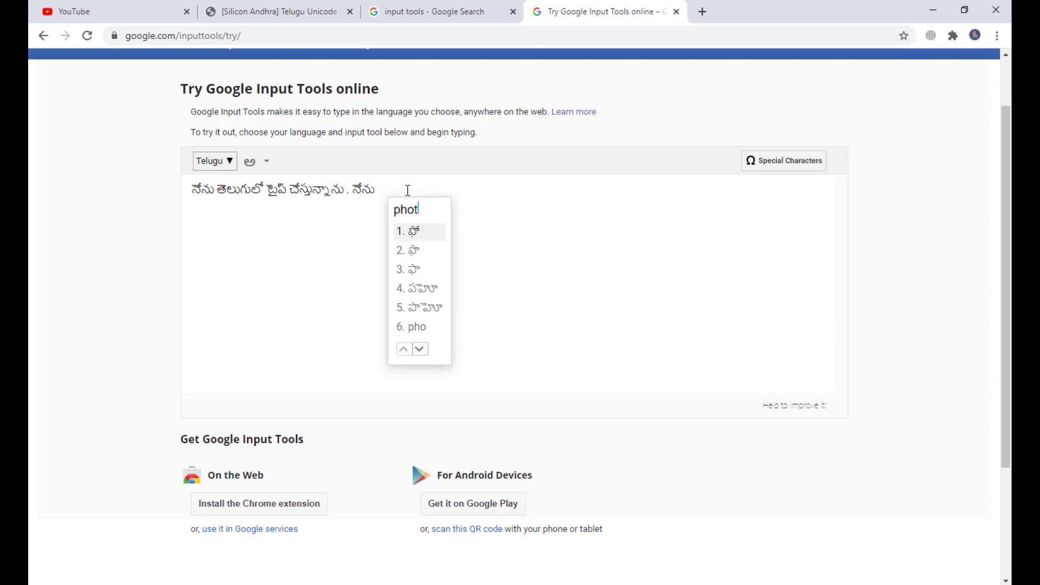
pyautogui.write('op ')
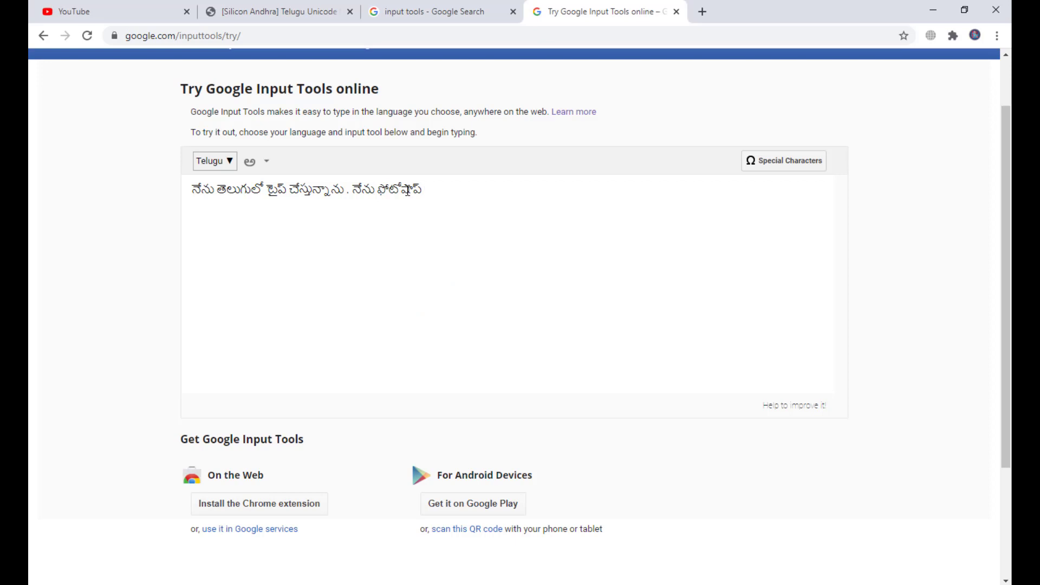
pyautogui.write('ner')
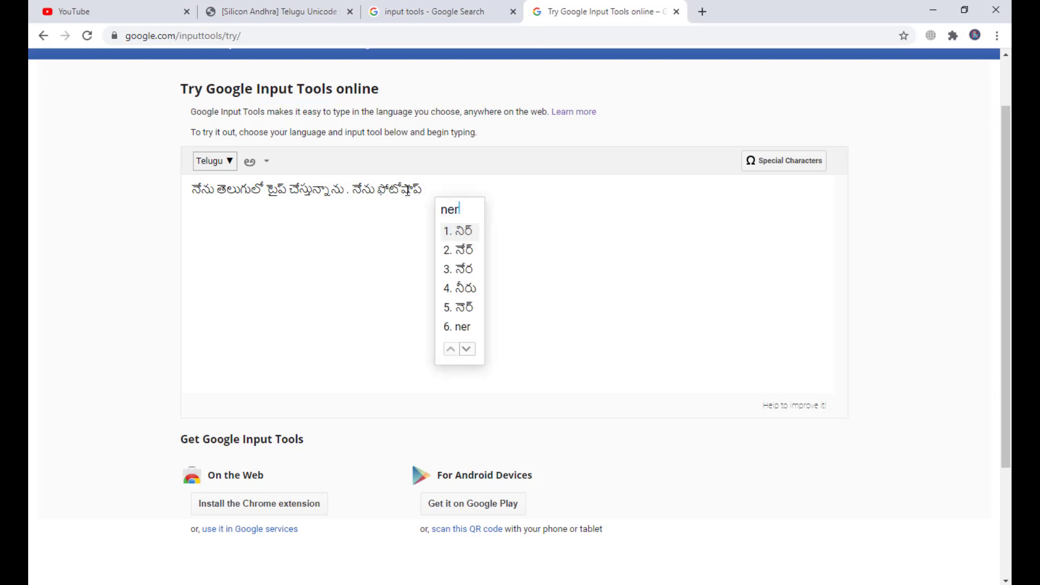
pyautogui.write('chukuntunn')
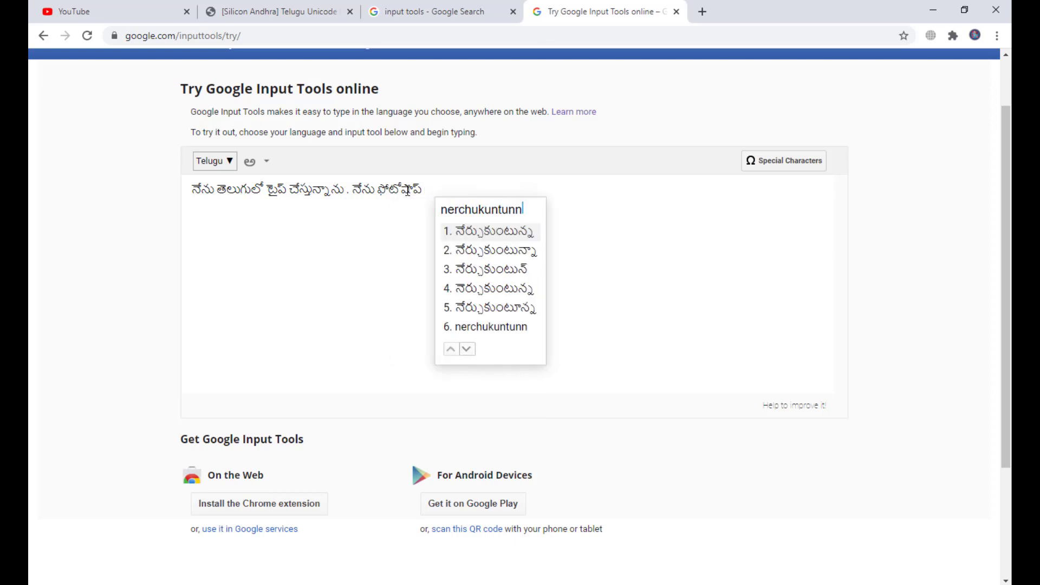
pyautogui.write('anu')
pyautogui.press('space')
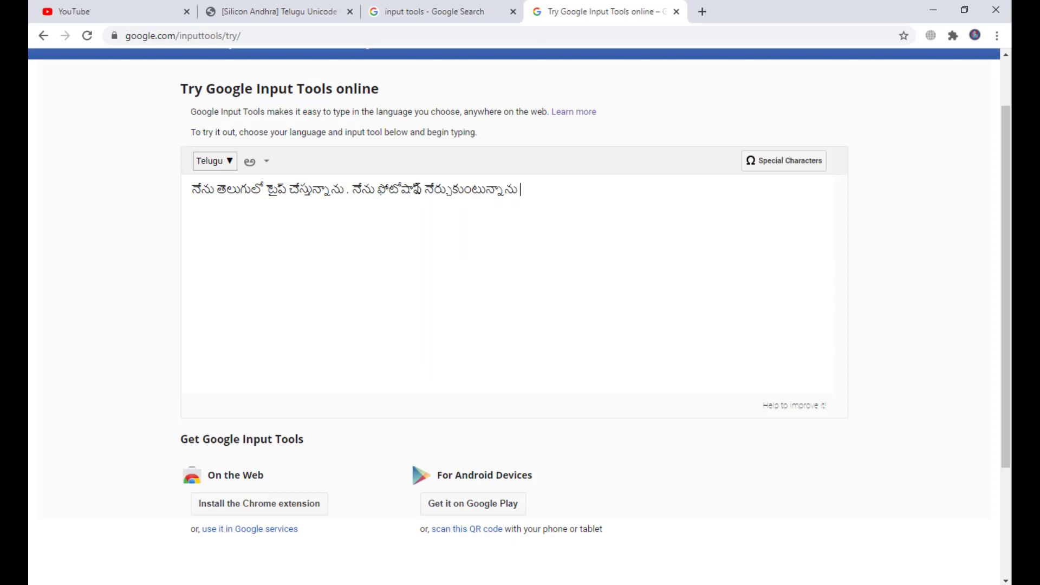
# Copy only the newly added second sentence, then switch to Photoshop and accept the open preferences.
pyautogui.moveTo(521, 190); pyautogui.dragTo(352, 191)
pyautogui.rightClick(379, 187)
pyautogui.click(410, 237)
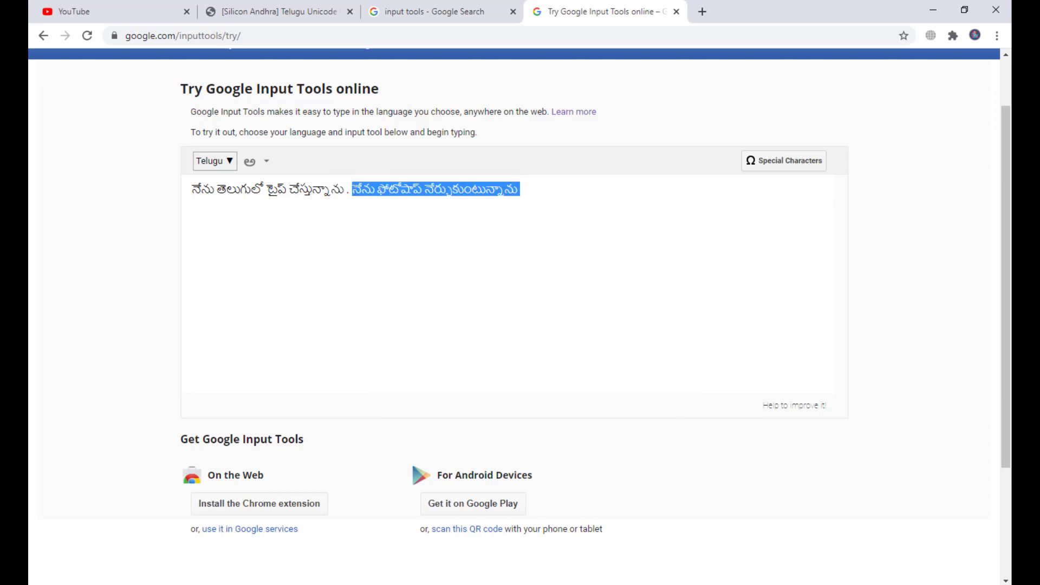
pyautogui.moveTo(546, 583)
pyautogui.click(645, 569)
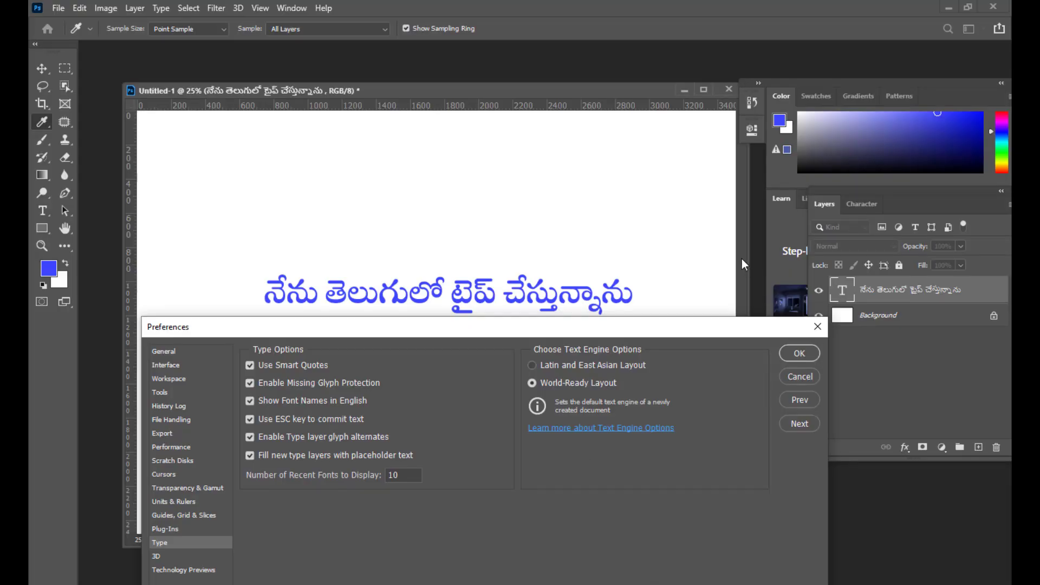
pyautogui.click(800, 353)
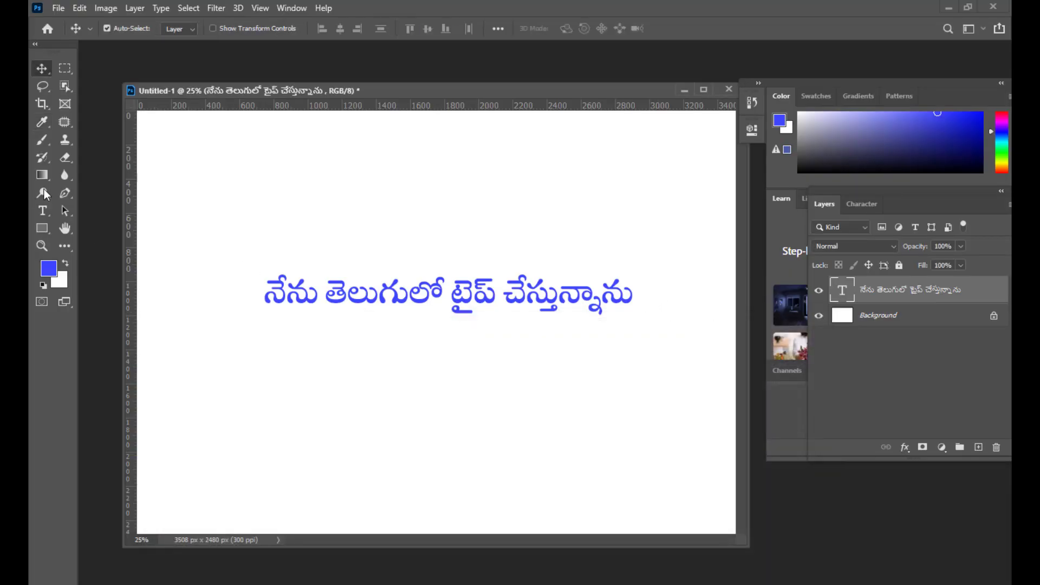
# Add the copied sentence as a second line of the Telugu text layer and move the layer slightly up and left.
pyautogui.click(43, 212)
pyautogui.click(633, 292)
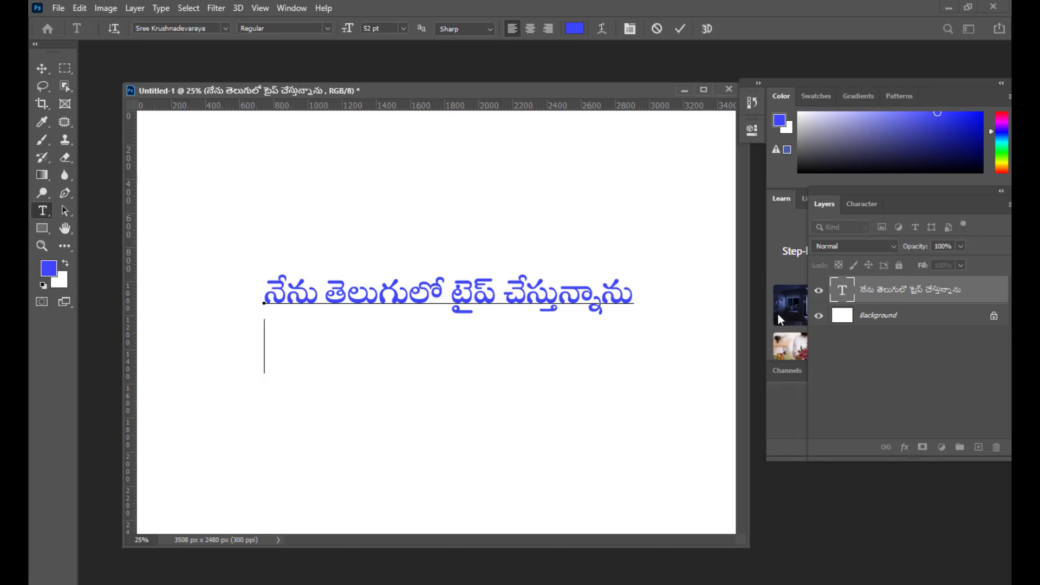
pyautogui.hotkey('ctrl', 'v')
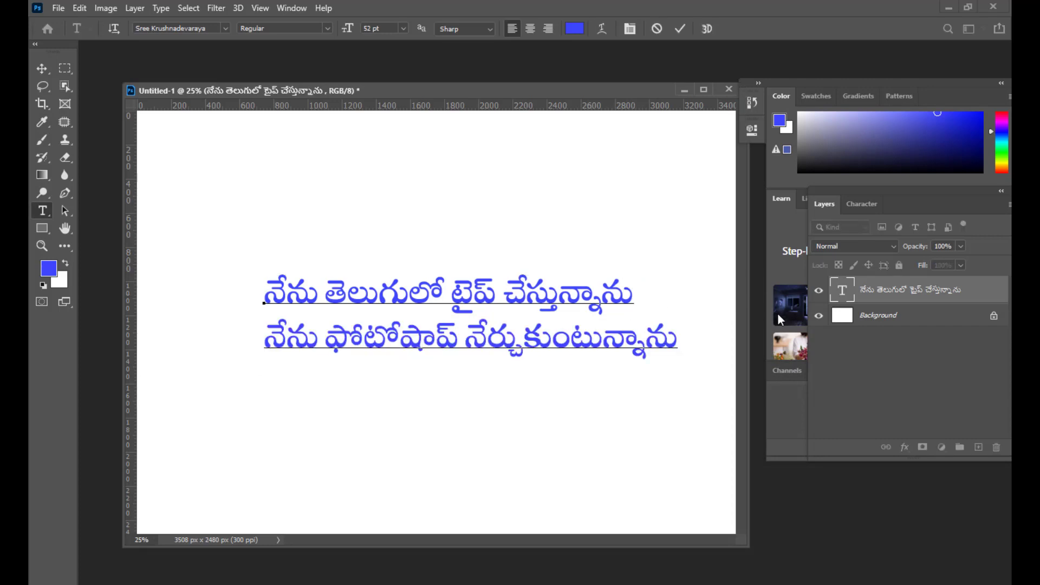
pyautogui.click(42, 68)
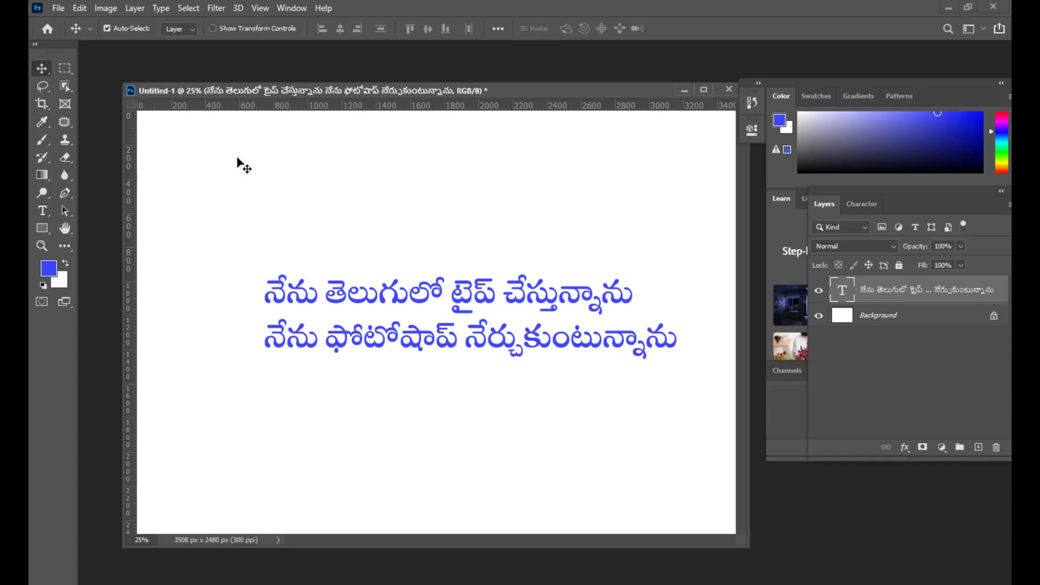
pyautogui.moveTo(514, 294); pyautogui.dragTo(481, 286)
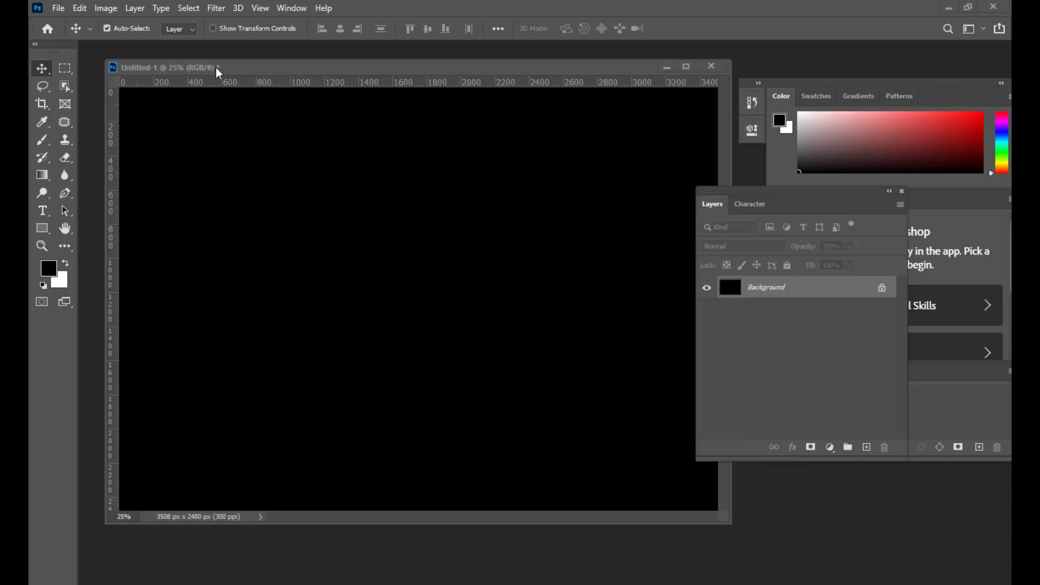
# Shift the black document's window slightly and start a point text layer on its canvas.
pyautogui.moveTo(232, 68)
pyautogui.mouseDown()
pyautogui.moveTo(221, 71)
pyautogui.moveTo(233, 73)
pyautogui.mouseUp()
pyautogui.click(42, 211)
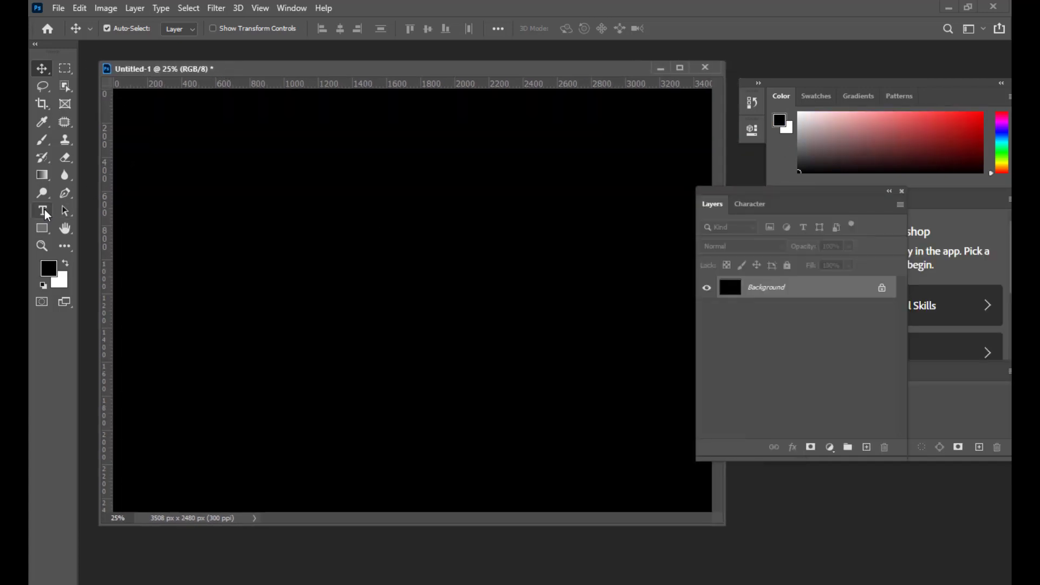
pyautogui.click(283, 296)
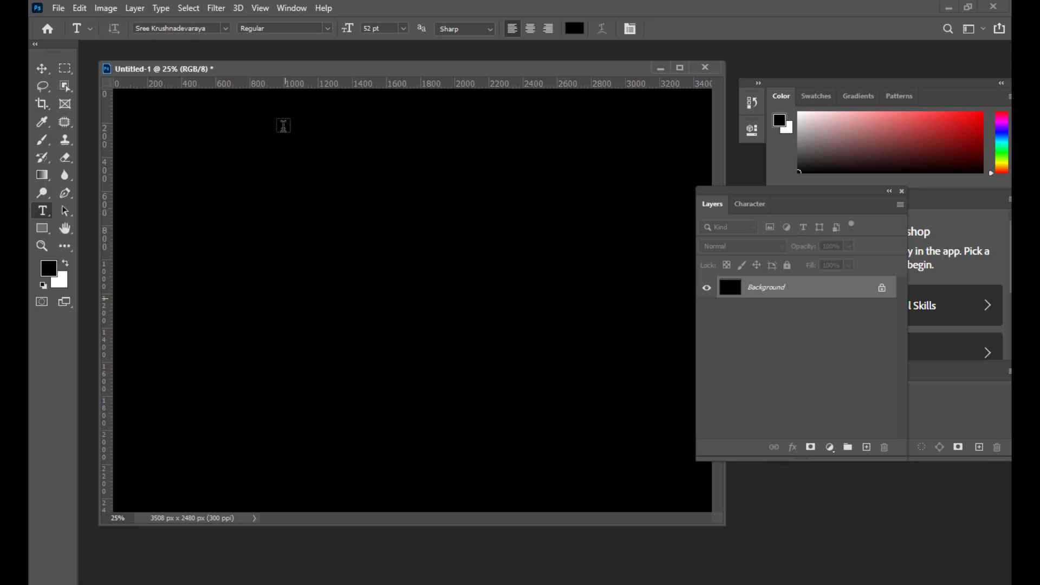
pyautogui.click(262, 241)
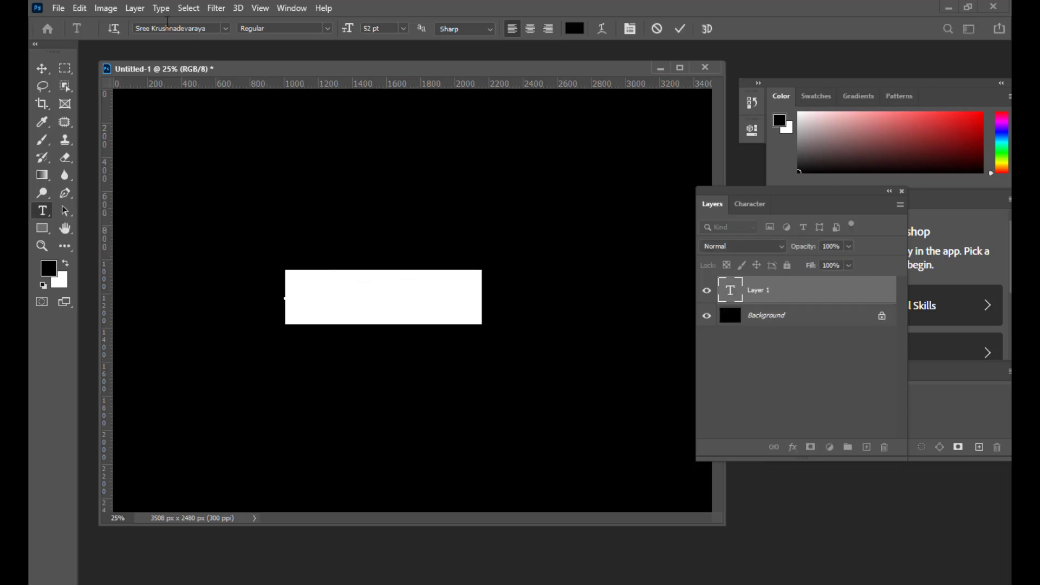
# Format the placeholder text in Arial with the Black style and set its colour to white (ffffff).
pyautogui.click(225, 28)
pyautogui.click(184, 85)
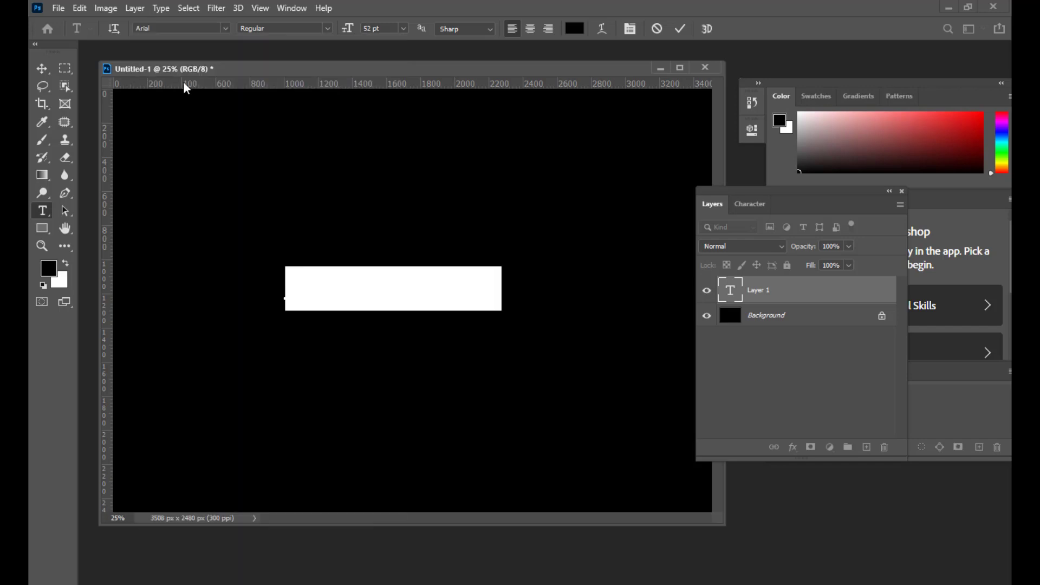
pyautogui.click(327, 31)
pyautogui.click(272, 129)
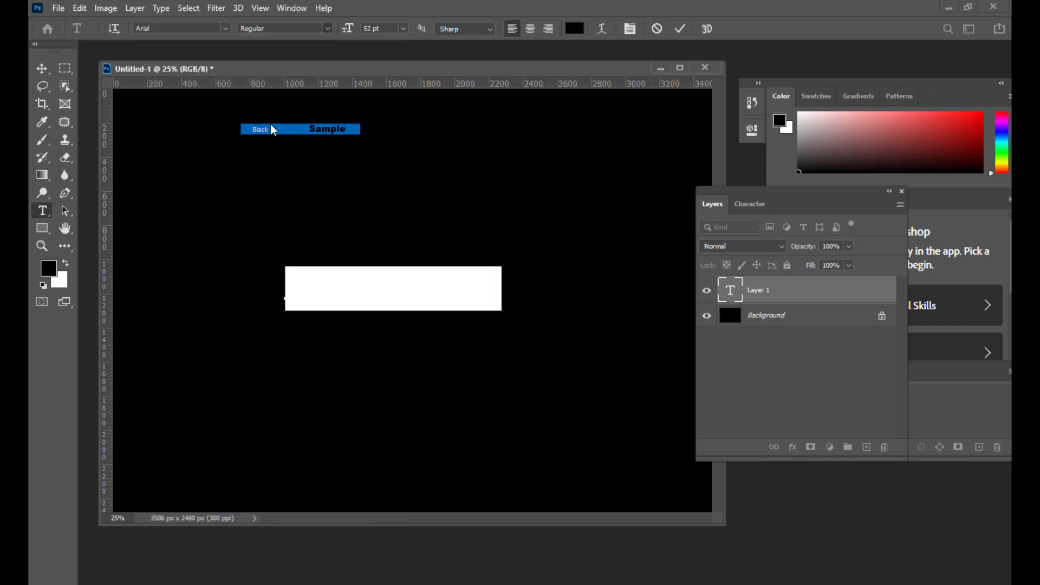
pyautogui.click(579, 32)
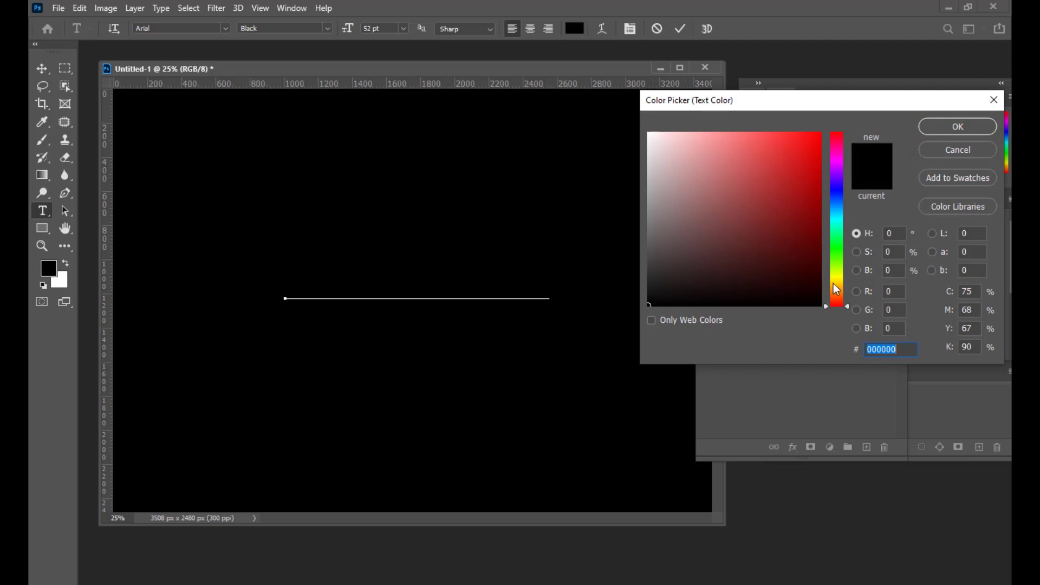
pyautogui.write('ffffff')
pyautogui.click(956, 123)
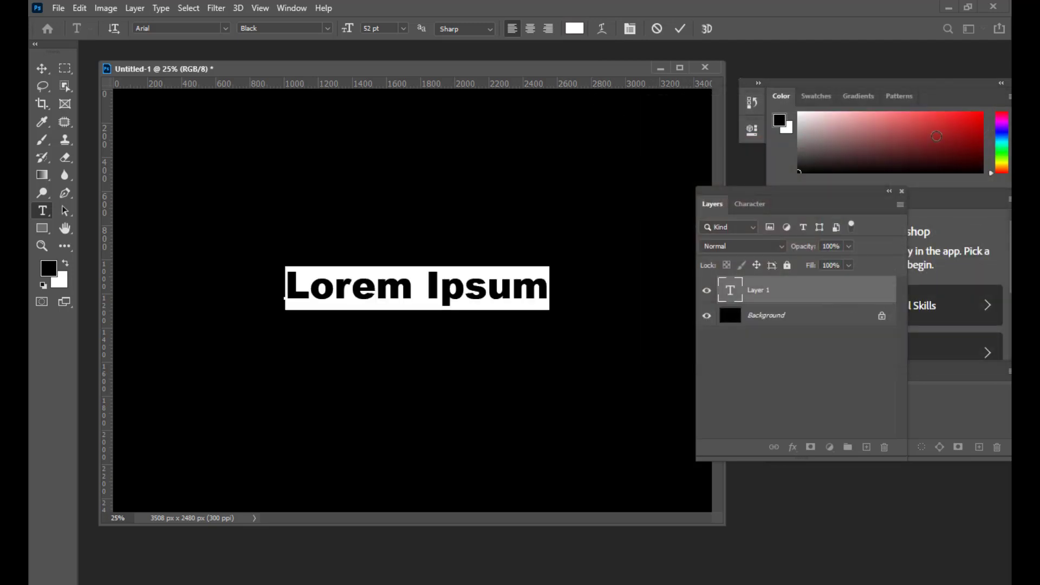
# Replace the placeholder with "RS ART", commit the text and switch to the Move tool.
pyautogui.press('BackSpace')
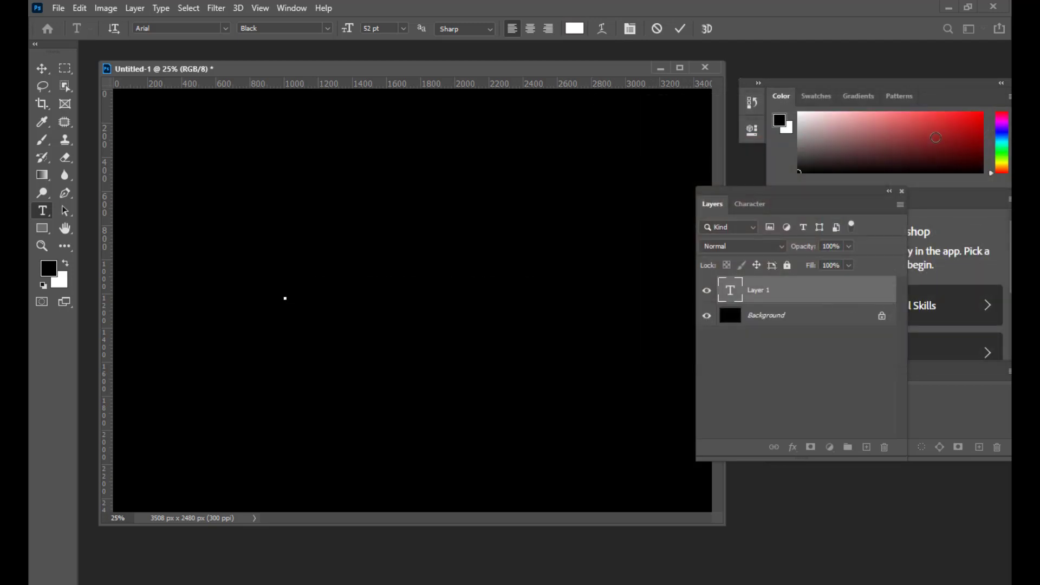
pyautogui.write('RS ')
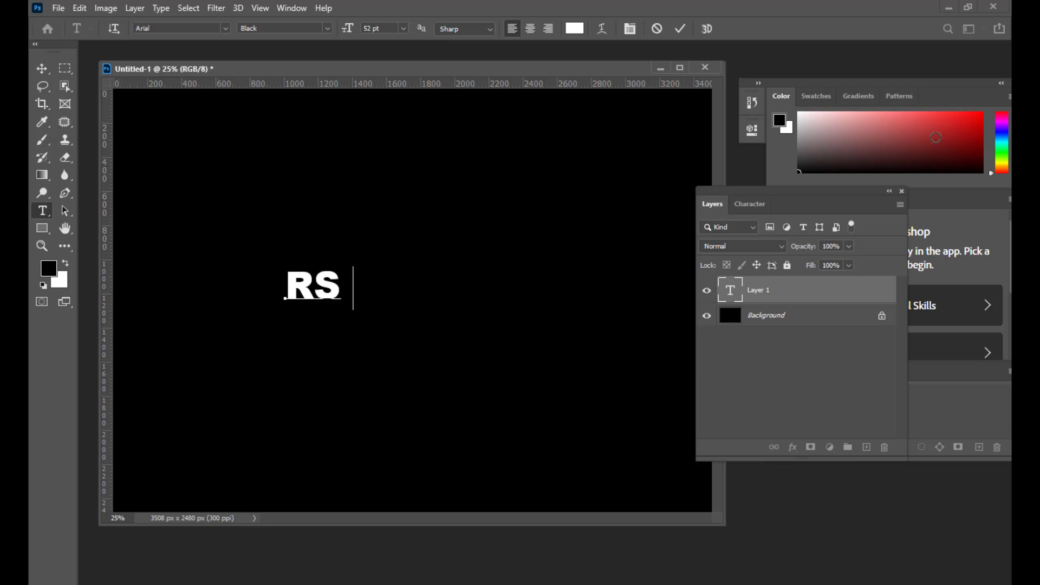
pyautogui.write('ART')
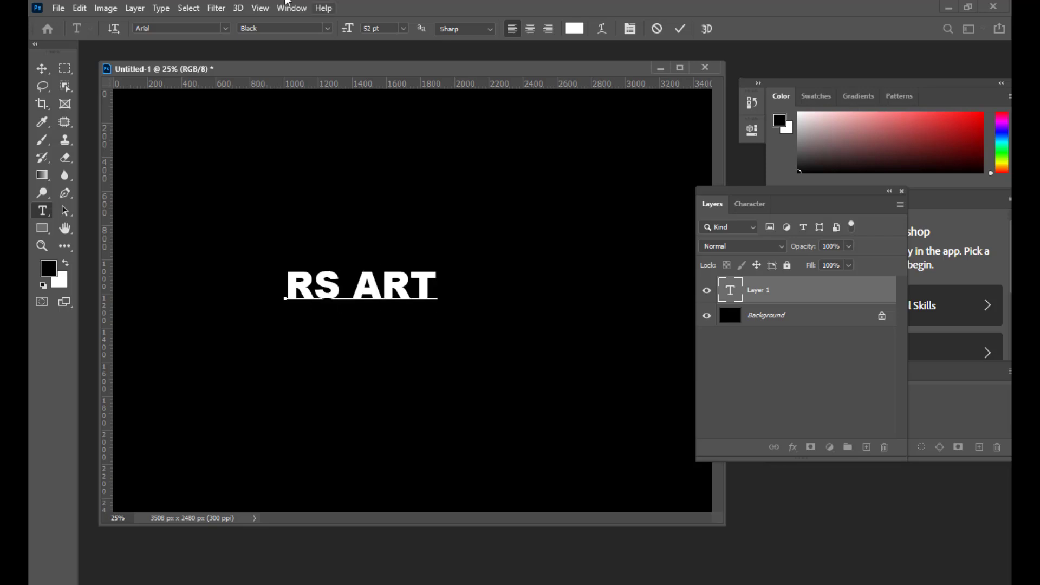
pyautogui.click(42, 69)
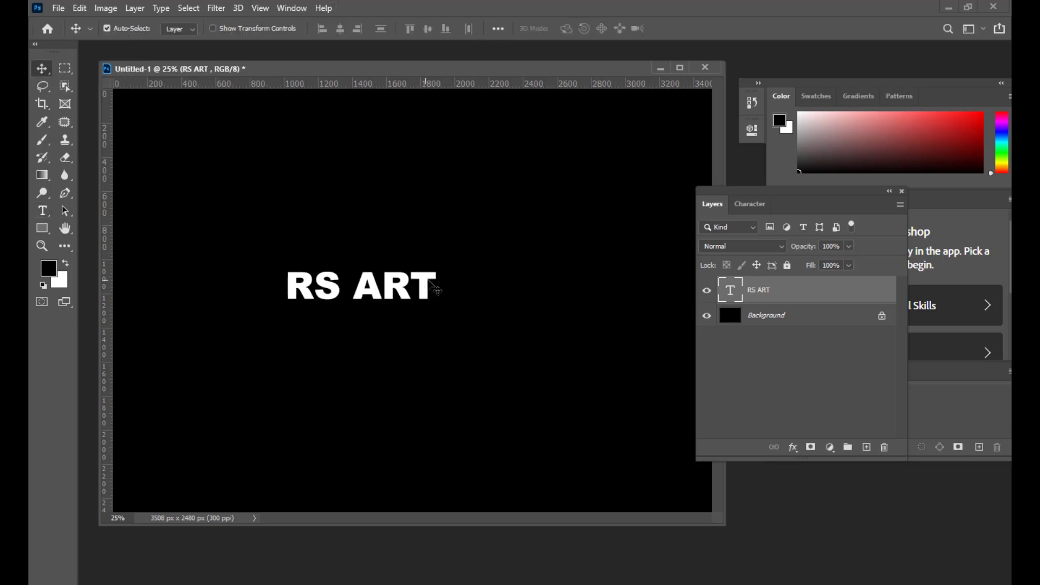
# Enlarge the "RS ART" text to 100 pt and move it to the middle of the canvas.
pyautogui.moveTo(412, 282); pyautogui.dragTo(463, 284)
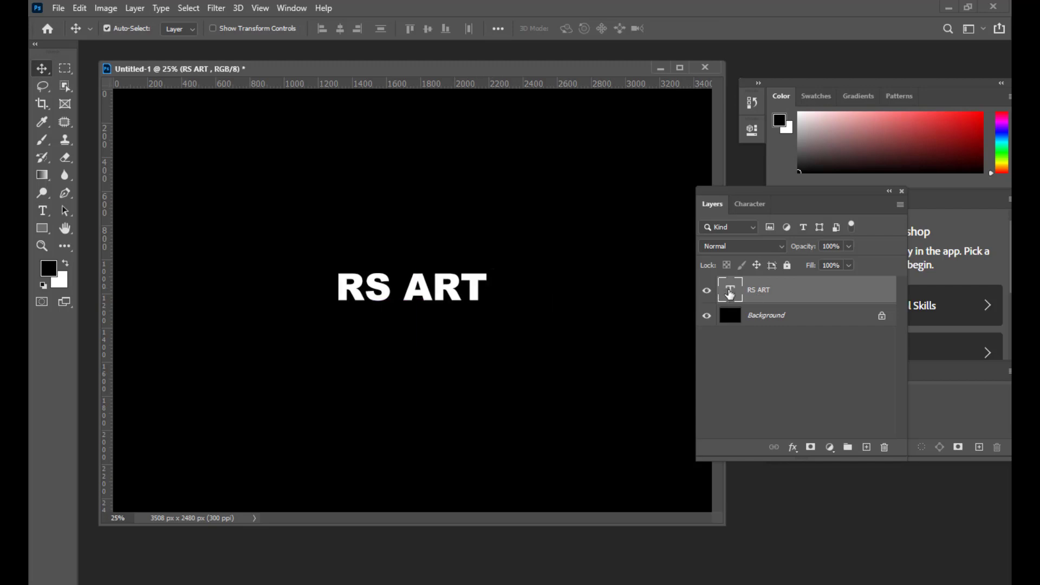
pyautogui.doubleClick(730, 294)
pyautogui.hotkey('ctrl', 'shift', '.')
pyautogui.hotkey('ctrl', 'shift', '.')
pyautogui.hotkey('ctrl', 'shift', '.')
pyautogui.hotkey('ctrl', 'shift', '.')
pyautogui.hotkey('ctrl', 'shift', '.')
pyautogui.hotkey('ctrl', 'shift', '.')
pyautogui.hotkey('ctrl', 'shift', '.')
pyautogui.hotkey('ctrl', 'shift', '.')
pyautogui.hotkey('ctrl', 'shift', '.')
pyautogui.hotkey('ctrl', 'shift', '.')
pyautogui.hotkey('ctrl', 'shift', '.')
pyautogui.hotkey('ctrl', 'shift', '.')
pyautogui.hotkey('ctrl', 'shift', '.')
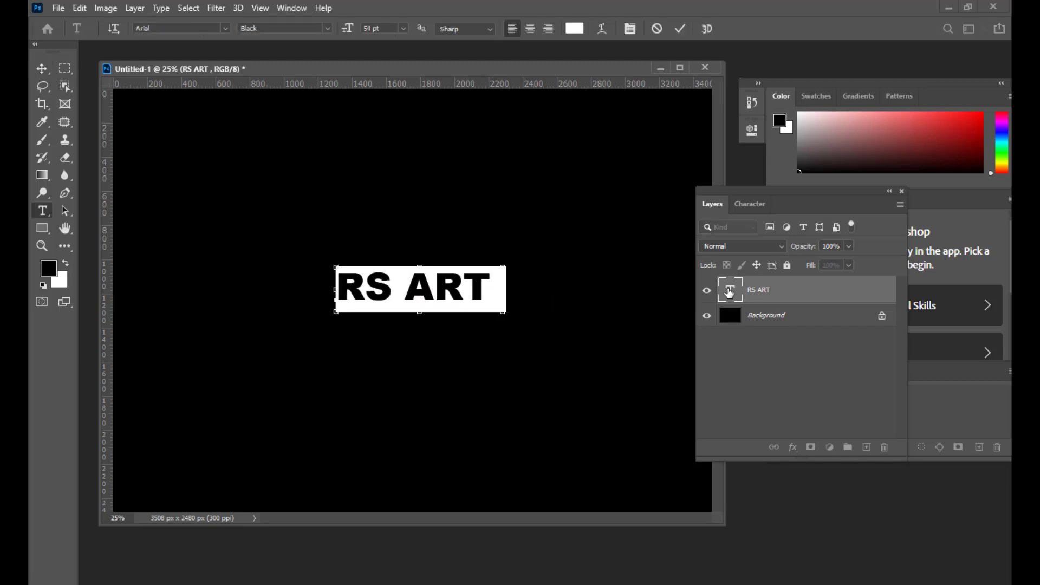
pyautogui.hotkey('ctrl', 'shift', '.')
pyautogui.hotkey('ctrl', 'shift', '.')
pyautogui.hotkey('ctrl', 'shift', '.')
pyautogui.hotkey('ctrl', 'shift', '.')
pyautogui.hotkey('ctrl', 'shift', '.')
pyautogui.hotkey('ctrl', 'shift', '.')
pyautogui.hotkey('ctrl', 'shift', '.')
pyautogui.hotkey('ctrl', 'shift', '.')
pyautogui.hotkey('ctrl', 'shift', '.')
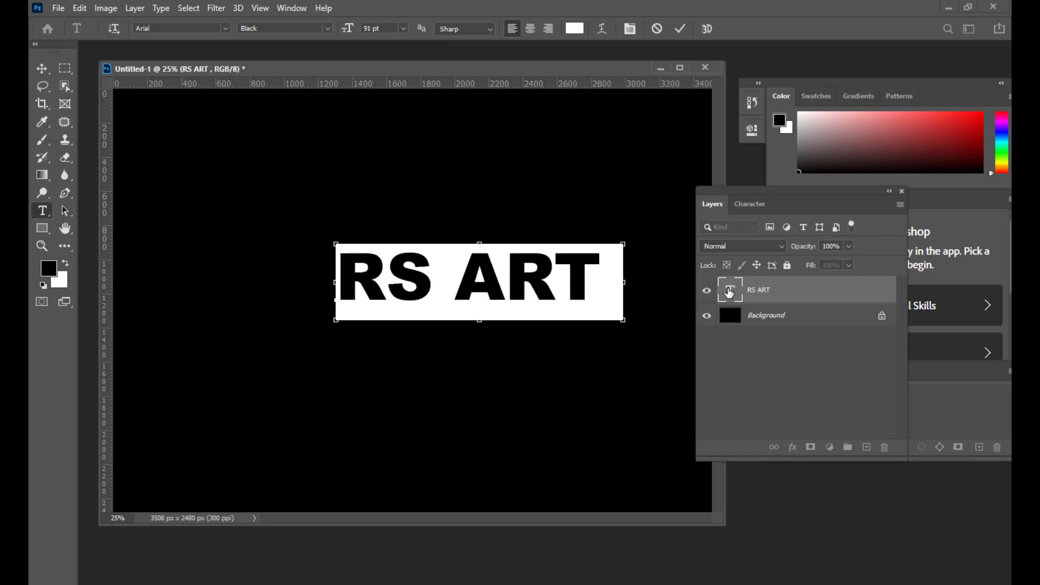
pyautogui.hotkey('ctrl', 'shift', '.')
pyautogui.hotkey('ctrl', 'shift', '.')
pyautogui.hotkey('ctrl', 'shift', '.')
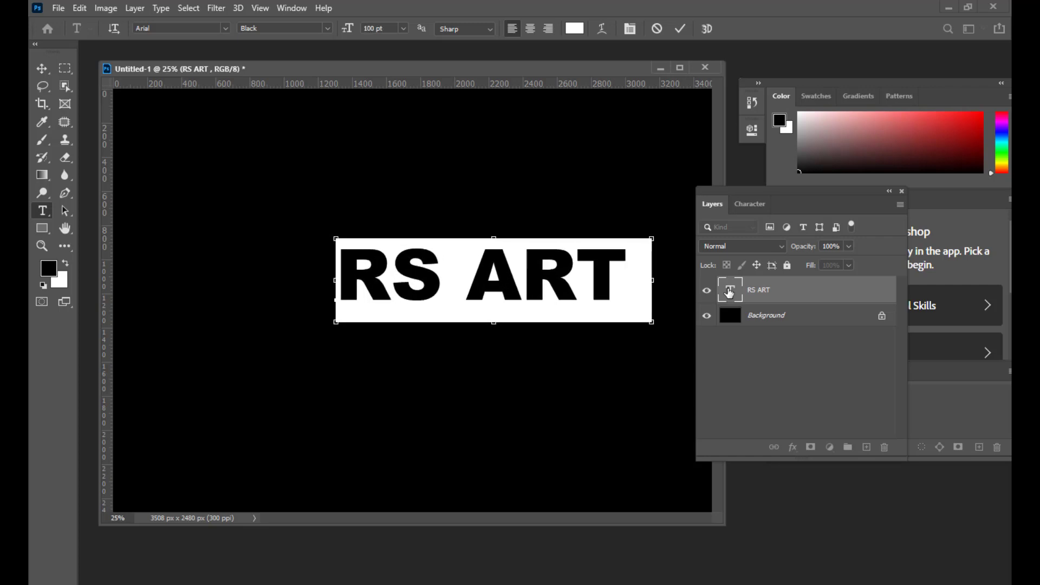
pyautogui.click(42, 69)
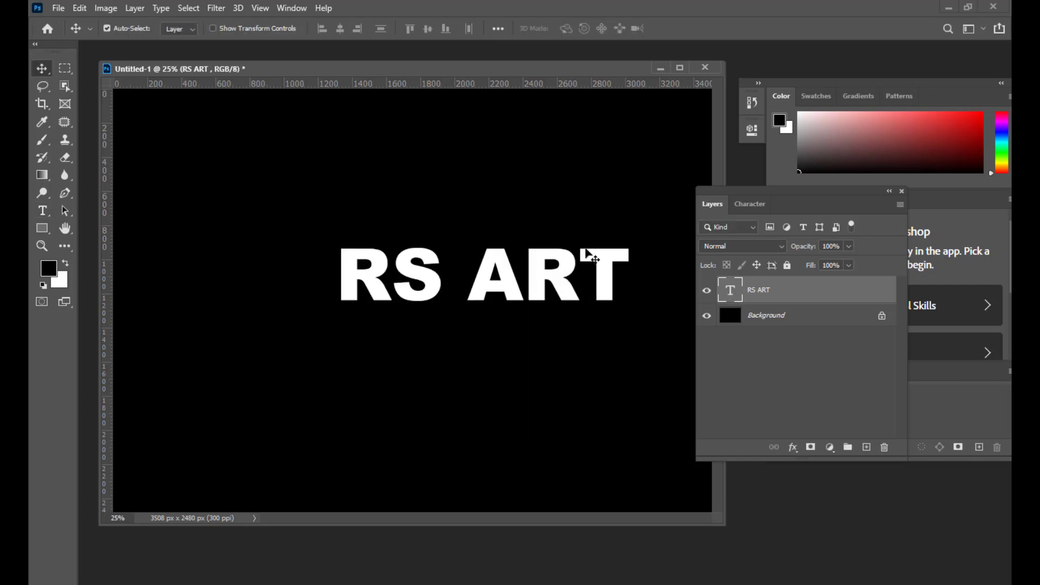
pyautogui.moveTo(508, 284); pyautogui.dragTo(440, 299)
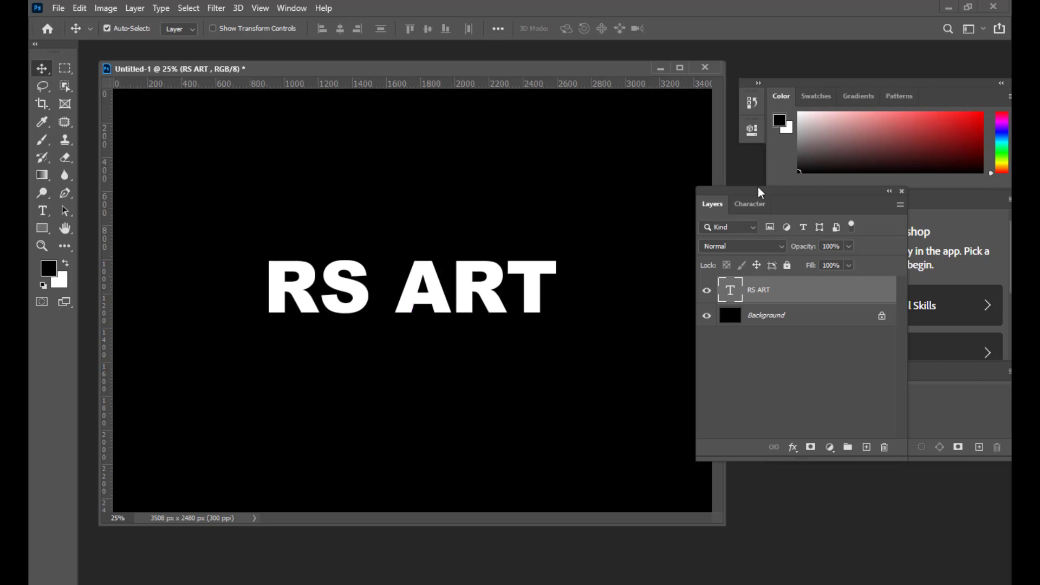
# Open the Layer Style settings of the "RS ART" layer and enable Gradient Overlay.
pyautogui.moveTo(775, 212); pyautogui.dragTo(770, 213)
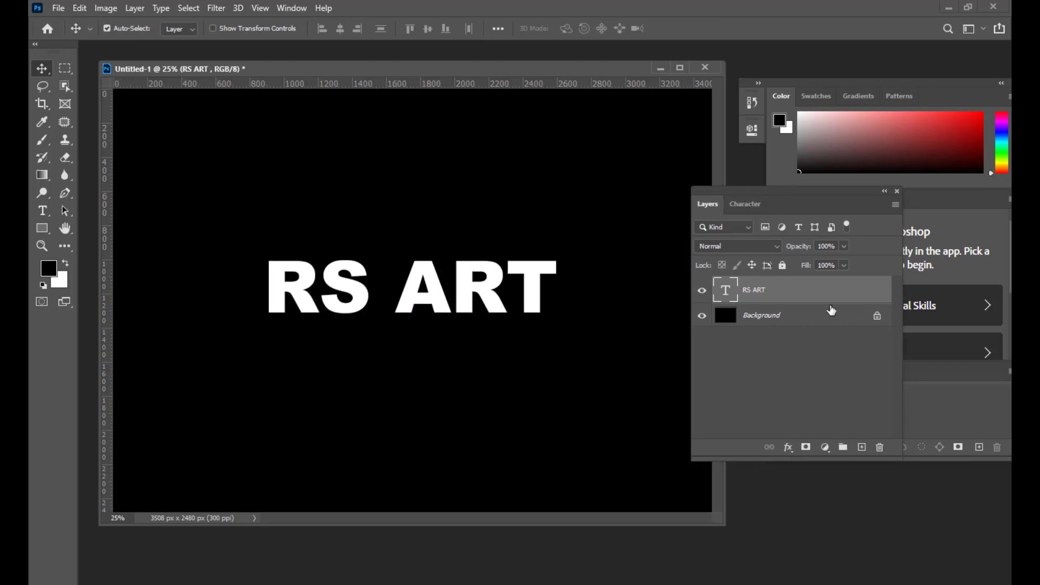
pyautogui.moveTo(760, 205); pyautogui.dragTo(775, 205)
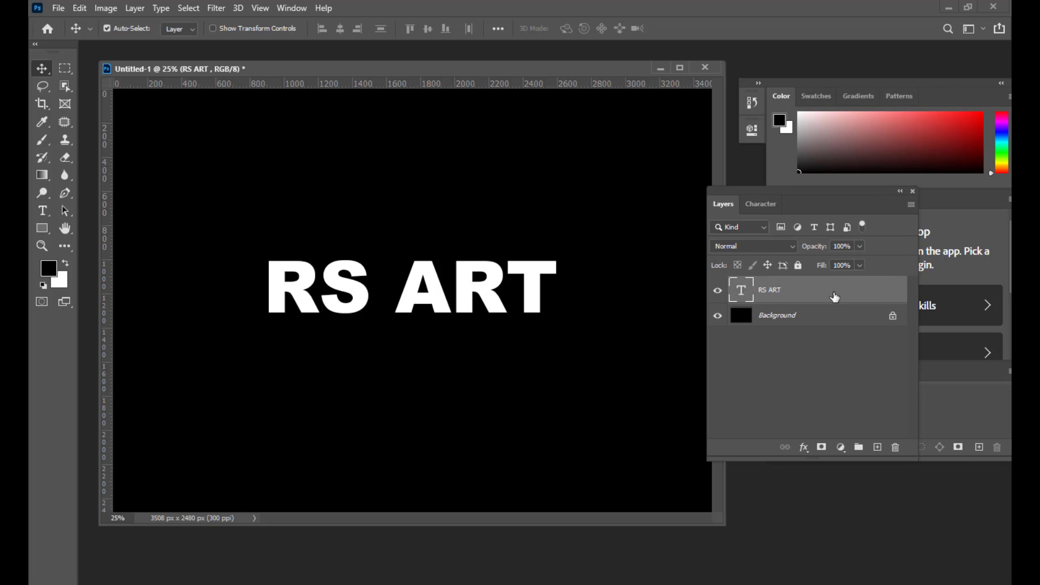
pyautogui.doubleClick(843, 292)
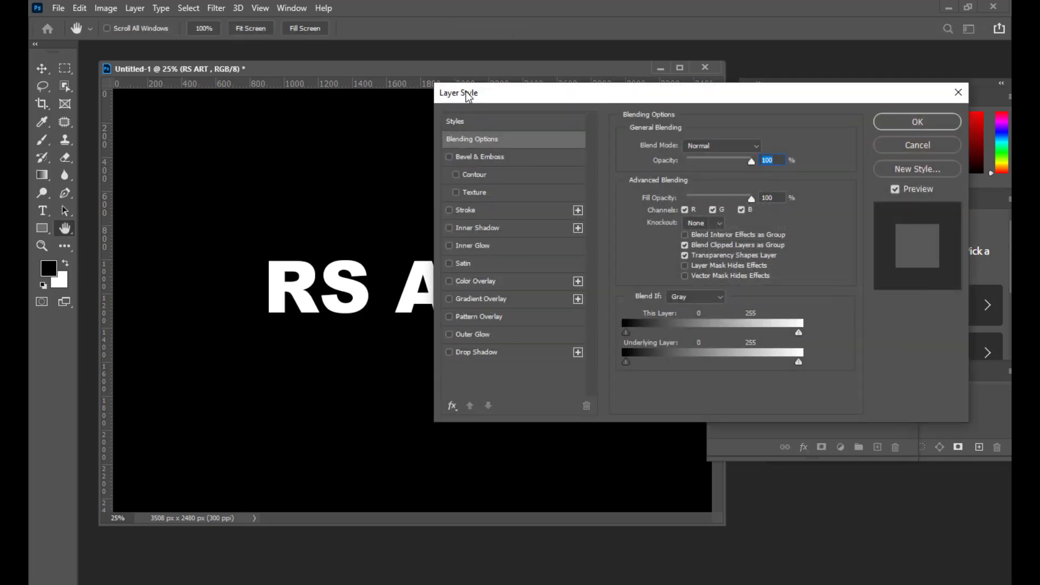
pyautogui.moveTo(467, 93); pyautogui.dragTo(654, 67)
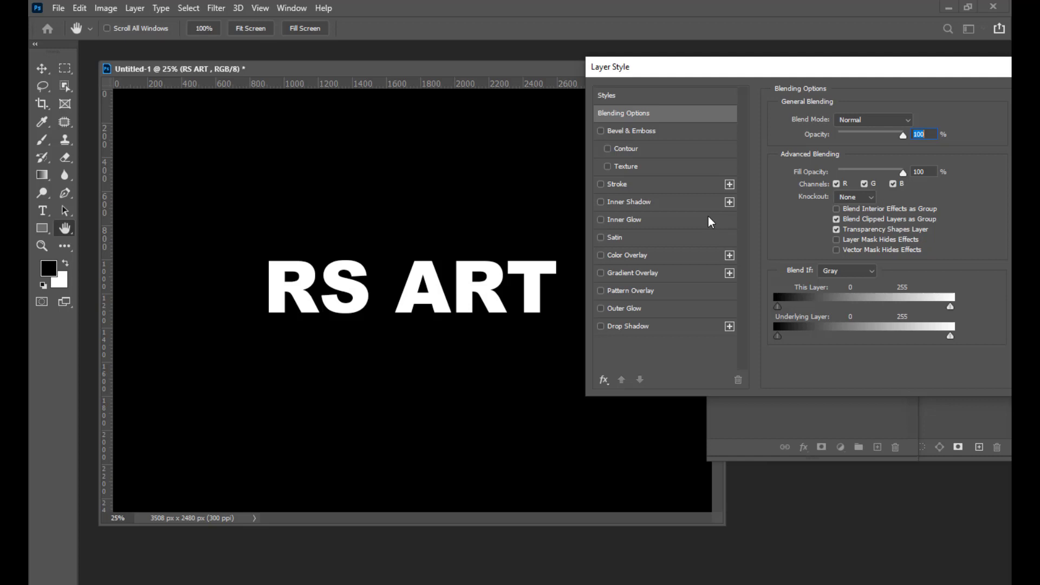
pyautogui.moveTo(715, 72); pyautogui.dragTo(690, 79)
pyautogui.click(648, 265)
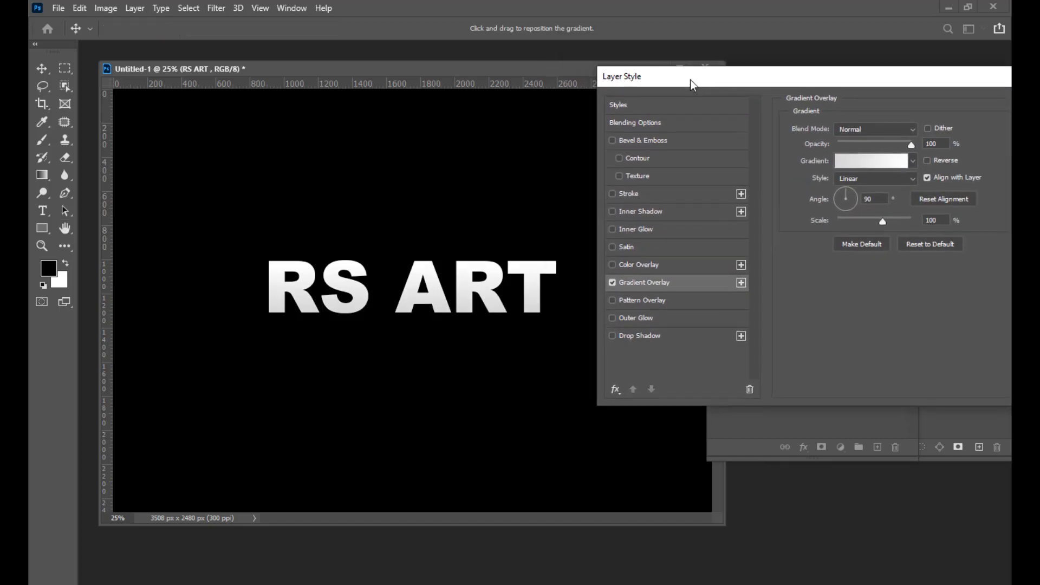
# Set the gradient's start colour stop at location 0% to a pale gold with hue 45°.
pyautogui.click(862, 163)
pyautogui.moveTo(700, 69); pyautogui.dragTo(655, 23)
pyautogui.doubleClick(617, 320)
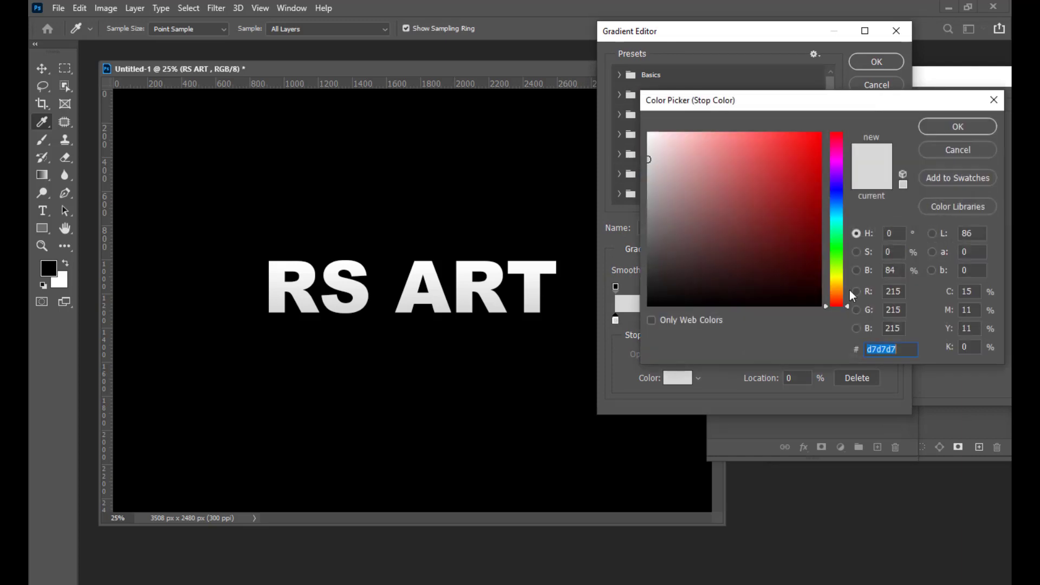
pyautogui.click(840, 279)
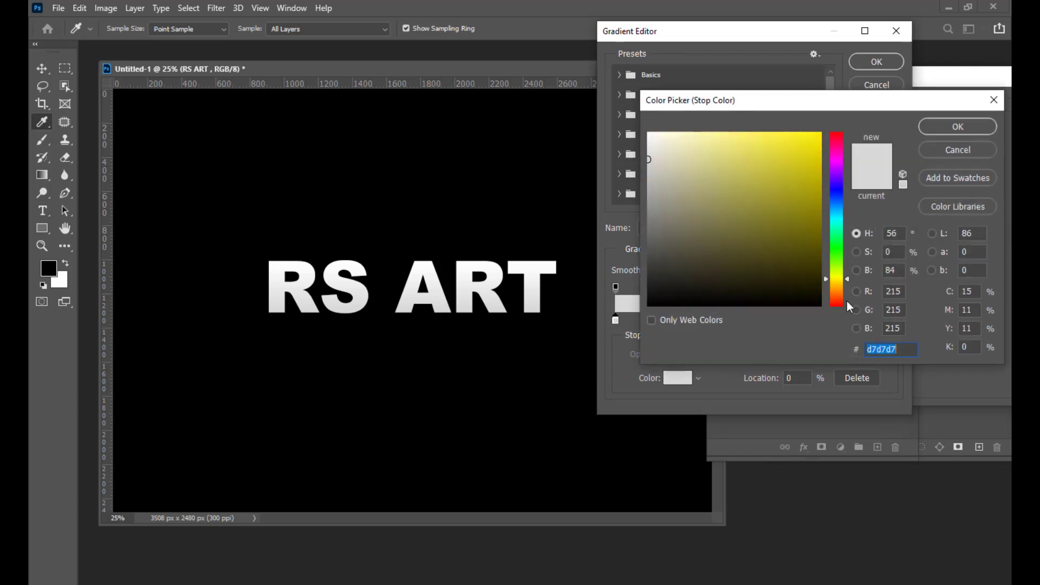
pyautogui.click(840, 285)
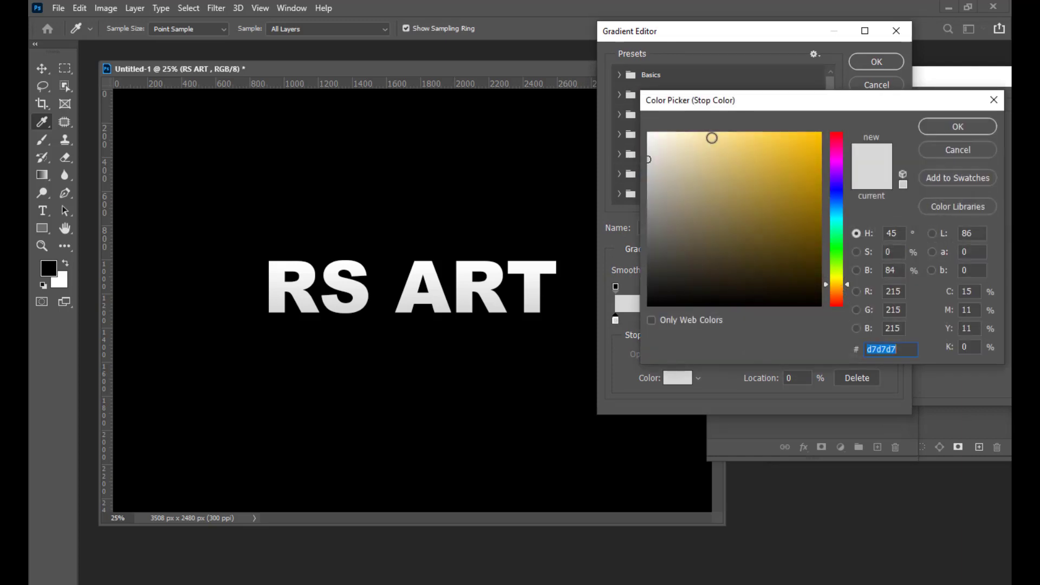
pyautogui.click(712, 137)
pyautogui.click(947, 126)
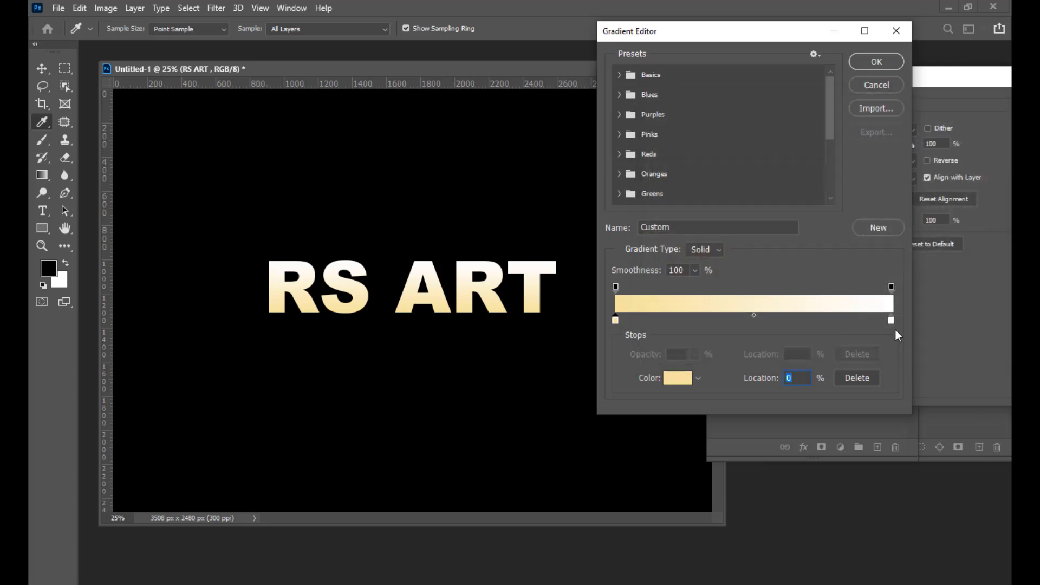
# Set the gradient's end colour stop at location 100% to orange-gold f9be4b and accept the gradient.
pyautogui.doubleClick(892, 321)
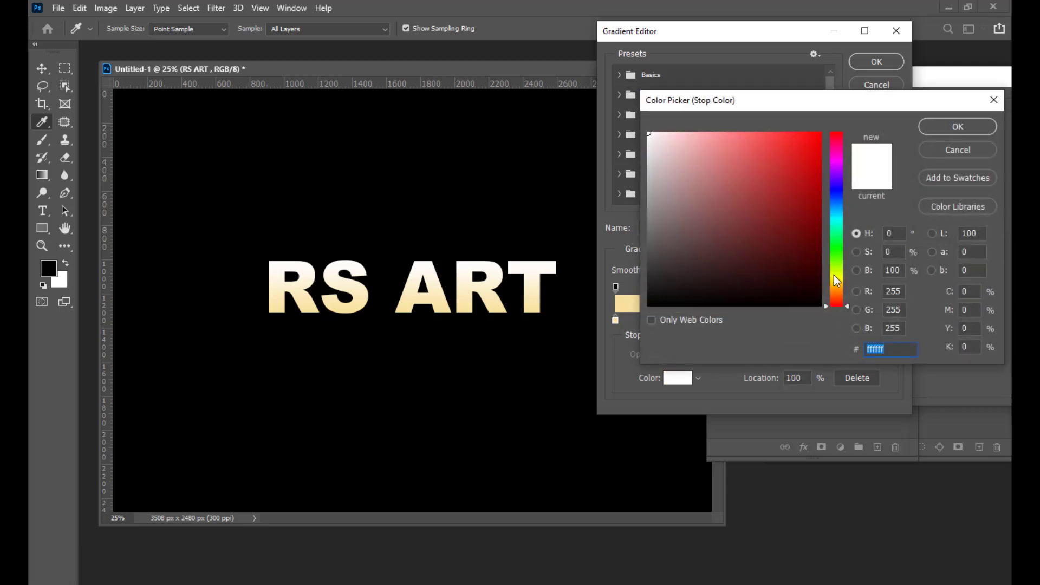
pyautogui.moveTo(837, 279); pyautogui.dragTo(838, 287)
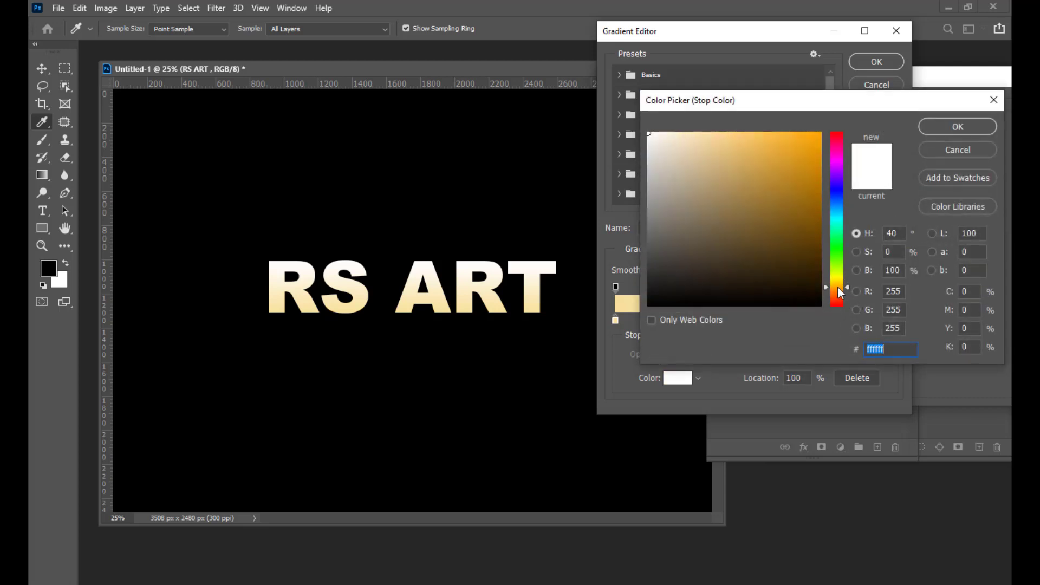
pyautogui.click(769, 137)
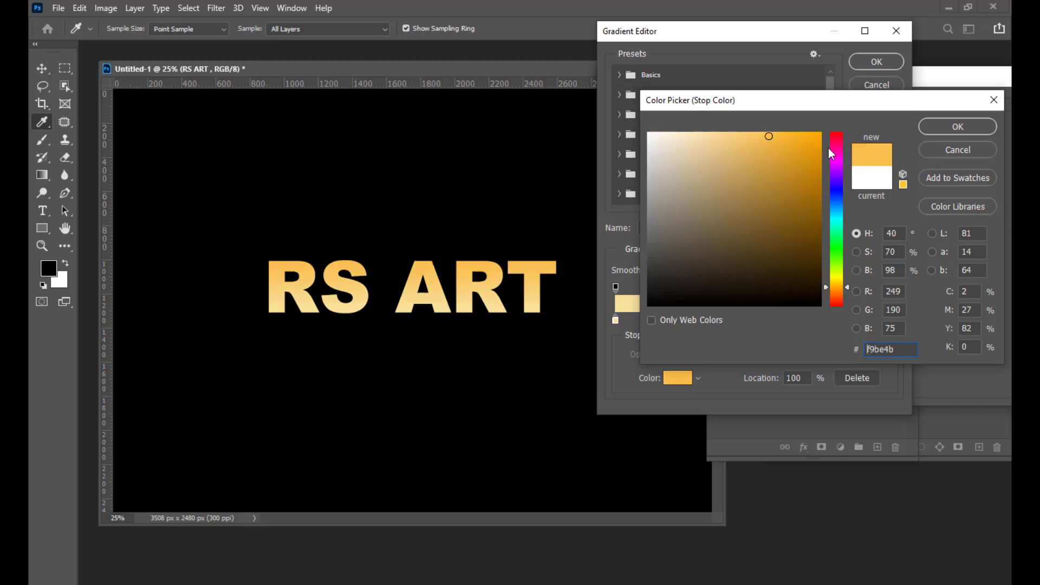
pyautogui.click(950, 130)
pyautogui.click(878, 60)
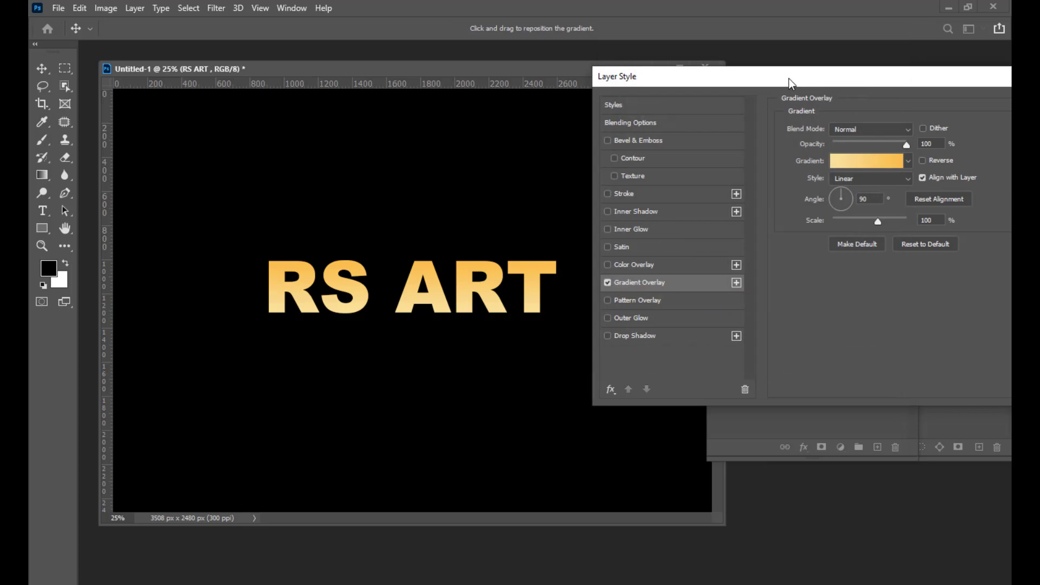
# Set the Gradient Overlay style to Reflected.
pyautogui.moveTo(790, 83)
pyautogui.mouseDown()
pyautogui.moveTo(801, 92)
pyautogui.moveTo(778, 101)
pyautogui.mouseUp()
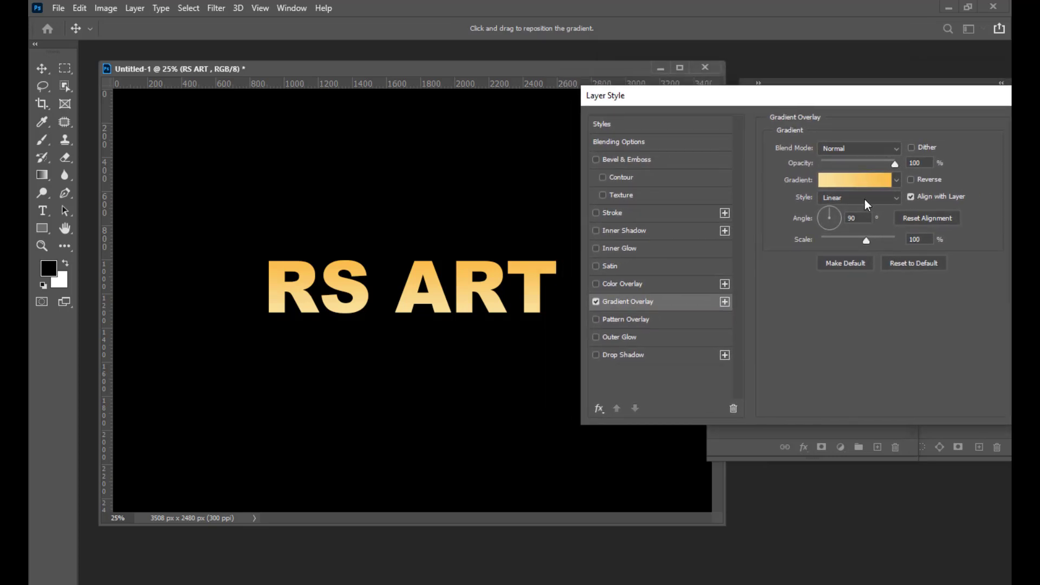
pyautogui.click(865, 201)
pyautogui.click(850, 242)
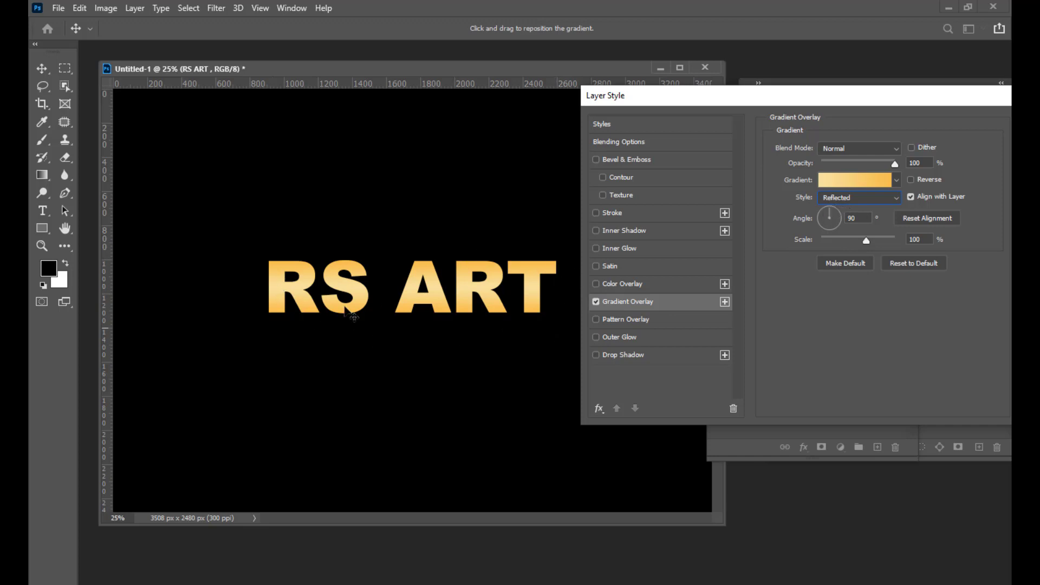
# Enable Bevel & Emboss on the "RS ART" layer and open its settings with the text kept in view.
pyautogui.moveTo(697, 103)
pyautogui.mouseDown()
pyautogui.moveTo(704, 110)
pyautogui.moveTo(621, 102)
pyautogui.moveTo(681, 109)
pyautogui.mouseUp()
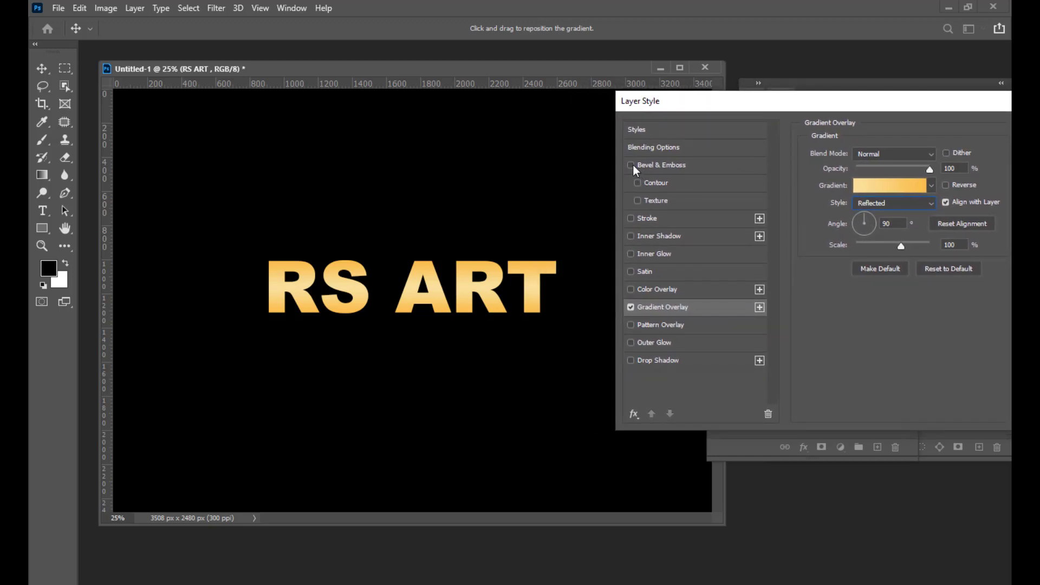
pyautogui.click(632, 164)
pyautogui.click(659, 164)
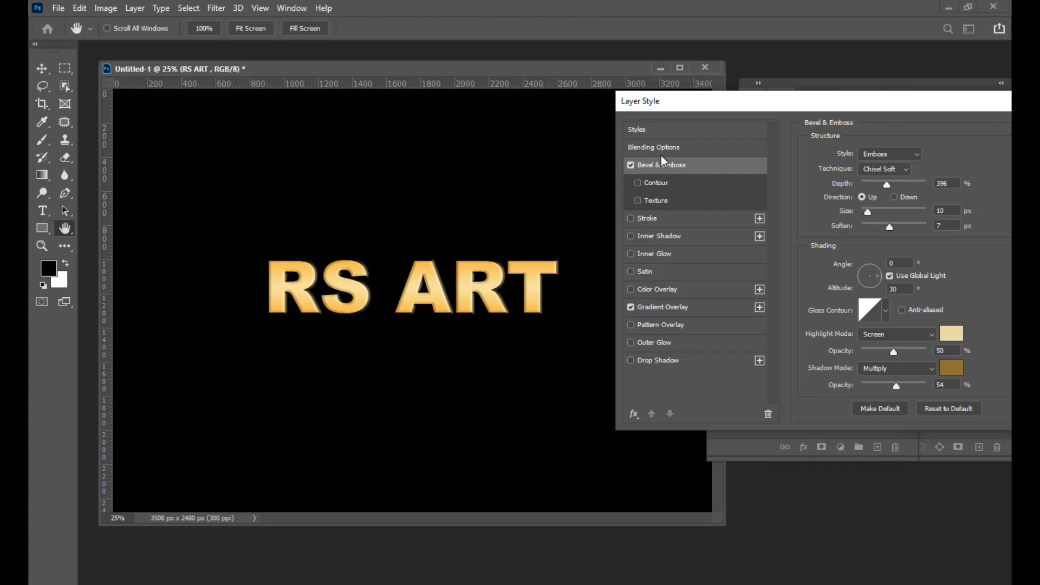
pyautogui.moveTo(687, 103); pyautogui.dragTo(661, 111)
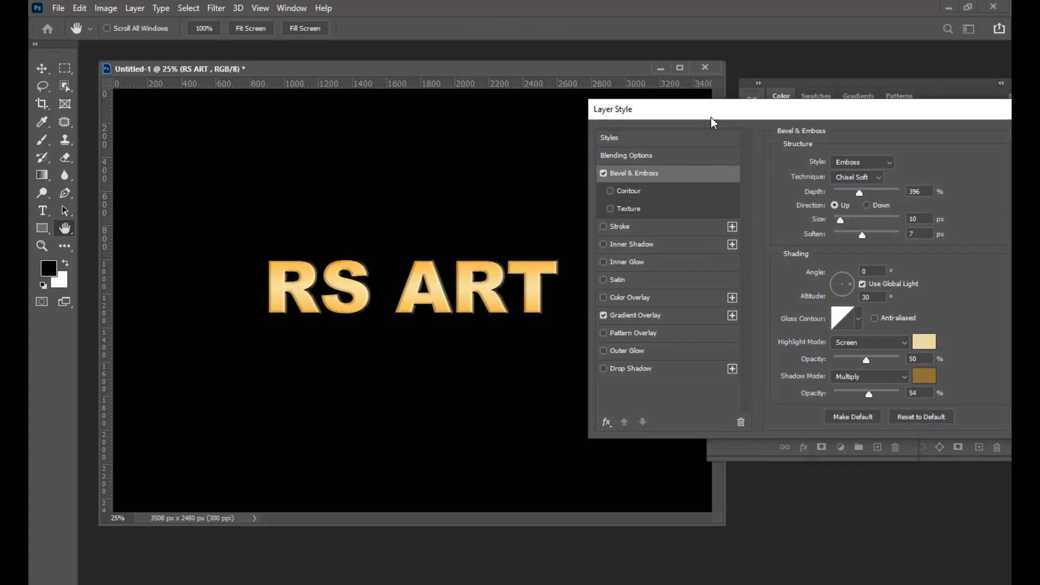
pyautogui.moveTo(713, 119); pyautogui.dragTo(720, 113)
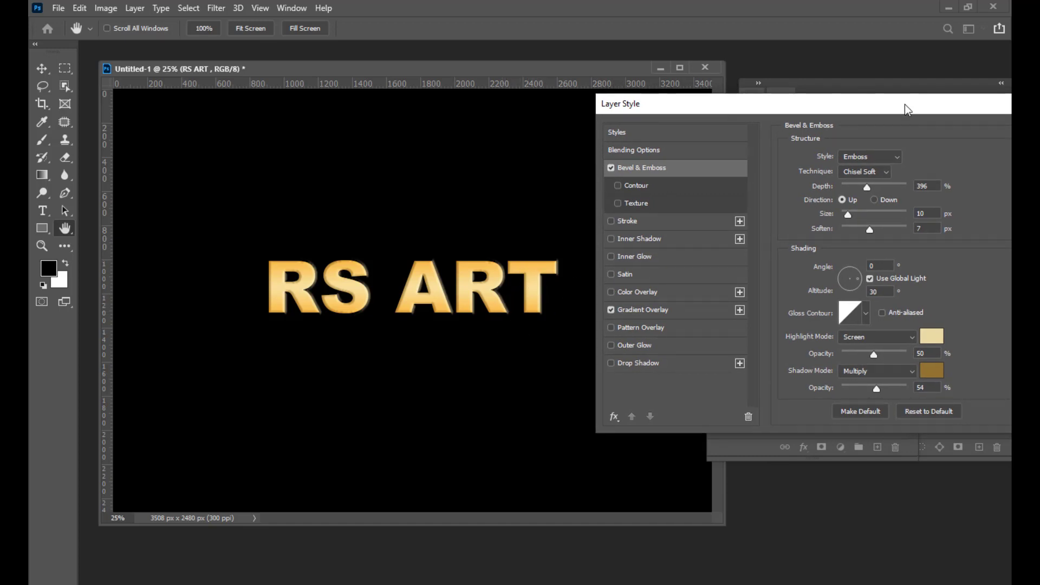
pyautogui.moveTo(785, 109); pyautogui.dragTo(765, 117)
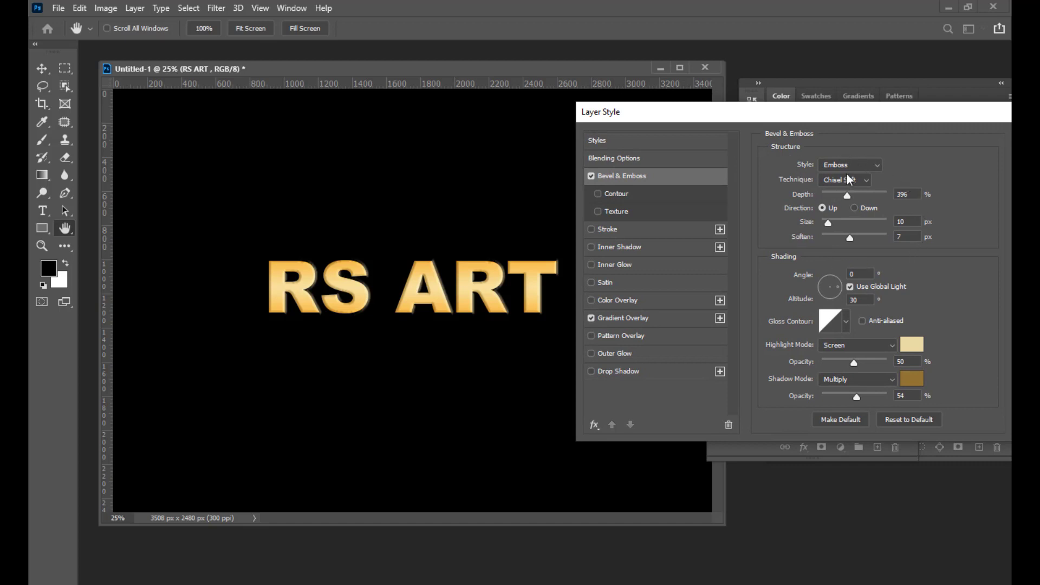
# Set the bevel to Inner Bevel with the Chisel Hard technique, depth 501%, size 84 px and soften 0 px.
pyautogui.click(851, 166)
pyautogui.click(850, 187)
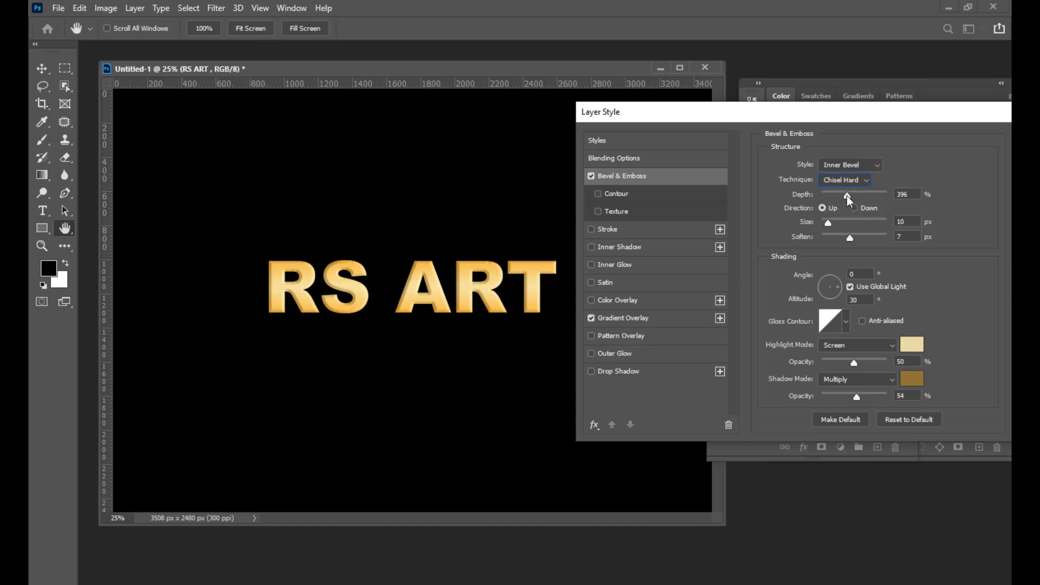
pyautogui.moveTo(857, 196); pyautogui.dragTo(848, 228)
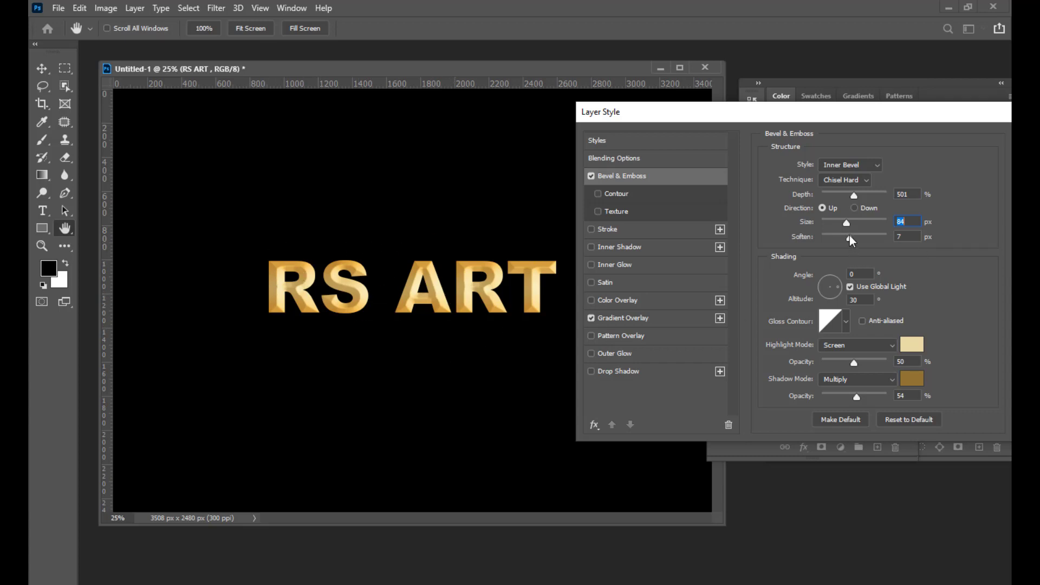
pyautogui.moveTo(850, 240); pyautogui.dragTo(754, 277)
# Adjust the bevel's global light to a 162° angle and 21° altitude, and turn off Use Global Light for the bevel.
pyautogui.click(830, 283)
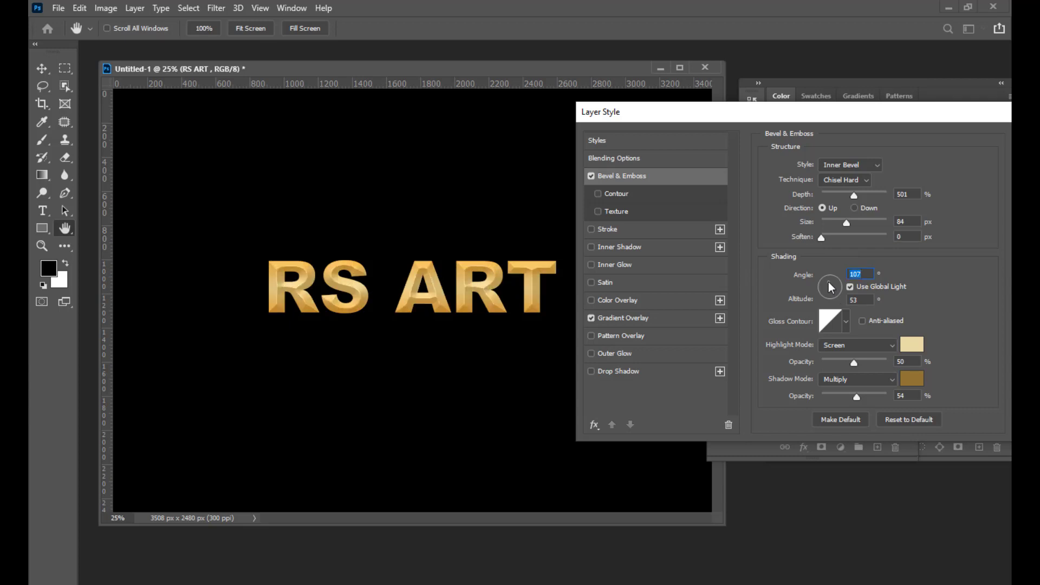
pyautogui.moveTo(828, 282); pyautogui.dragTo(822, 286)
pyautogui.click(828, 290)
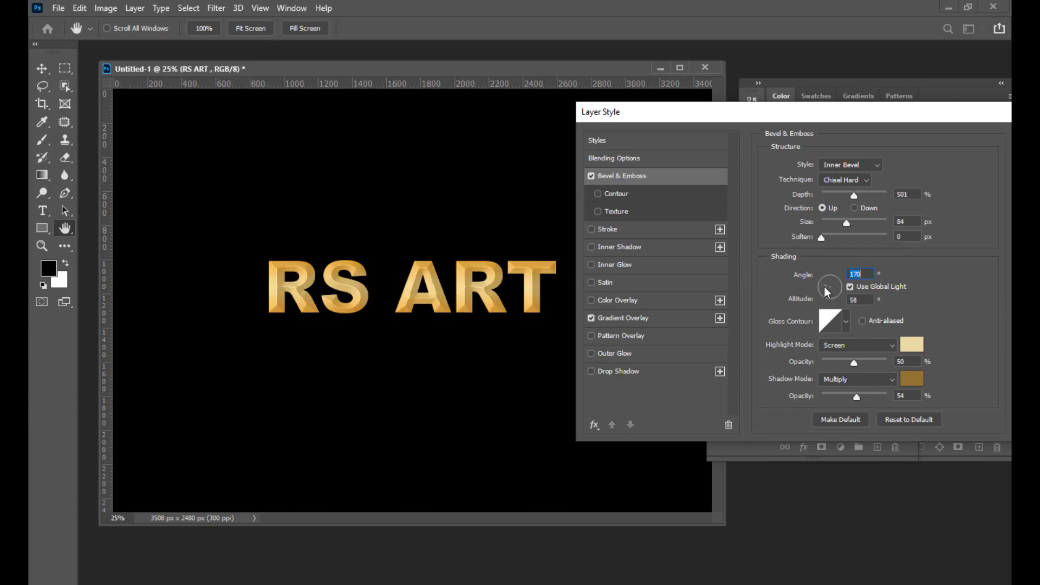
pyautogui.moveTo(828, 290); pyautogui.dragTo(823, 290)
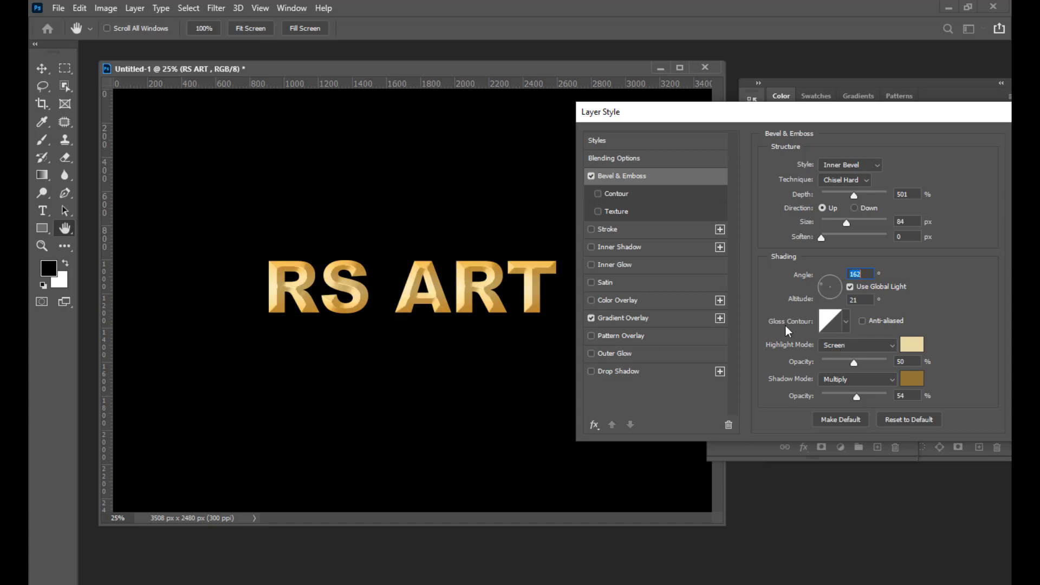
pyautogui.click(851, 287)
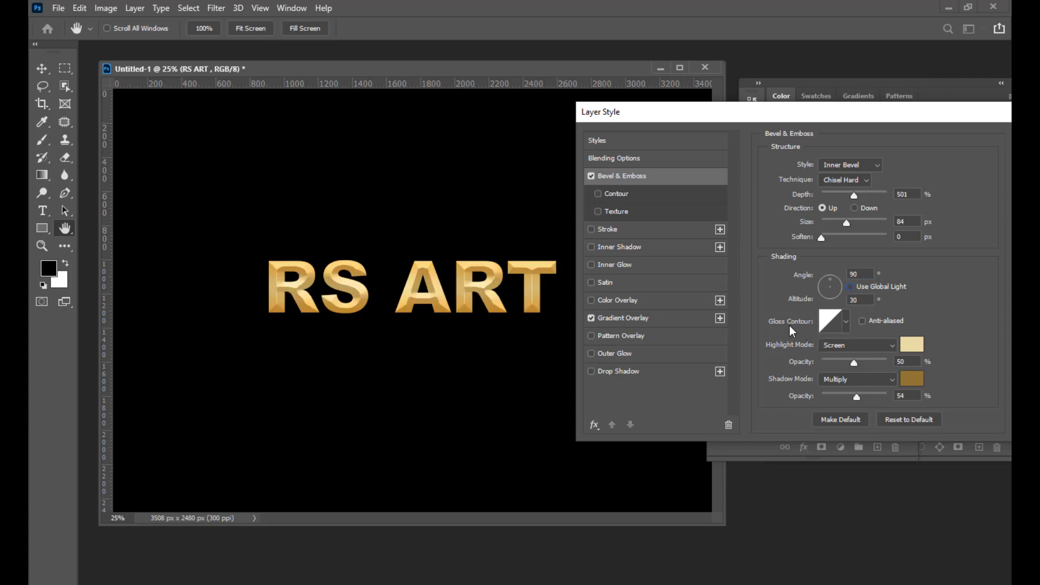
# Apply the gloss contour preset with several narrow peaks to the bevel and reduce its size to 6 px.
pyautogui.click(847, 322)
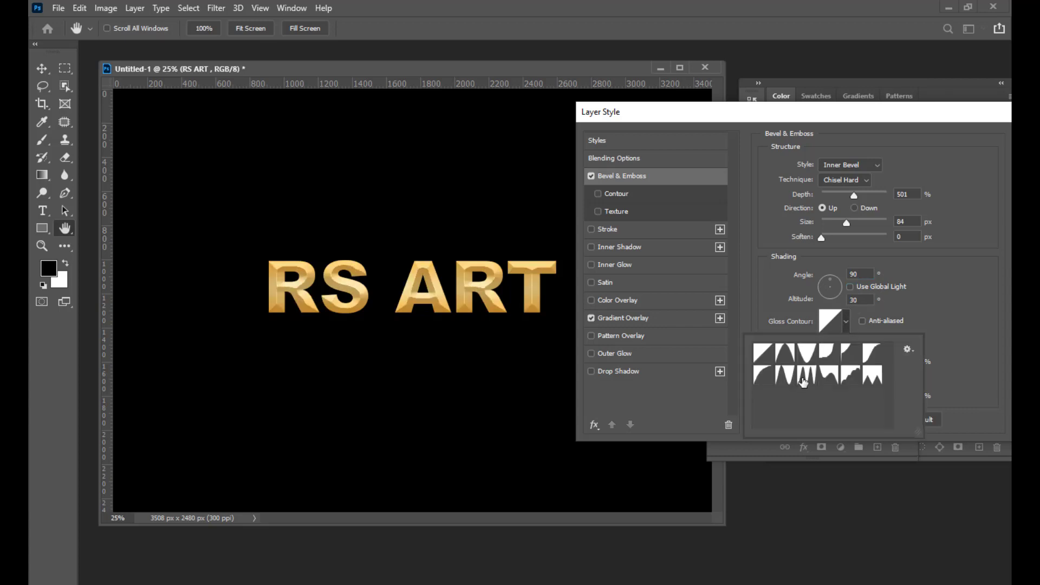
pyautogui.click(806, 375)
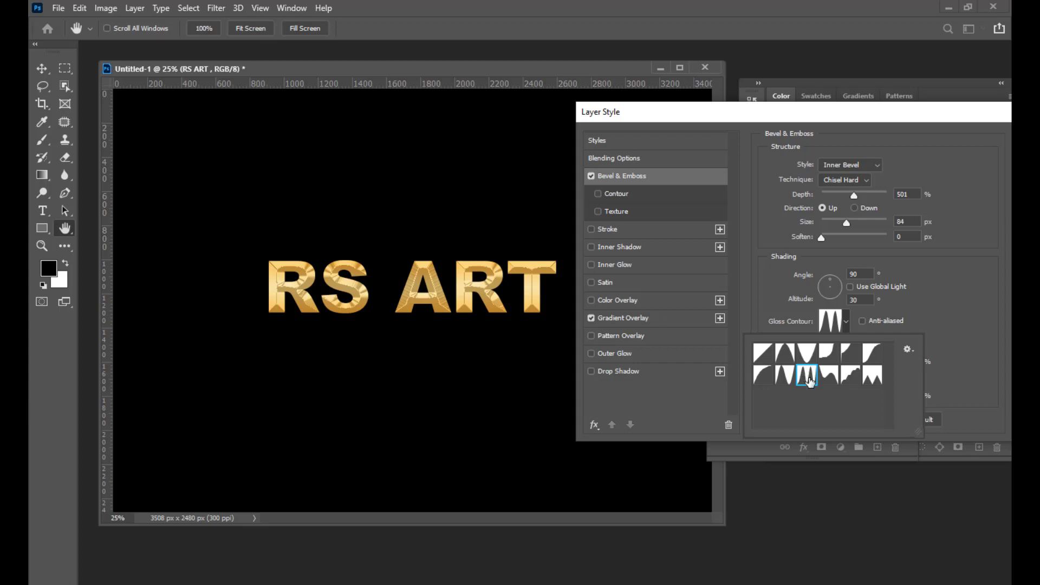
pyautogui.click(849, 228)
pyautogui.moveTo(847, 224); pyautogui.dragTo(827, 232)
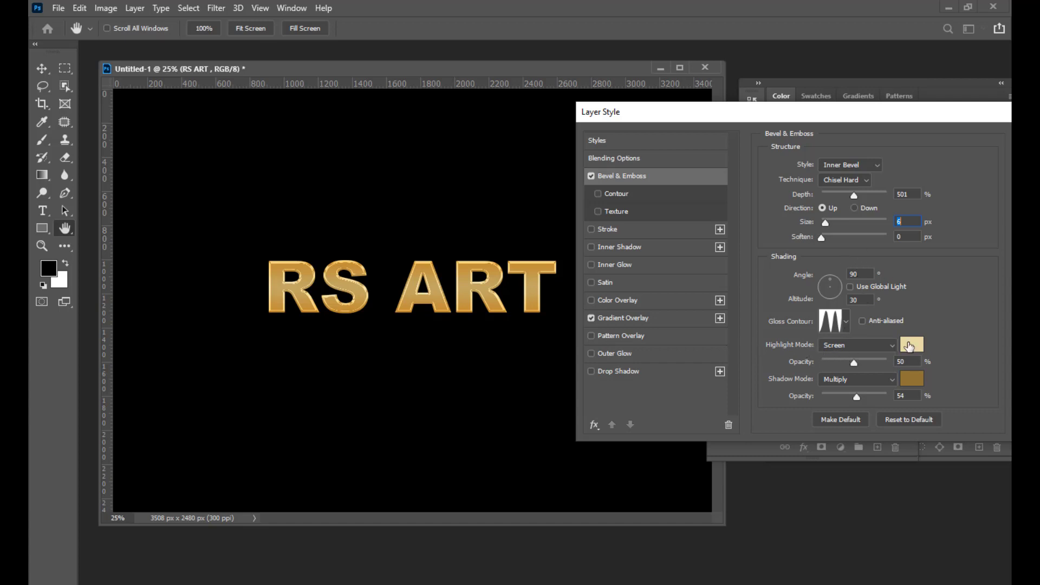
# Set the bevel highlight to colour f4bf1d with Normal mode and 88% opacity.
pyautogui.click(912, 345)
pyautogui.click(802, 141)
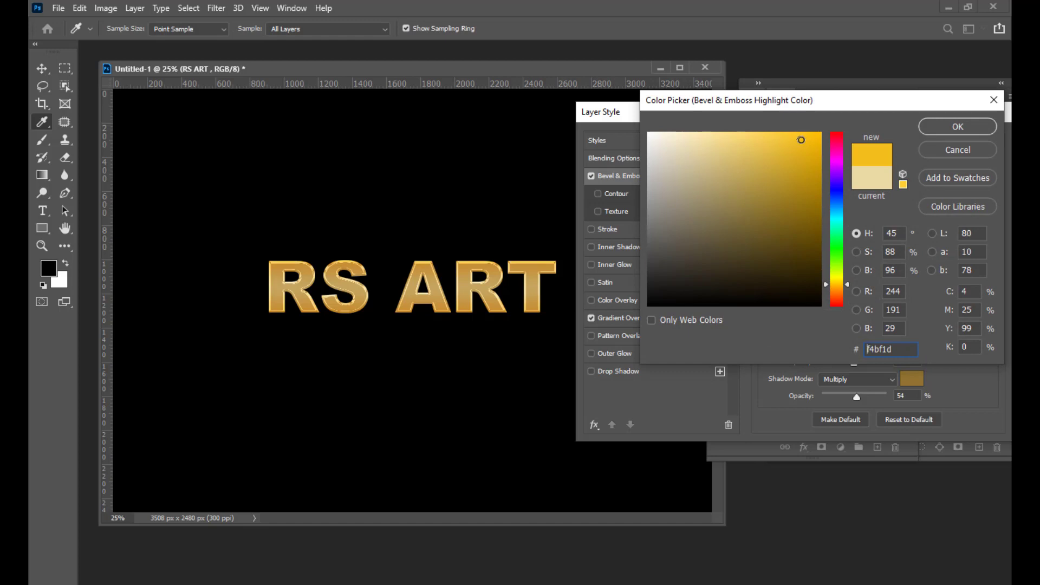
pyautogui.click(945, 130)
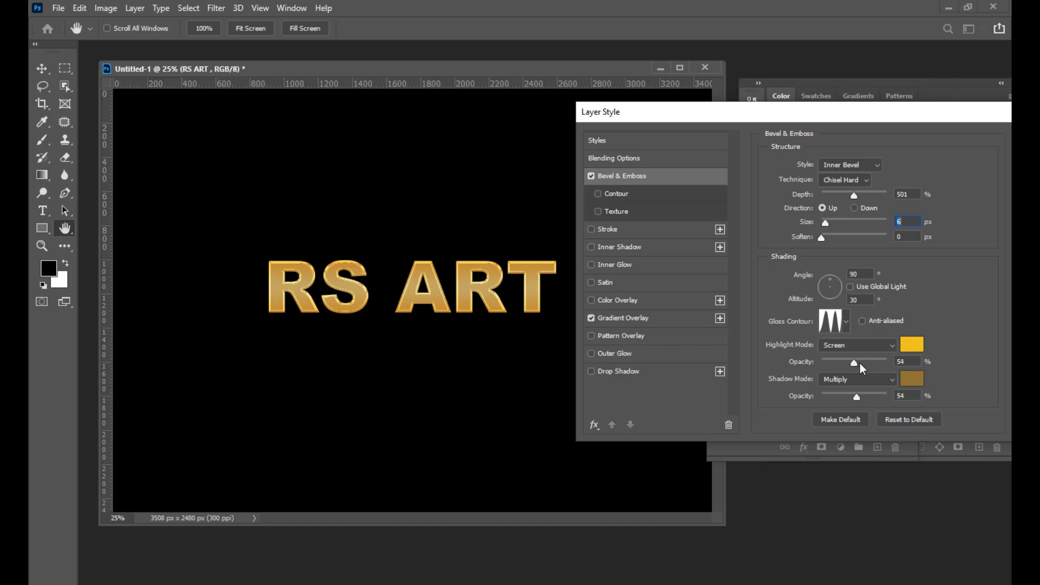
pyautogui.moveTo(860, 365); pyautogui.dragTo(861, 369)
pyautogui.click(859, 349)
pyautogui.click(854, 258)
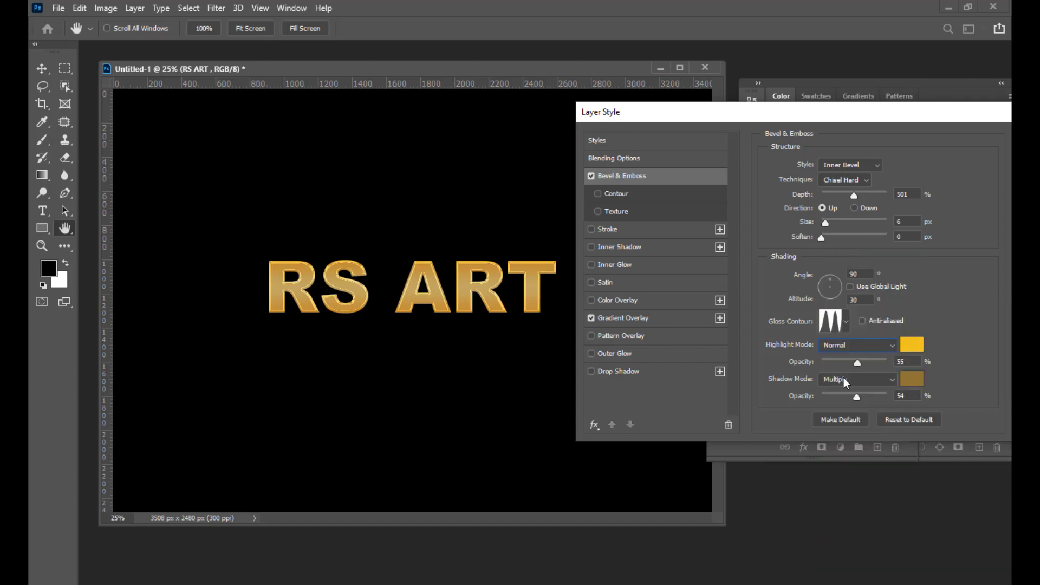
pyautogui.moveTo(858, 363); pyautogui.dragTo(879, 364)
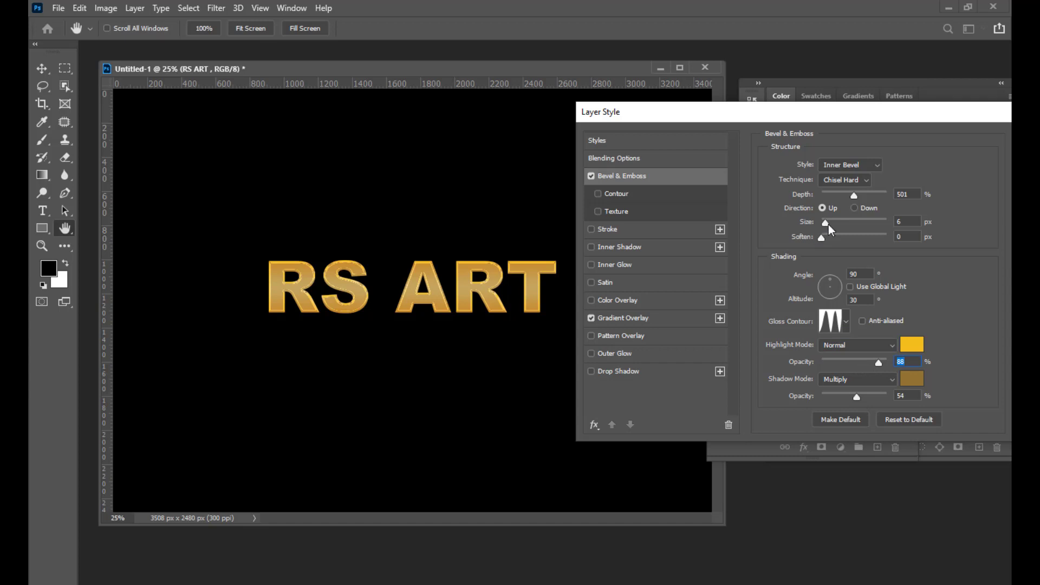
# Set the bevel size to 10 px and apply the layer style.
pyautogui.moveTo(826, 223); pyautogui.dragTo(831, 227)
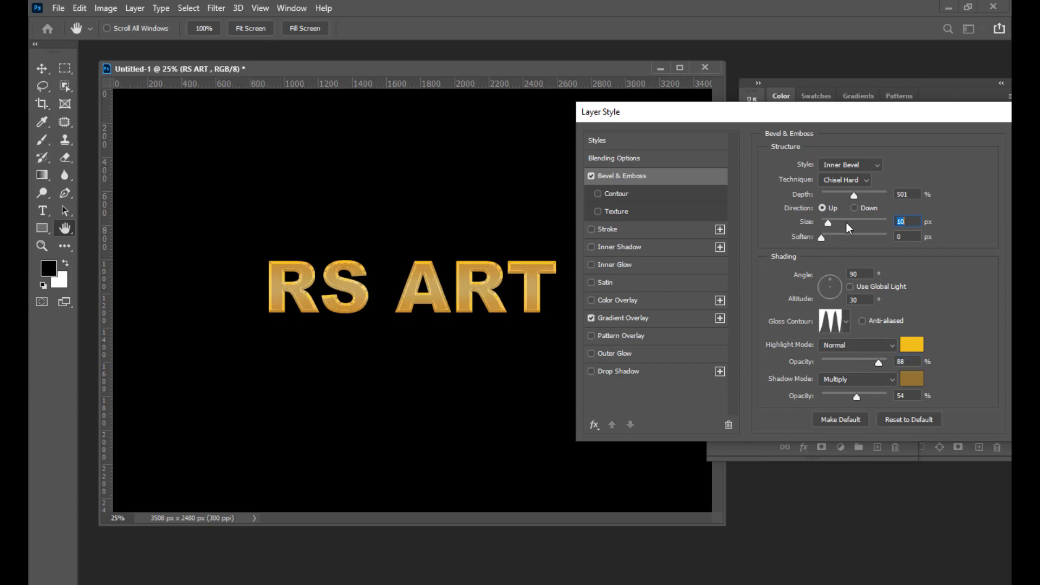
pyautogui.moveTo(823, 110); pyautogui.dragTo(821, 131)
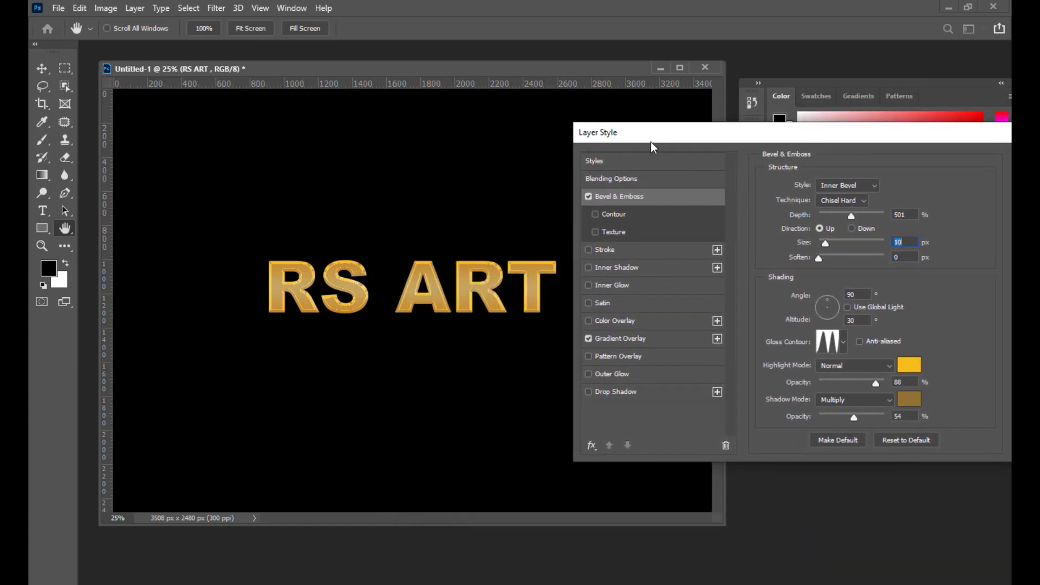
pyautogui.moveTo(637, 135); pyautogui.dragTo(483, 176)
pyautogui.click(882, 202)
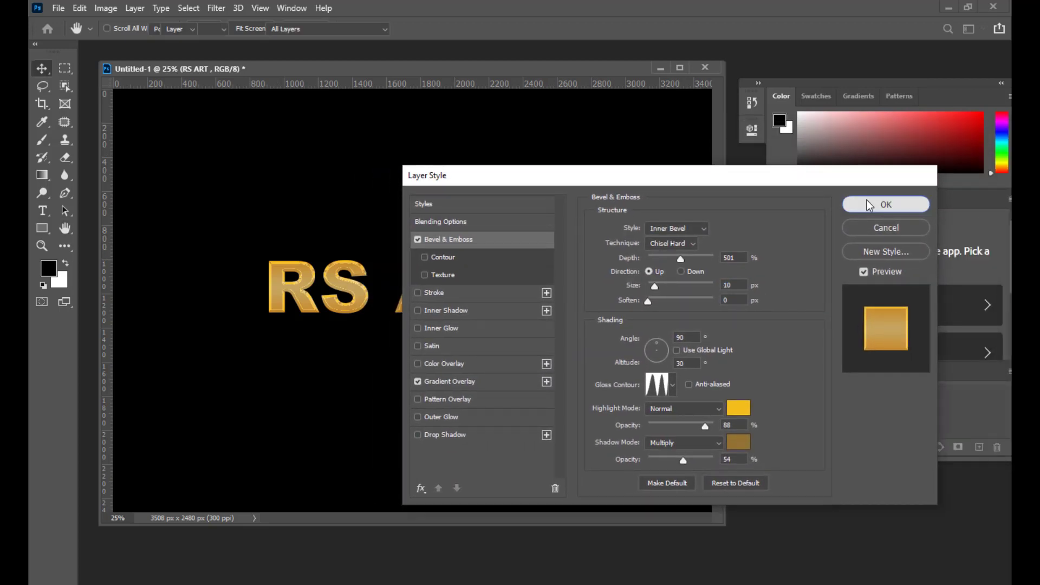
# Change the font of the "RS ART" text to Times New Roman Bold.
pyautogui.doubleClick(742, 298)
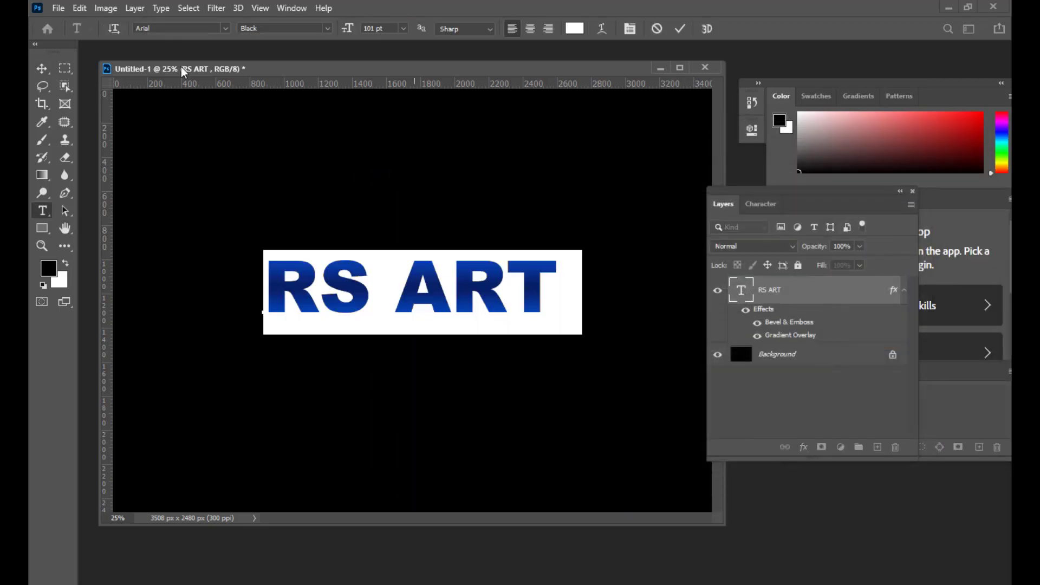
pyautogui.click(187, 27)
pyautogui.write('TIME')
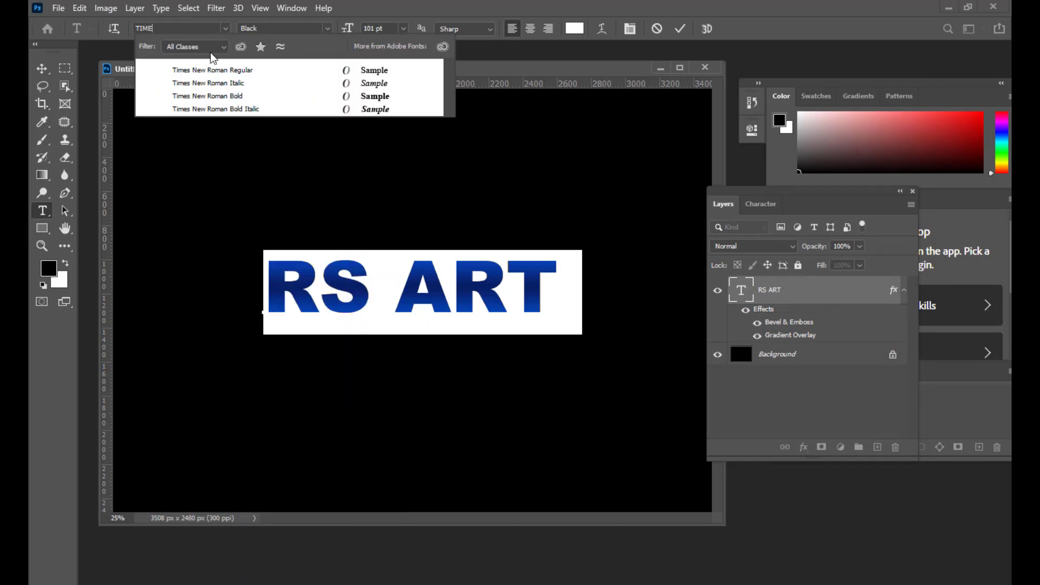
pyautogui.click(223, 98)
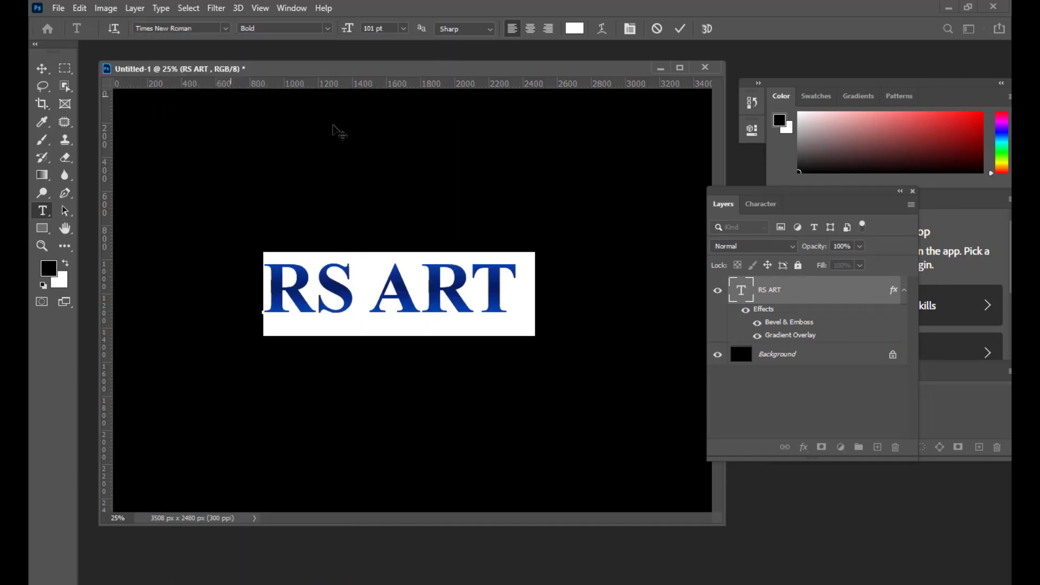
pyautogui.click(823, 287)
pyautogui.press('v')
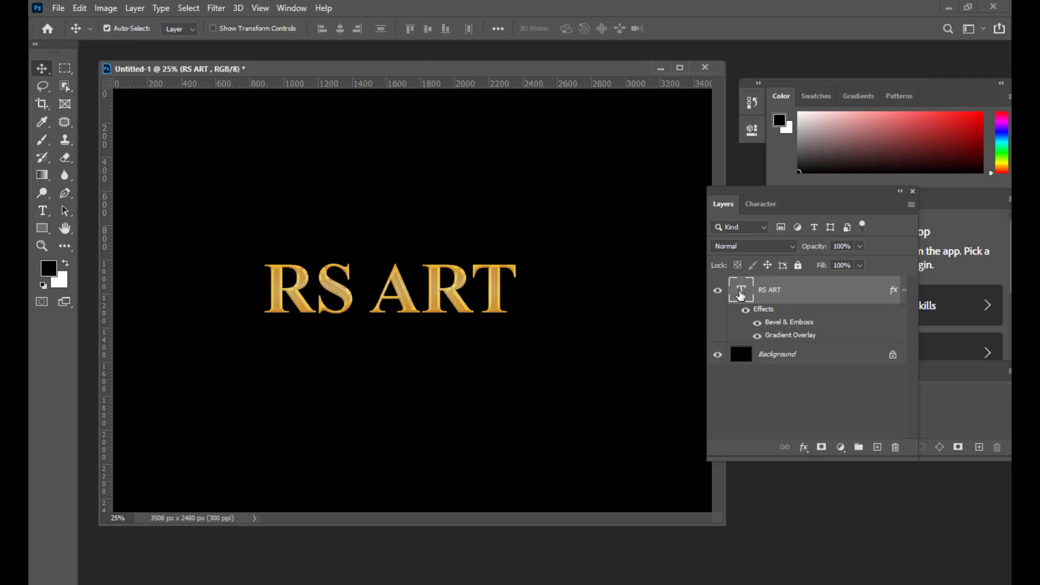
# Enlarge the "RS ART" text to 139 pt and recentre it on the canvas.
pyautogui.doubleClick(741, 290)
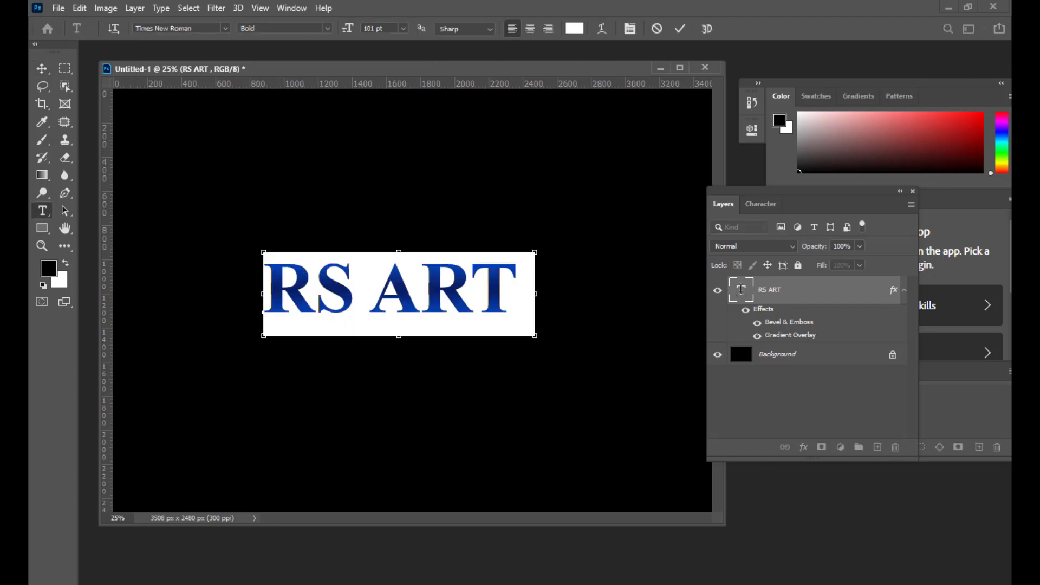
pyautogui.hotkey('ctrl', 'shift', '.')
pyautogui.hotkey('ctrl', 'shift', '.')
pyautogui.hotkey('ctrl', 'shift', '.')
pyautogui.hotkey('ctrl', 'shift', '.')
pyautogui.hotkey('ctrl', 'shift', '.')
pyautogui.hotkey('ctrl', 'shift', '.')
pyautogui.hotkey('ctrl', 'shift', '.')
pyautogui.hotkey('ctrl', 'shift', '.')
pyautogui.hotkey('ctrl', 'shift', '.')
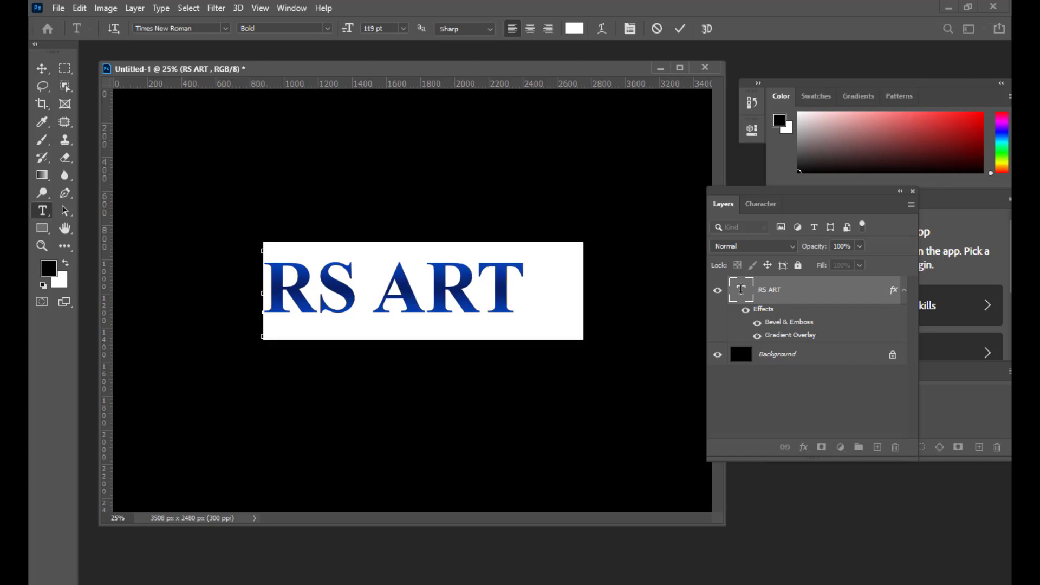
pyautogui.hotkey('ctrl', 'shift', '.')
pyautogui.hotkey('ctrl', 'shift', '.')
pyautogui.hotkey('ctrl', 'shift', '.')
pyautogui.hotkey('ctrl', 'shift', '.')
pyautogui.hotkey('ctrl', 'shift', '.')
pyautogui.hotkey('ctrl', 'shift', '.')
pyautogui.hotkey('ctrl', 'shift', '.')
pyautogui.hotkey('ctrl', 'shift', '.')
pyautogui.hotkey('ctrl', 'shift', '.')
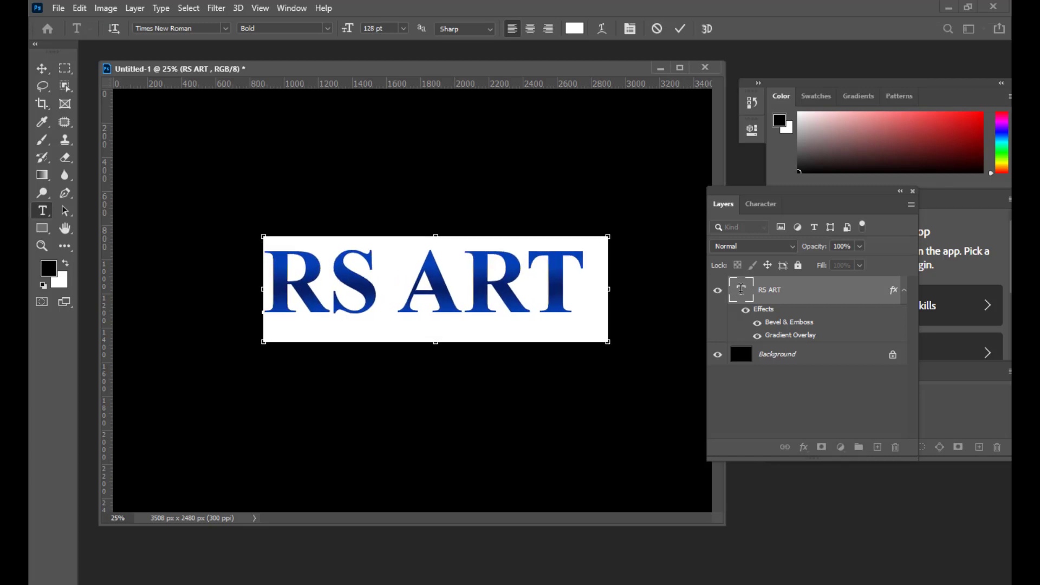
pyautogui.hotkey('ctrl', 'shift', '.')
pyautogui.hotkey('ctrl', 'shift', '.')
pyautogui.hotkey('ctrl', 'shift', '.')
pyautogui.hotkey('ctrl', 'shift', '.')
pyautogui.hotkey('ctrl', 'shift', '.')
pyautogui.hotkey('ctrl', 'shift', '.')
pyautogui.hotkey('ctrl', 'shift', '.')
pyautogui.hotkey('ctrl', 'shift', '.')
pyautogui.hotkey('ctrl', 'shift', '.')
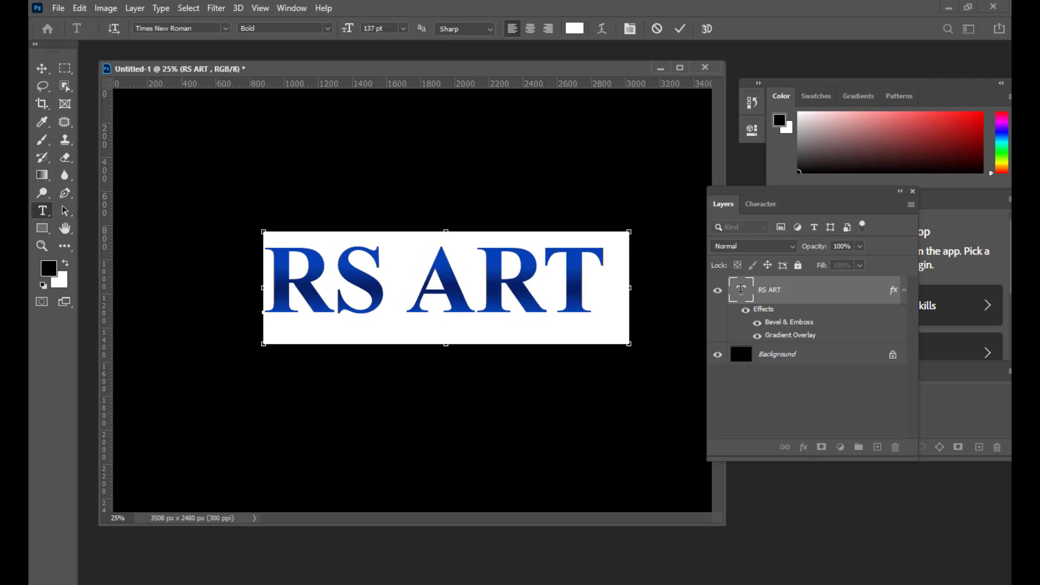
pyautogui.hotkey('ctrl', 'shift', '.')
pyautogui.hotkey('ctrl', 'shift', '.')
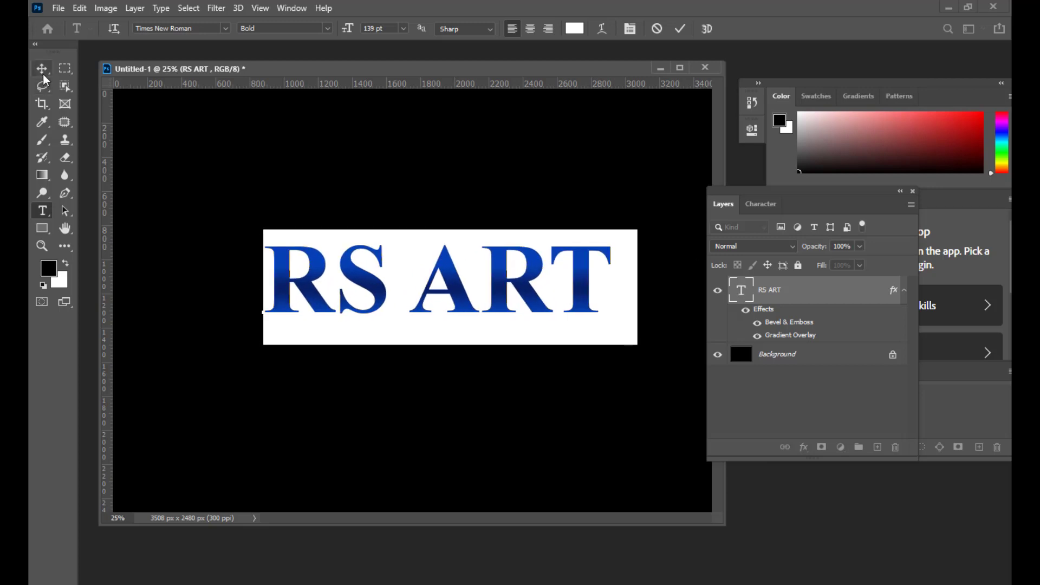
pyautogui.click(43, 71)
pyautogui.moveTo(456, 289); pyautogui.dragTo(434, 294)
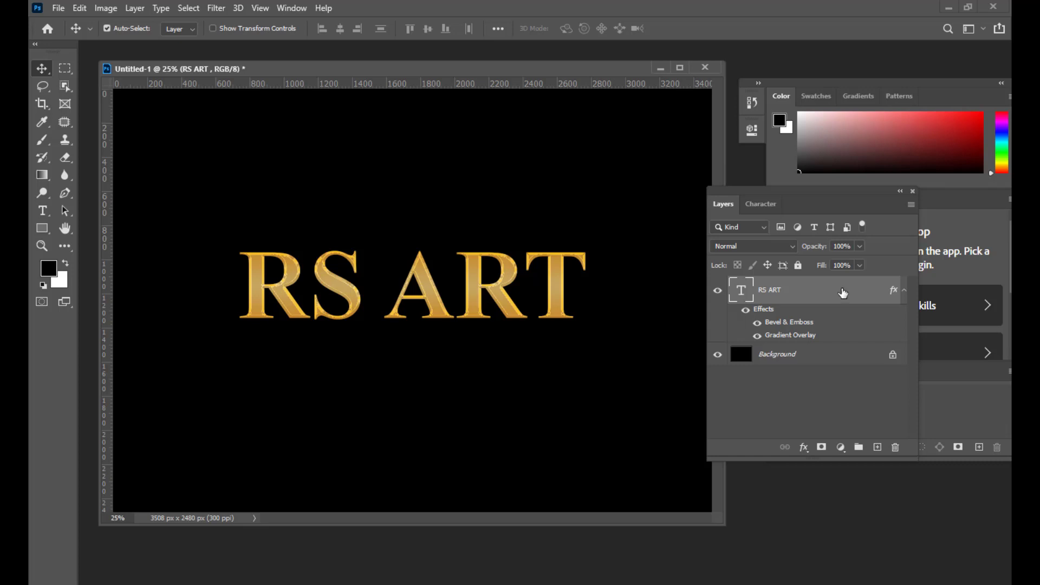
# Set the "RS ART" layer's bevel size to 250 px and its light to a 111° angle and 42° altitude.
pyautogui.doubleClick(843, 293)
pyautogui.moveTo(530, 179); pyautogui.dragTo(746, 137)
pyautogui.click(697, 202)
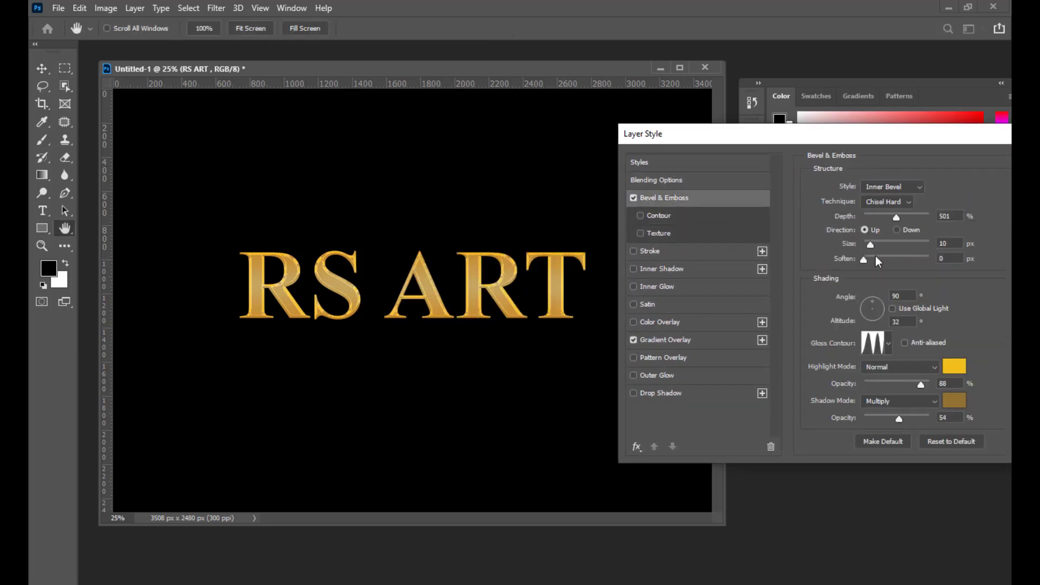
pyautogui.moveTo(869, 245); pyautogui.dragTo(896, 246)
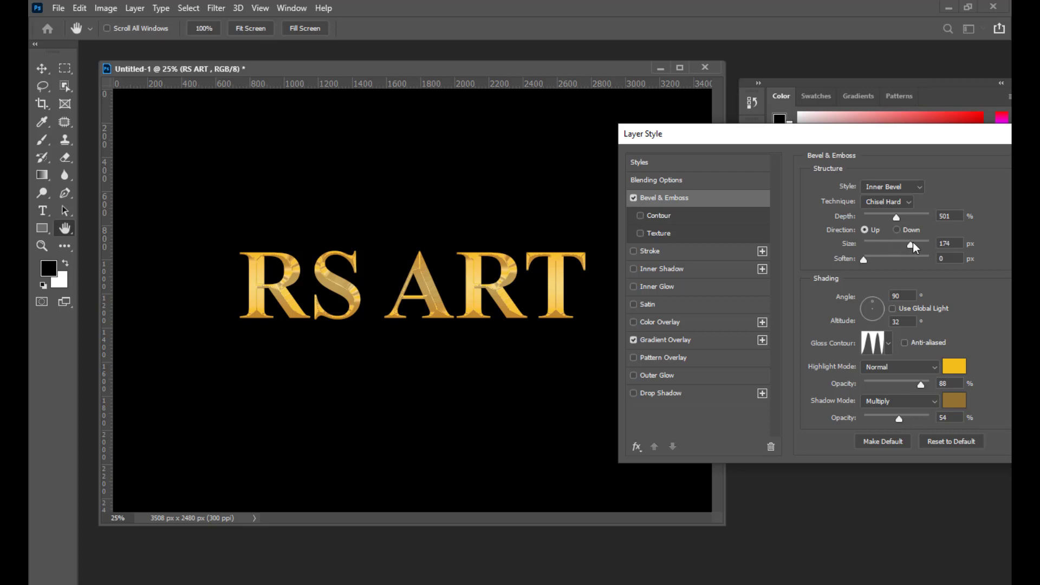
pyautogui.write('250')
pyautogui.moveTo(851, 139)
pyautogui.mouseDown()
pyautogui.moveTo(794, 139)
pyautogui.moveTo(843, 139)
pyautogui.mouseUp()
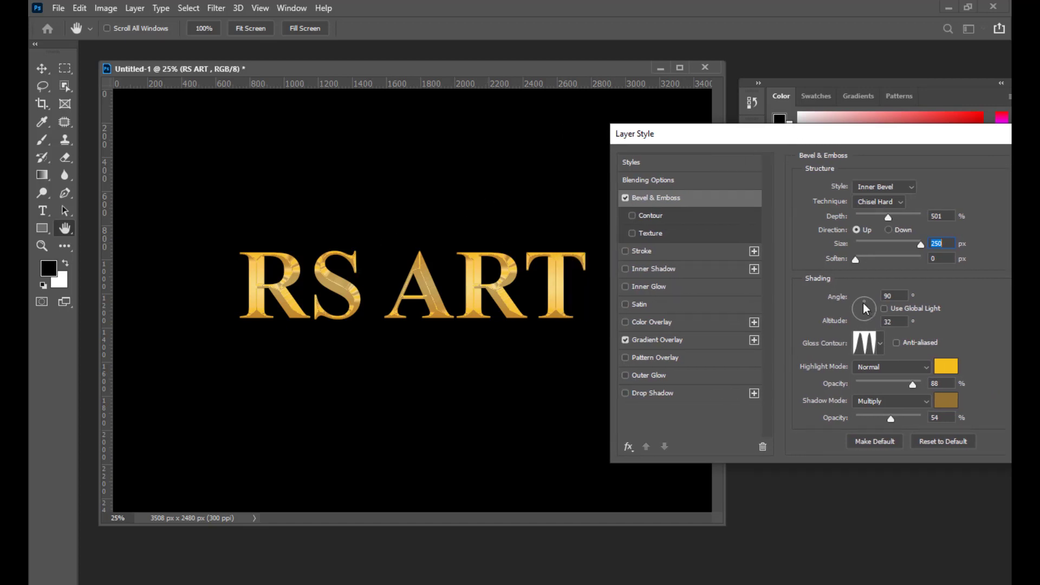
pyautogui.moveTo(862, 310)
pyautogui.mouseDown()
pyautogui.moveTo(858, 319)
pyautogui.moveTo(865, 307)
pyautogui.moveTo(867, 317)
pyautogui.mouseUp()
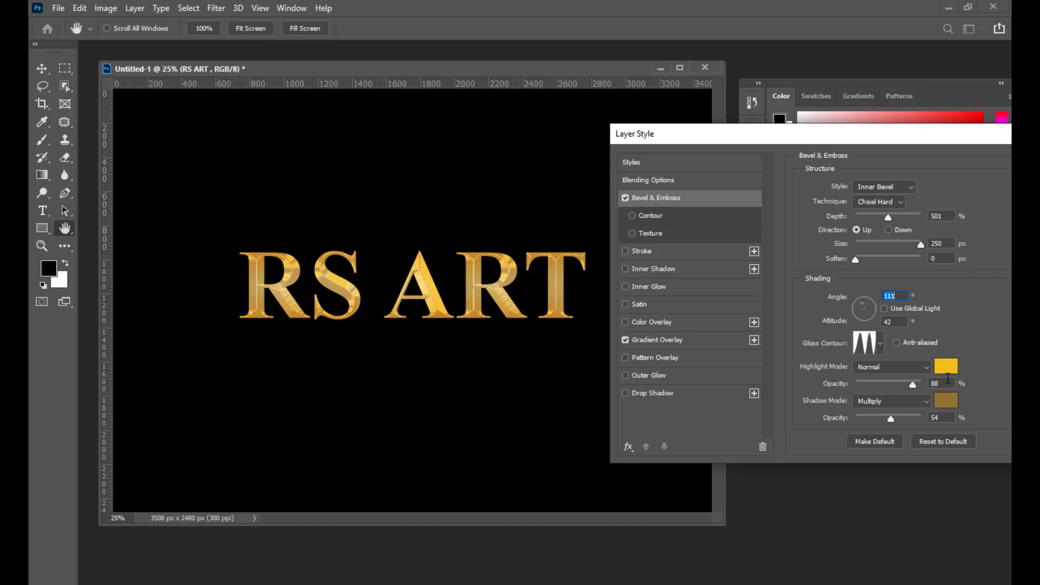
# Change the bevel's highlight colour to the paler gold e2c261.
pyautogui.click(949, 366)
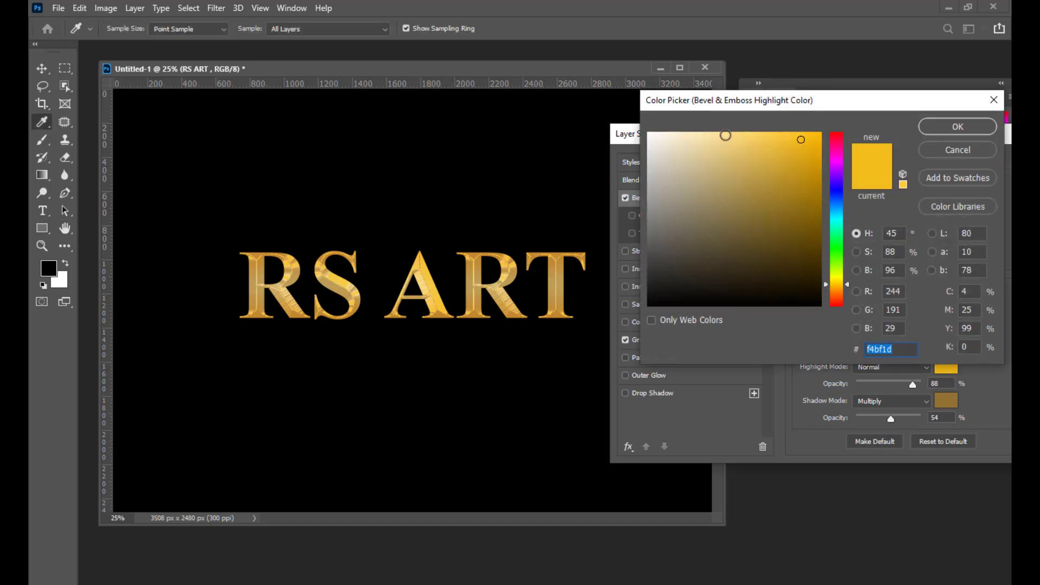
pyautogui.click(748, 152)
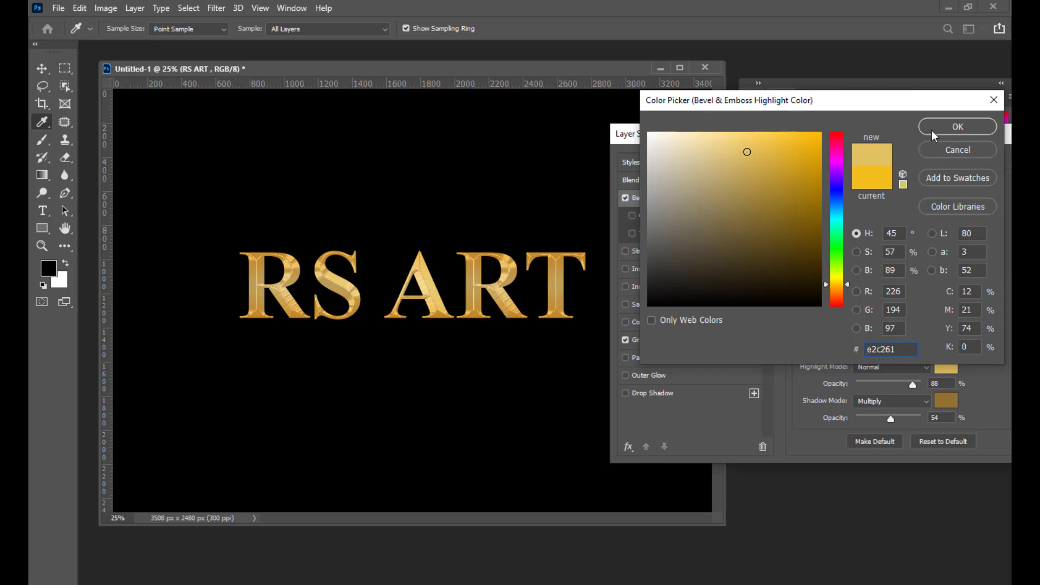
pyautogui.click(958, 127)
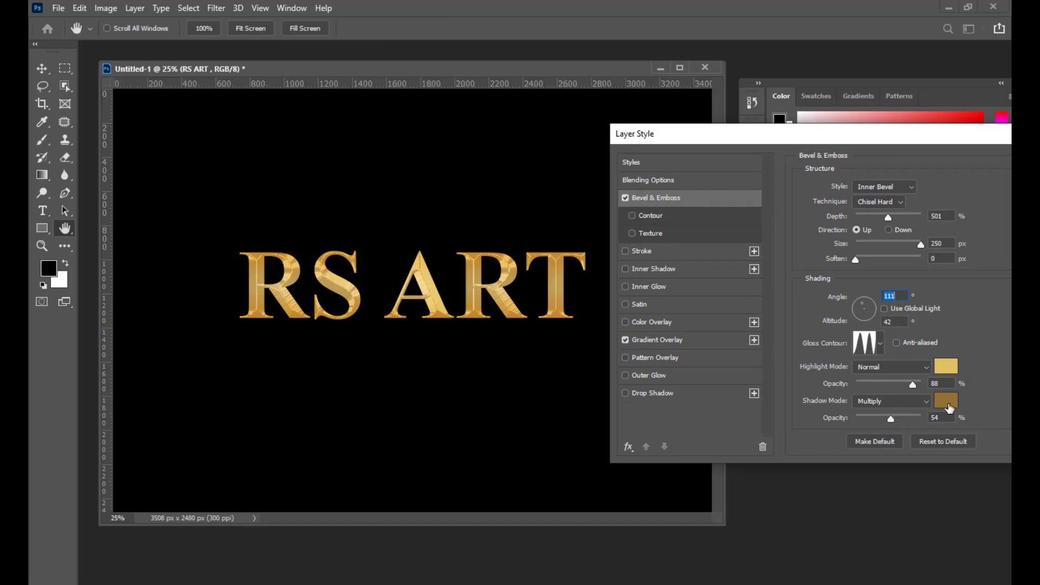
# Set the bevel's shadow colour to dark brown 4a3708 and apply the layer style.
pyautogui.click(948, 405)
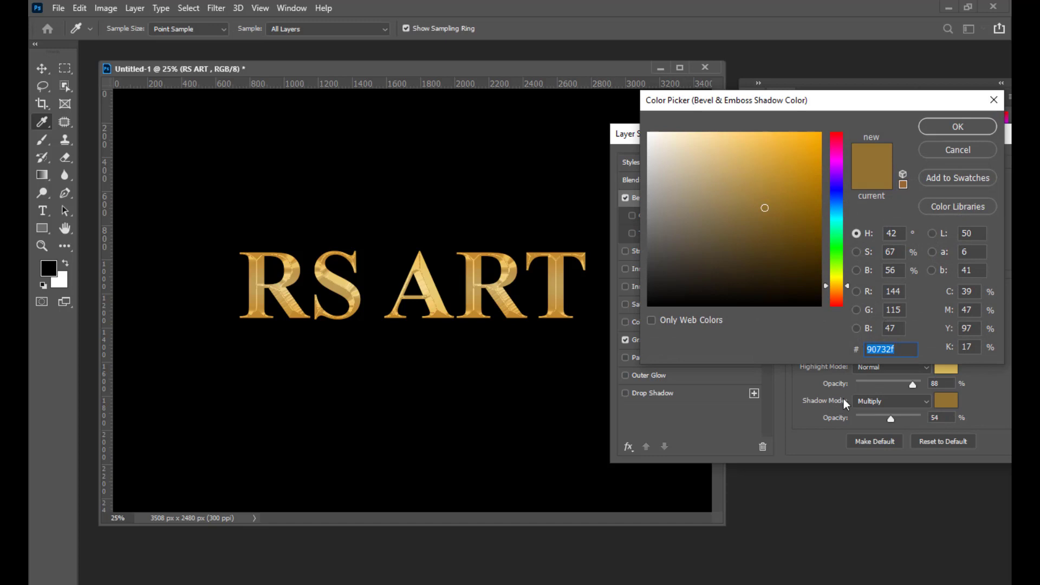
pyautogui.click(801, 257)
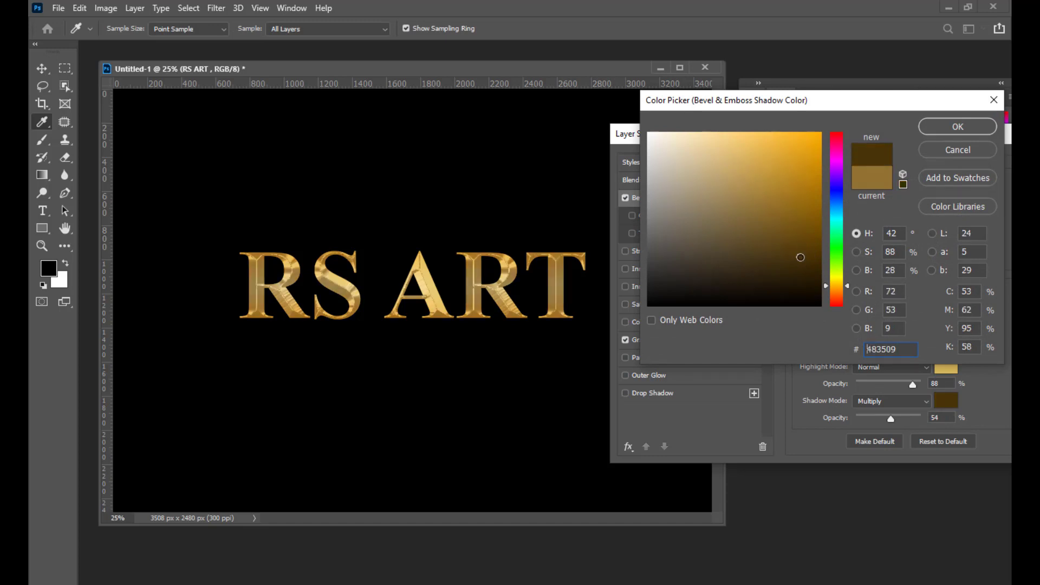
pyautogui.click(802, 265)
pyautogui.click(803, 255)
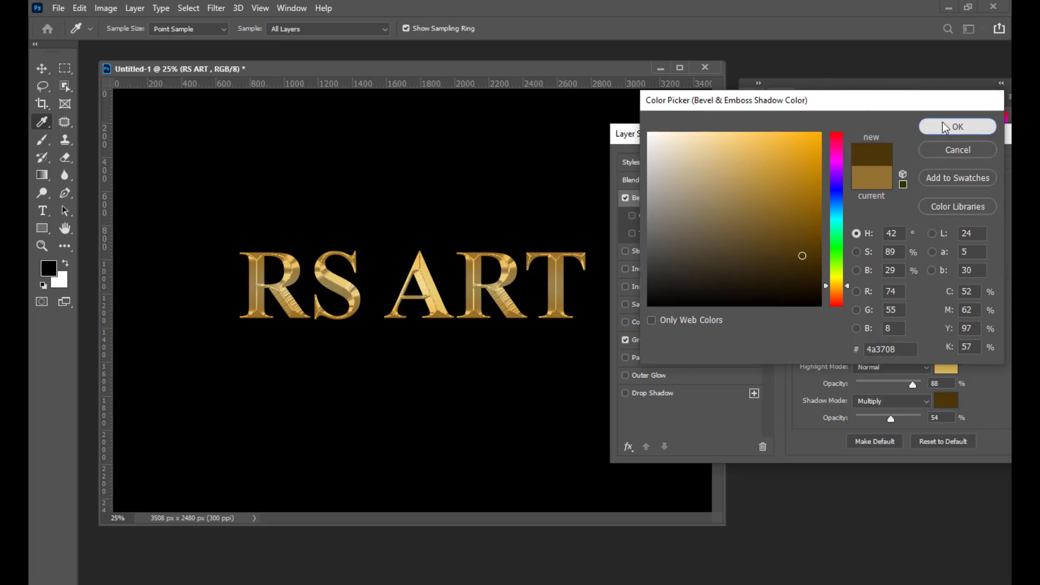
pyautogui.click(946, 127)
pyautogui.moveTo(696, 141); pyautogui.dragTo(618, 180)
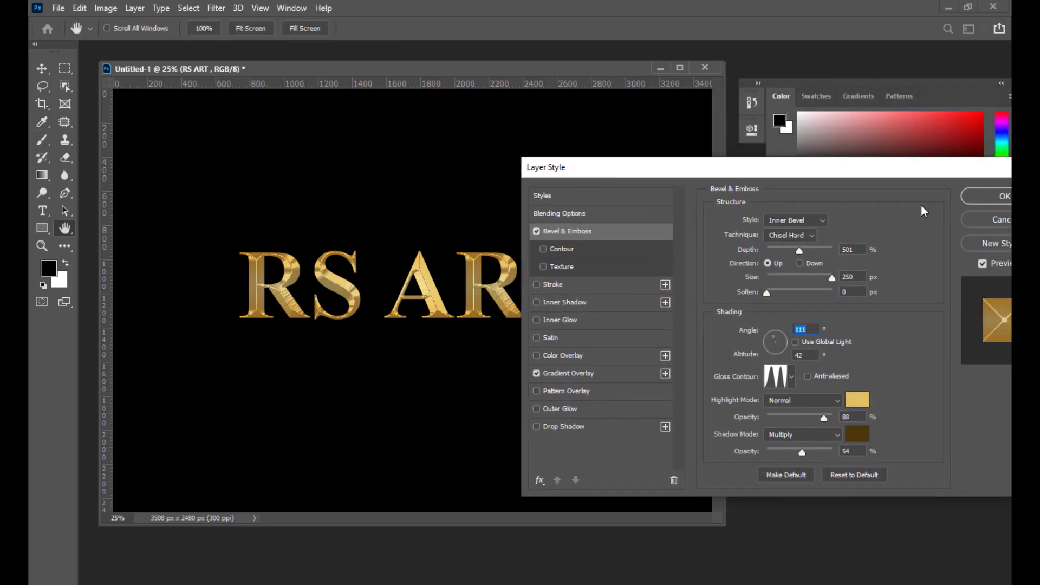
pyautogui.click(991, 195)
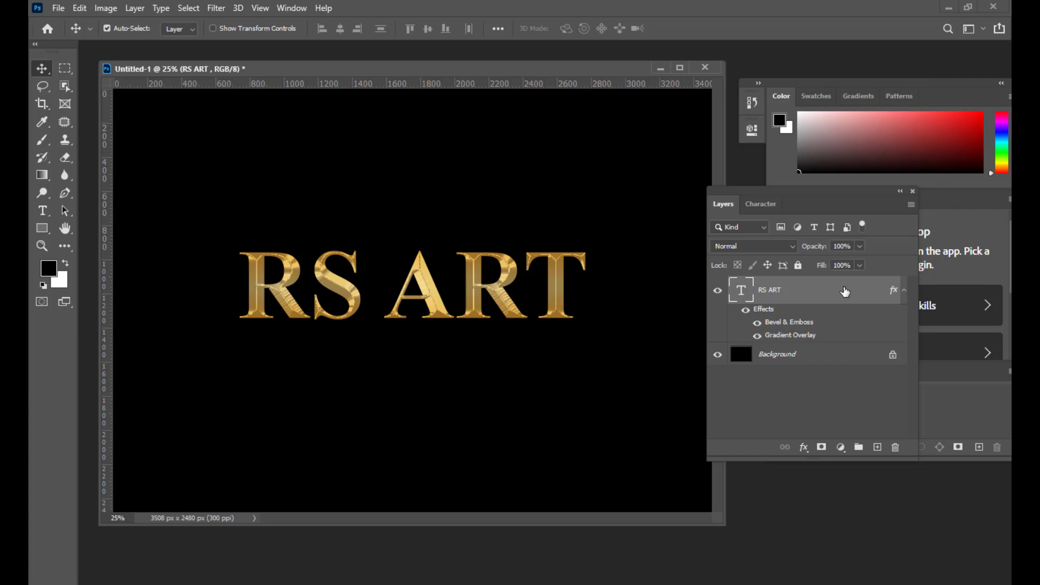
# Duplicate the "RS ART" layer and clear the layer style from the copy.
pyautogui.hotkey('ctrl', 'j')
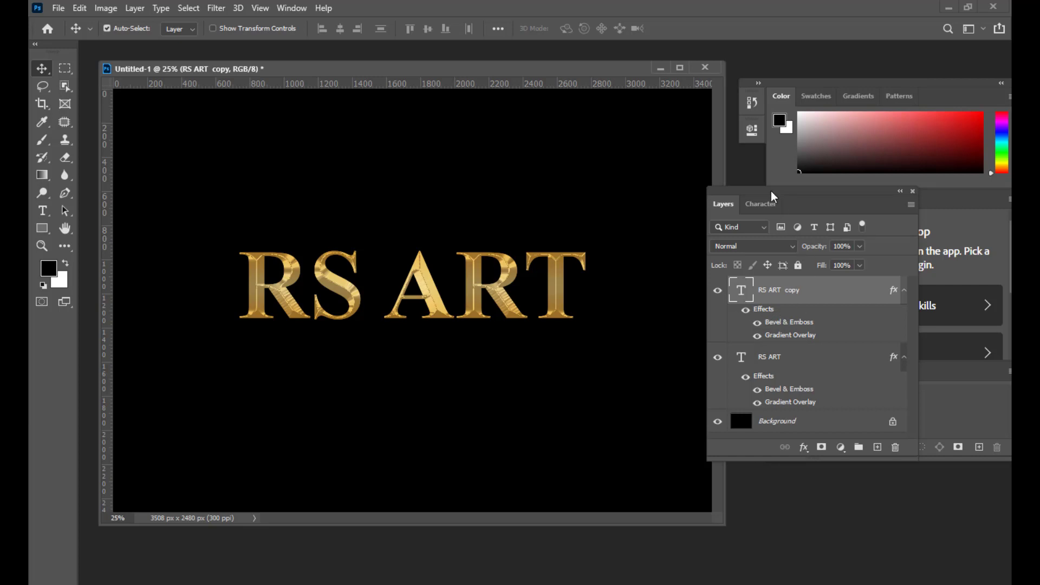
pyautogui.moveTo(773, 193); pyautogui.dragTo(774, 177)
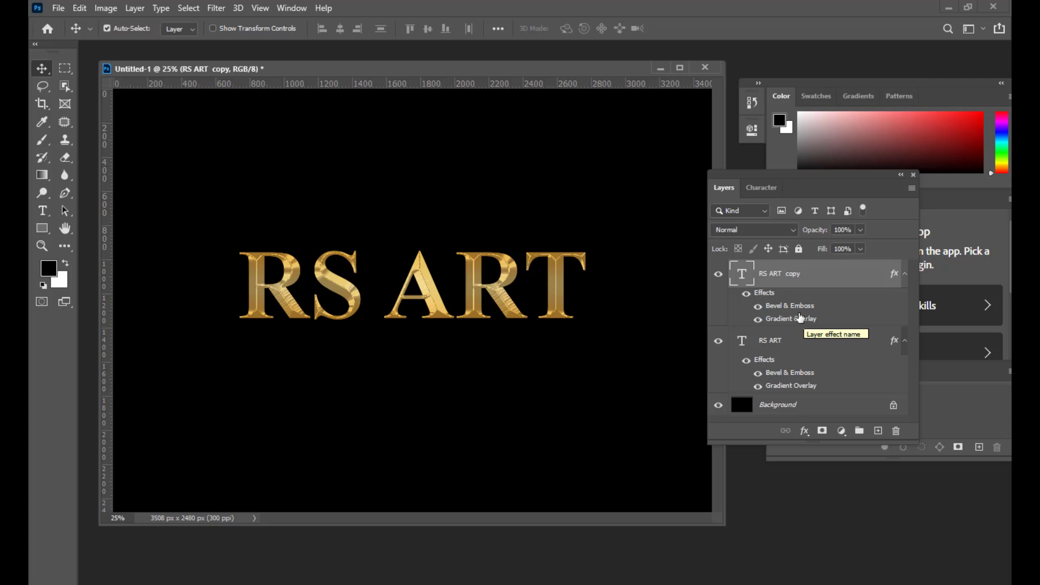
pyautogui.moveTo(788, 176); pyautogui.dragTo(791, 170)
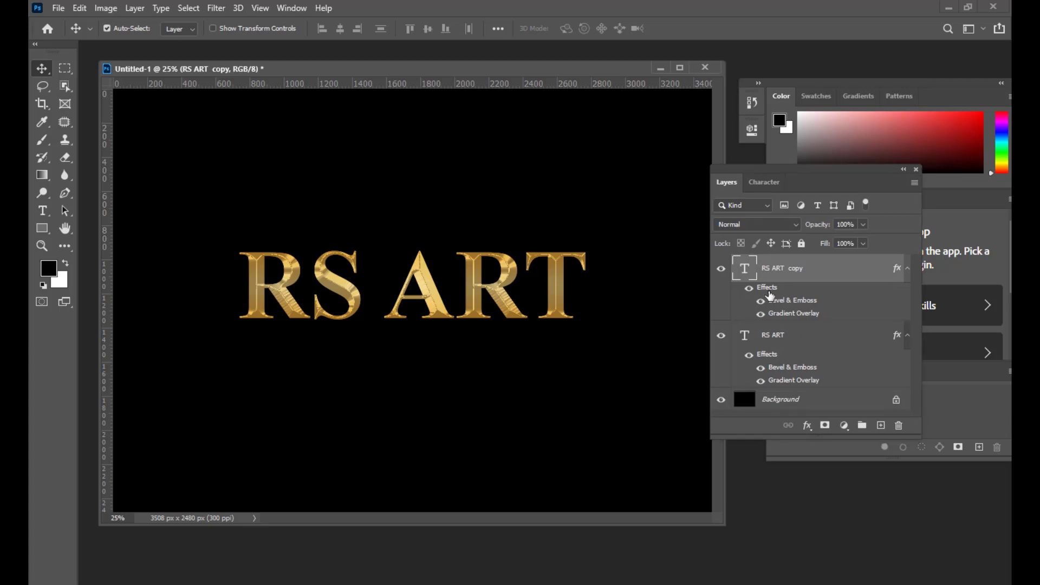
pyautogui.rightClick(769, 291)
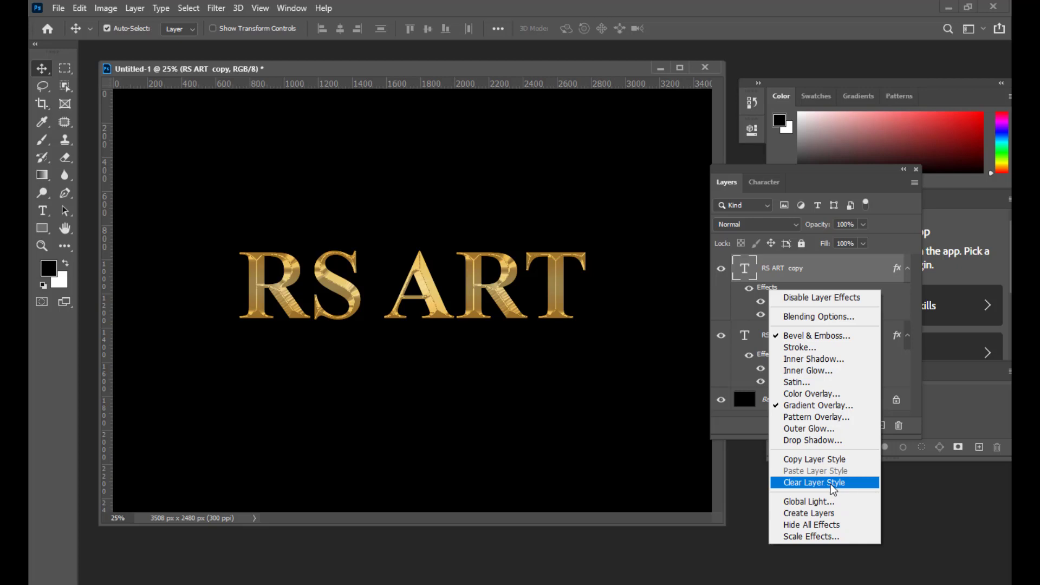
pyautogui.click(833, 485)
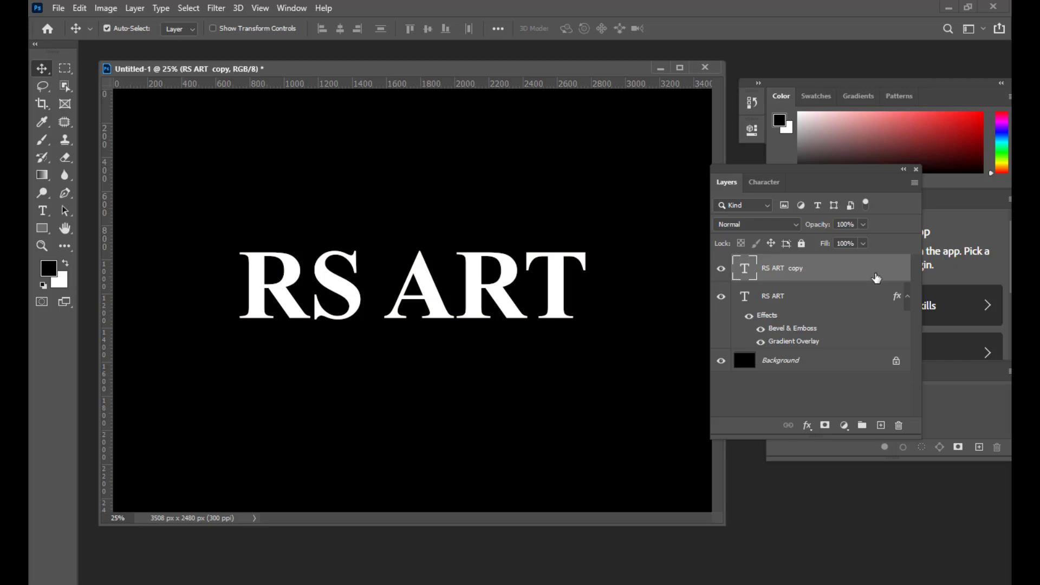
# Add a stroke to the "RS ART copy" layer and switch its fill type to Gradient.
pyautogui.doubleClick(872, 271)
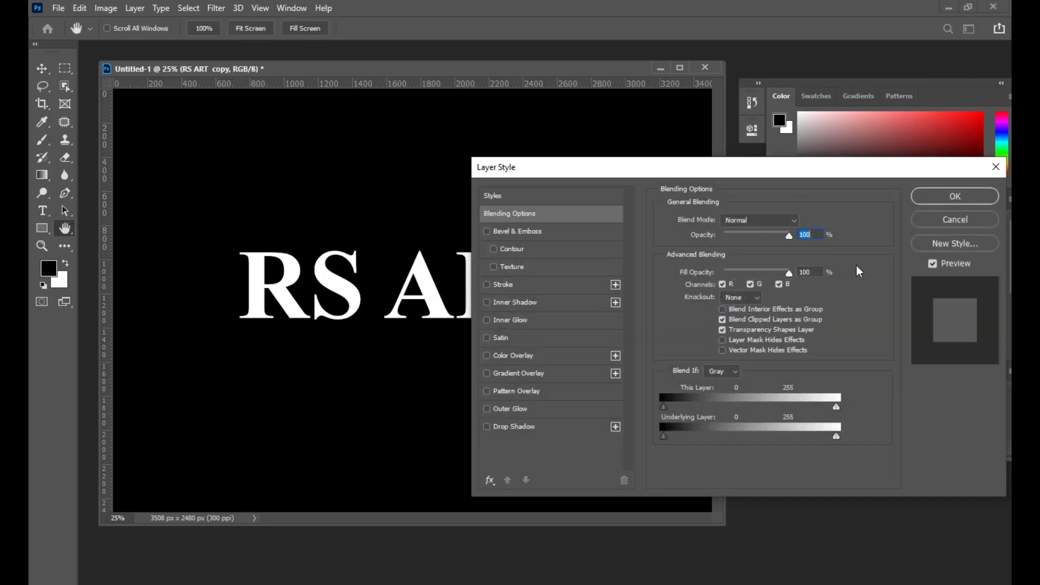
pyautogui.moveTo(616, 168); pyautogui.dragTo(750, 150)
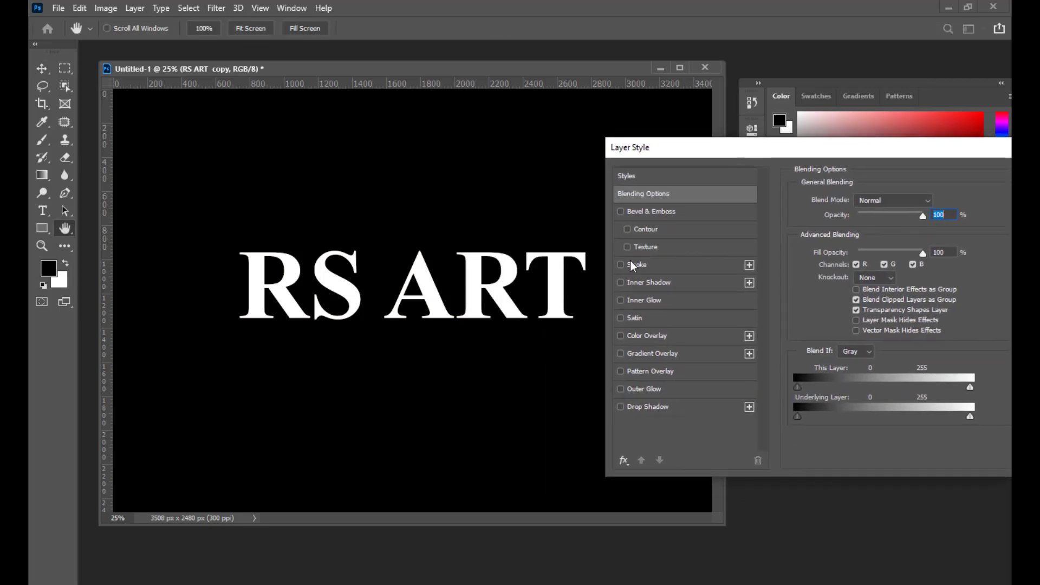
pyautogui.moveTo(671, 151); pyautogui.dragTo(709, 147)
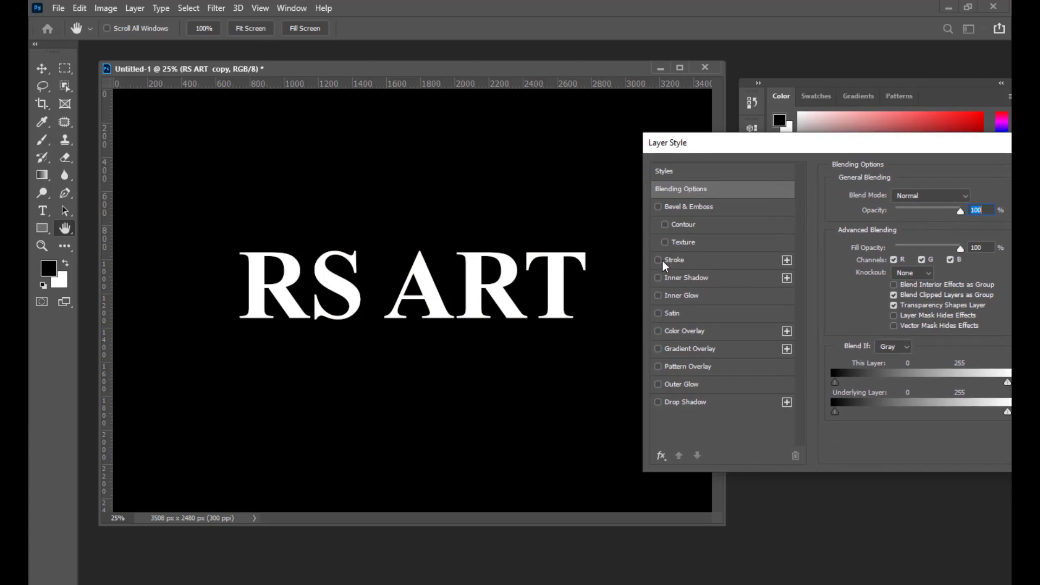
pyautogui.click(662, 262)
pyautogui.click(687, 264)
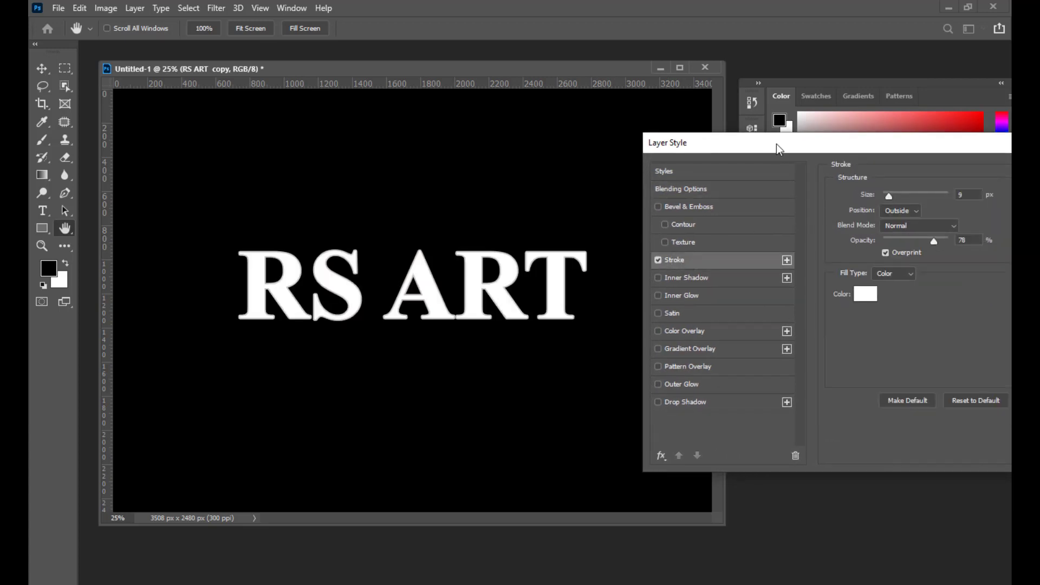
pyautogui.moveTo(776, 144)
pyautogui.mouseDown()
pyautogui.moveTo(727, 150)
pyautogui.moveTo(724, 166)
pyautogui.moveTo(705, 170)
pyautogui.mouseUp()
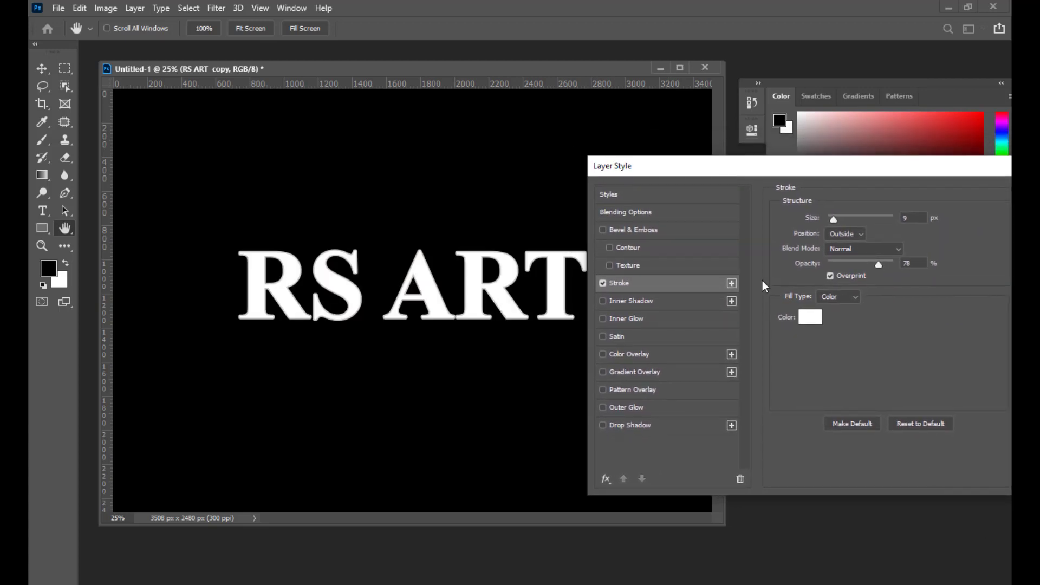
pyautogui.click(839, 299)
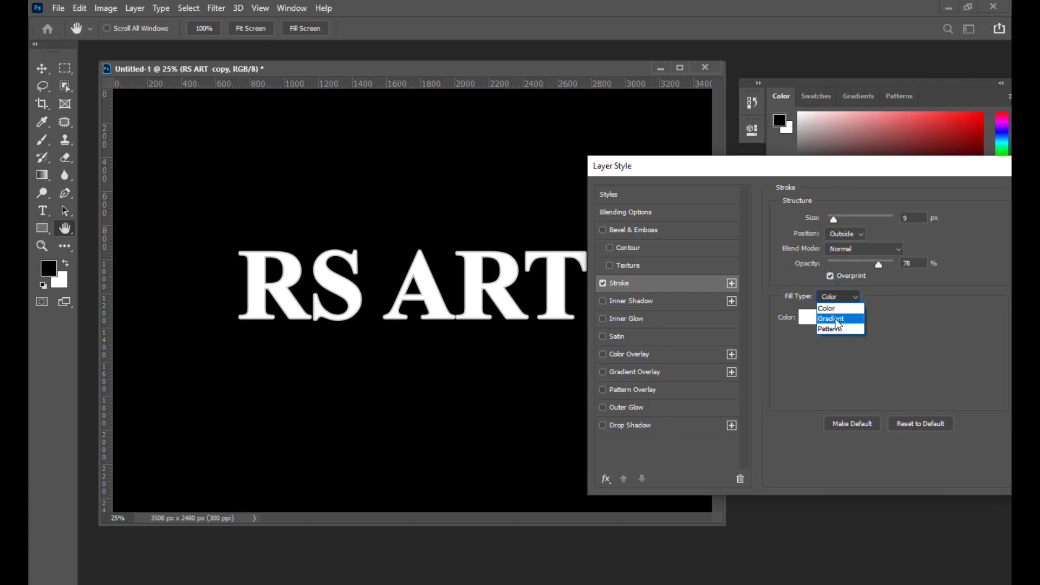
pyautogui.click(834, 318)
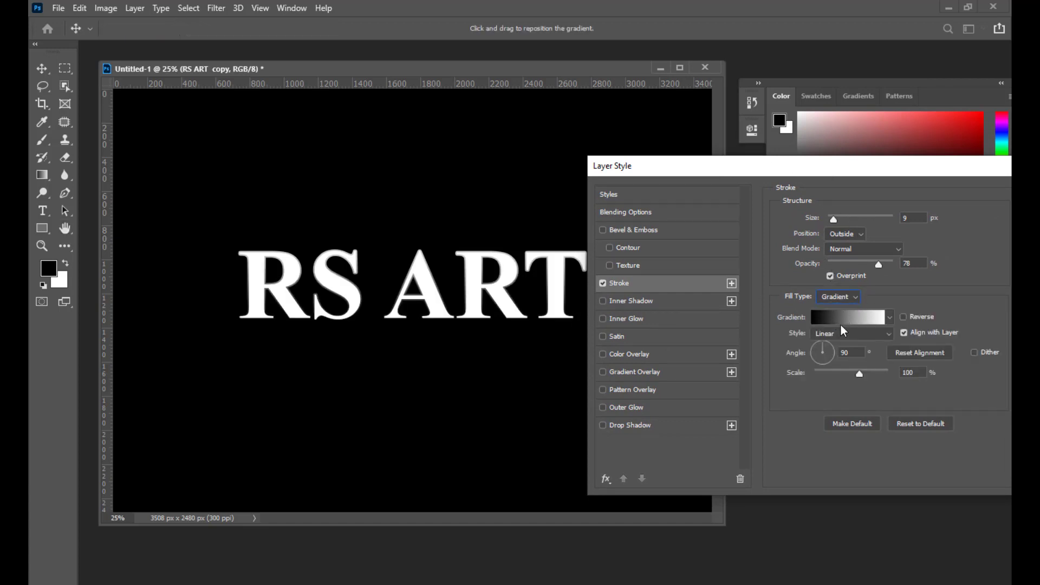
# Set the first colour stop of the stroke's gradient to pale gold f5e097.
pyautogui.click(844, 322)
pyautogui.doubleClick(615, 320)
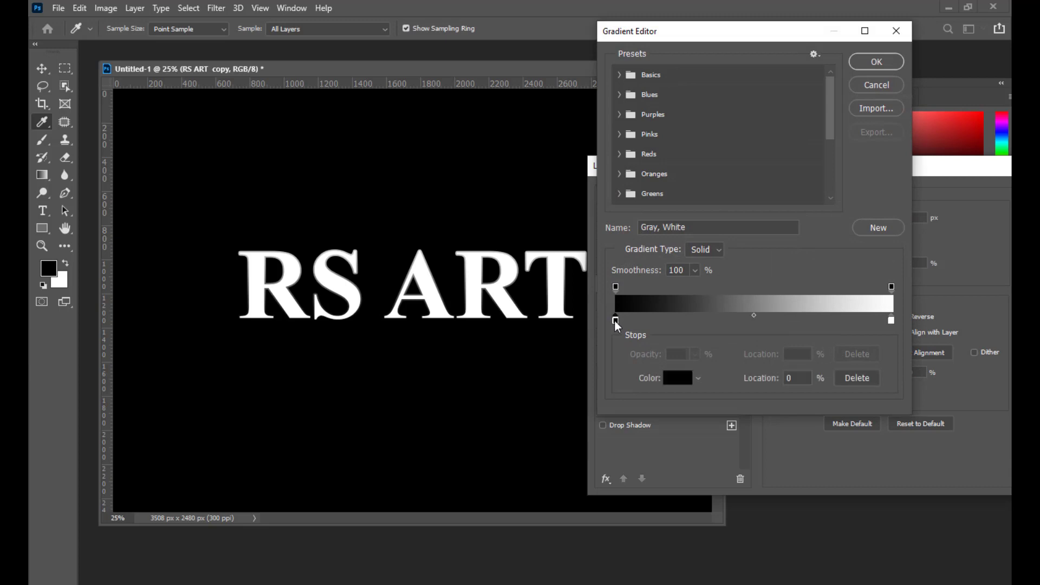
pyautogui.click(837, 278)
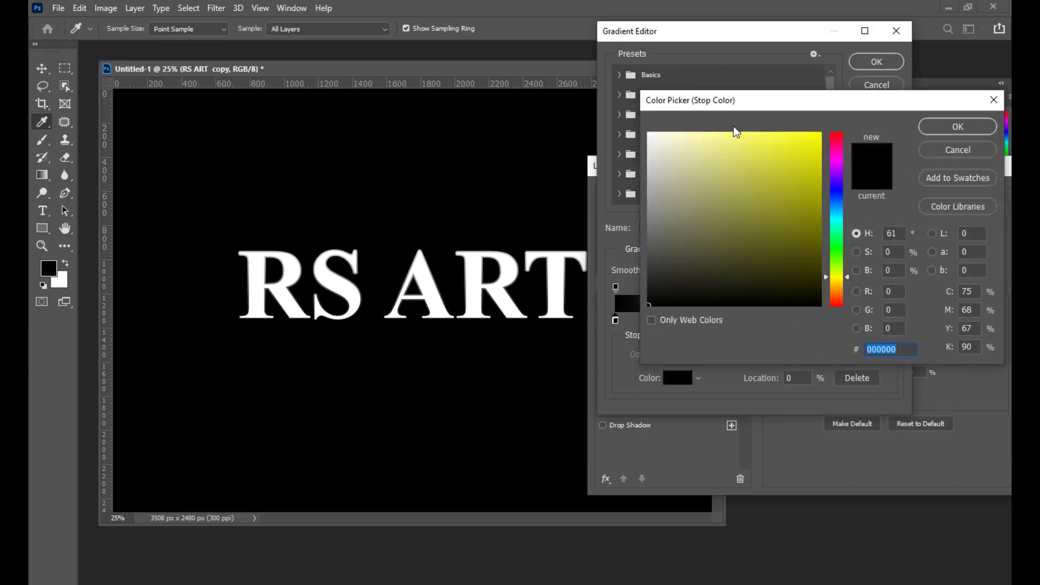
pyautogui.click(840, 284)
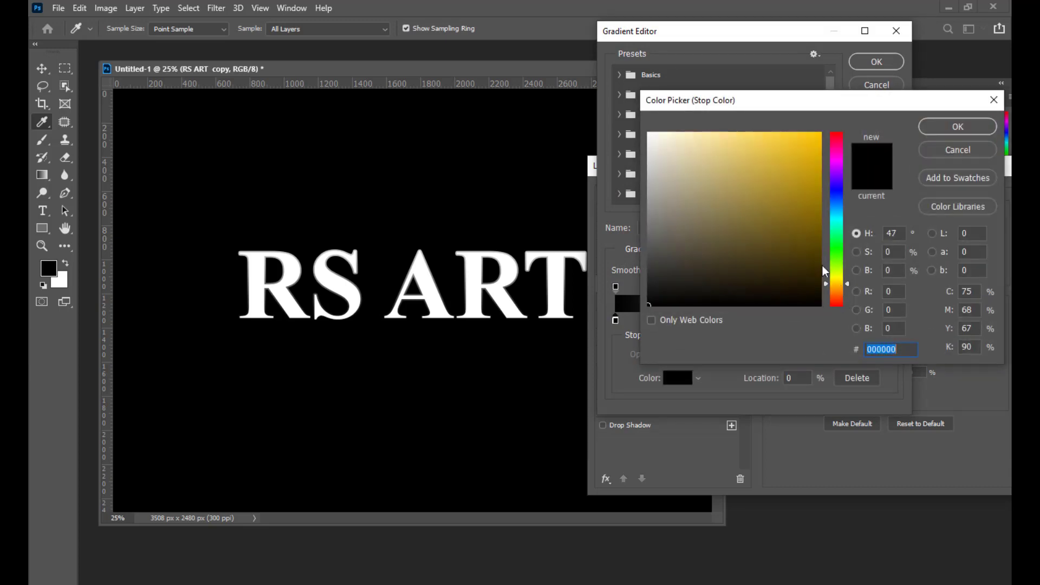
pyautogui.moveTo(721, 129); pyautogui.dragTo(715, 139)
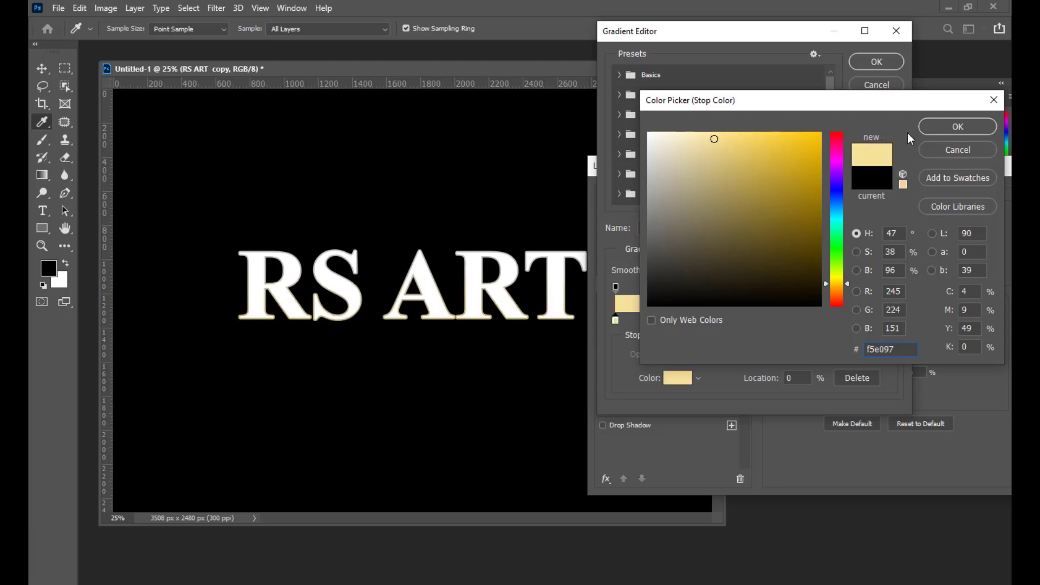
pyautogui.click(956, 126)
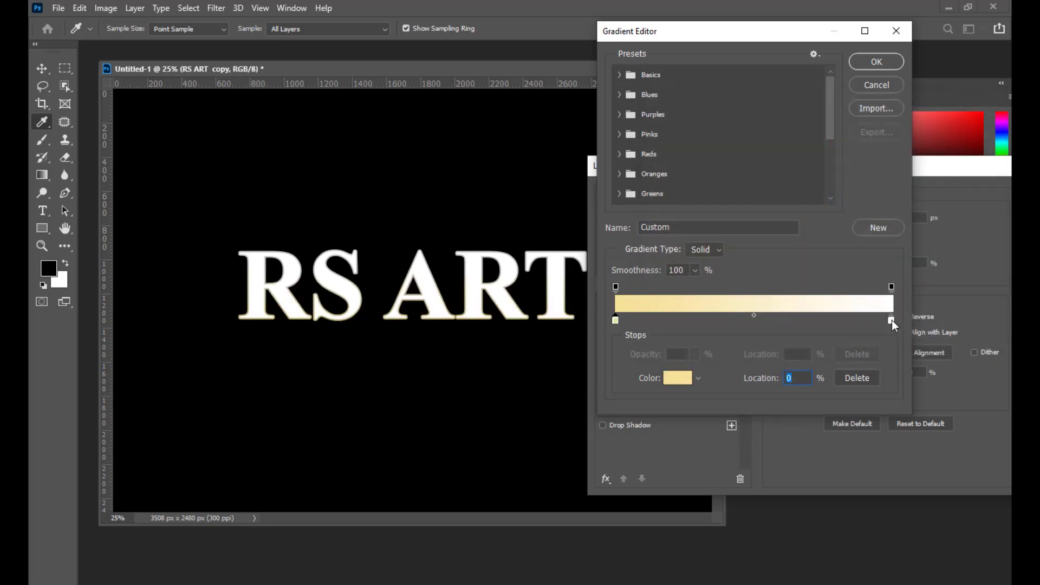
# Set the gradient's end stop to an orange-gold with a hue of 41° and accept the gradient.
pyautogui.doubleClick(892, 320)
pyautogui.click(840, 280)
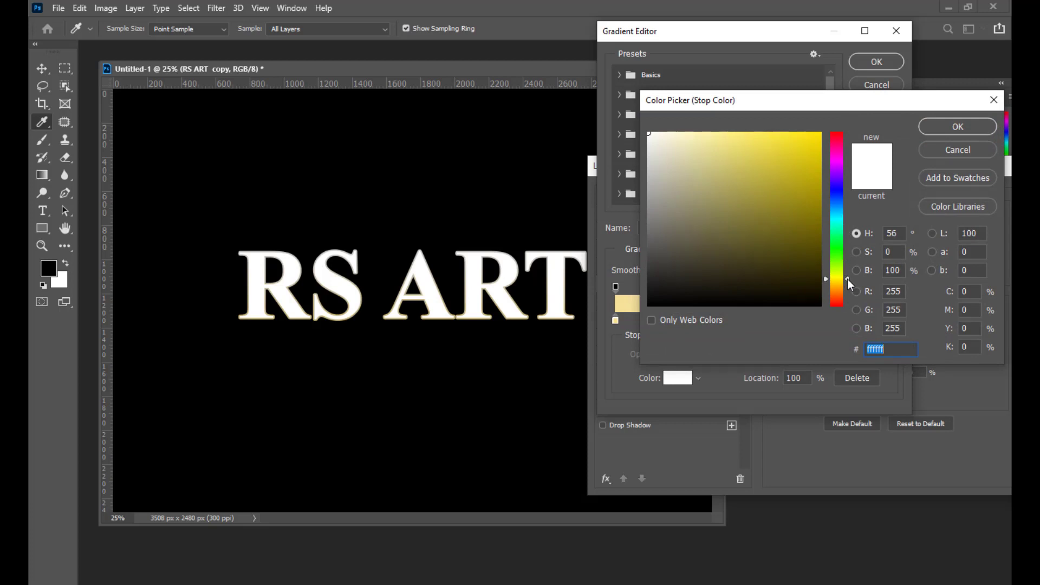
pyautogui.moveTo(848, 279); pyautogui.dragTo(848, 287)
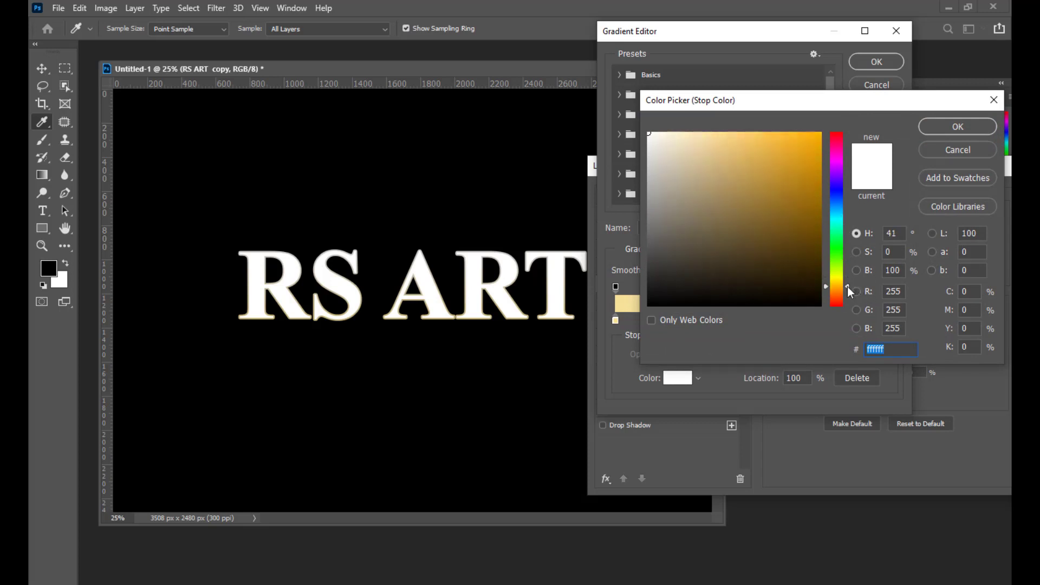
pyautogui.click(786, 141)
pyautogui.click(933, 125)
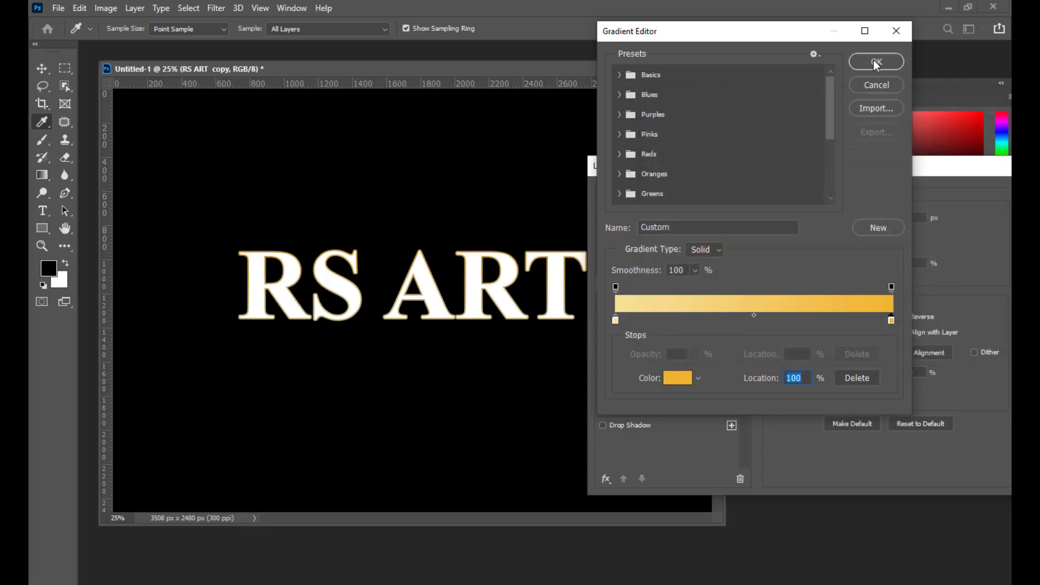
pyautogui.click(874, 63)
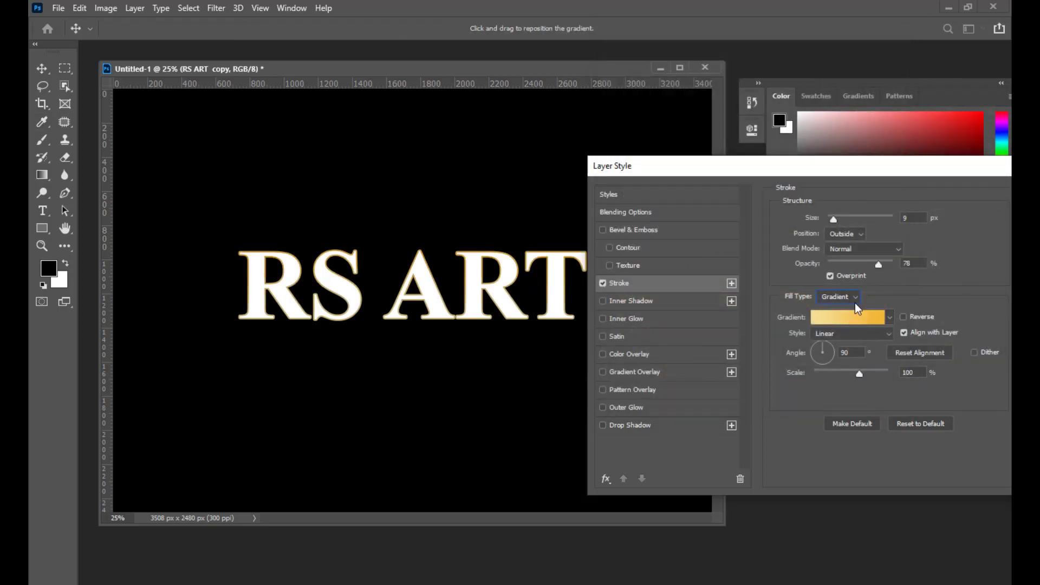
# Set the stroke's gradient style to Reflected and its size to 13 px.
pyautogui.click(851, 333)
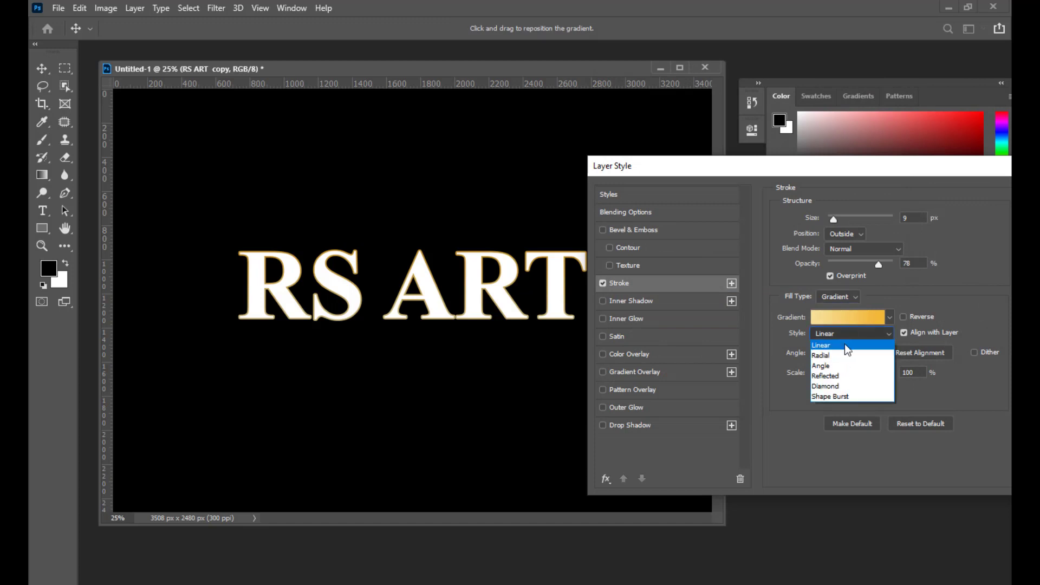
pyautogui.click(845, 376)
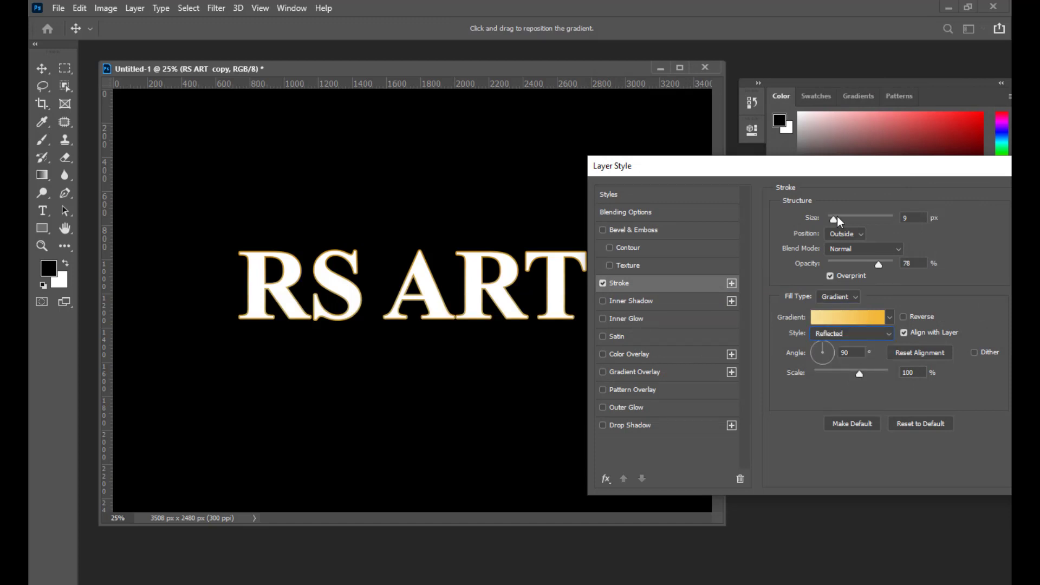
pyautogui.moveTo(838, 220); pyautogui.dragTo(837, 222)
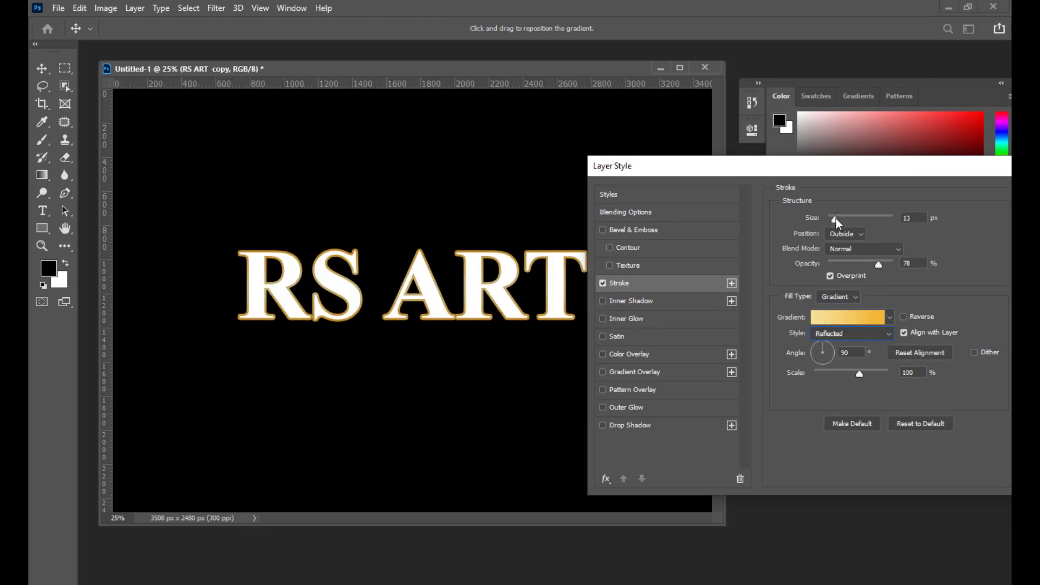
pyautogui.click(836, 218)
# Add Bevel & Emboss with the Stroke Emboss style to the copy and apply the layer style.
pyautogui.click(643, 230)
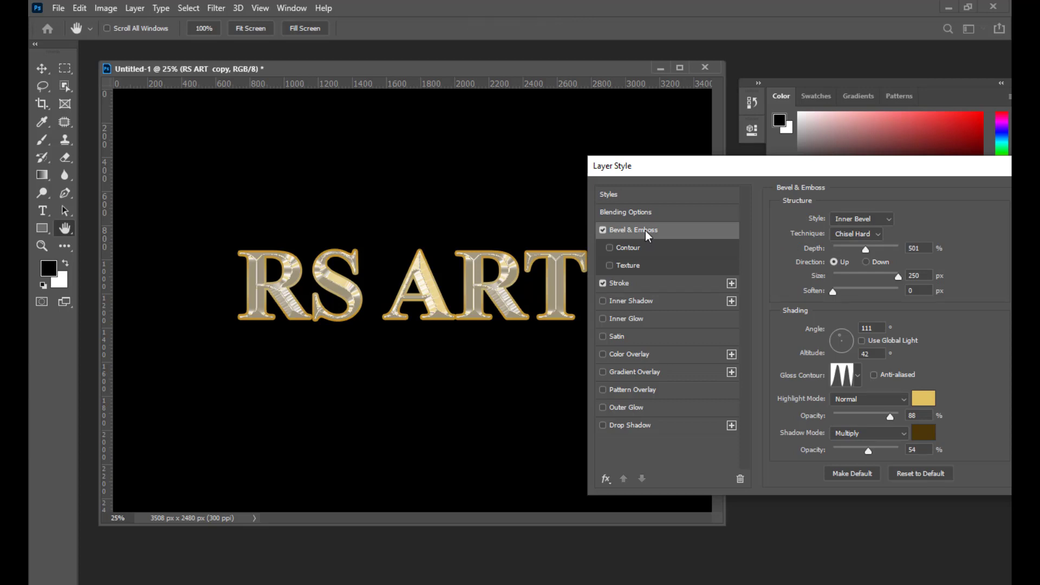
pyautogui.click(859, 218)
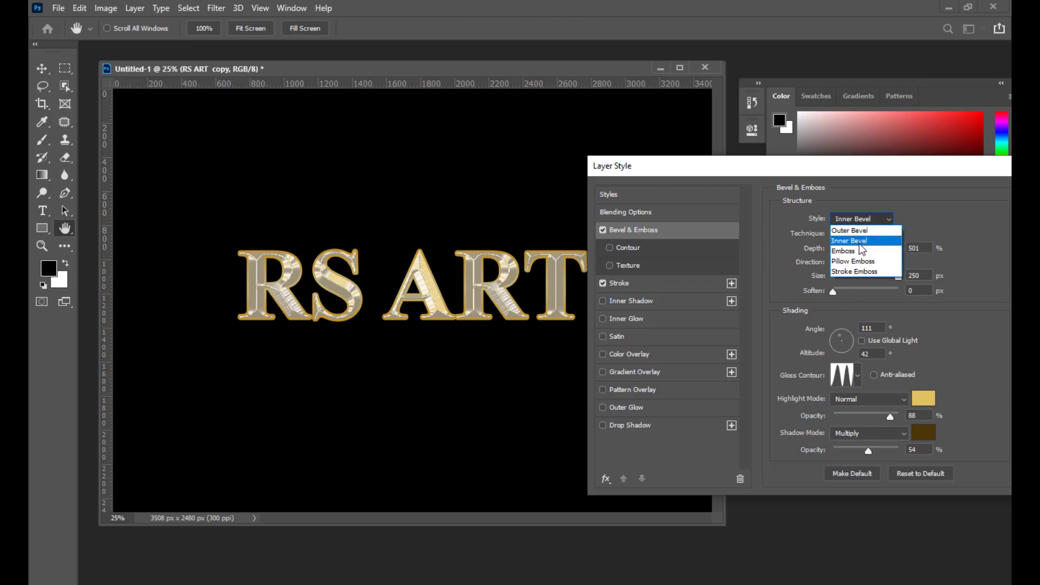
pyautogui.click(861, 271)
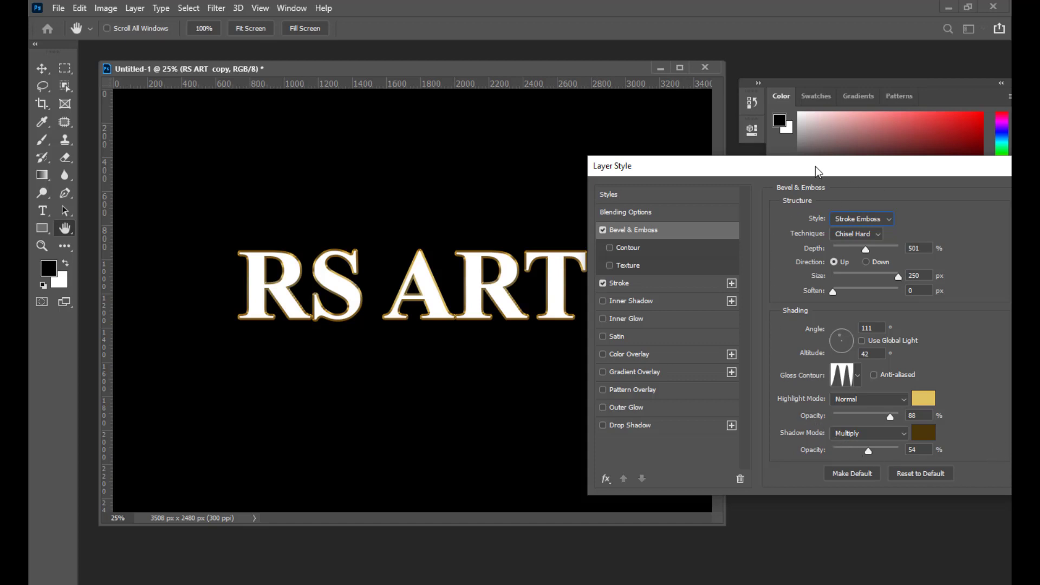
pyautogui.moveTo(756, 164); pyautogui.dragTo(761, 177)
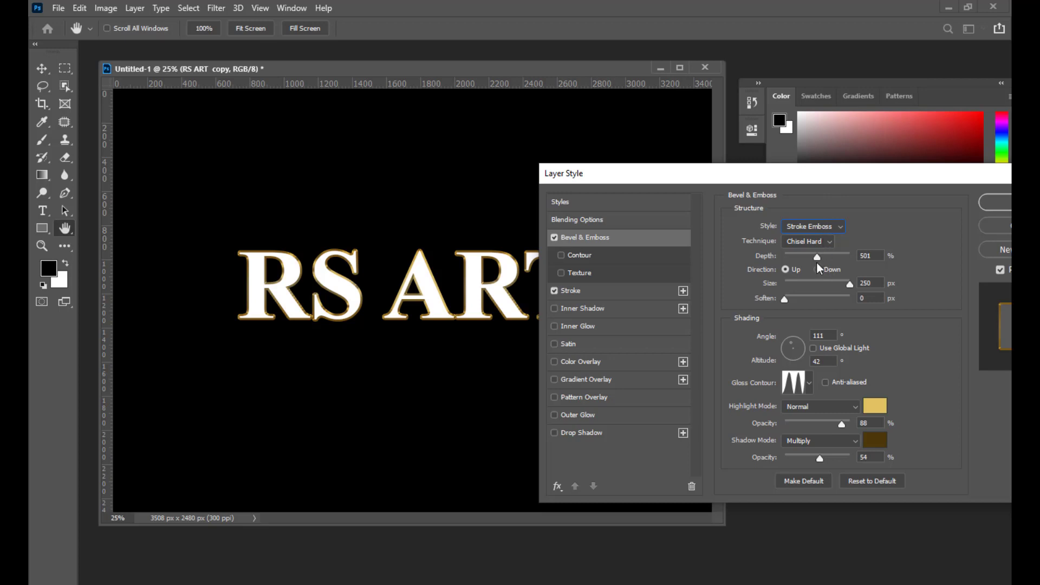
pyautogui.moveTo(924, 174); pyautogui.dragTo(774, 192)
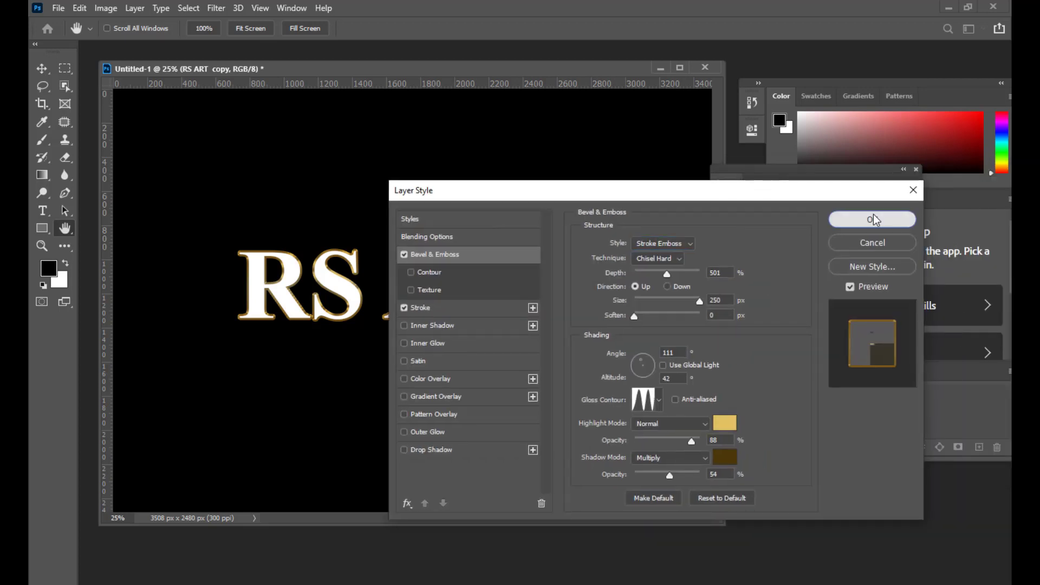
pyautogui.click(874, 219)
# Move the "RS ART" layer above the "RS ART copy" layer.
pyautogui.click(808, 343)
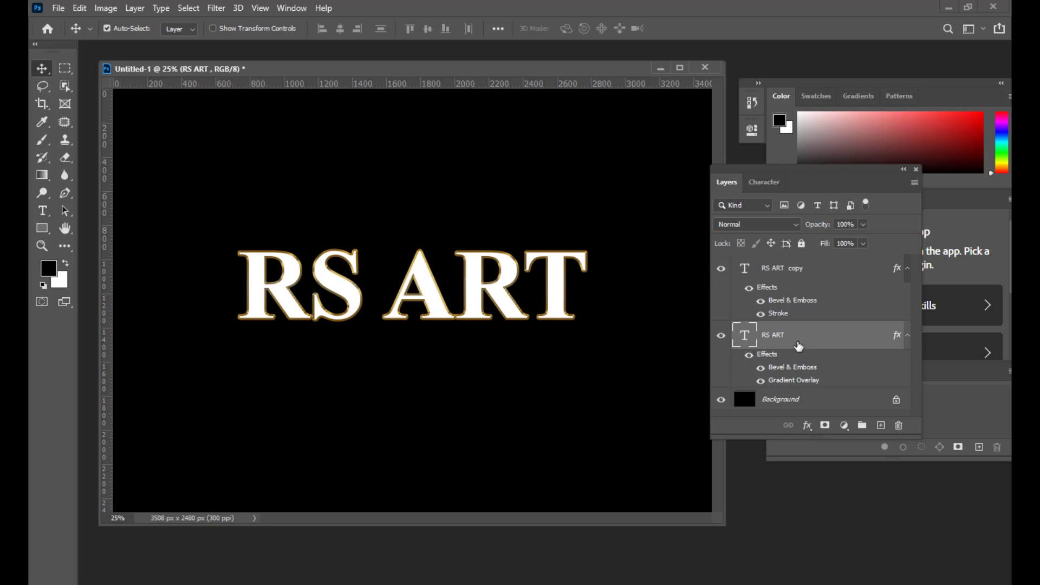
pyautogui.moveTo(921, 435); pyautogui.dragTo(930, 460)
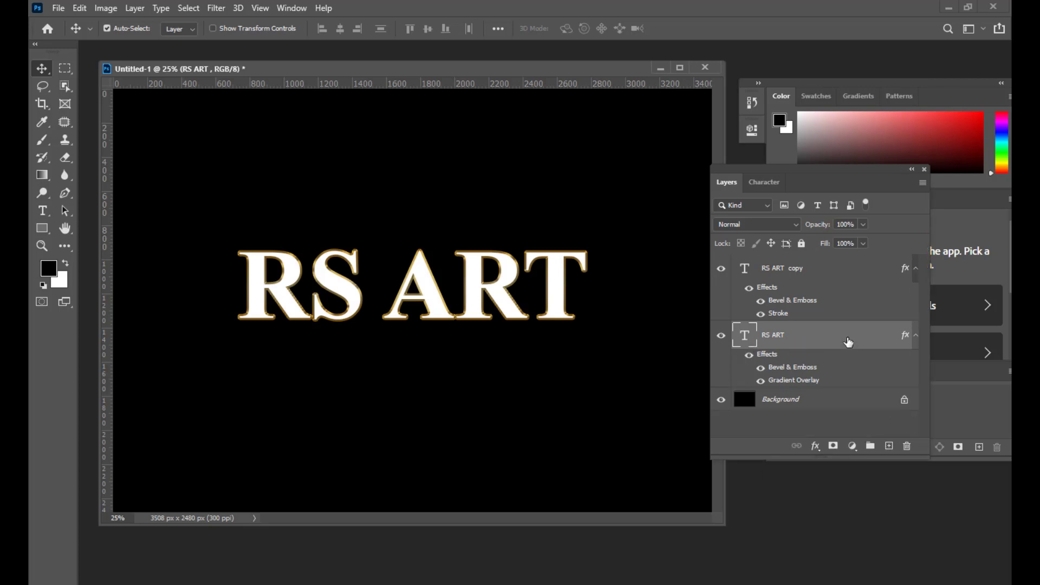
pyautogui.moveTo(848, 341); pyautogui.dragTo(822, 266)
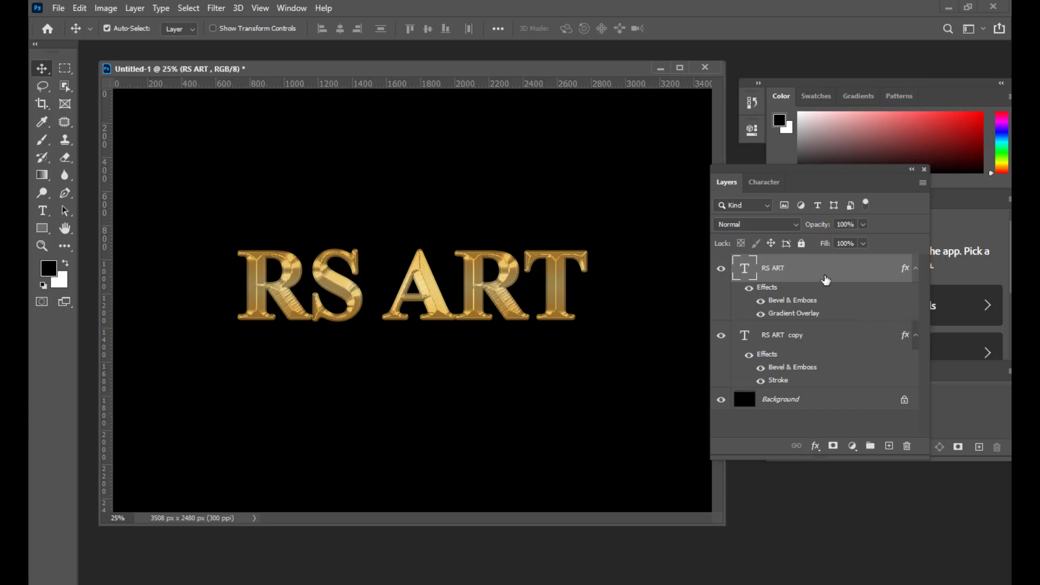
# Enable the Contour option for the bevel in the "RS ART" layer's style.
pyautogui.doubleClick(843, 275)
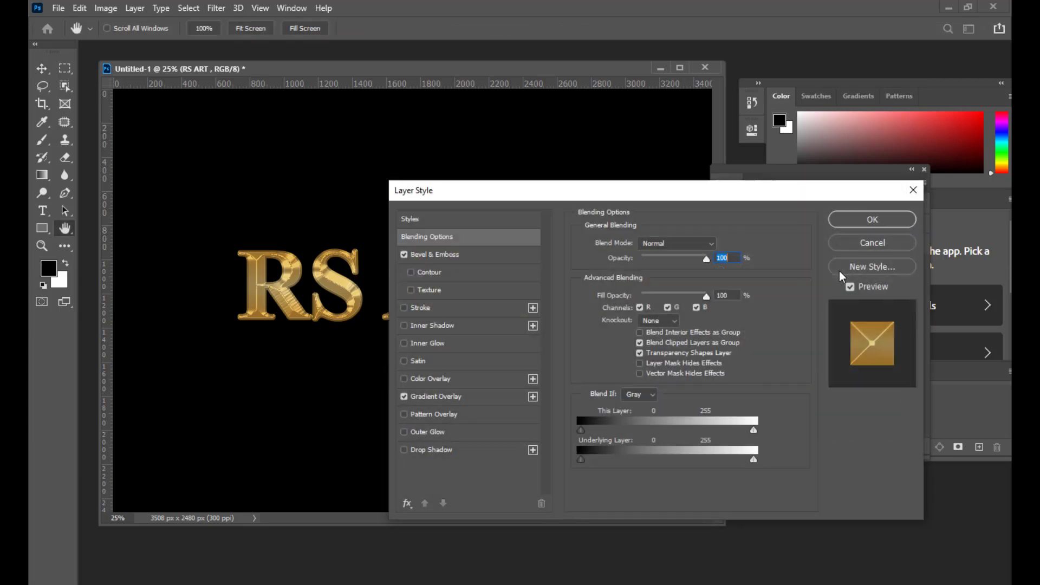
pyautogui.moveTo(549, 200); pyautogui.dragTo(740, 143)
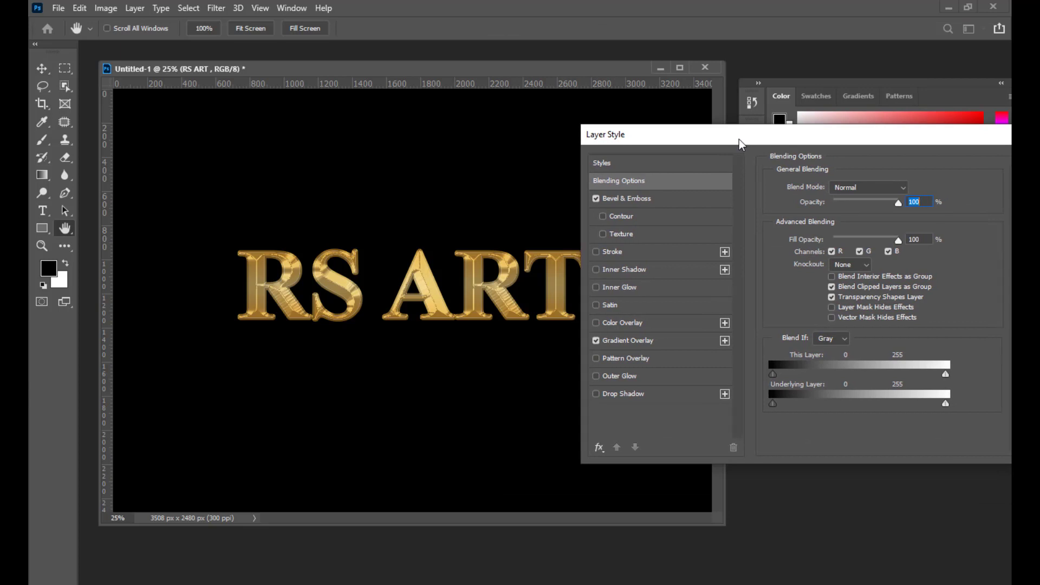
pyautogui.moveTo(660, 145); pyautogui.dragTo(681, 139)
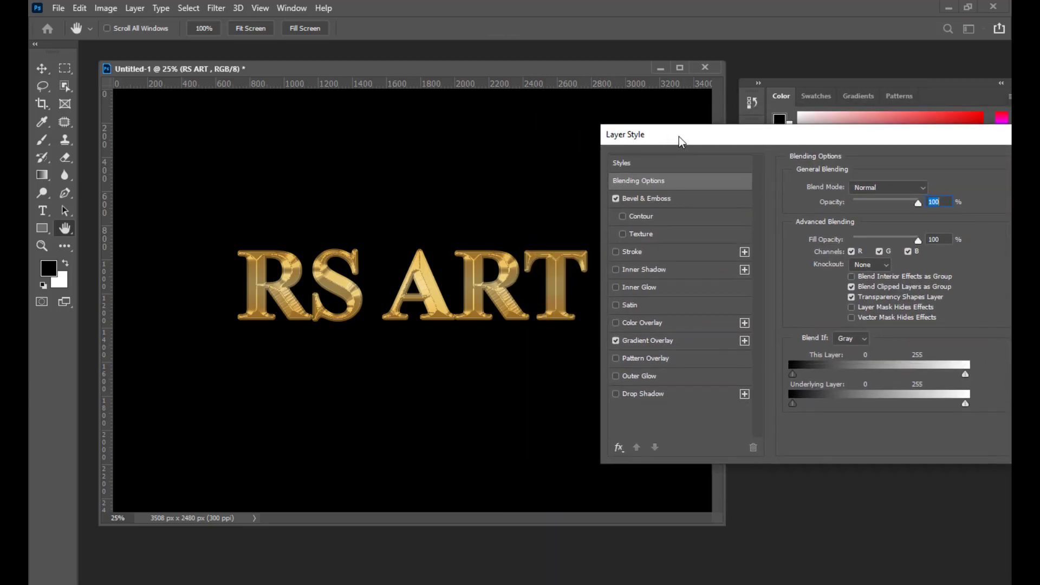
pyautogui.click(623, 216)
pyautogui.click(651, 214)
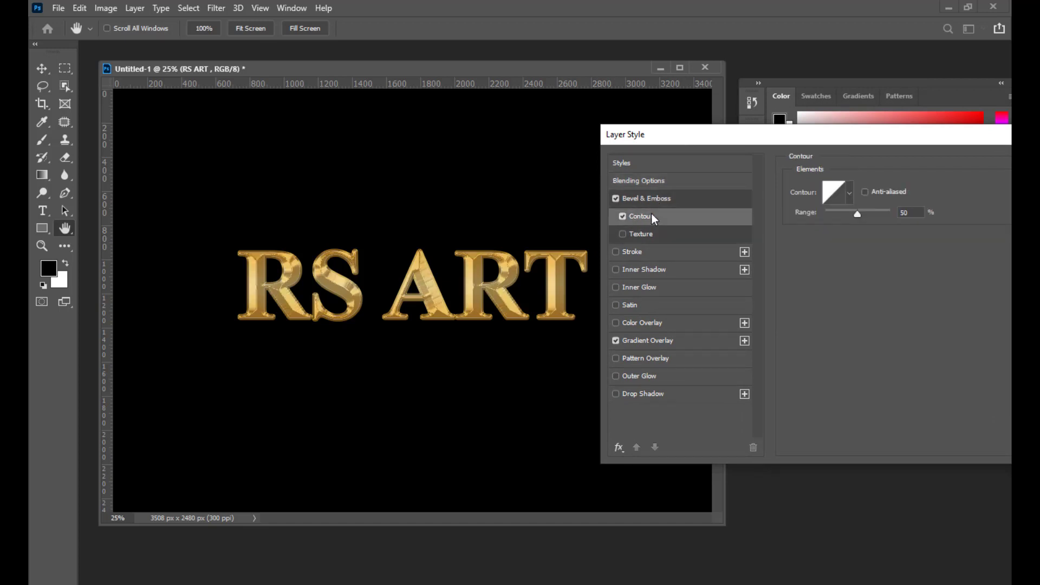
# Try several contour presets for the bevel and settle on the deep cove shape.
pyautogui.click(849, 193)
pyautogui.click(811, 247)
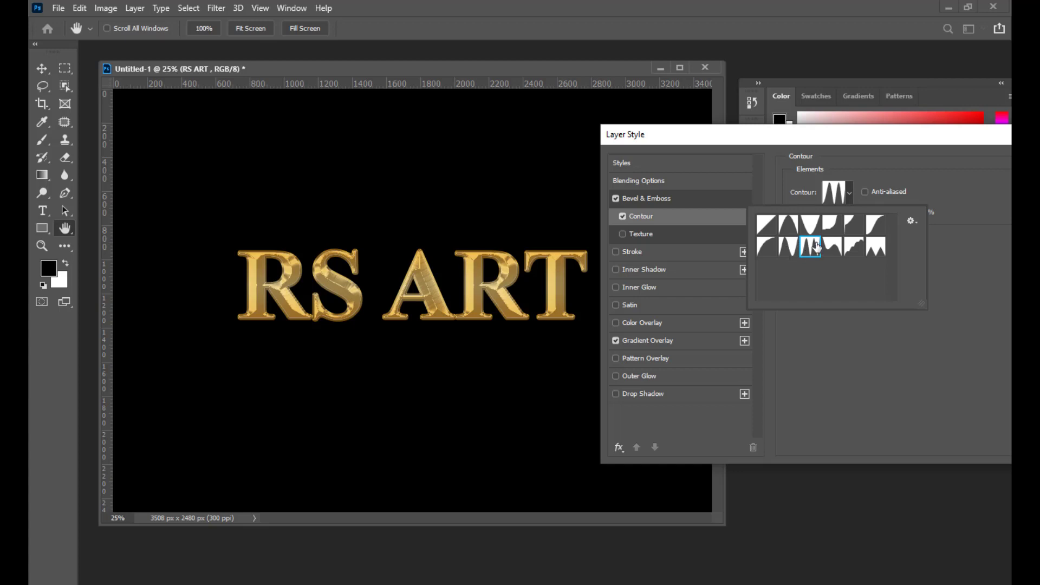
pyautogui.click(789, 254)
pyautogui.click(766, 250)
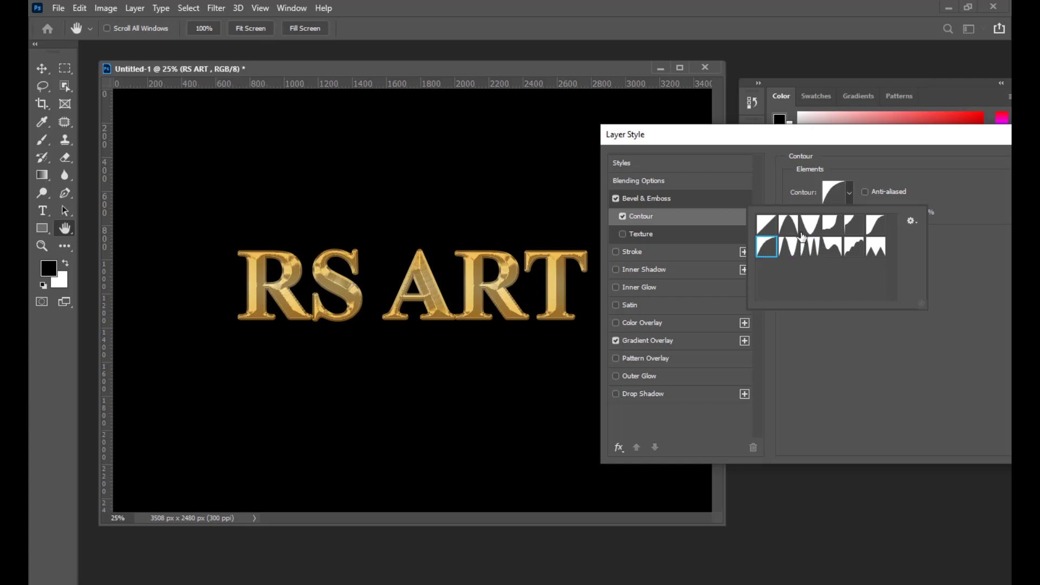
pyautogui.click(811, 229)
pyautogui.click(831, 226)
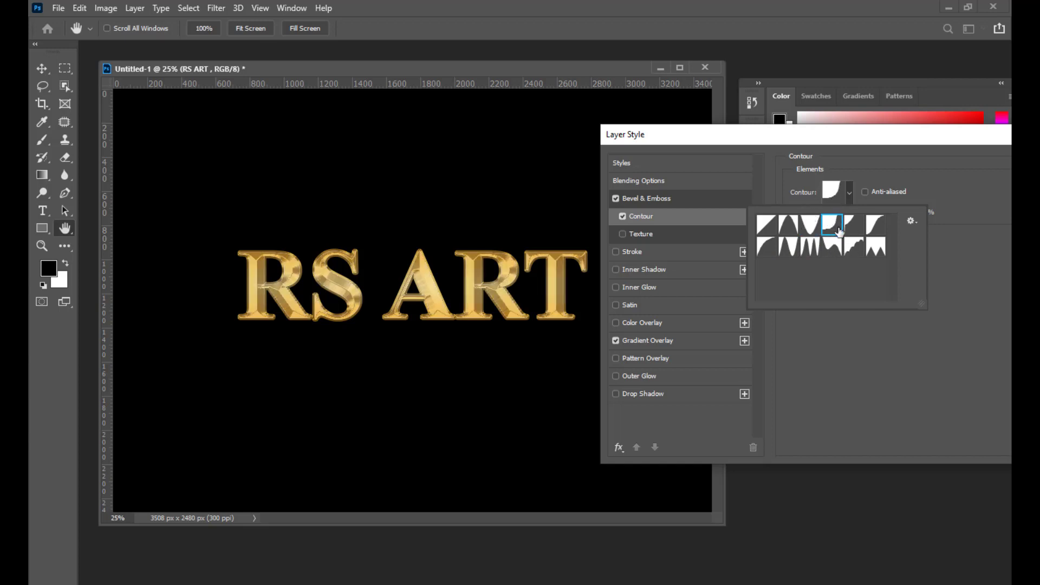
pyautogui.click(869, 203)
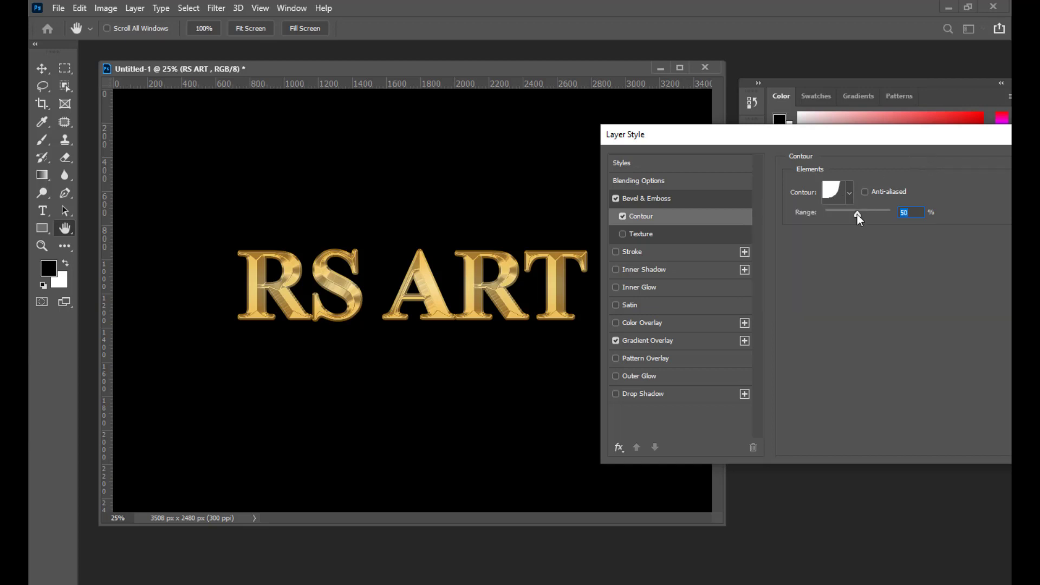
# Set the bevel contour range of the "RS ART" layer to 83% and apply the layer style.
pyautogui.moveTo(855, 215); pyautogui.dragTo(880, 213)
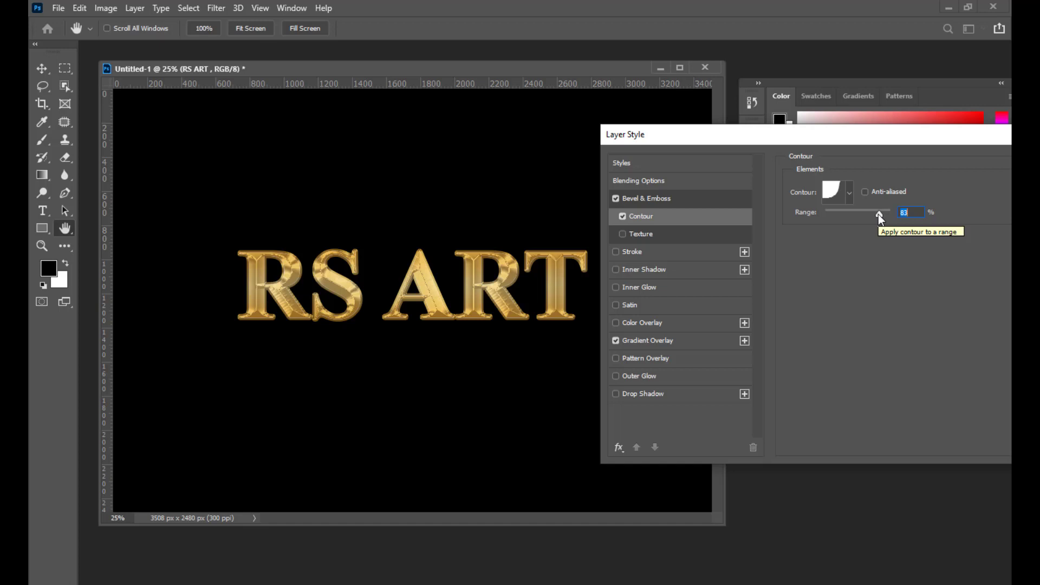
pyautogui.moveTo(754, 143); pyautogui.dragTo(495, 164)
pyautogui.click(821, 182)
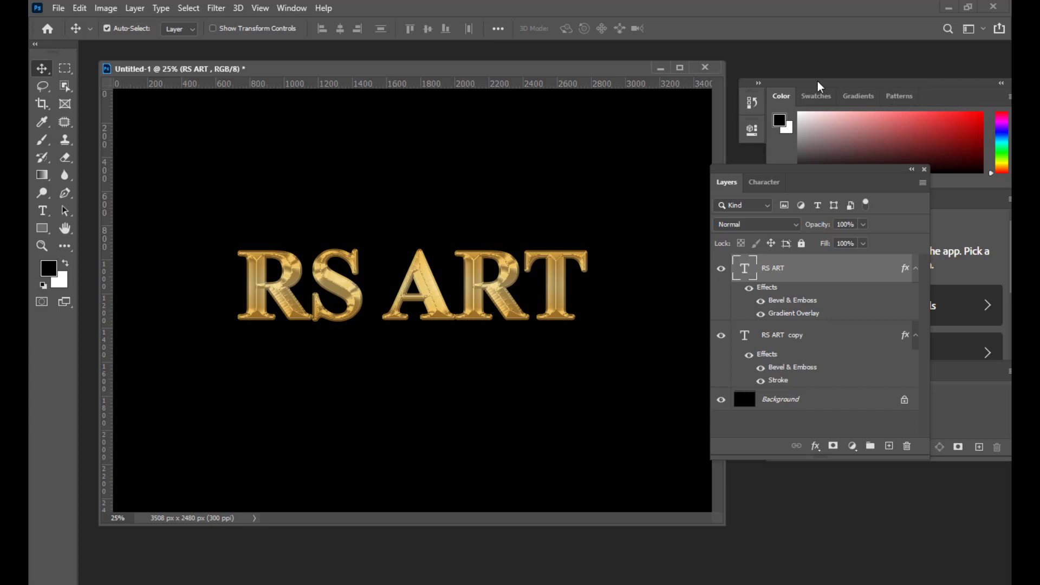
# Add a separate text layer reading "MEDIA" below "RS ART" and line up its left edge with the gold text.
pyautogui.click(43, 211)
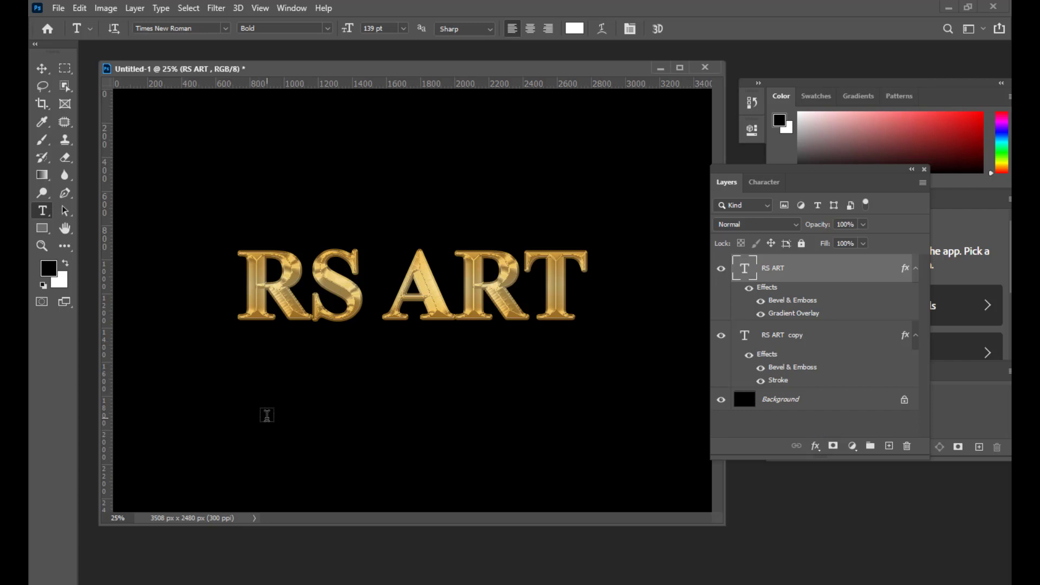
pyautogui.click(267, 416)
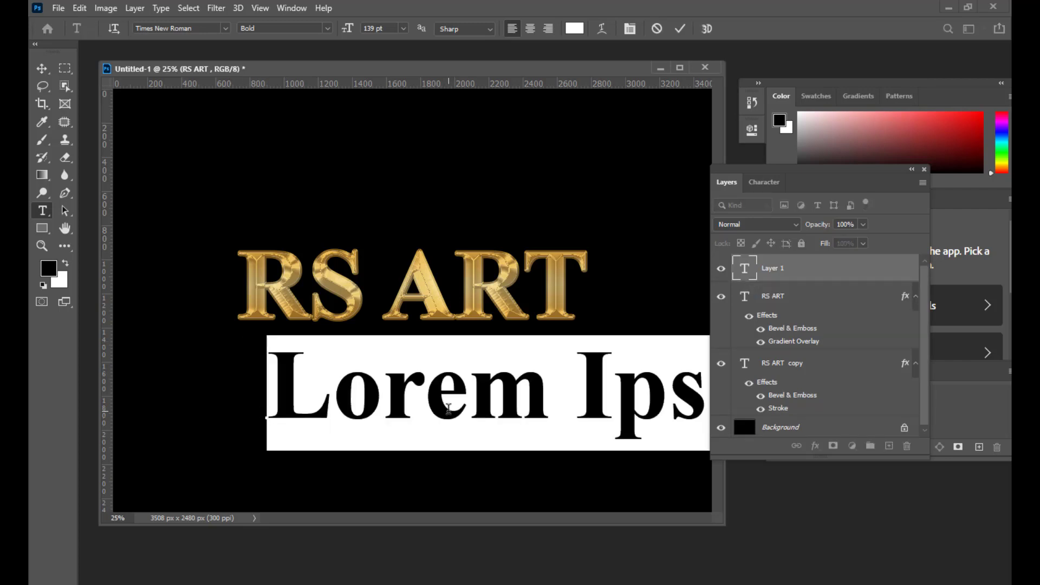
pyautogui.write('M')
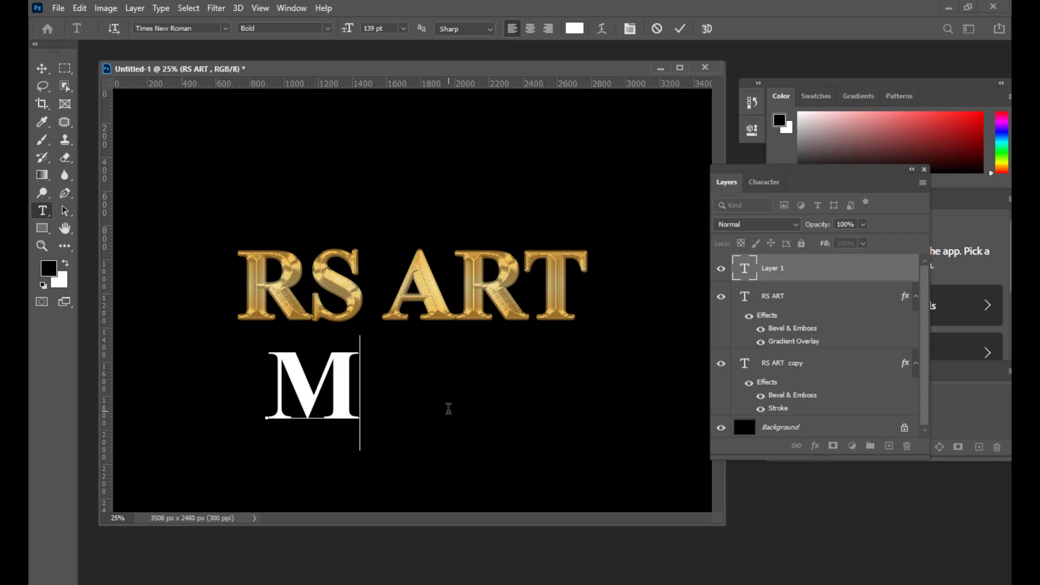
pyautogui.write('EDIA')
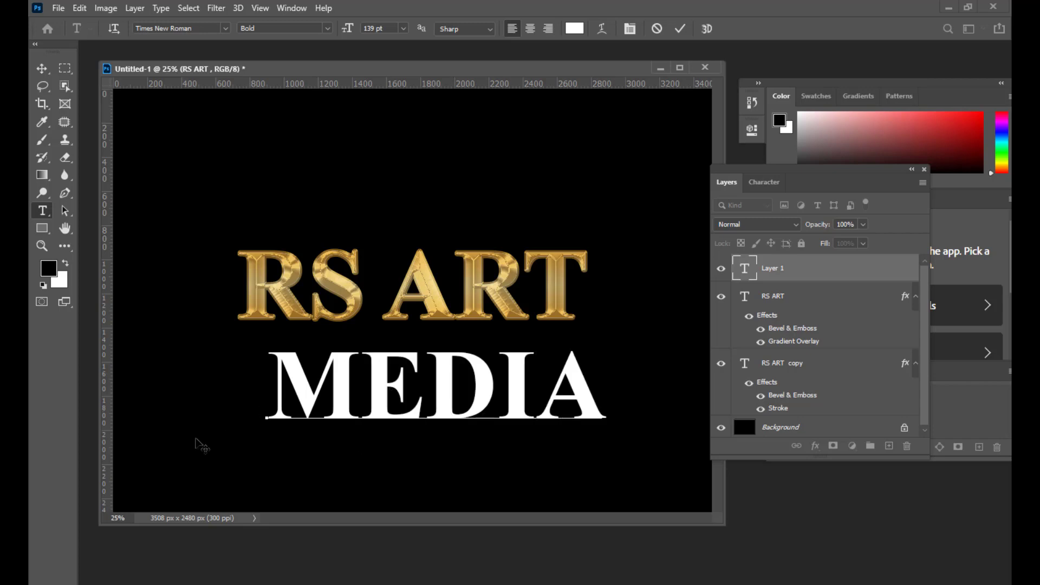
pyautogui.click(42, 68)
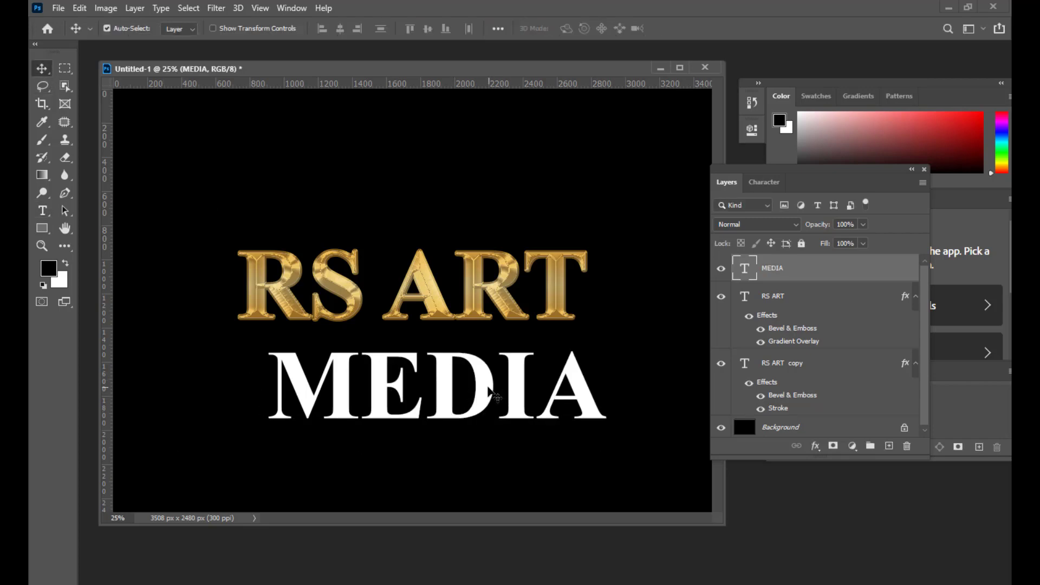
pyautogui.moveTo(442, 389); pyautogui.dragTo(414, 389)
# Enlarge the "MEDIA" text to 143 pt to match the width of "RS ART".
pyautogui.doubleClick(746, 273)
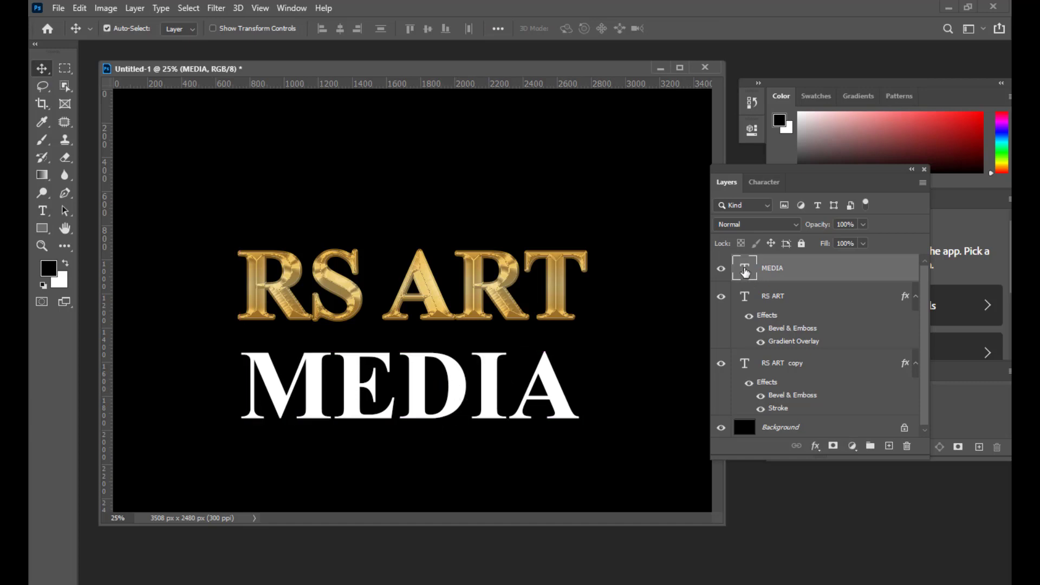
pyautogui.hotkey('ctrl', 'shift', '.')
pyautogui.hotkey('ctrl', 'shift', '.')
pyautogui.hotkey('ctrl', 'shift', '.')
pyautogui.hotkey('ctrl', 'shift', '.')
pyautogui.hotkey('ctrl', 'shift', '.')
pyautogui.hotkey('ctrl', 'shift', '.')
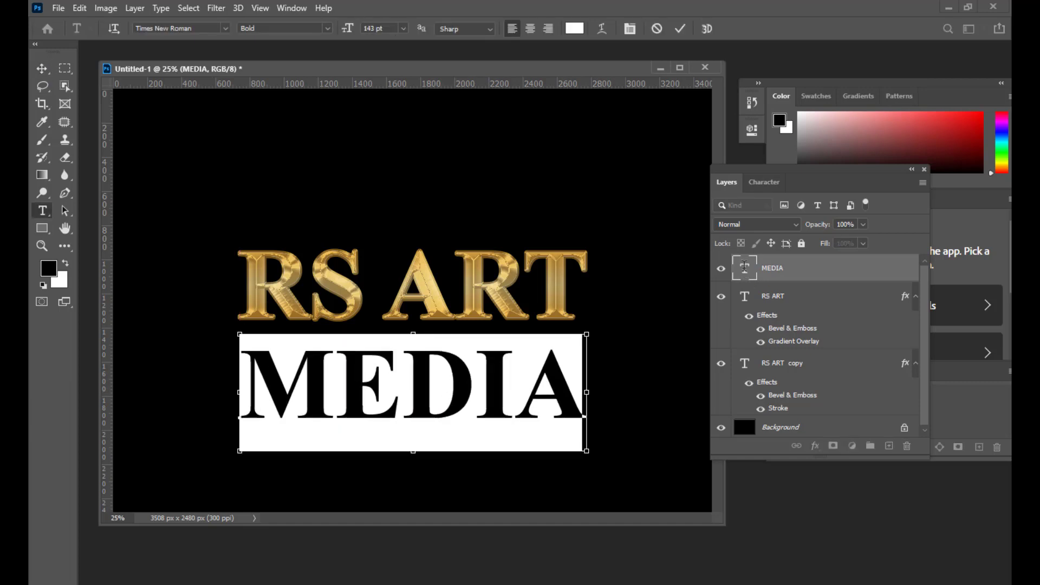
# Enlarge the MEDIA text to 156 pt and move it so it sits centred beneath the RS ART text.
pyautogui.hotkey('ctrl', 'shift', '.')
pyautogui.hotkey('ctrl', 'shift', '.')
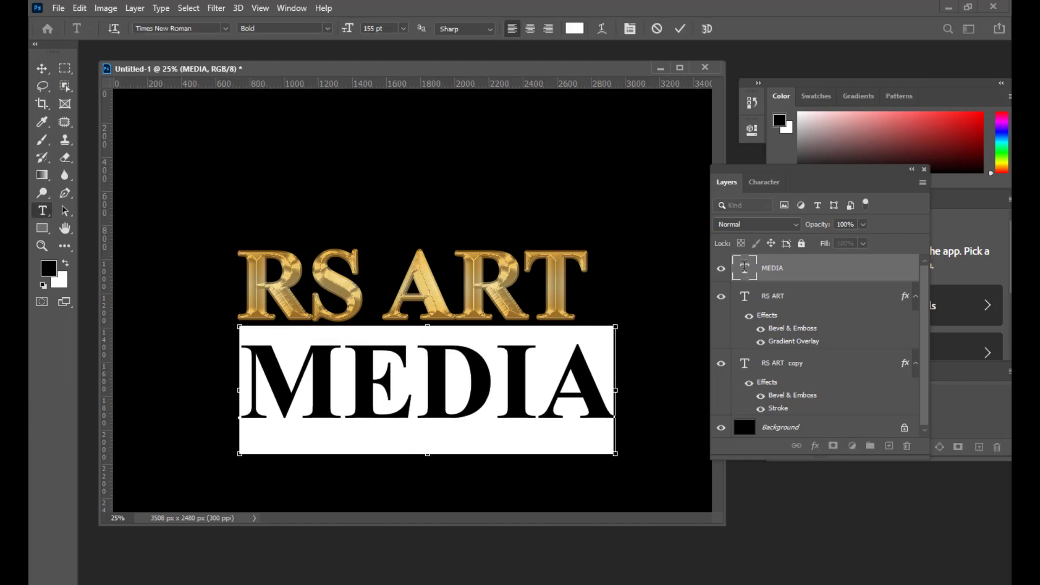
pyautogui.click(43, 67)
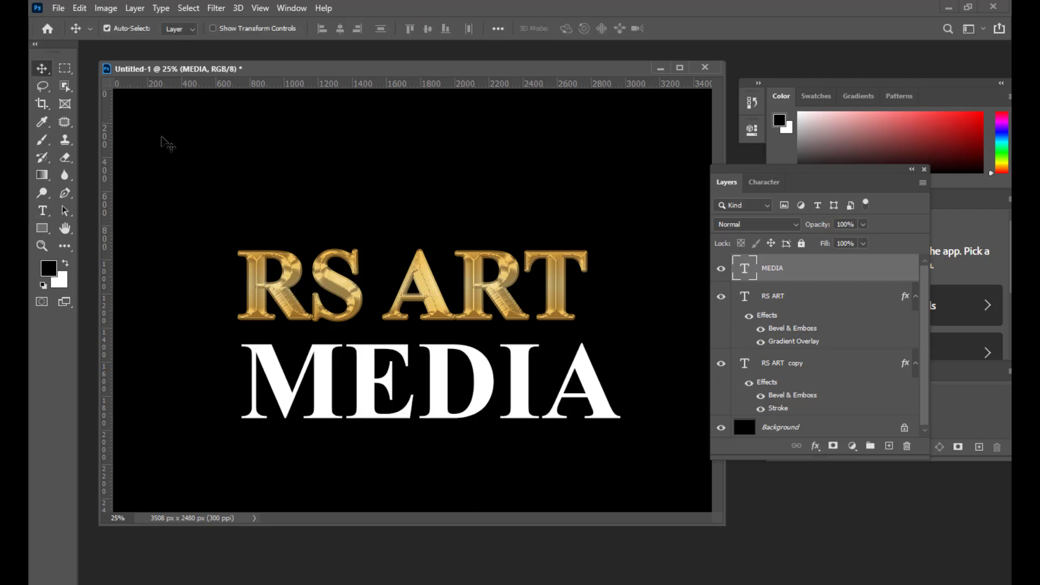
pyautogui.moveTo(476, 353); pyautogui.dragTo(468, 373)
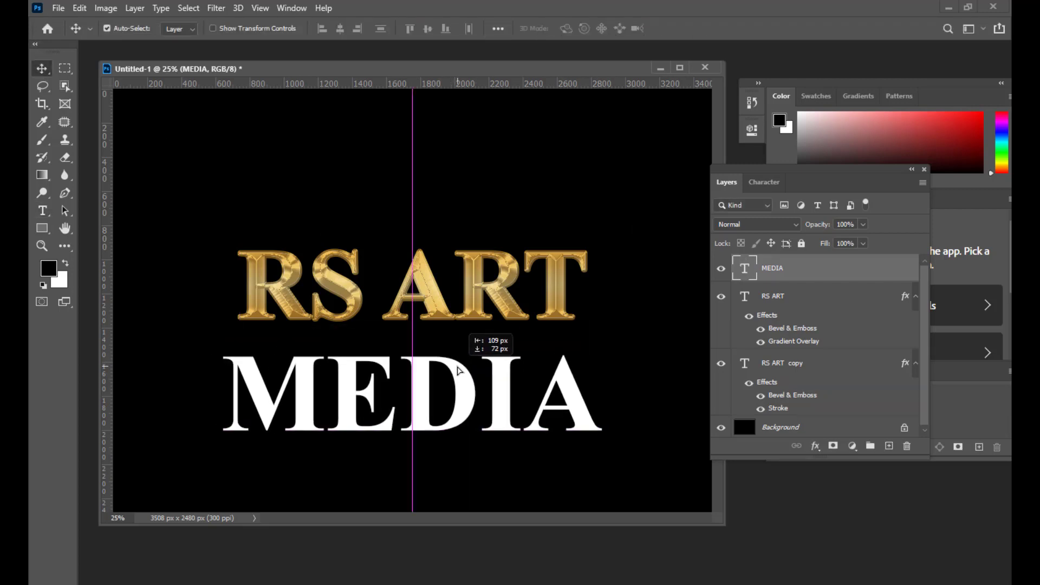
# Enlarge the MEDIA text to 173 pt and recentre it beneath the RS ART text.
pyautogui.doubleClick(746, 263)
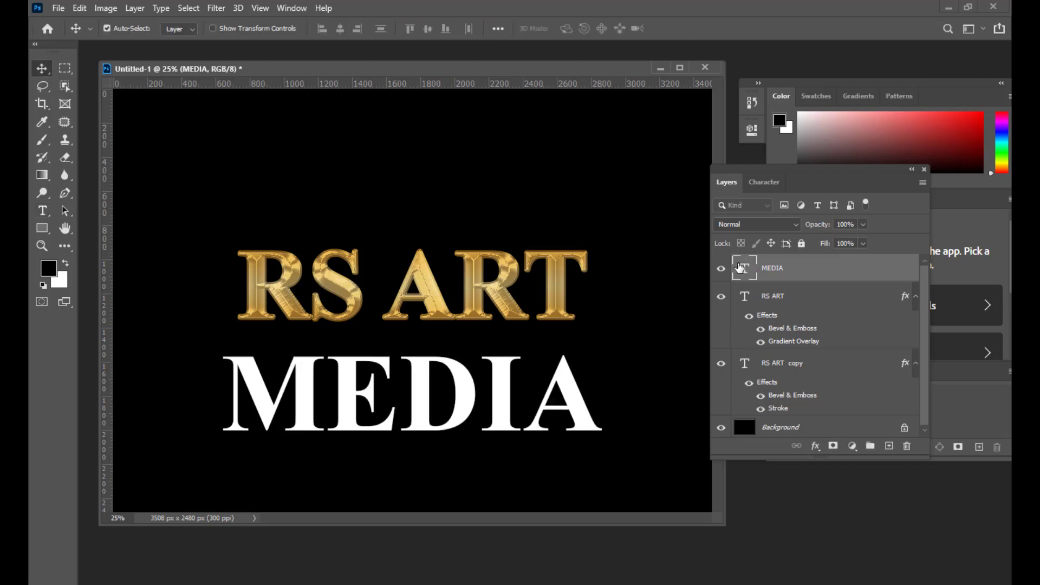
pyautogui.hotkey('ctrl', 'shift', '.')
pyautogui.hotkey('ctrl', 'shift', '.')
pyautogui.hotkey('ctrl', 'shift', '.')
pyautogui.hotkey('ctrl', 'shift', '.')
pyautogui.hotkey('ctrl', 'shift', '.')
pyautogui.hotkey('ctrl', 'shift', '.')
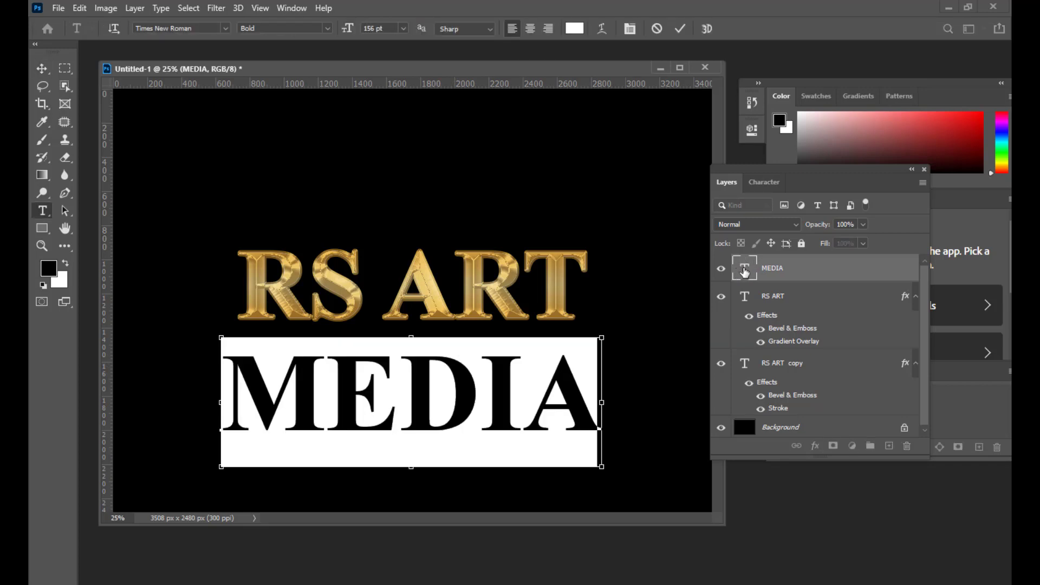
pyautogui.hotkey('ctrl', 'shift', '.')
pyautogui.hotkey('ctrl', 'shift', '.')
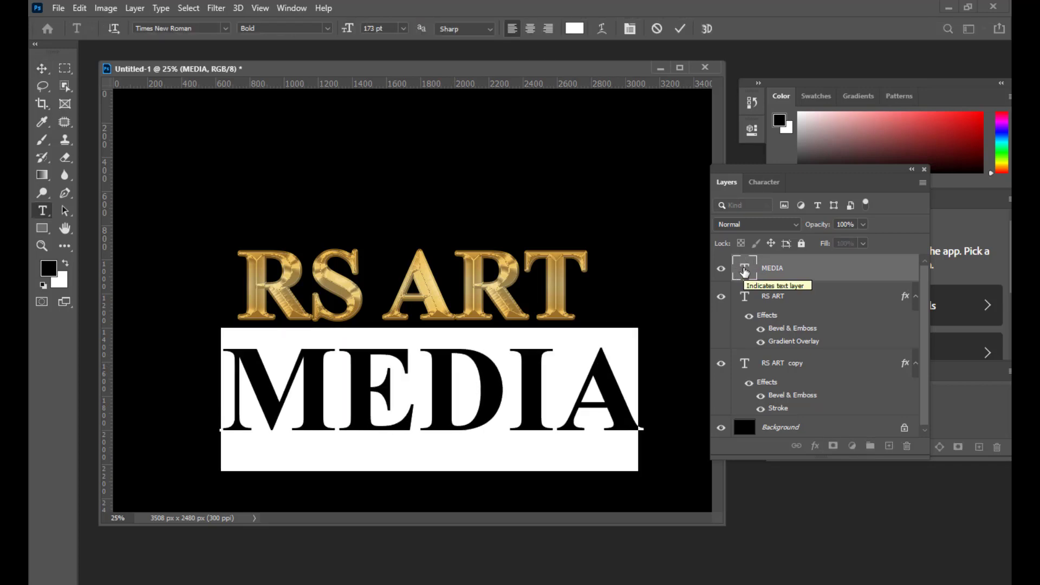
pyautogui.click(40, 70)
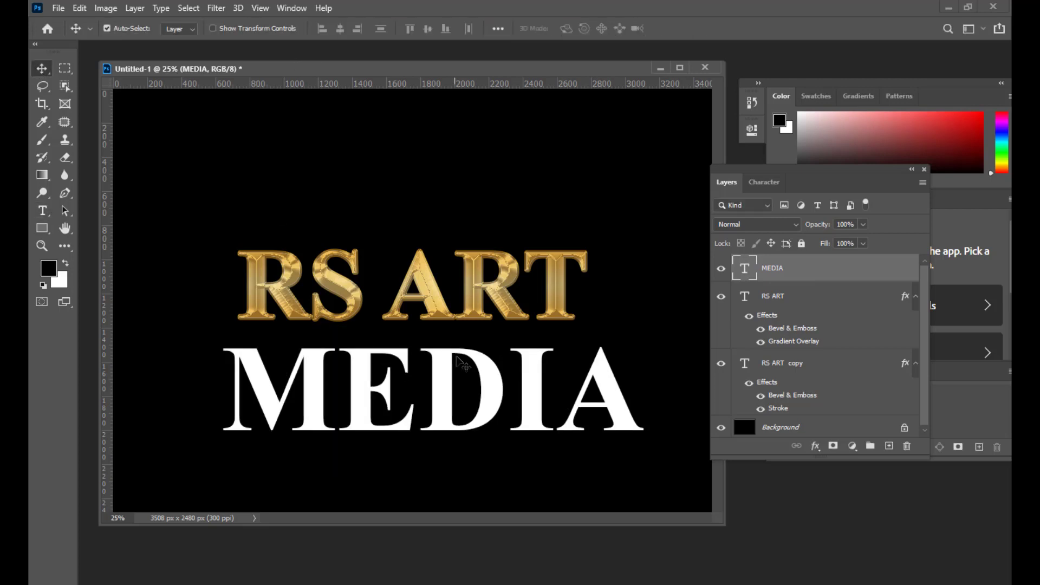
pyautogui.moveTo(488, 372); pyautogui.dragTo(469, 375)
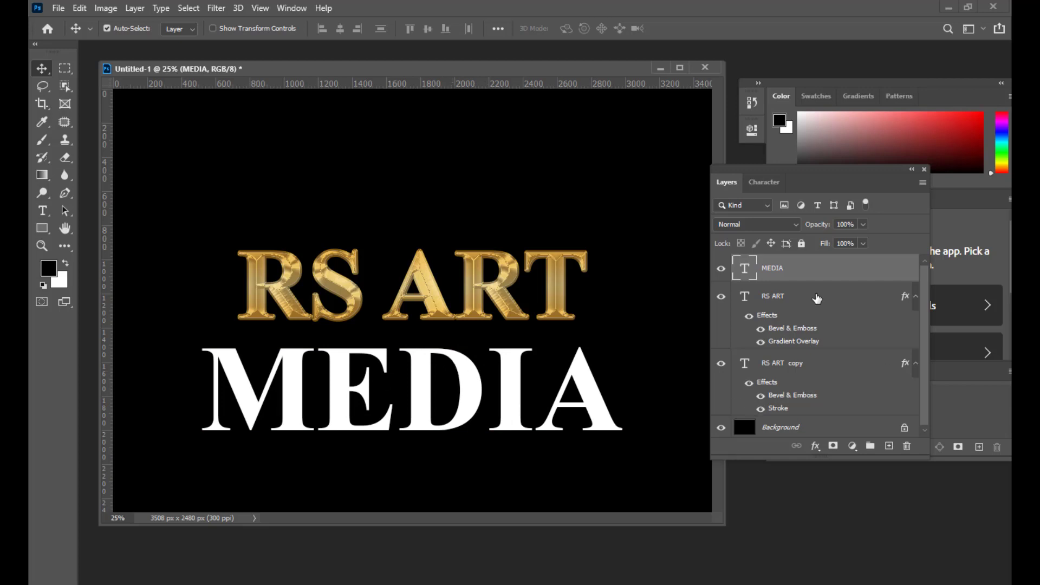
# Save the RS ART layer's effects as a new style preset named GOLDENMETAL and close its layer style settings.
pyautogui.click(816, 299)
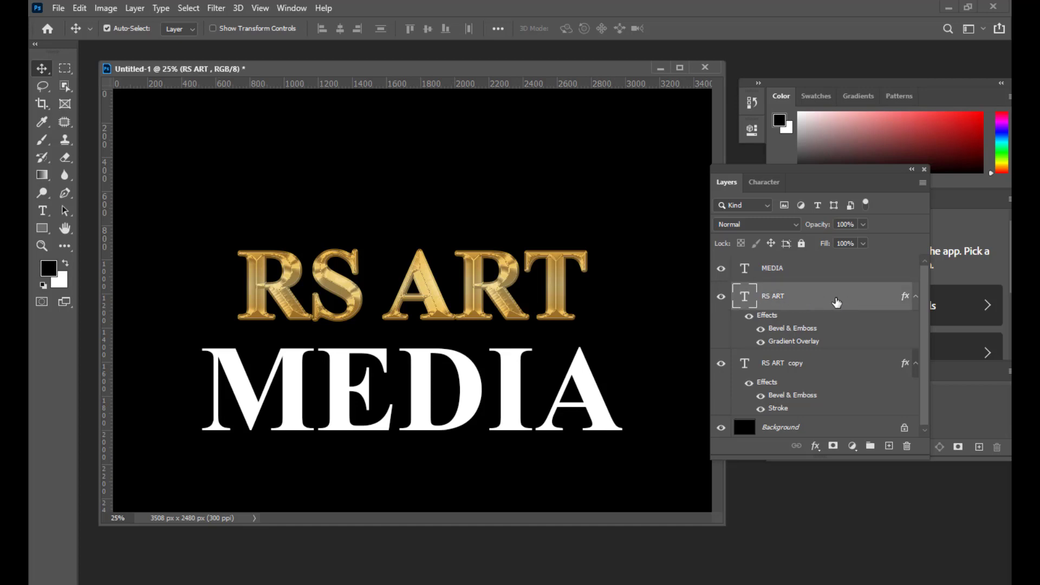
pyautogui.doubleClick(837, 303)
pyautogui.moveTo(529, 155); pyautogui.dragTo(567, 148)
pyautogui.click(601, 142)
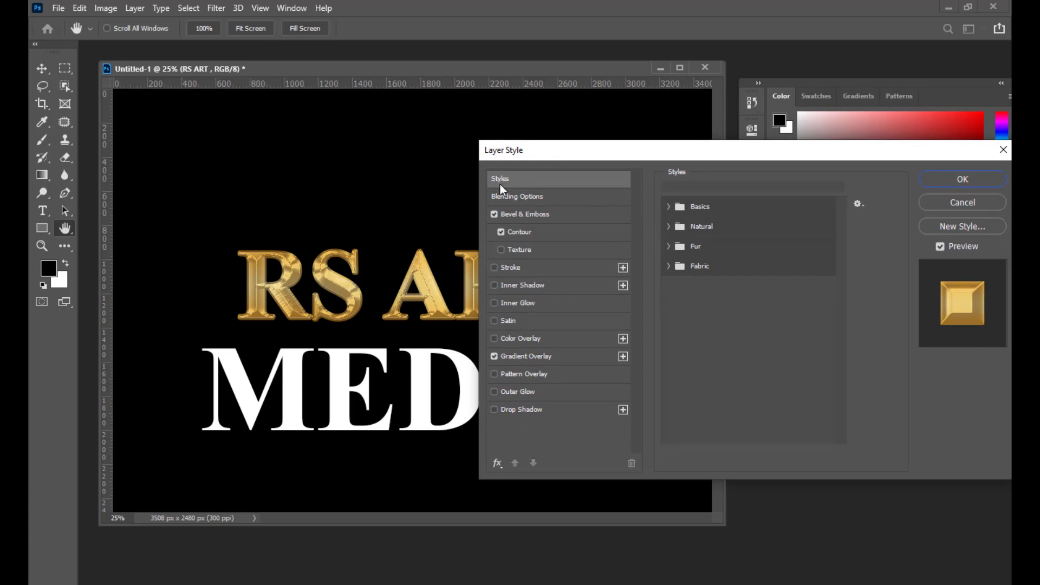
pyautogui.moveTo(547, 152); pyautogui.dragTo(527, 129)
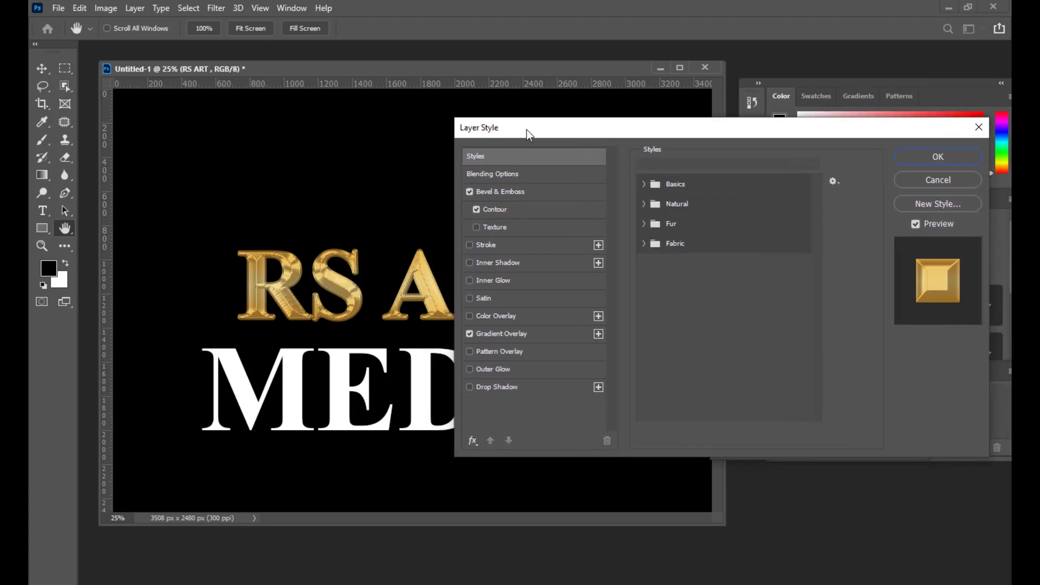
pyautogui.click(936, 206)
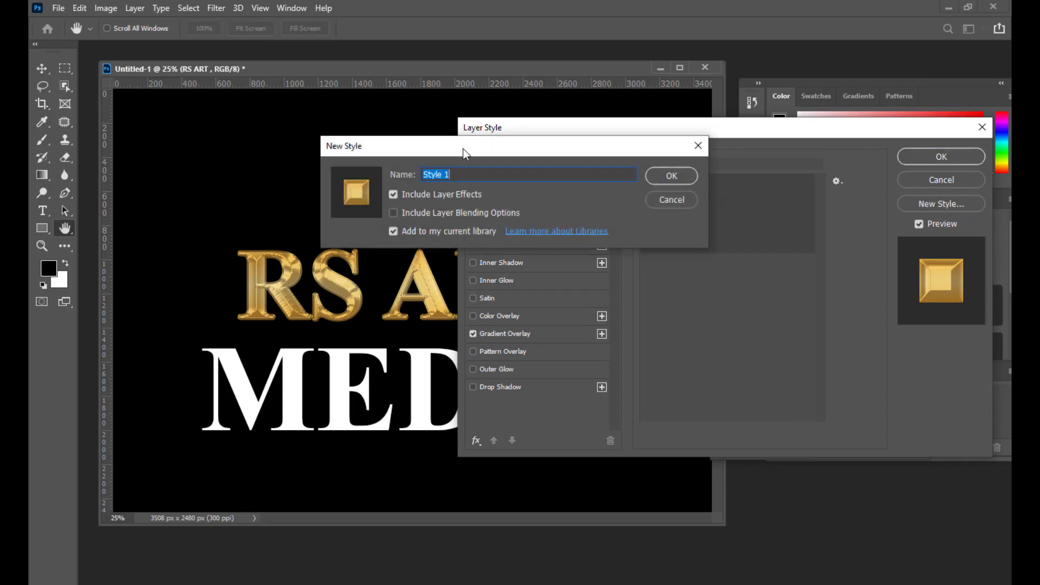
pyautogui.moveTo(700, 223); pyautogui.dragTo(524, 269)
pyautogui.press('BackSpace')
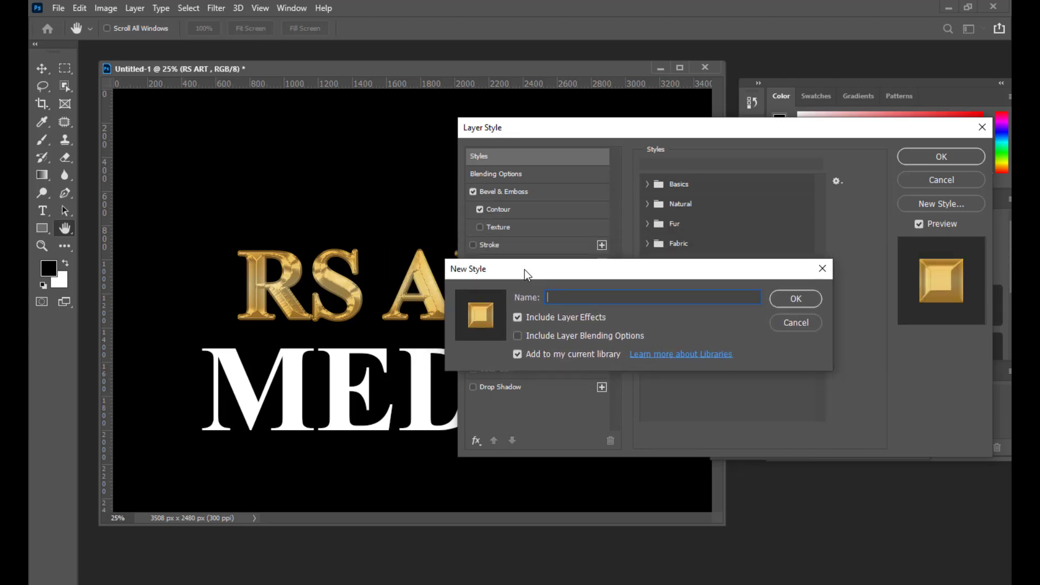
pyautogui.write('GOLDENMETAL')
pyautogui.click(796, 298)
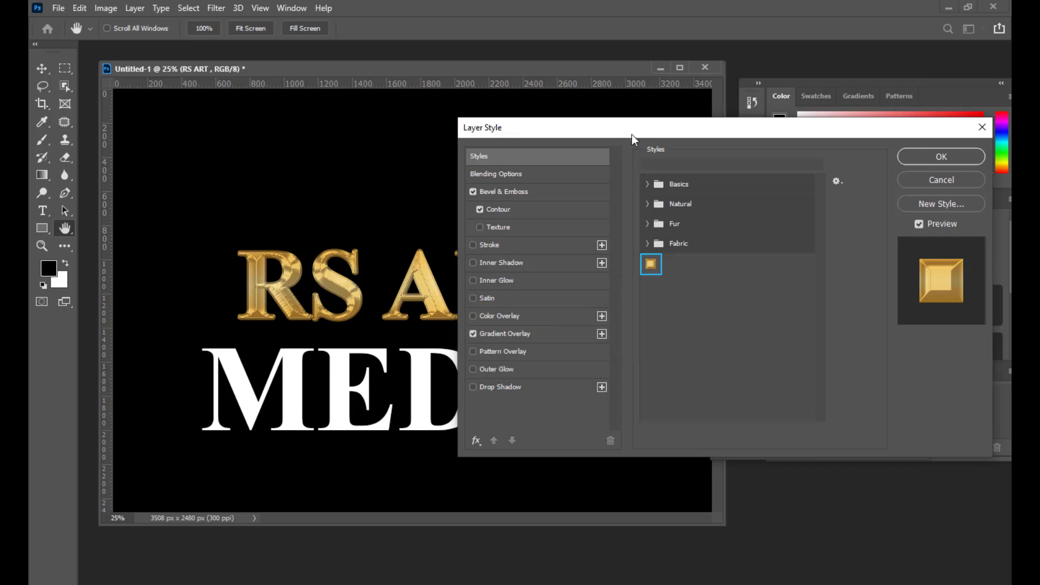
pyautogui.moveTo(633, 134); pyautogui.dragTo(701, 134)
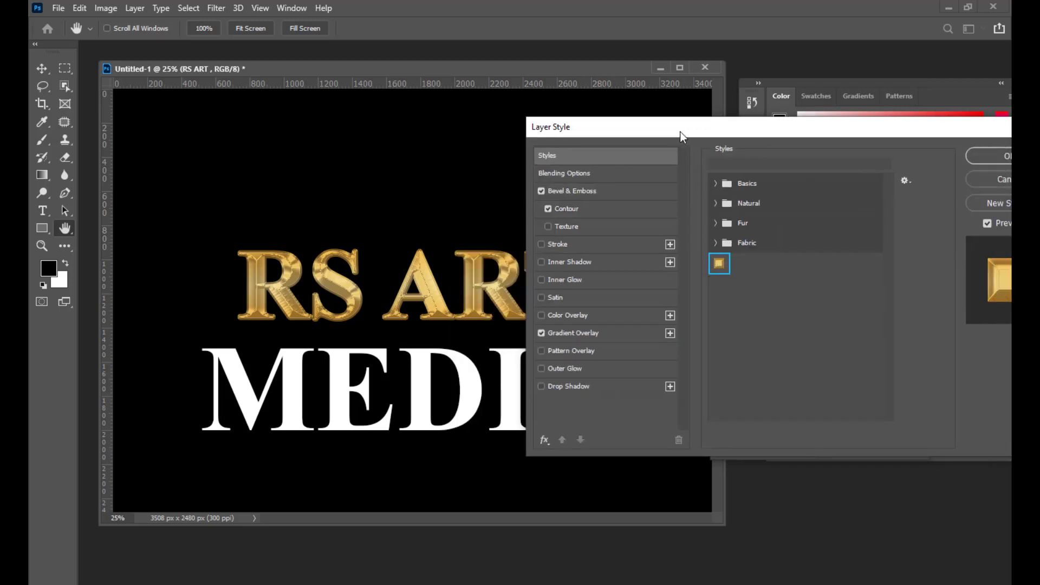
pyautogui.moveTo(681, 132); pyautogui.dragTo(584, 163)
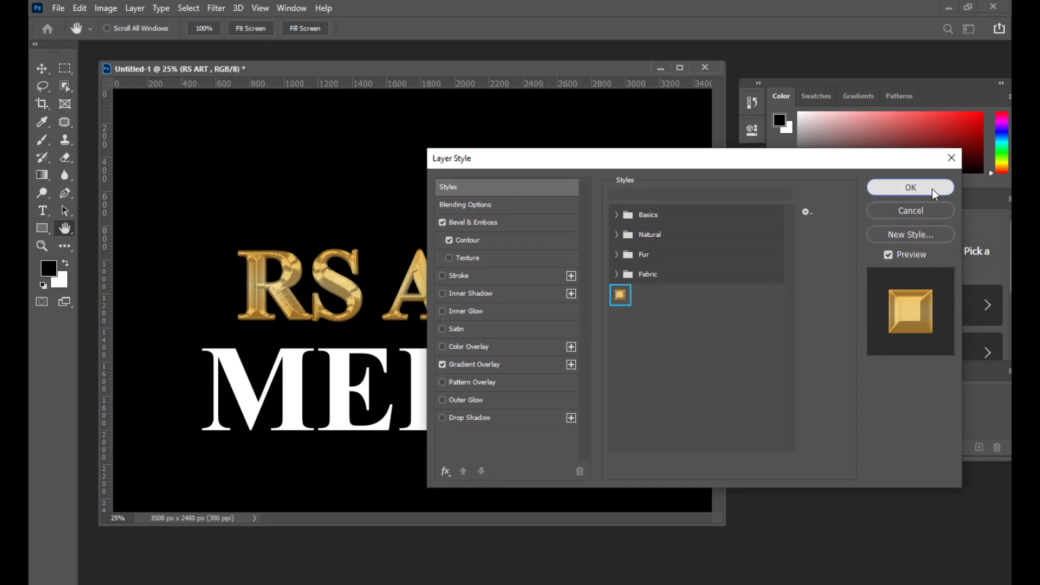
pyautogui.click(932, 190)
# Apply the saved GOLDENMETAL style preset to the MEDIA text layer.
pyautogui.click(816, 198)
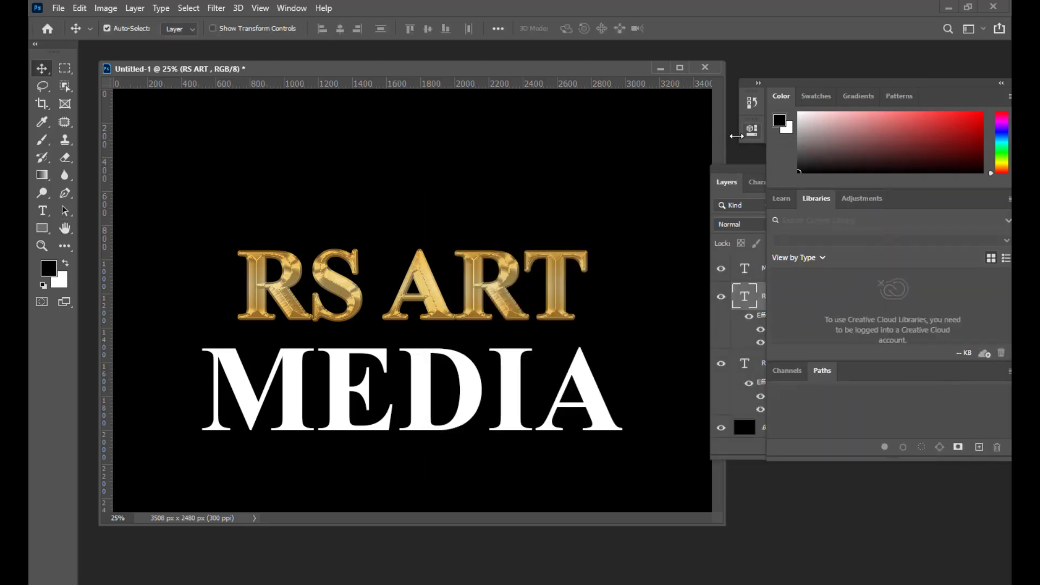
pyautogui.click(730, 174)
pyautogui.moveTo(731, 173); pyautogui.dragTo(681, 202)
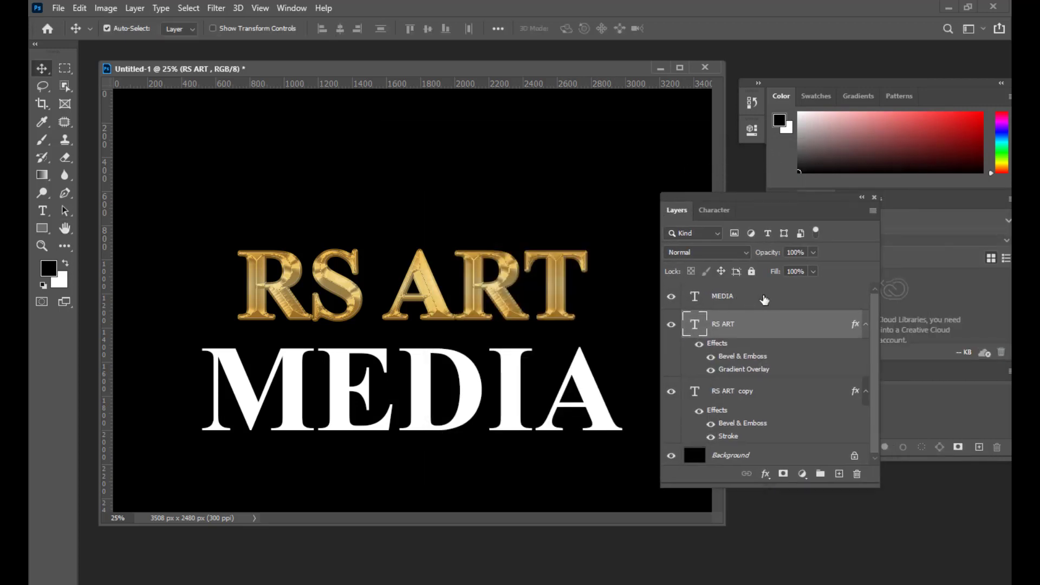
pyautogui.click(764, 299)
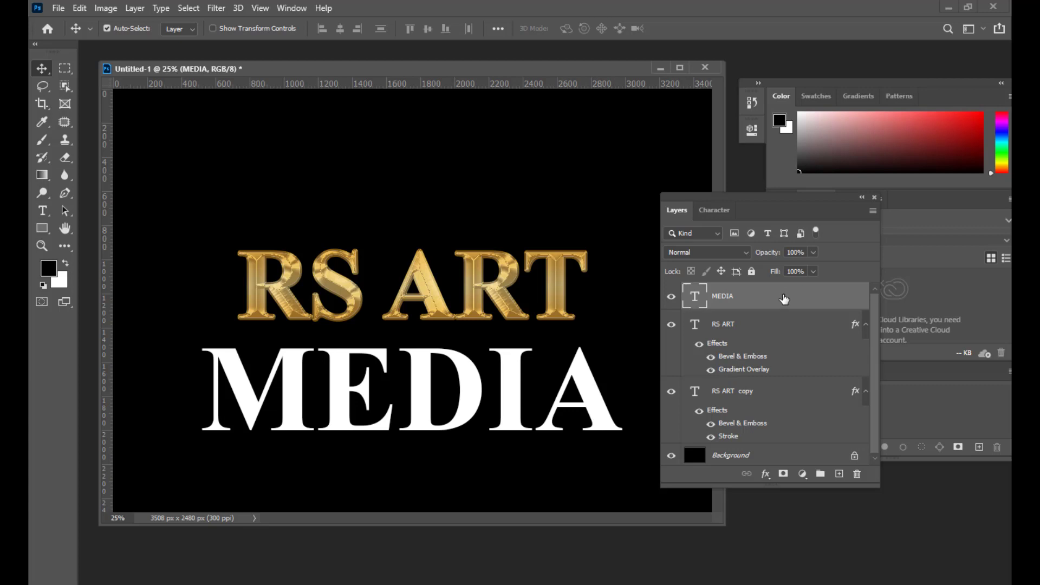
pyautogui.doubleClick(790, 298)
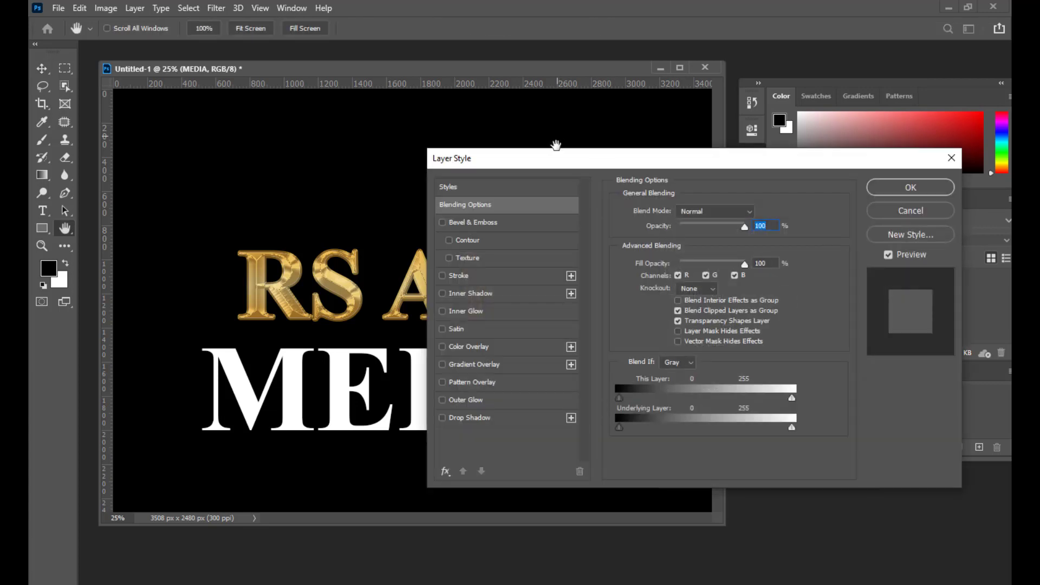
pyautogui.moveTo(554, 147); pyautogui.dragTo(708, 114)
pyautogui.click(645, 170)
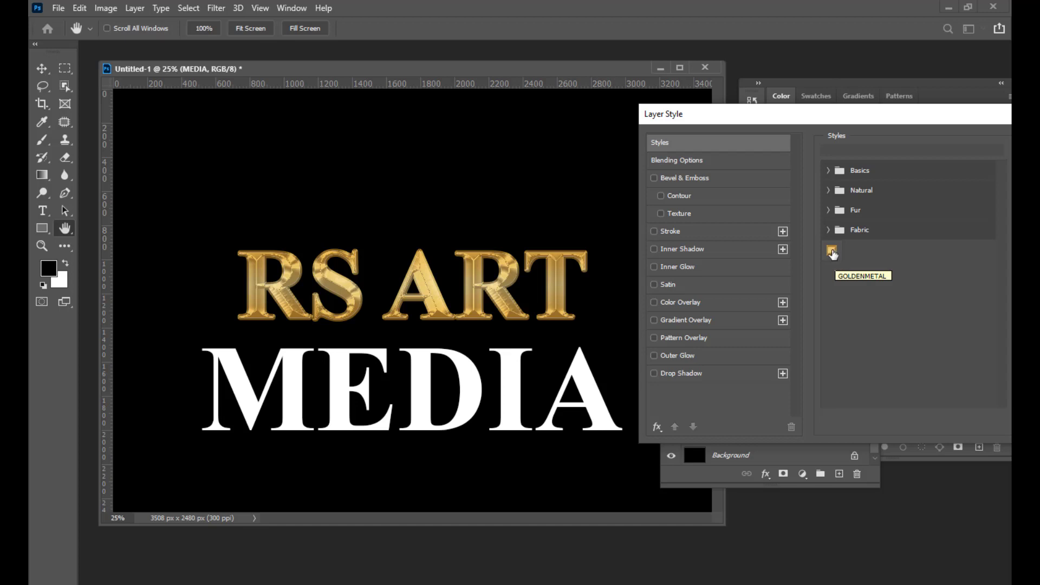
pyautogui.click(833, 252)
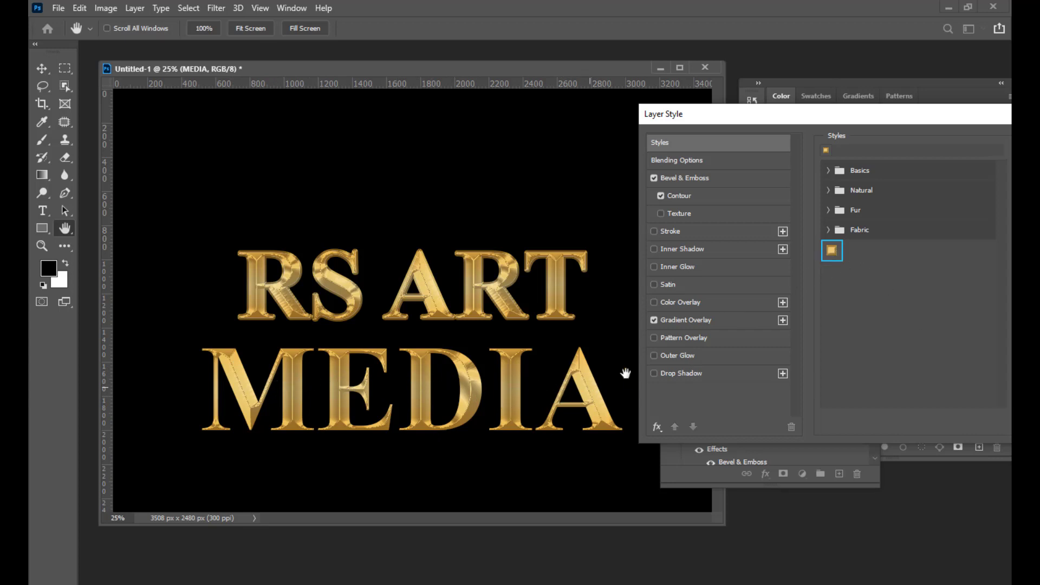
pyautogui.moveTo(824, 120); pyautogui.dragTo(611, 151)
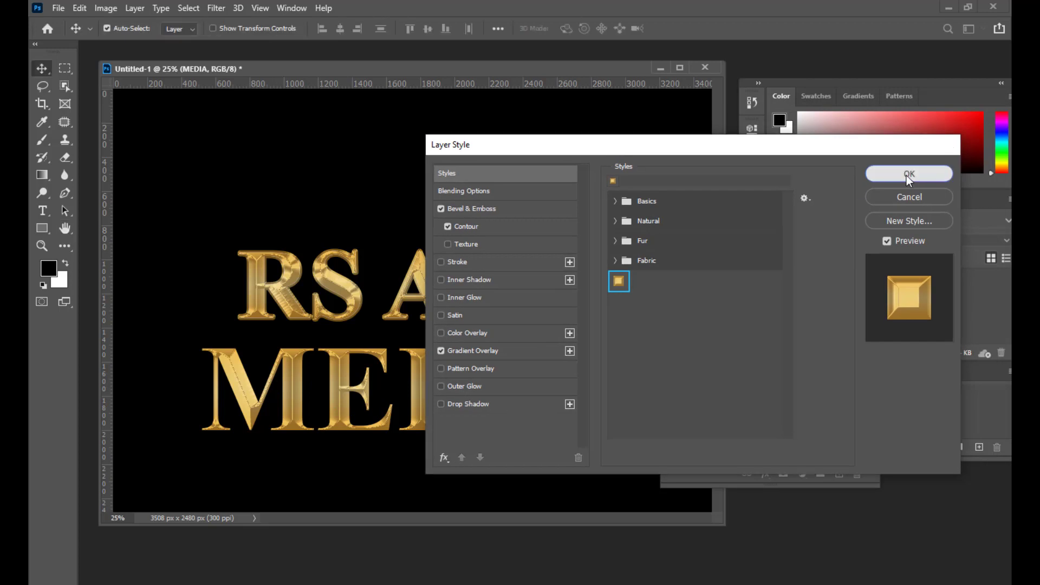
pyautogui.click(910, 175)
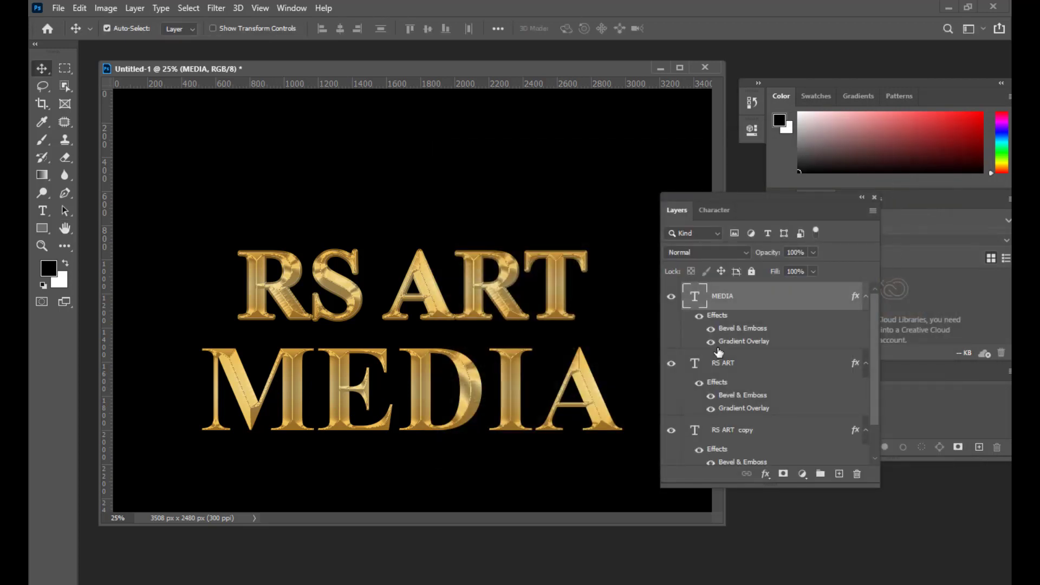
# Clear the layer style from the MEDIA text layer.
pyautogui.rightClick(716, 315)
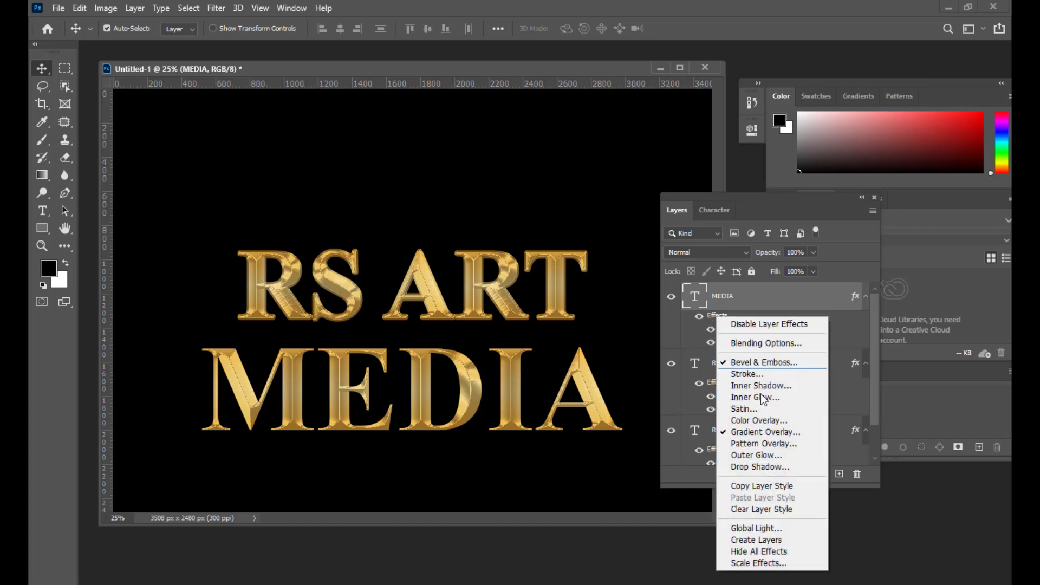
pyautogui.click(761, 510)
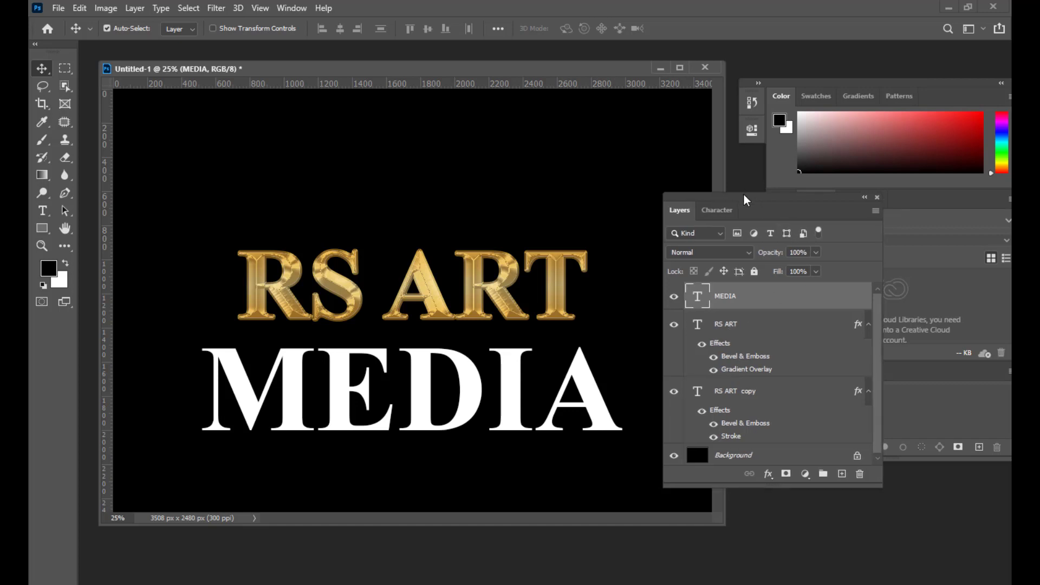
# Copy the layer effects of the RS ART layer onto the MEDIA layer.
pyautogui.moveTo(745, 197); pyautogui.dragTo(708, 172)
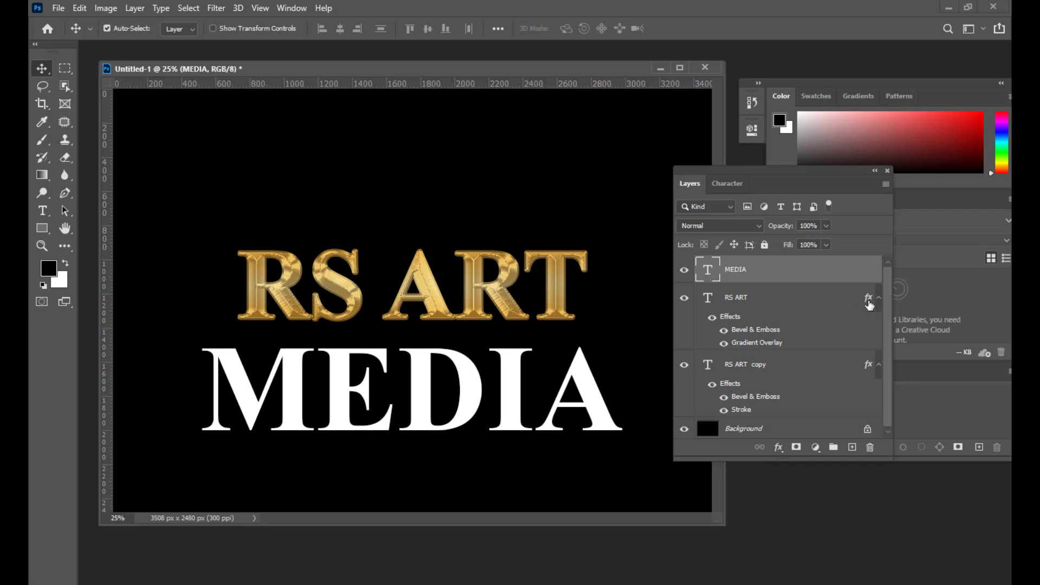
pyautogui.click(869, 303)
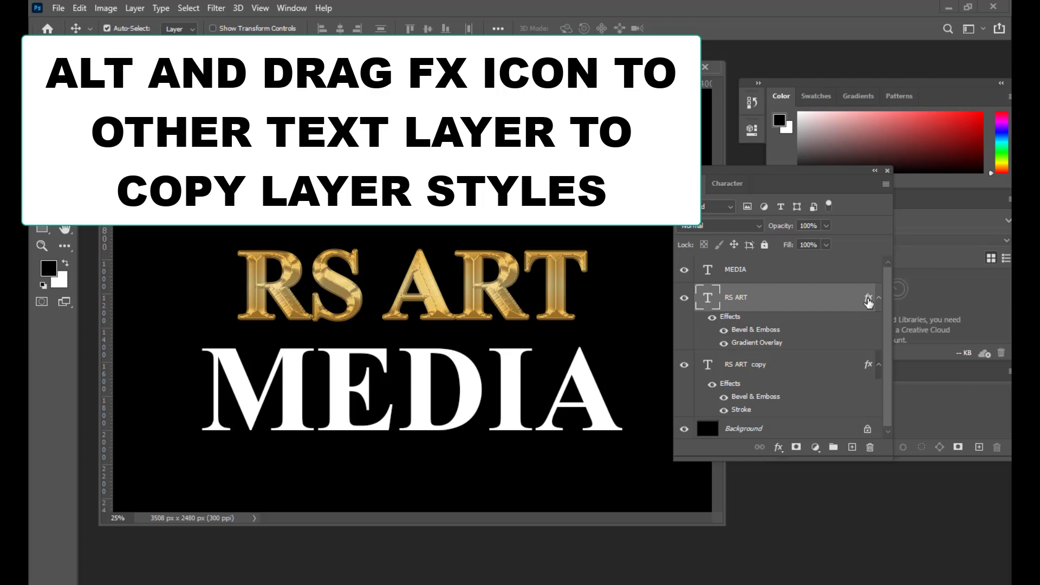
pyautogui.moveTo(868, 302); pyautogui.dragTo(867, 276)
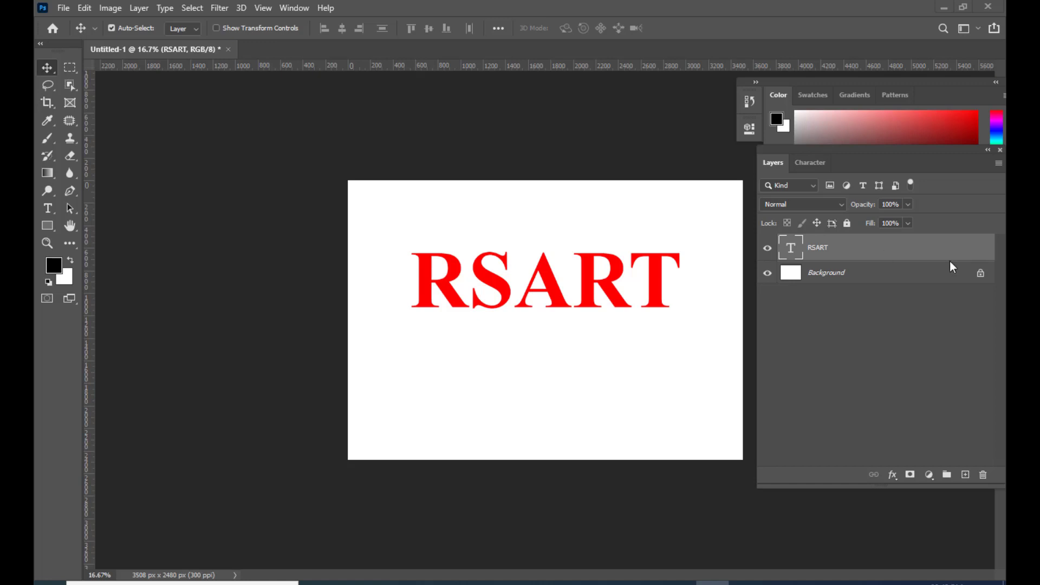
# Float the RSART document in its own enlarged window and bring the Layers panel next to the artwork.
pyautogui.moveTo(145, 48); pyautogui.dragTo(274, 104)
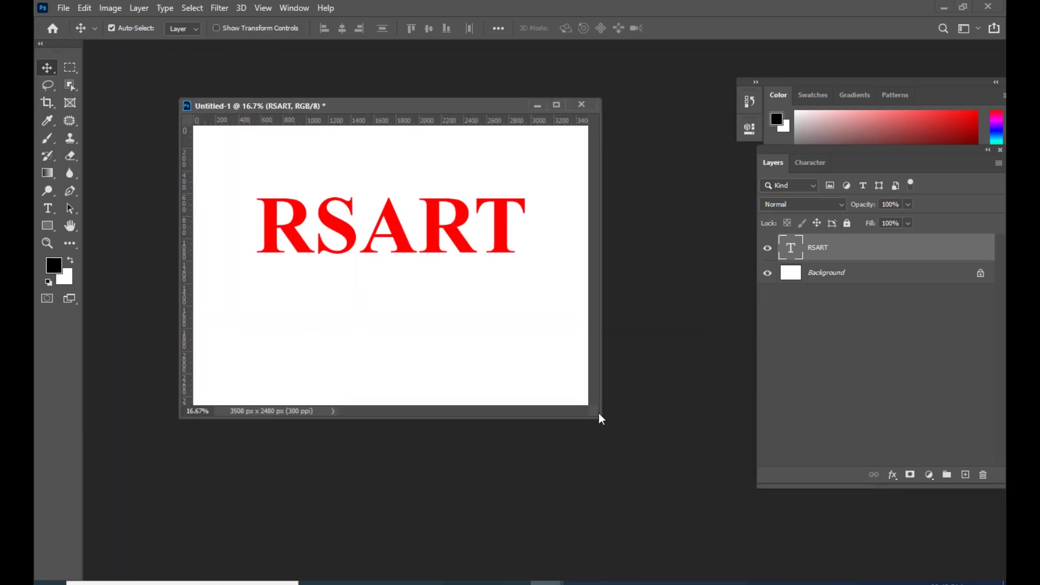
pyautogui.moveTo(600, 417); pyautogui.dragTo(761, 494)
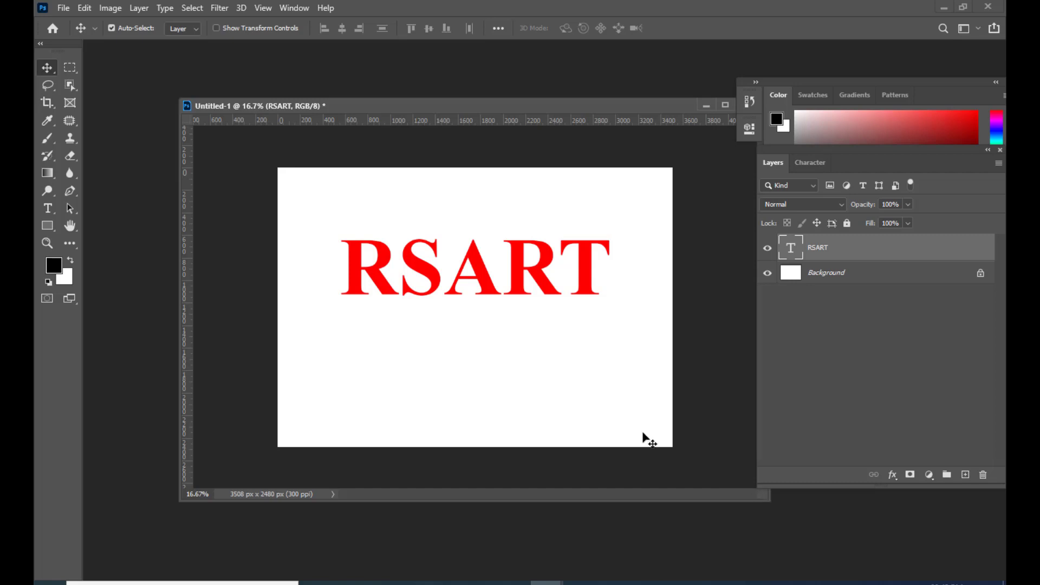
pyautogui.moveTo(511, 104); pyautogui.dragTo(465, 117)
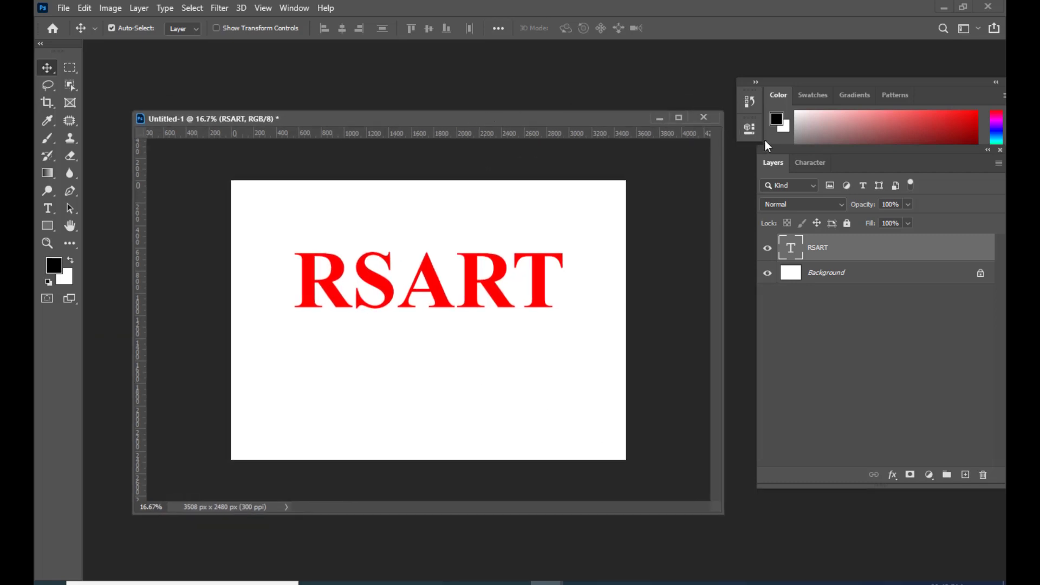
pyautogui.moveTo(763, 150); pyautogui.dragTo(658, 157)
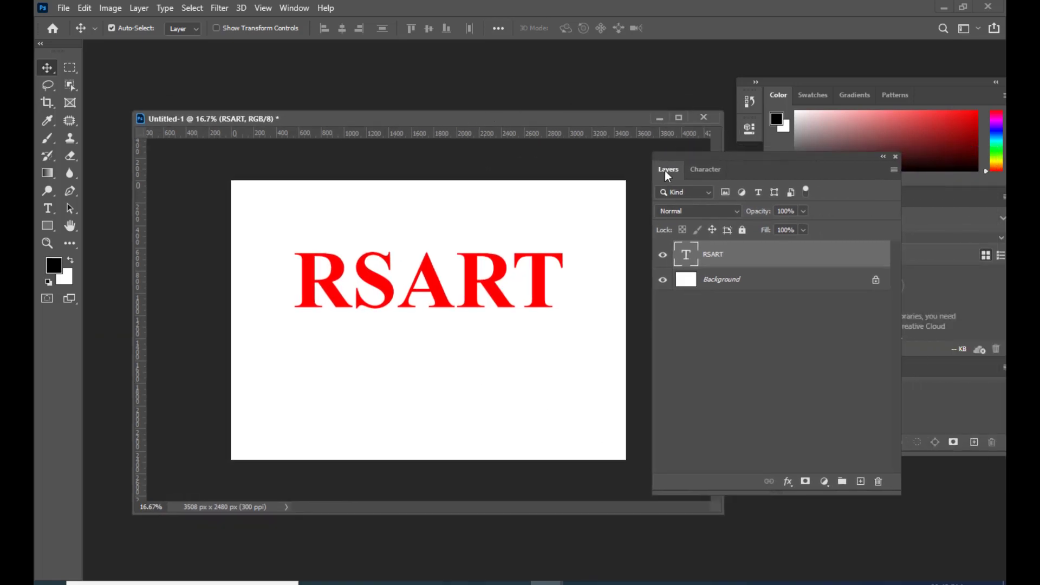
# Check the RSART text layer's rasterize option and move the Layers panel clear of the document window.
pyautogui.rightClick(751, 256)
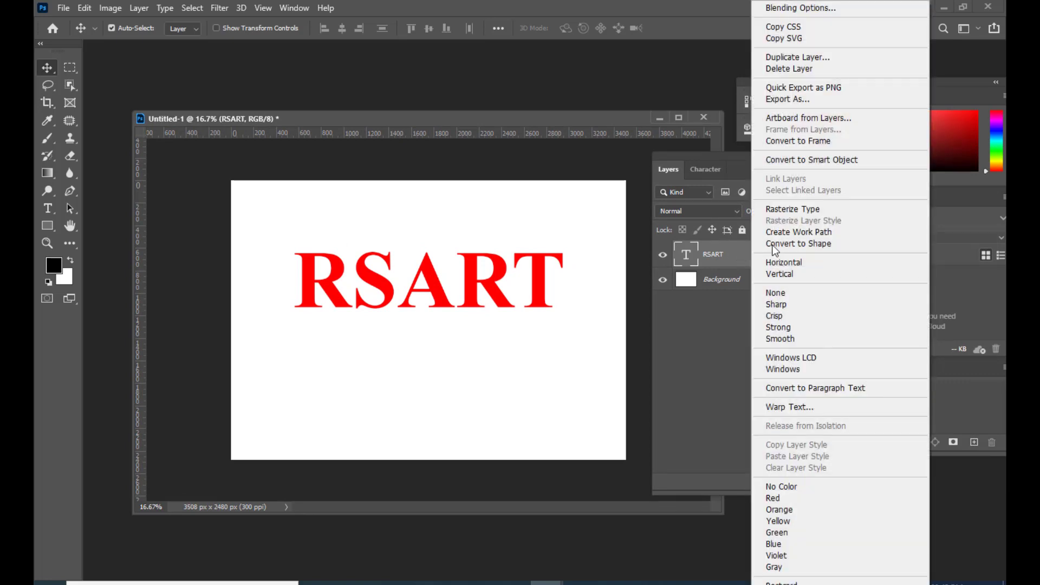
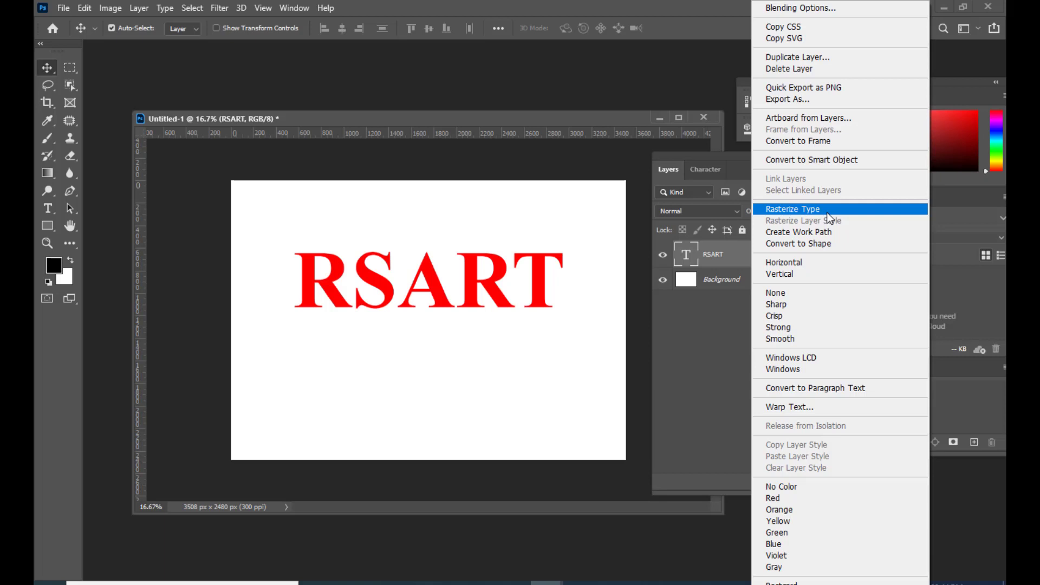
pyautogui.click(729, 264)
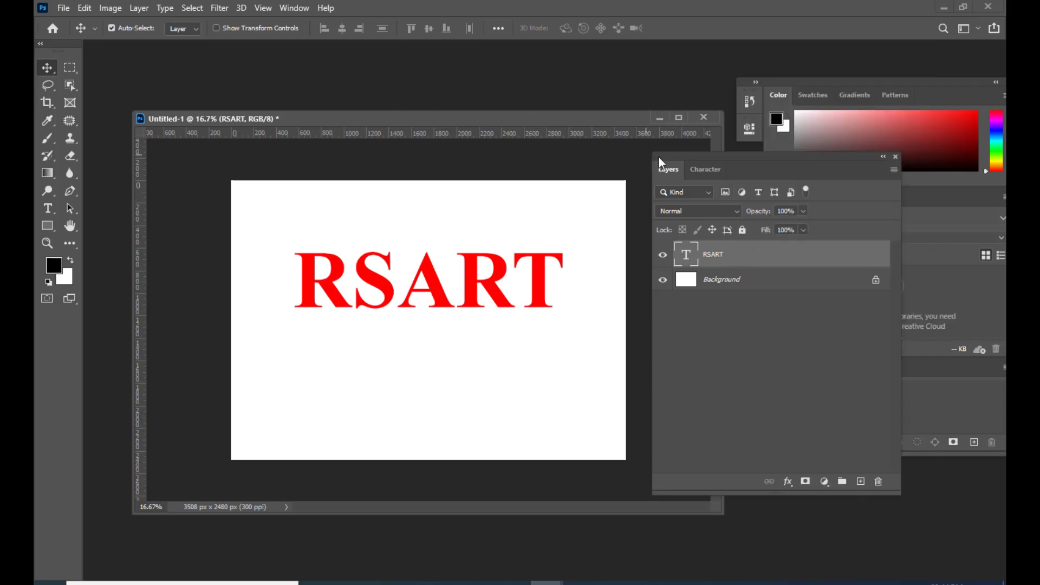
pyautogui.moveTo(684, 157); pyautogui.dragTo(742, 157)
pyautogui.moveTo(560, 122); pyautogui.dragTo(537, 137)
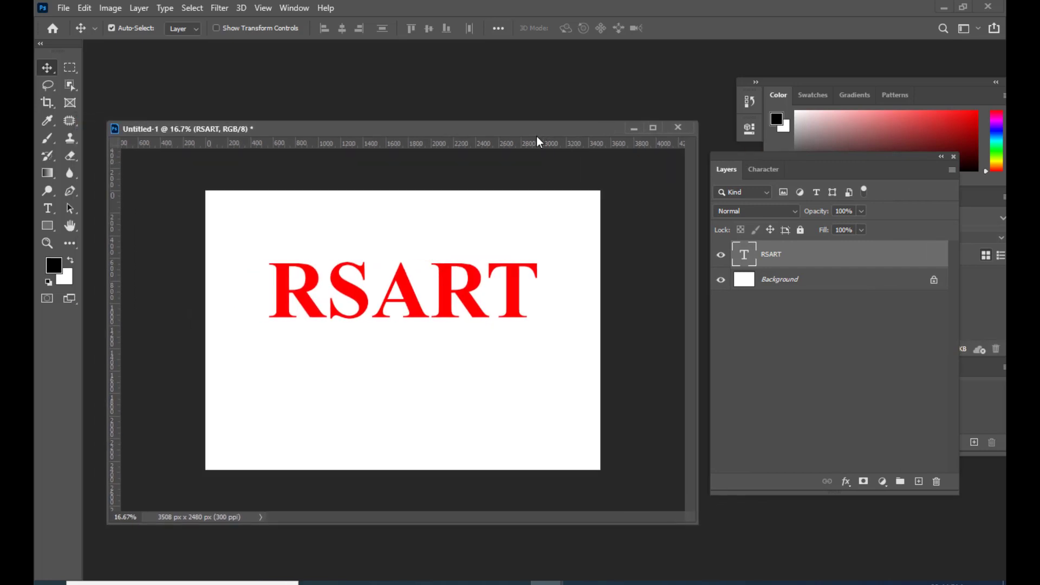
# Skew the RSART text layer slightly sideways by its upper edge, with a horizontal skew of about 0.82°, and check the other transform options.
pyautogui.hotkey('ctrl', 't')
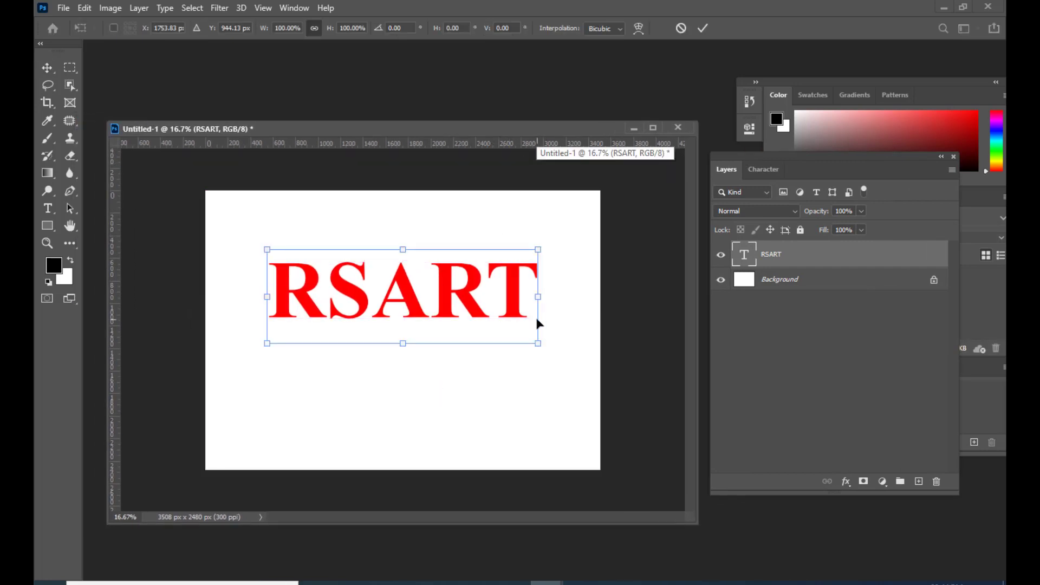
pyautogui.moveTo(451, 128); pyautogui.dragTo(466, 125)
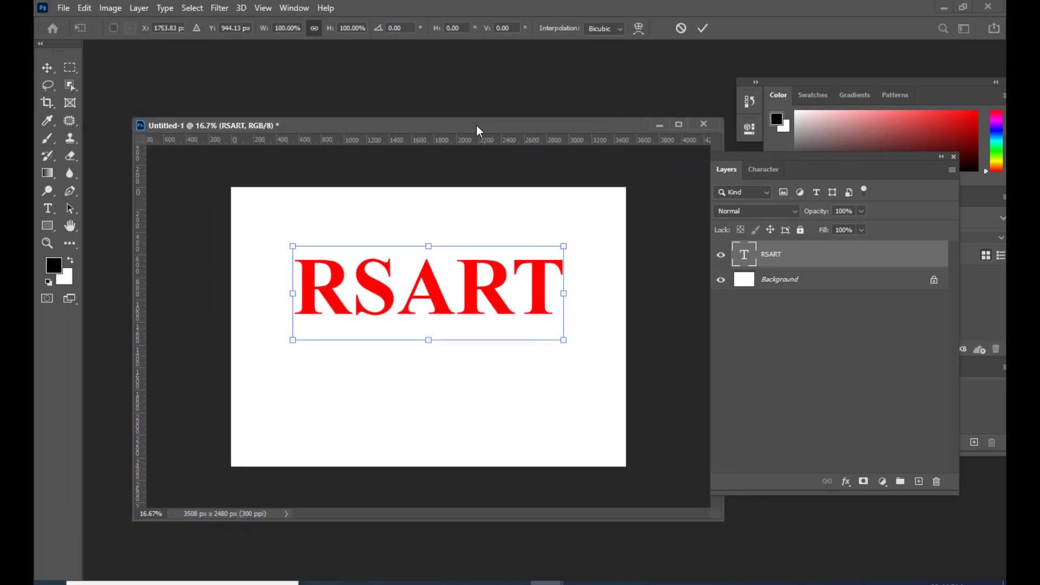
pyautogui.rightClick(486, 265)
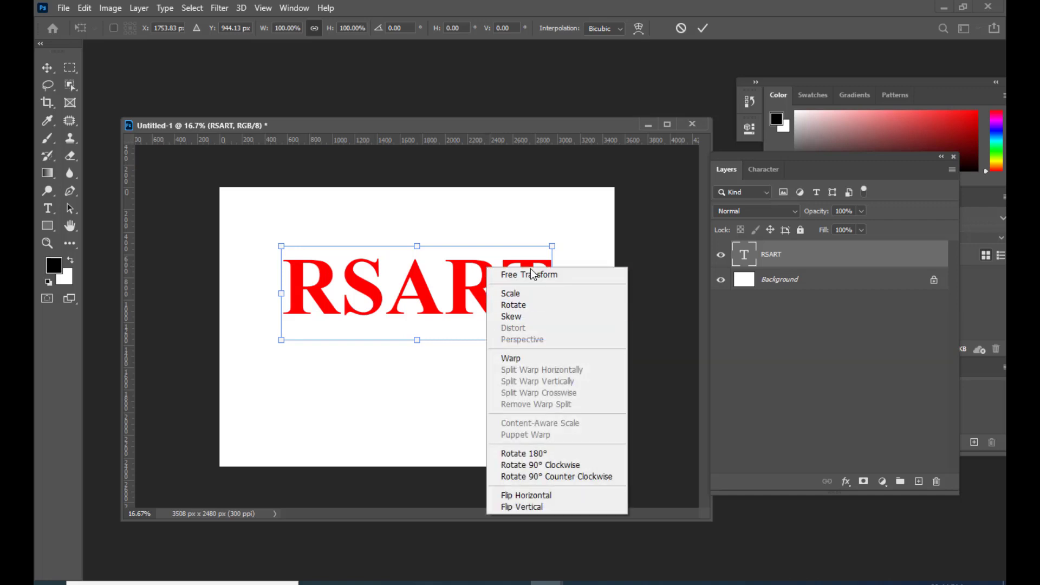
pyautogui.click(522, 319)
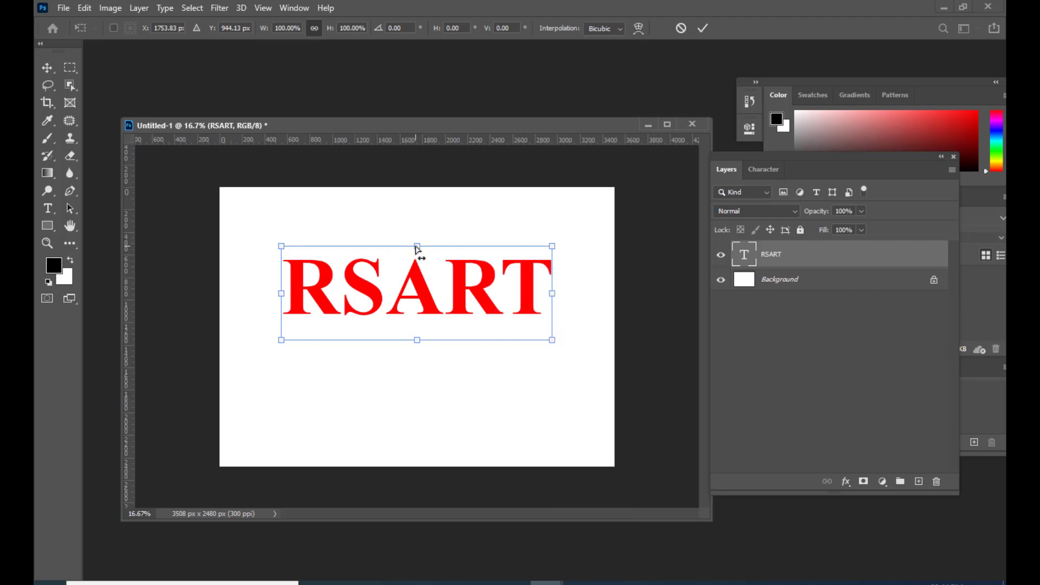
pyautogui.moveTo(418, 247)
pyautogui.mouseDown()
pyautogui.moveTo(473, 249)
pyautogui.moveTo(364, 248)
pyautogui.moveTo(494, 253)
pyautogui.moveTo(344, 251)
pyautogui.moveTo(484, 255)
pyautogui.moveTo(404, 252)
pyautogui.moveTo(473, 253)
pyautogui.moveTo(417, 253)
pyautogui.mouseUp()
pyautogui.rightClick(483, 275)
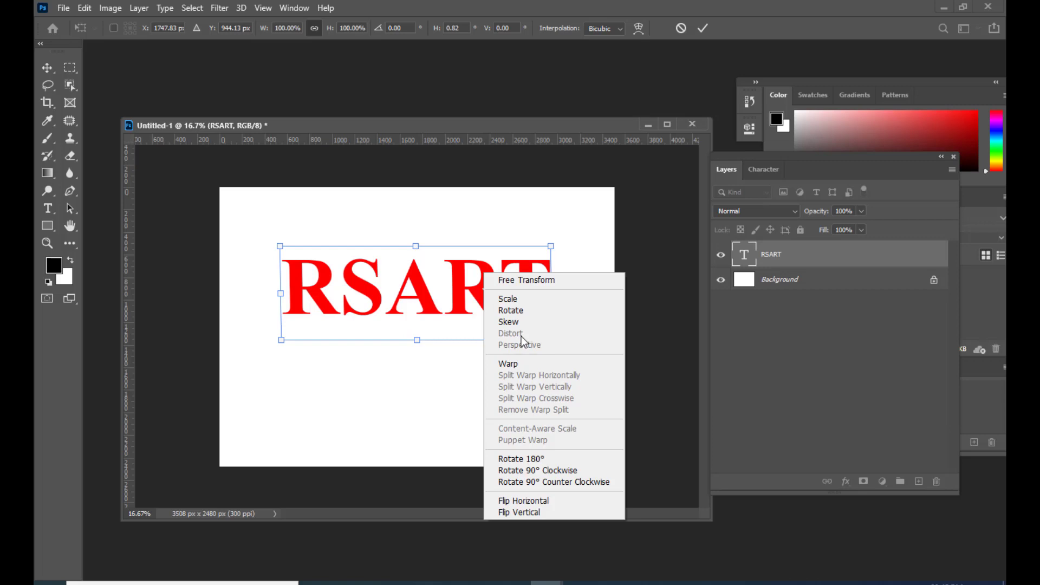
pyautogui.click(438, 315)
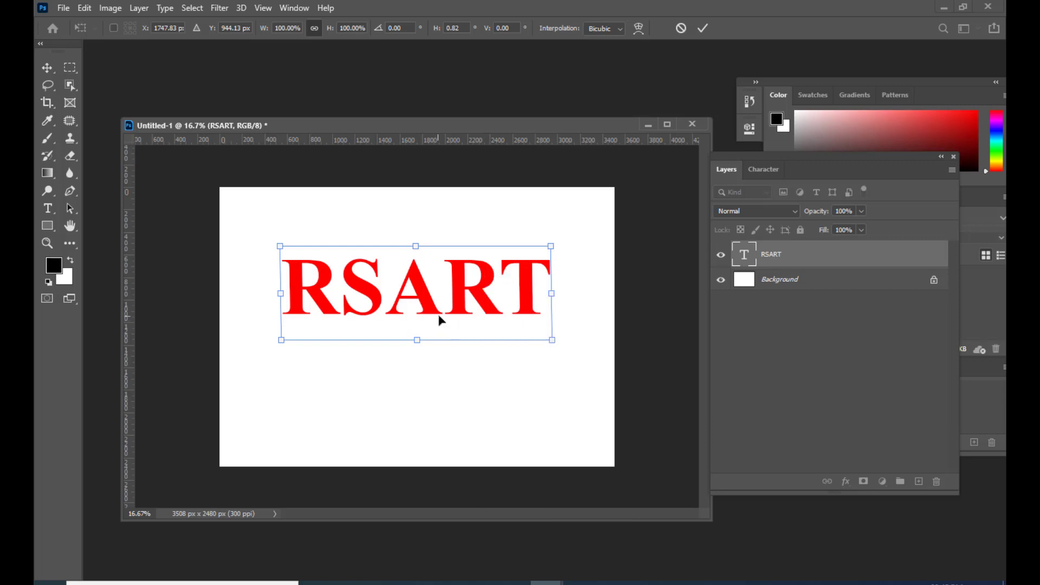
pyautogui.press('Return')
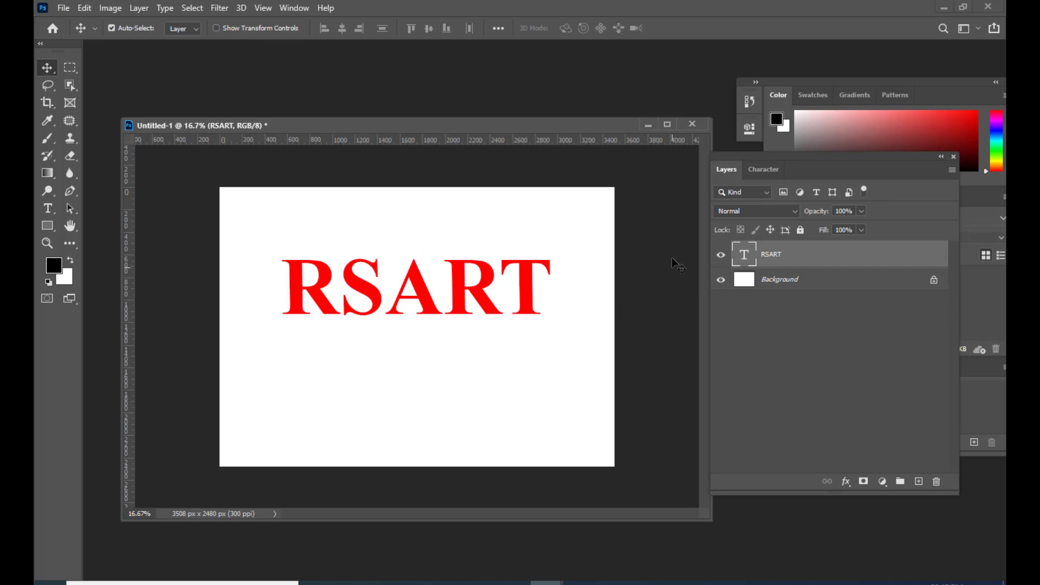
# Rasterize the RSART text layer.
pyautogui.moveTo(576, 122); pyautogui.dragTo(565, 124)
pyautogui.moveTo(753, 159); pyautogui.dragTo(744, 157)
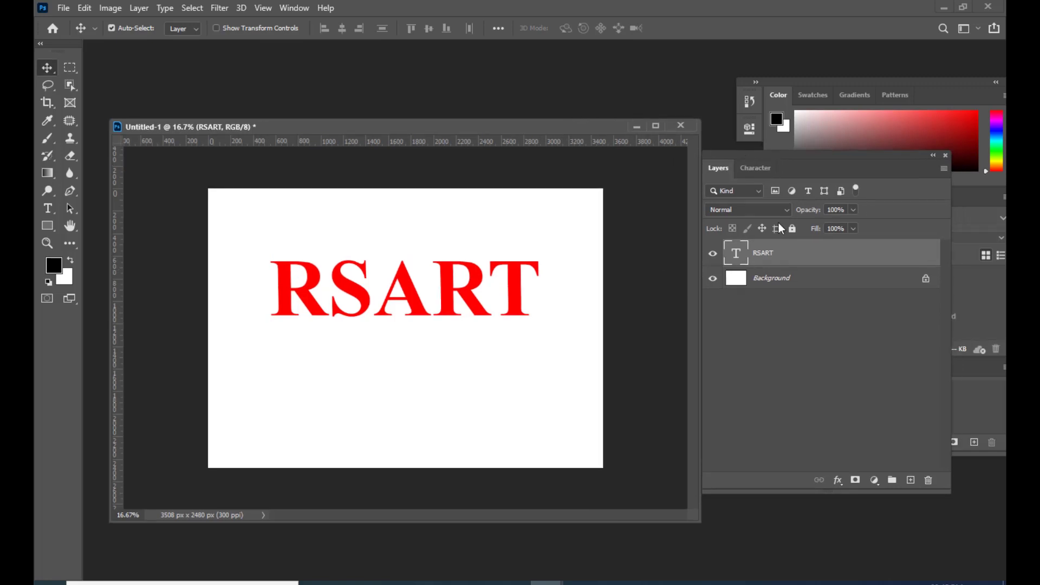
pyautogui.rightClick(801, 252)
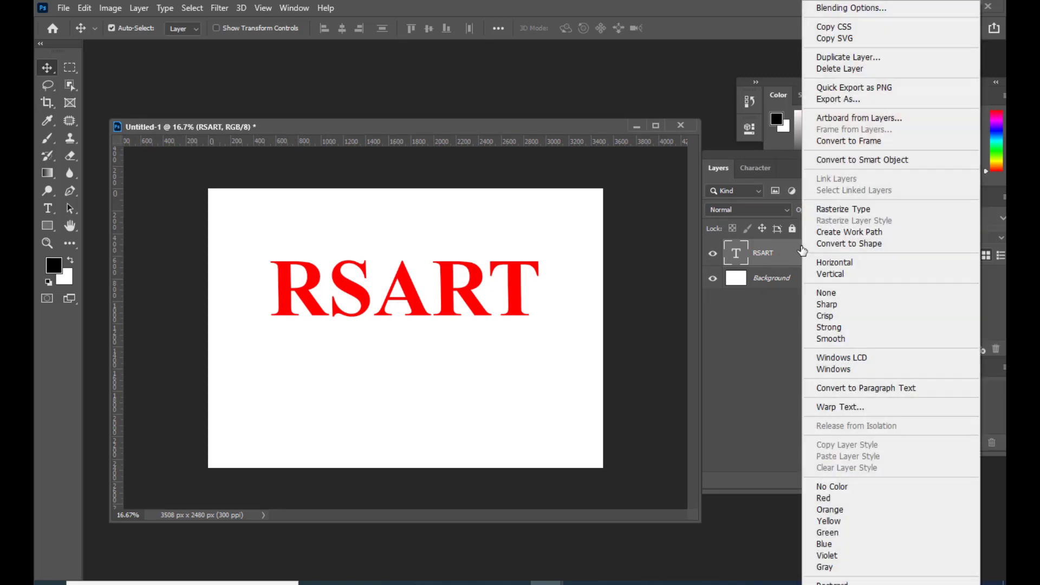
pyautogui.click(844, 210)
# Place the Layers panel beside the document window and move the rasterized RSART text slightly down and to the left.
pyautogui.moveTo(379, 125)
pyautogui.mouseDown()
pyautogui.moveTo(327, 126)
pyautogui.moveTo(392, 125)
pyautogui.mouseUp()
pyautogui.moveTo(736, 165); pyautogui.dragTo(695, 169)
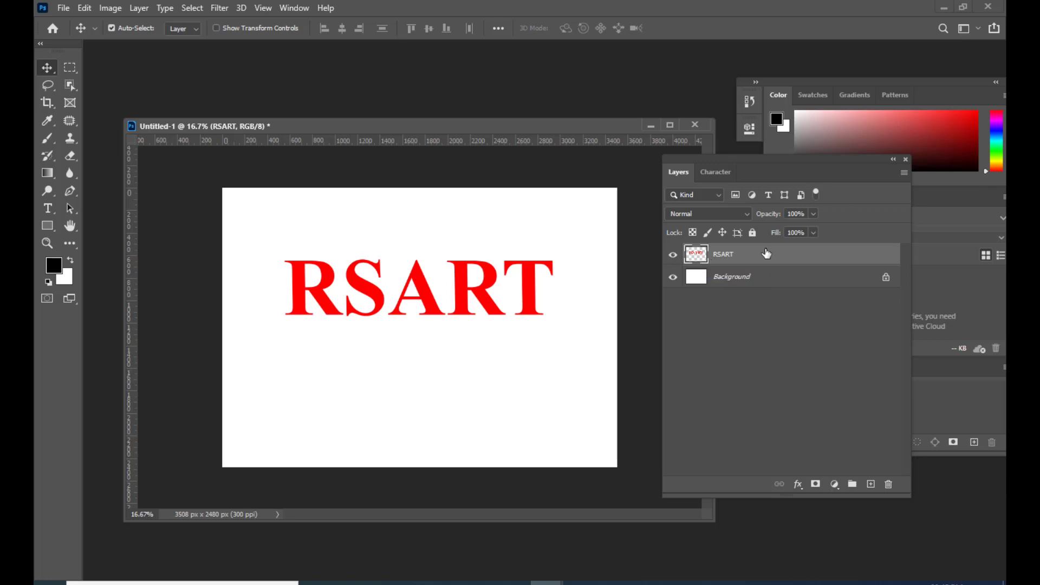
pyautogui.moveTo(693, 162); pyautogui.dragTo(700, 166)
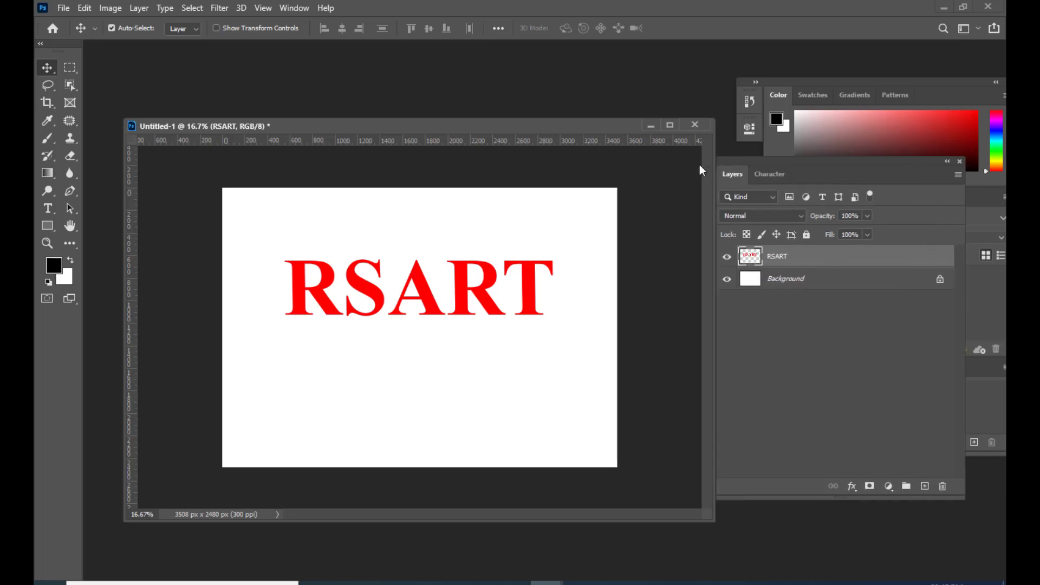
pyautogui.moveTo(515, 131)
pyautogui.mouseDown()
pyautogui.moveTo(513, 115)
pyautogui.moveTo(511, 145)
pyautogui.mouseUp()
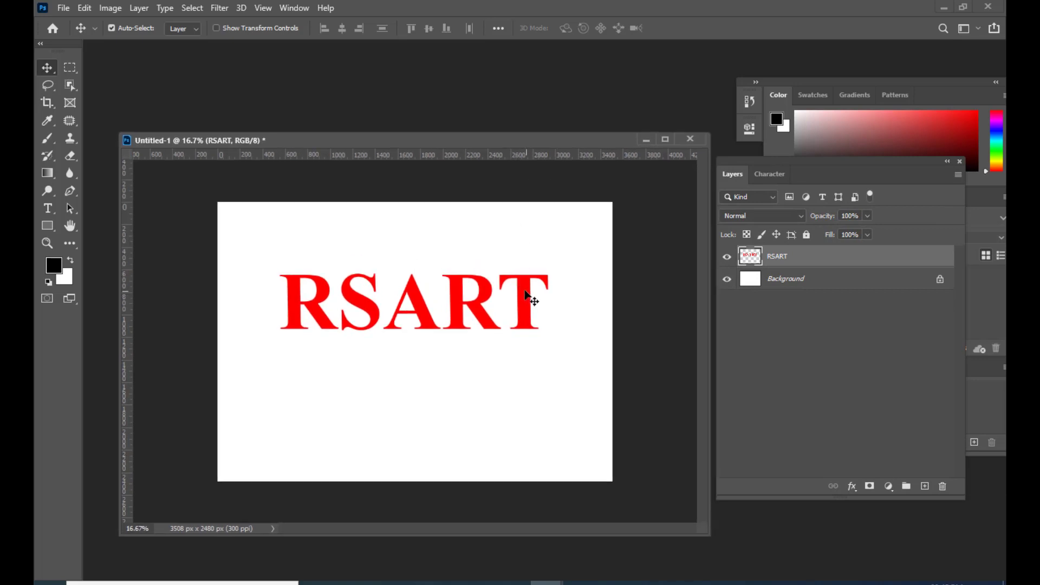
pyautogui.moveTo(529, 297)
pyautogui.mouseDown()
pyautogui.moveTo(492, 295)
pyautogui.moveTo(518, 308)
pyautogui.mouseUp()
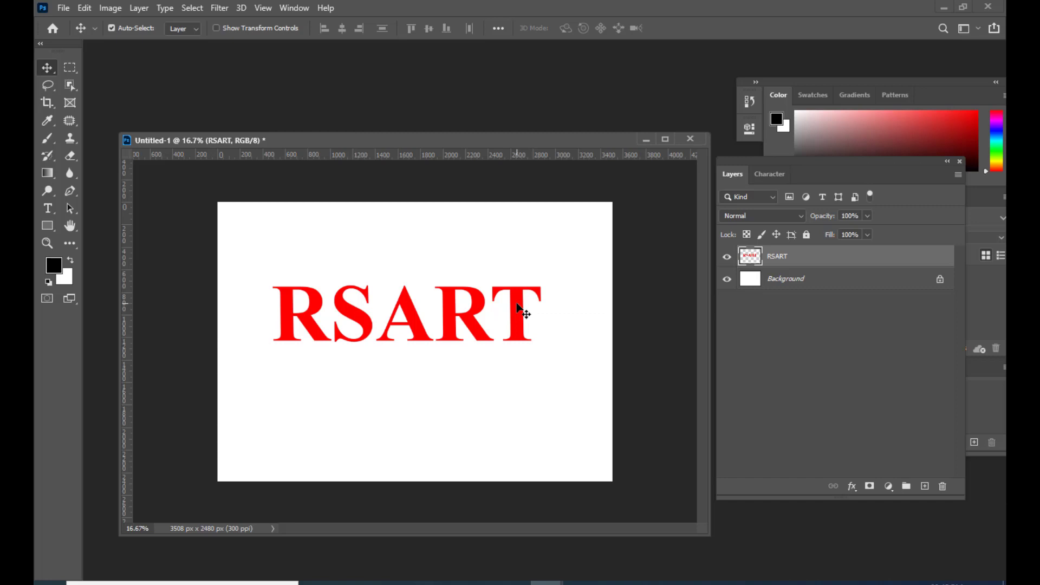
# Try a Distort transform on the RSART layer that enlarges the R end and narrows the T end, and undo it.
pyautogui.press('ctrl')
pyautogui.hotkey('ctrl', 't')
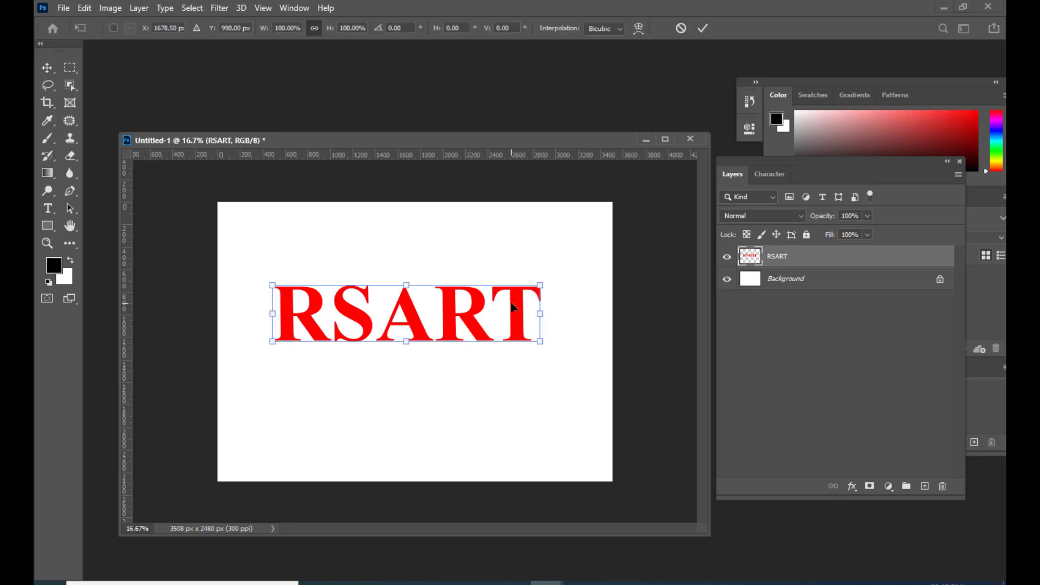
pyautogui.rightClick(512, 303)
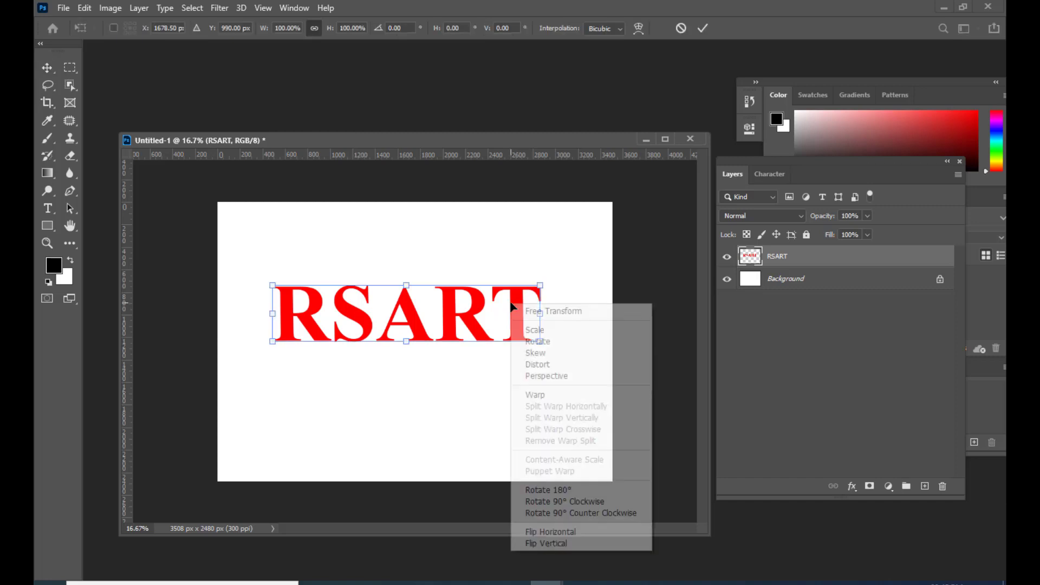
pyautogui.click(570, 367)
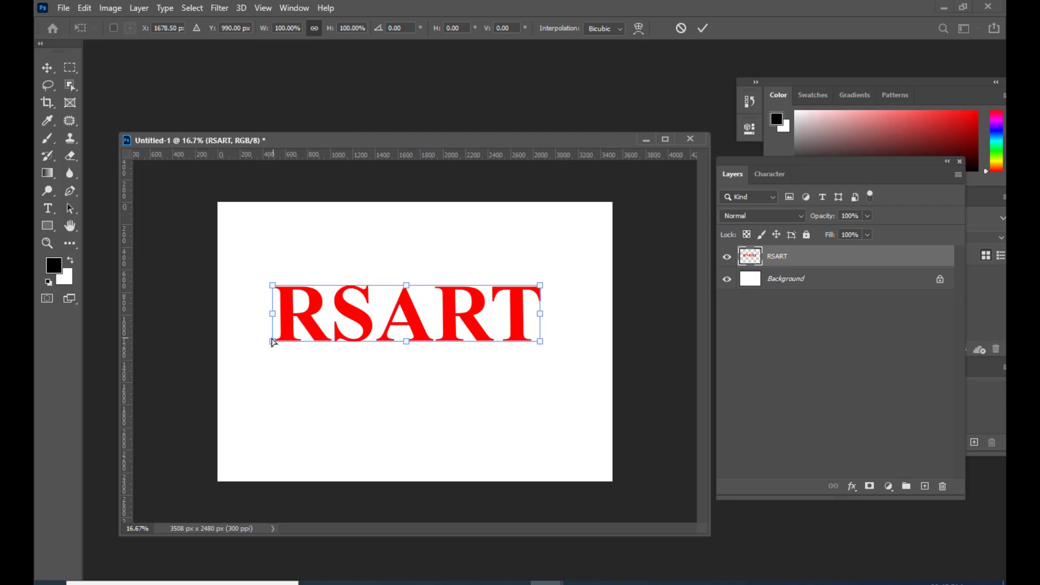
pyautogui.moveTo(272, 342); pyautogui.dragTo(279, 405)
pyautogui.moveTo(544, 345); pyautogui.dragTo(540, 335)
pyautogui.moveTo(541, 291); pyautogui.dragTo(542, 296)
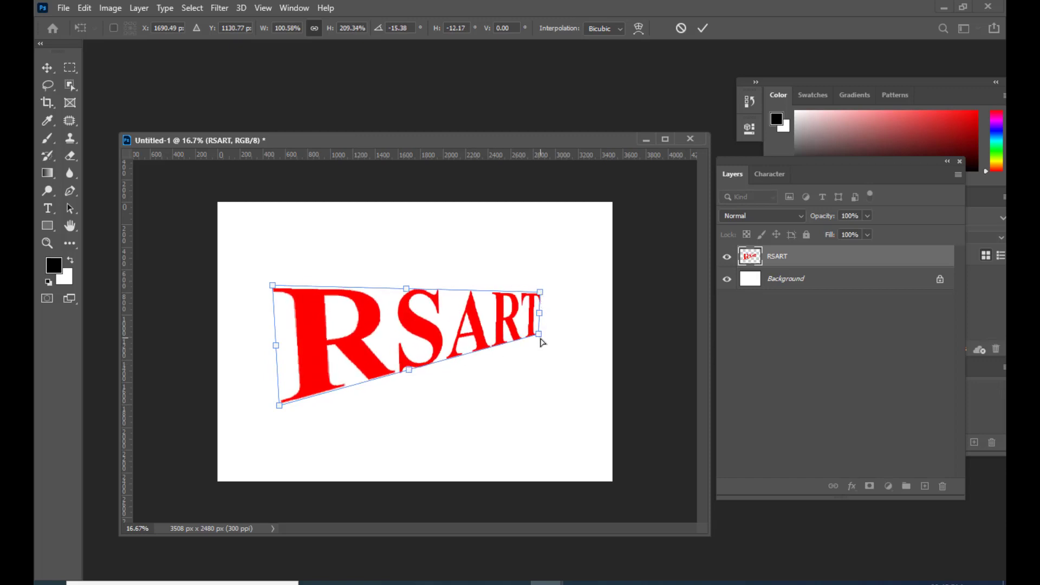
pyautogui.moveTo(539, 334); pyautogui.dragTo(538, 323)
pyautogui.press('Return')
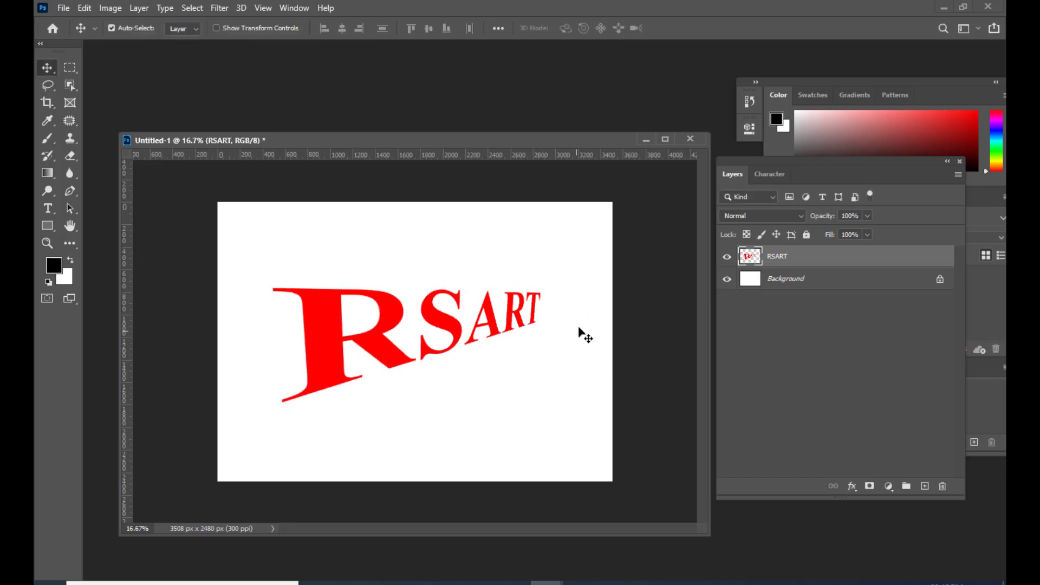
pyautogui.press('ctrl')
pyautogui.hotkey('ctrl', 'z')
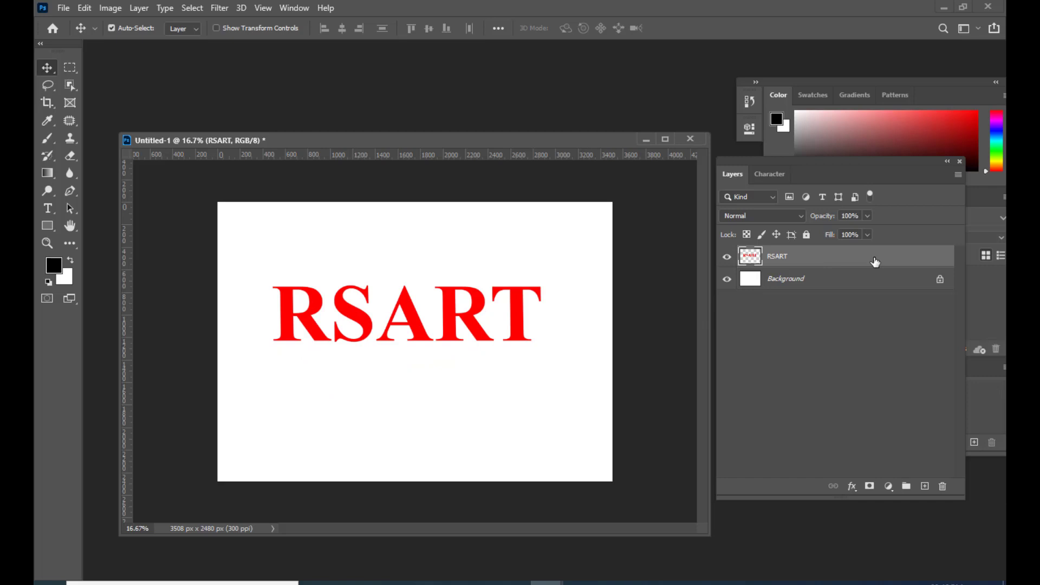
# Duplicate the RSART layer and place the copy directly below the original text.
pyautogui.hotkey('ctrl', 'j')
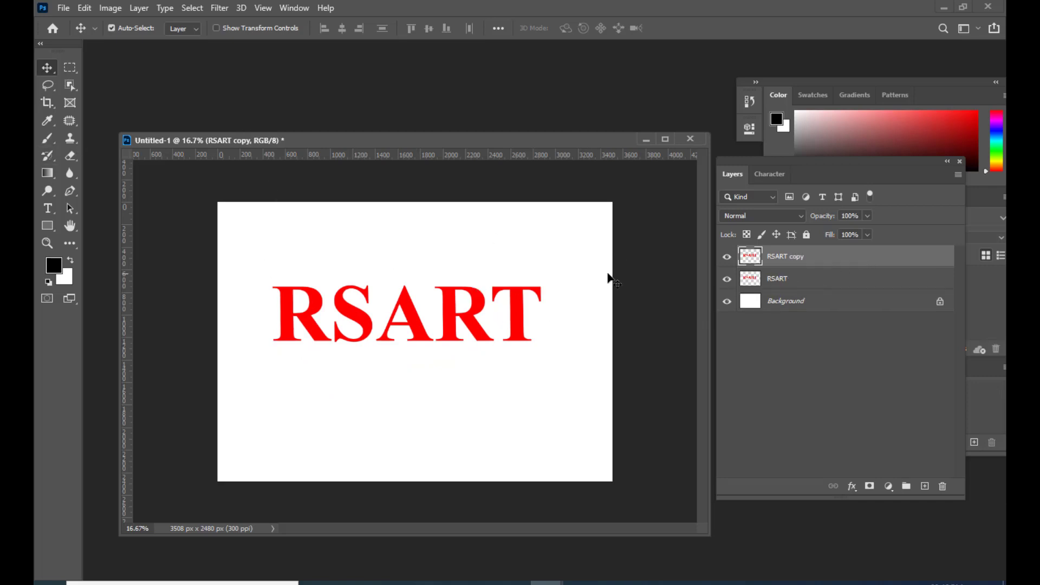
pyautogui.moveTo(479, 319); pyautogui.dragTo(479, 366)
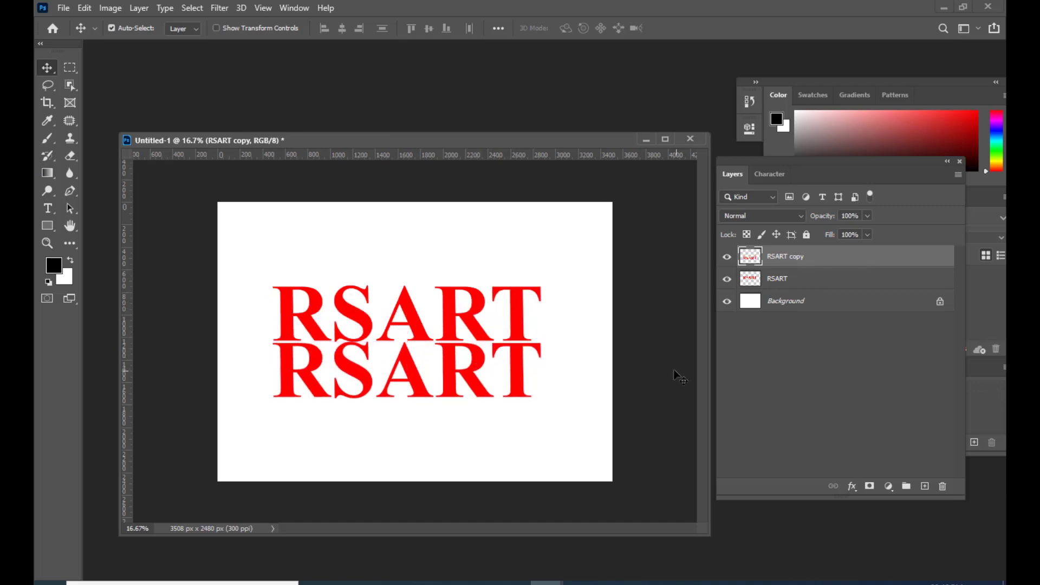
# Distort the original RSART layer in perspective, with a tall R end and a small T end, and shift it slightly up and left.
pyautogui.click(792, 279)
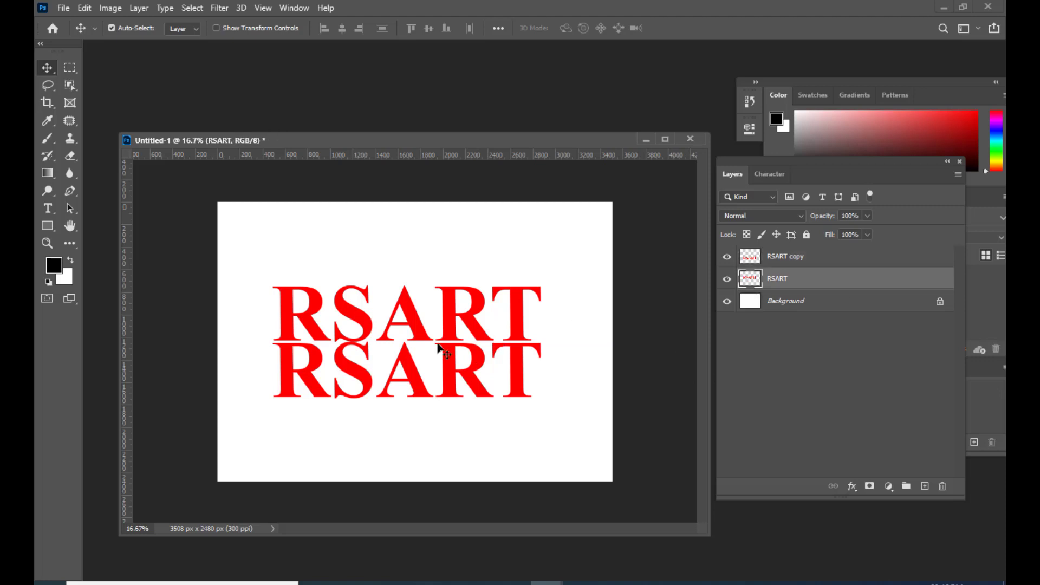
pyautogui.hotkey('ctrl', 't')
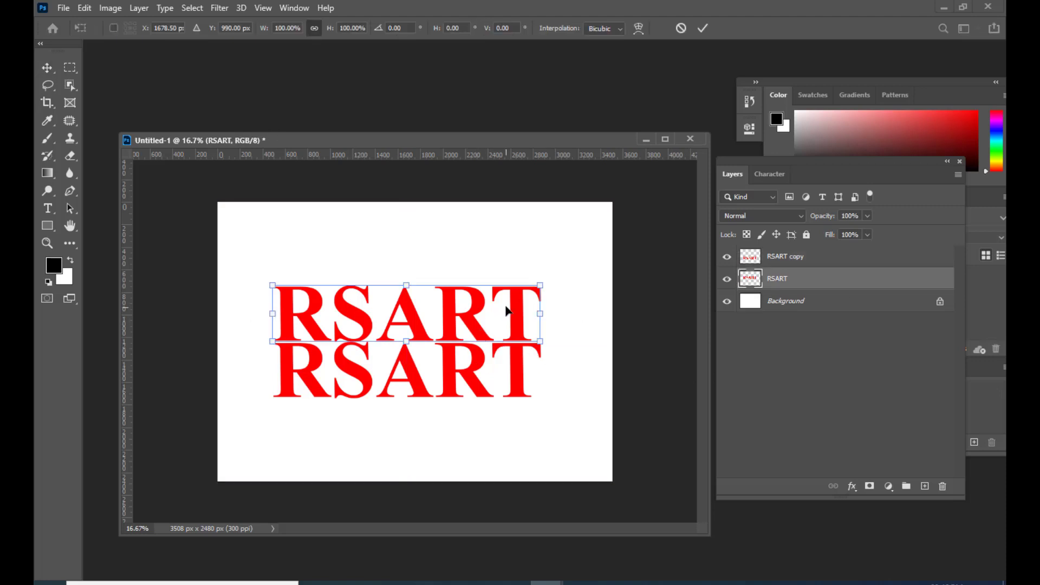
pyautogui.rightClick(512, 300)
pyautogui.click(544, 363)
pyautogui.moveTo(275, 278); pyautogui.dragTo(276, 221)
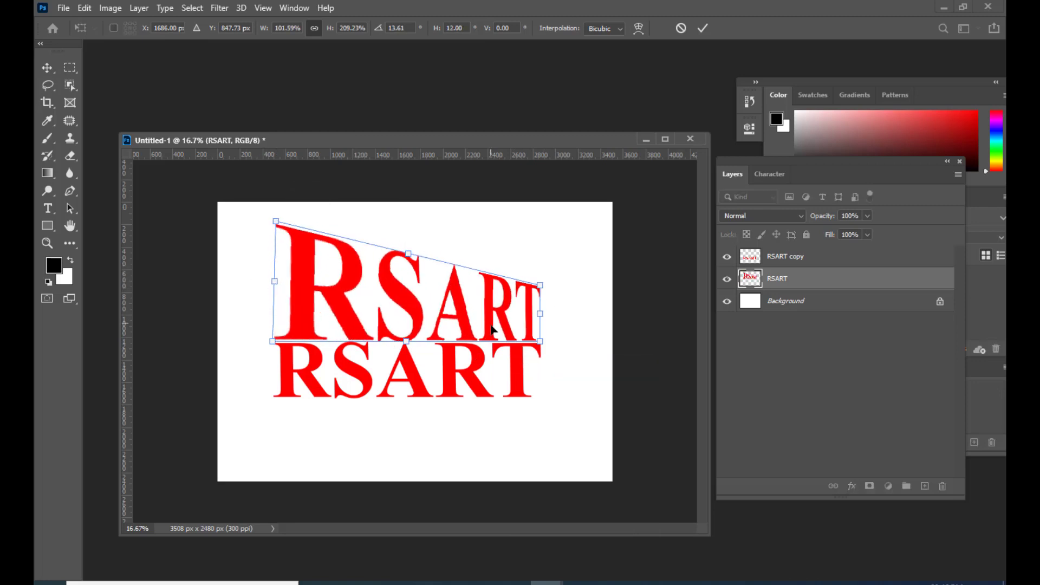
pyautogui.moveTo(537, 342); pyautogui.dragTo(534, 274)
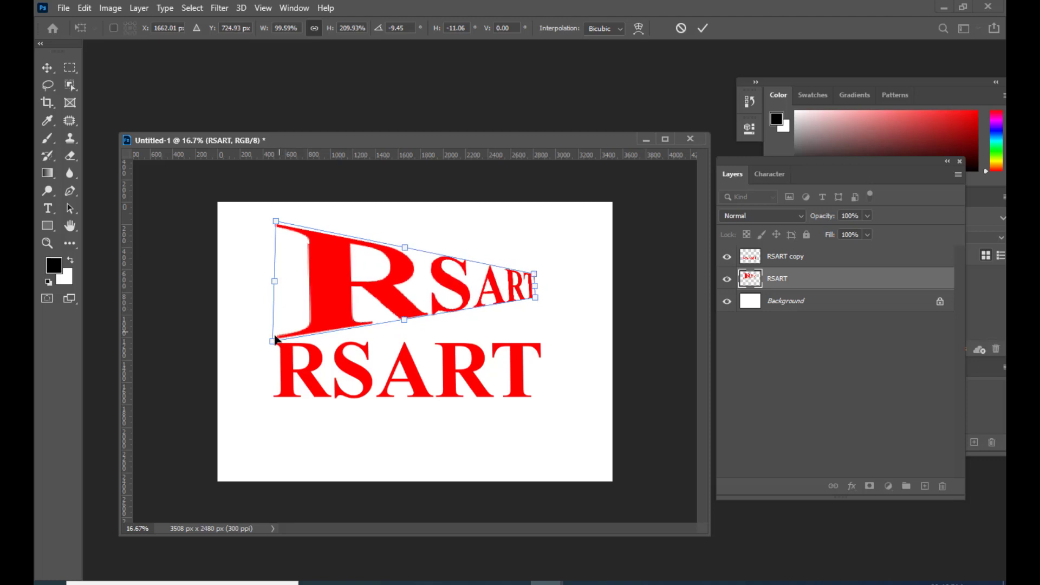
pyautogui.moveTo(274, 343); pyautogui.dragTo(267, 339)
pyautogui.moveTo(535, 300); pyautogui.dragTo(539, 299)
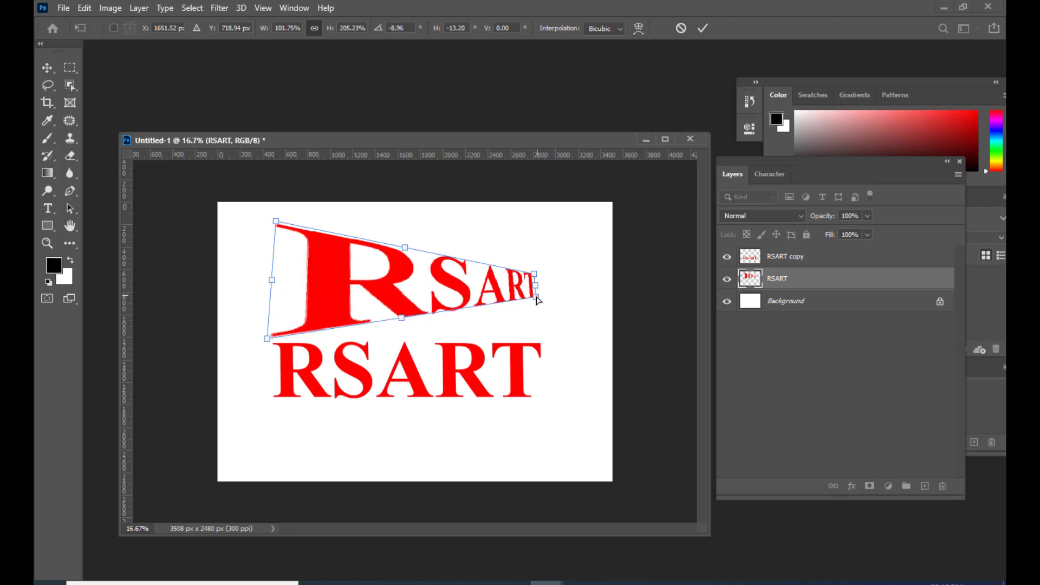
pyautogui.press('Return')
pyautogui.moveTo(464, 297); pyautogui.dragTo(450, 292)
# Distort the RSART copy layer into a mirrored perspective shape below the original, with a wide R end and a narrow T end.
pyautogui.click(807, 258)
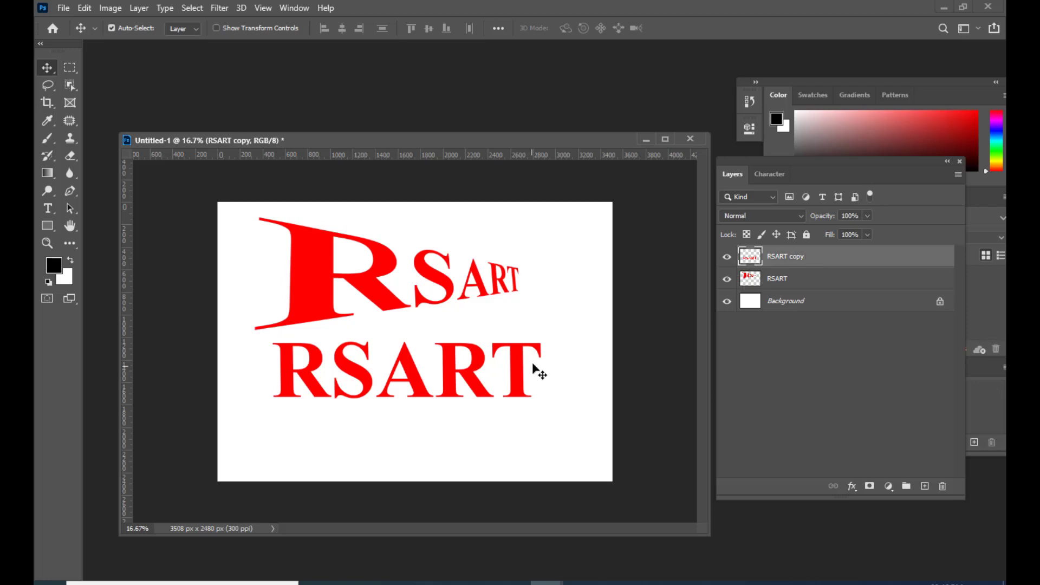
pyautogui.hotkey('ctrl', 't')
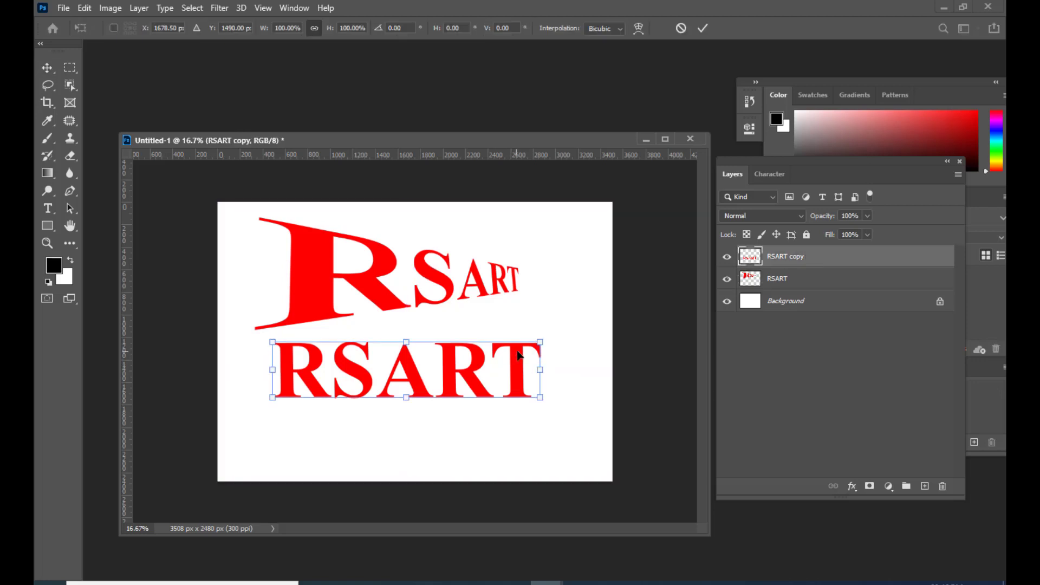
pyautogui.rightClick(519, 355)
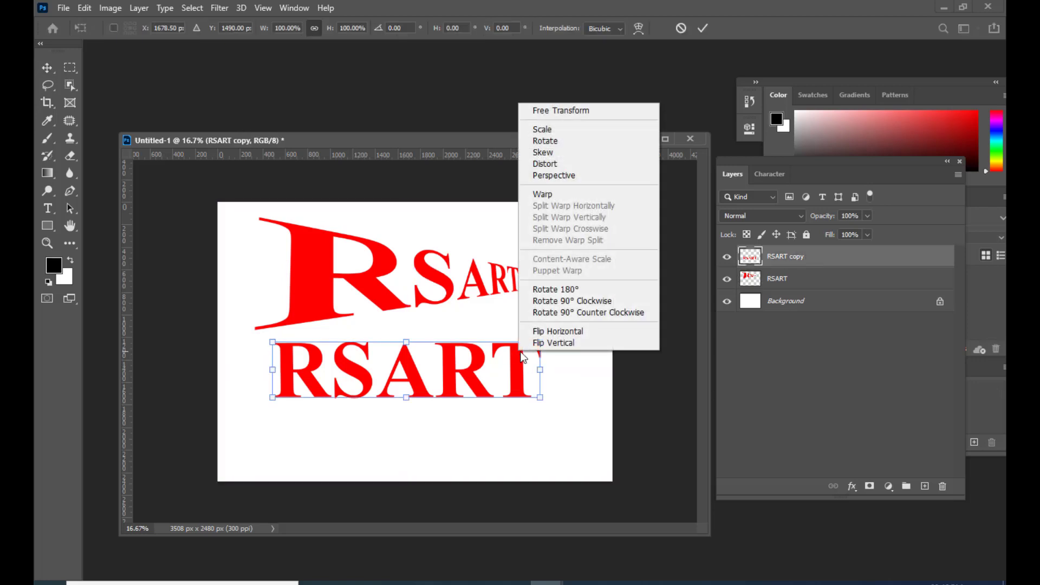
pyautogui.click(560, 162)
pyautogui.moveTo(540, 343); pyautogui.dragTo(500, 331)
pyautogui.moveTo(546, 400); pyautogui.dragTo(582, 395)
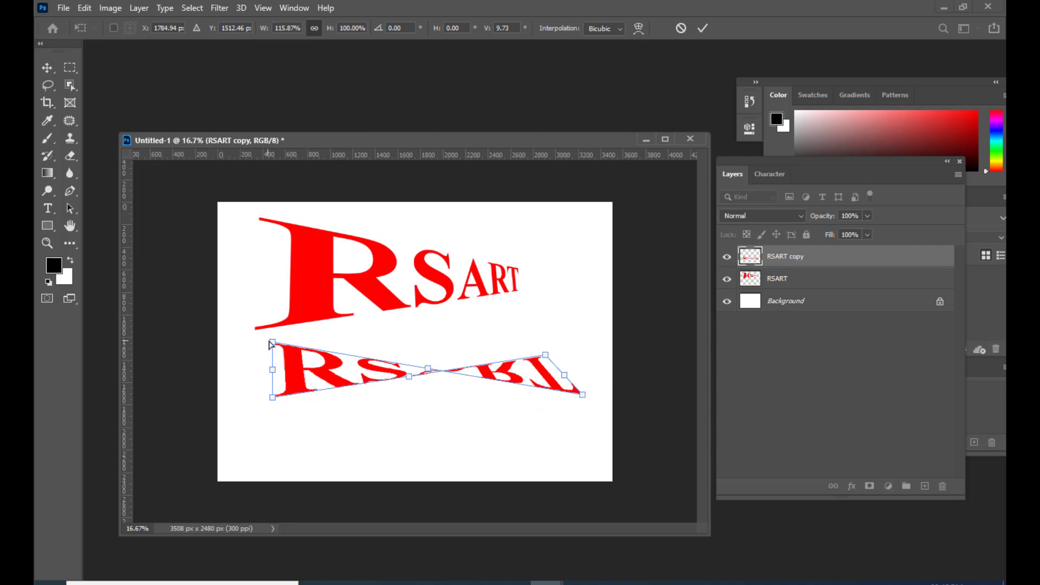
pyautogui.moveTo(274, 344); pyautogui.dragTo(355, 456)
pyautogui.moveTo(546, 356); pyautogui.dragTo(520, 289)
pyautogui.moveTo(583, 396); pyautogui.dragTo(546, 291)
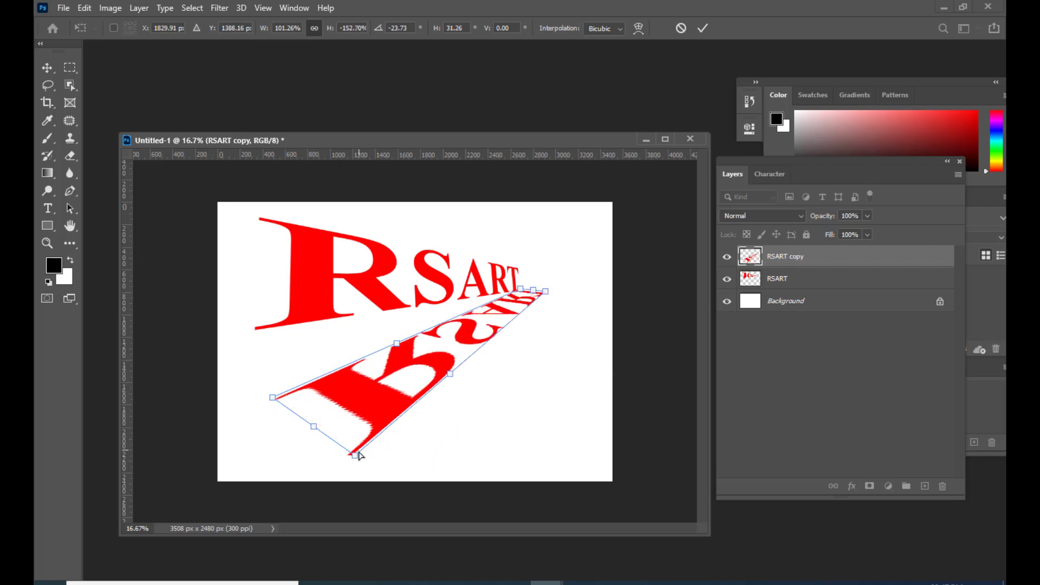
# Refine the corners of the RSART copy's distortion so it lies along the base of the original text like a cast shadow, and apply it.
pyautogui.moveTo(355, 455); pyautogui.dragTo(391, 424)
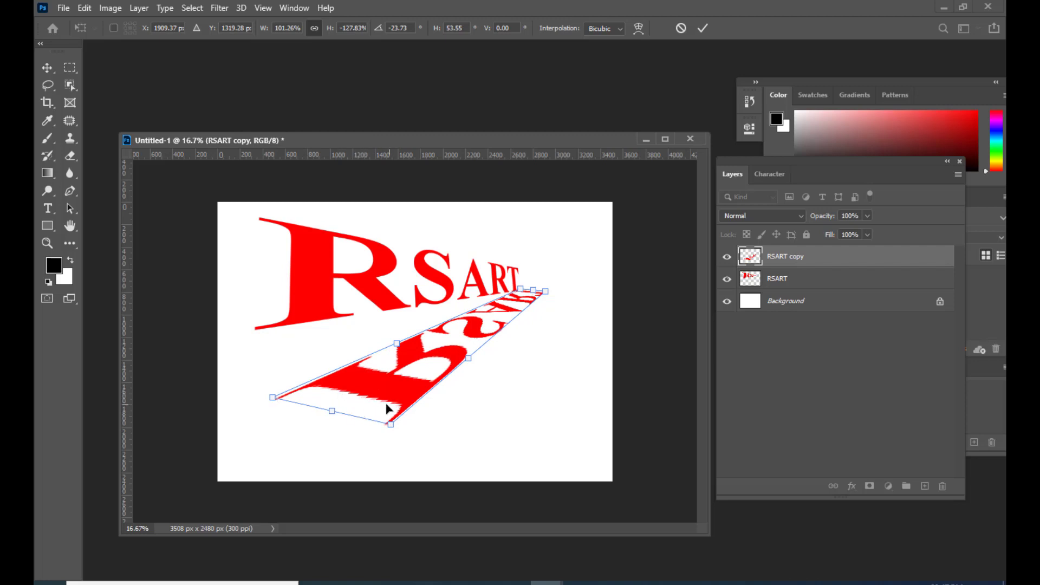
pyautogui.moveTo(272, 398); pyautogui.dragTo(255, 329)
pyautogui.moveTo(394, 421); pyautogui.dragTo(469, 370)
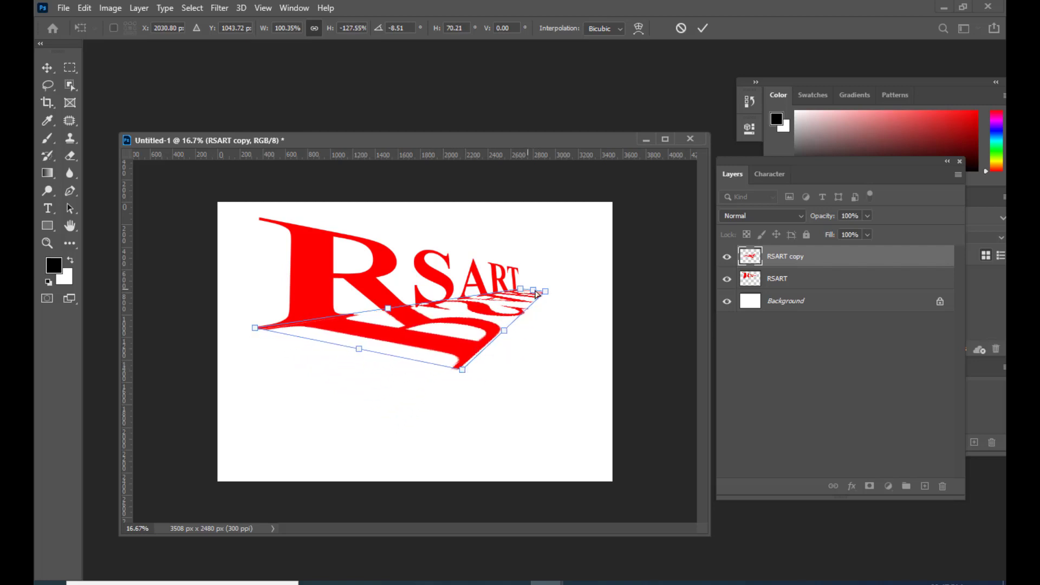
pyautogui.moveTo(546, 291); pyautogui.dragTo(543, 296)
pyautogui.moveTo(467, 368); pyautogui.dragTo(471, 369)
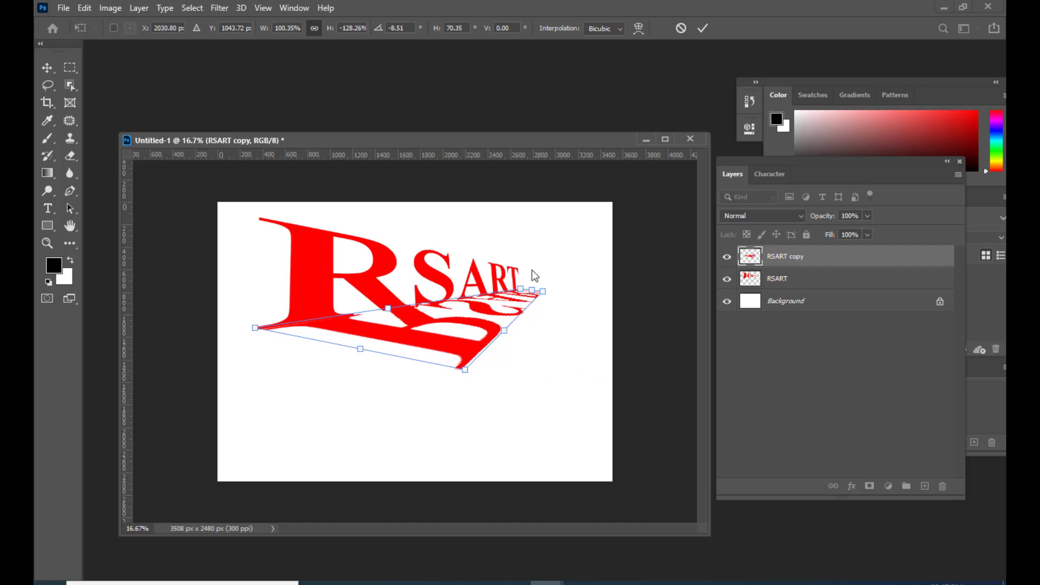
pyautogui.press('Return')
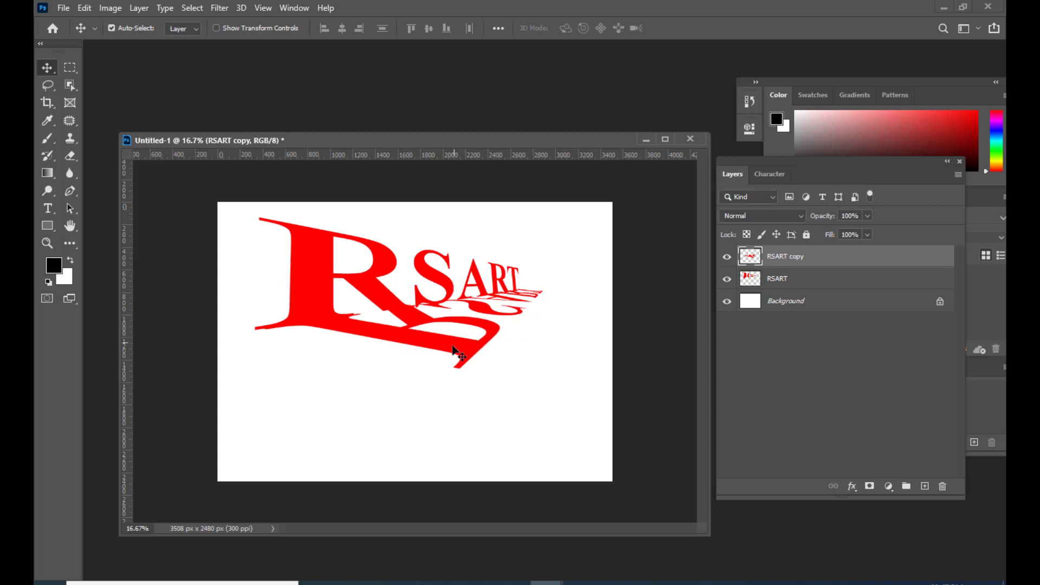
# Nudge the distorted RSART copy into place just beneath the baseline of the original text.
pyautogui.moveTo(453, 347); pyautogui.dragTo(457, 344)
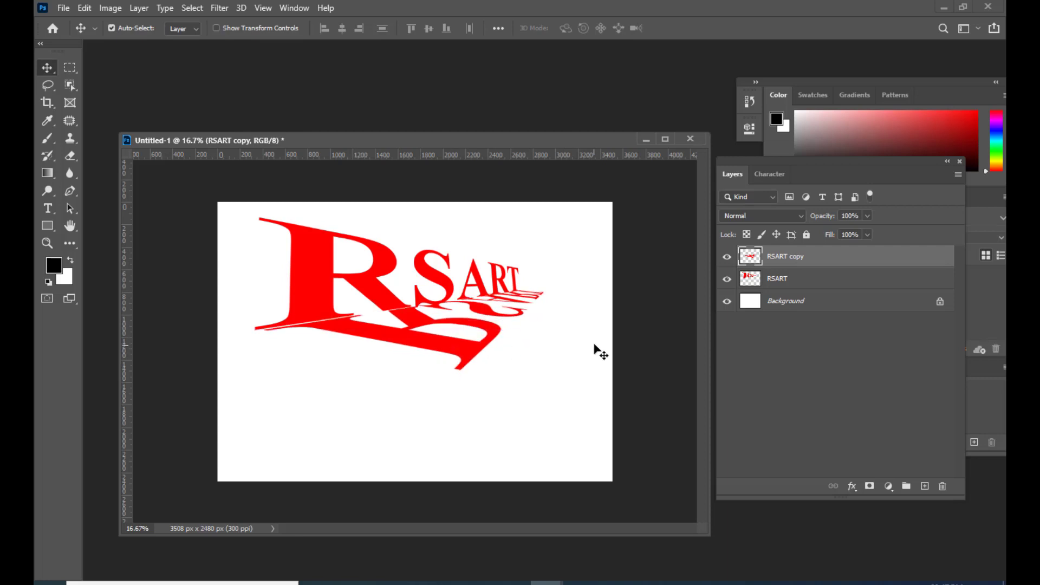
pyautogui.press('Up')
pyautogui.press('Up')
pyautogui.press('Up')
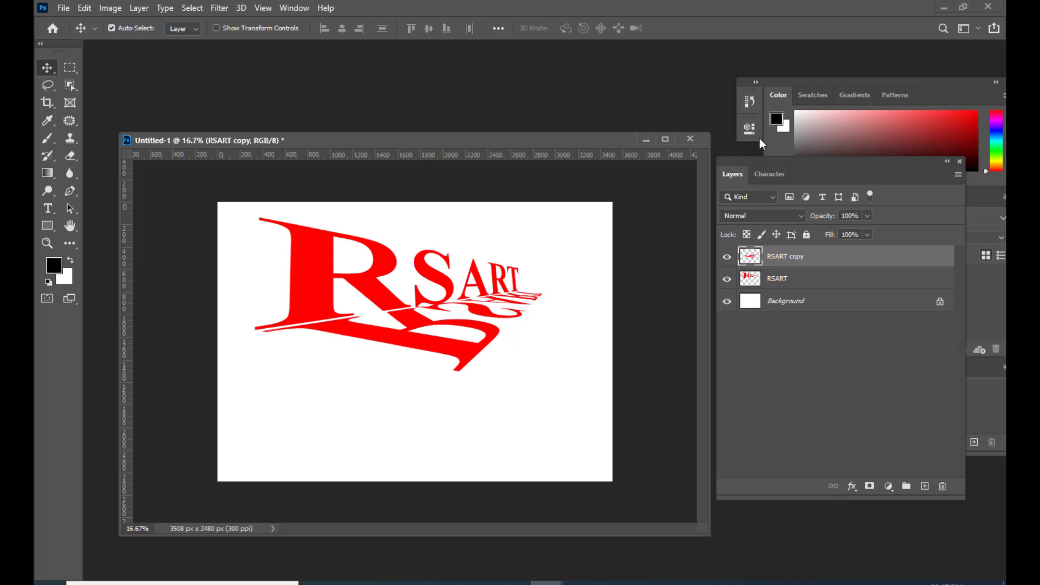
# Reopen the Layers panel and float it separately from the Character panel, clear of the canvas.
pyautogui.moveTo(750, 160); pyautogui.dragTo(750, 168)
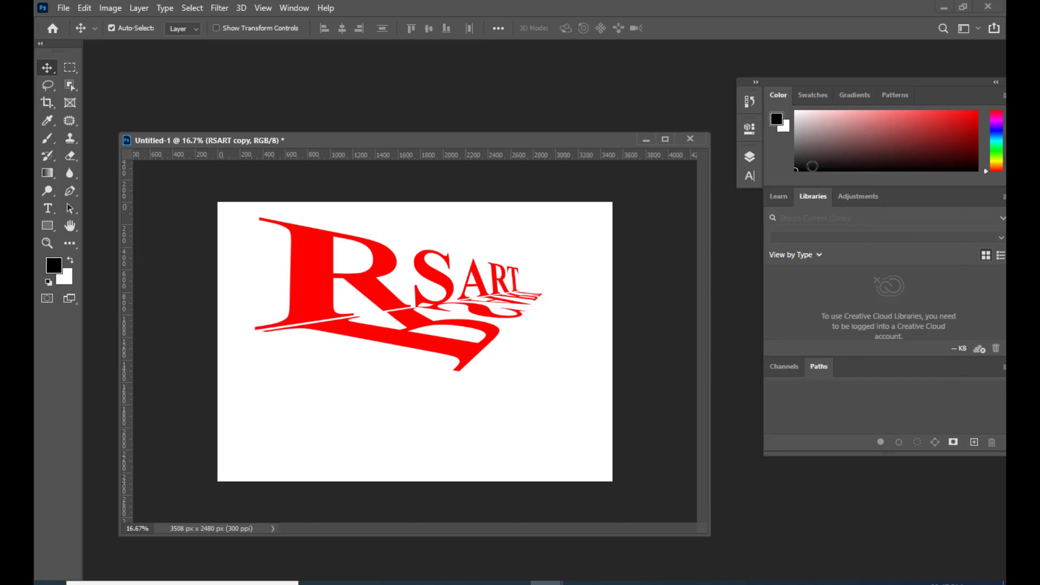
pyautogui.press('F7')
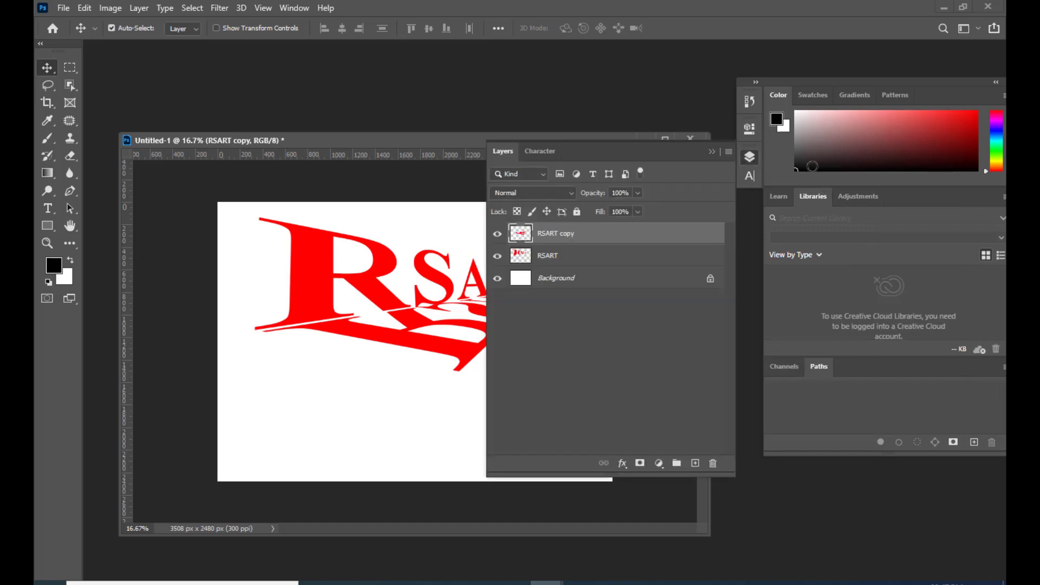
pyautogui.moveTo(503, 152); pyautogui.dragTo(753, 254)
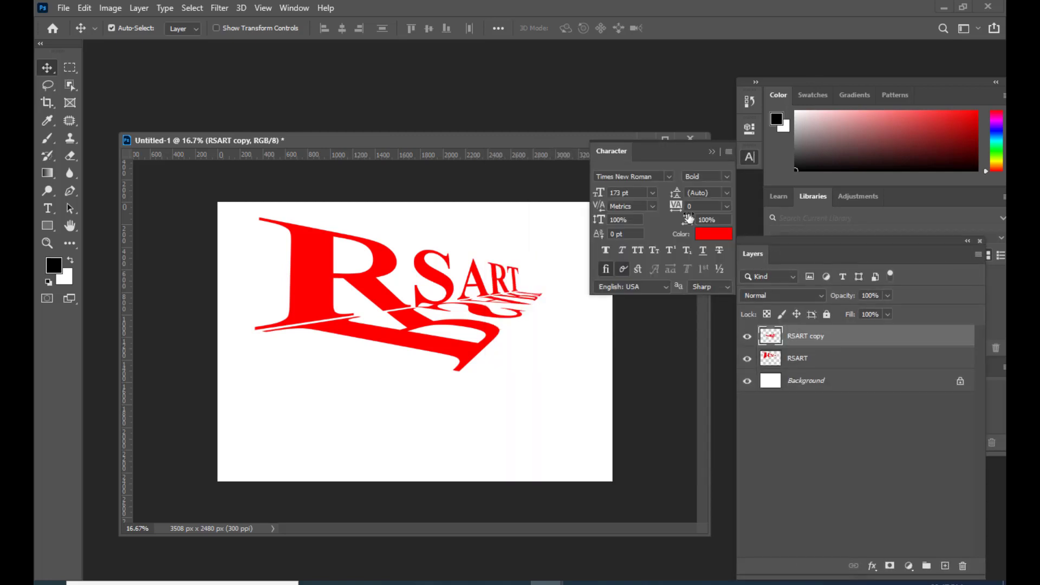
# Select the outline of the RSART copy, fill it with the black foreground color, and deselect it.
pyautogui.keyDown('ctrl'); pyautogui.click(771, 339); pyautogui.keyUp('ctrl')
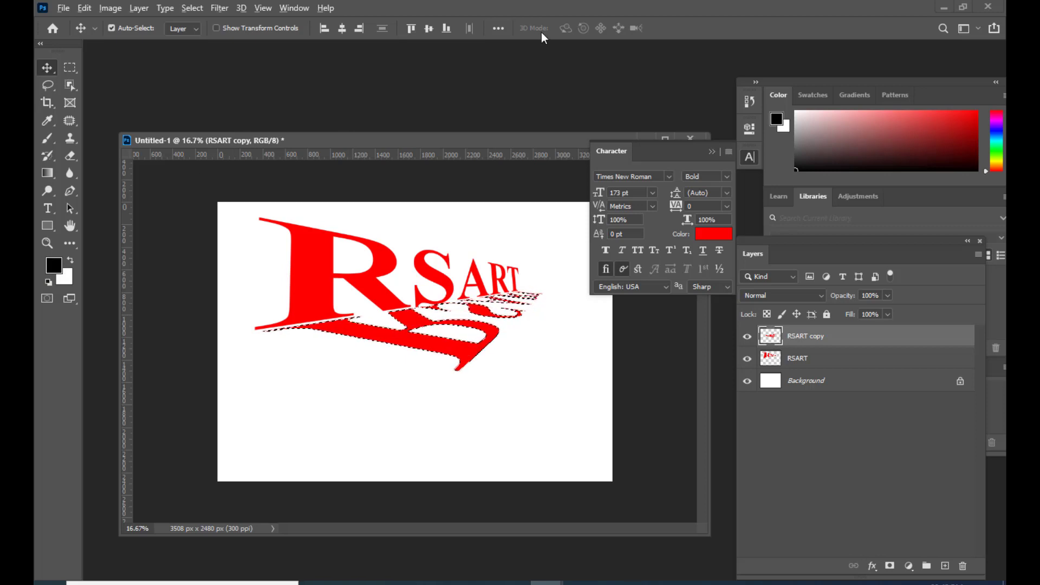
pyautogui.hotkey('alt', 'BackSpace')
pyautogui.hotkey('ctrl', 'd')
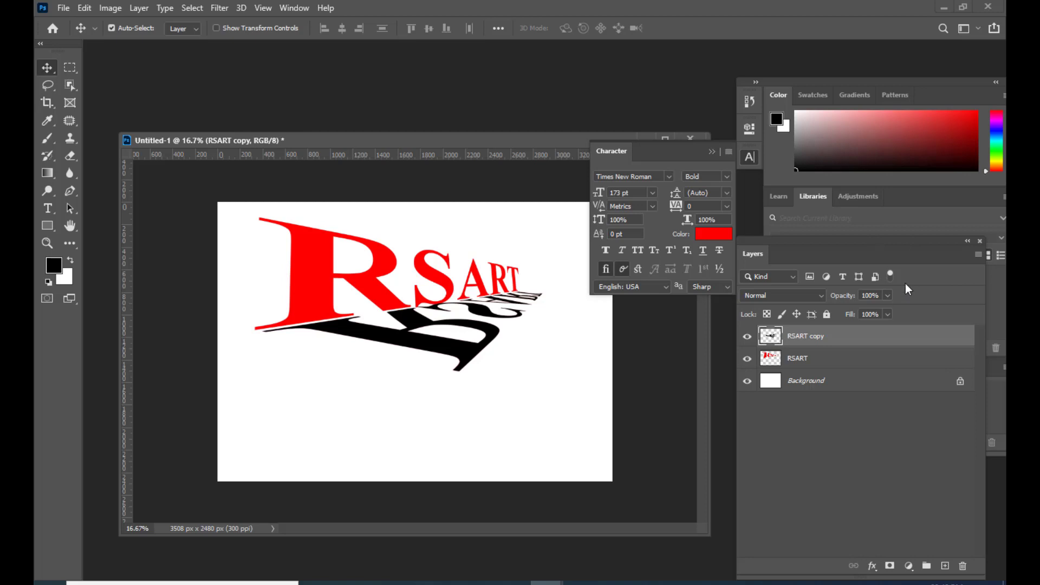
# Try 21% opacity on the black RSART copy layer, and restore it to 100%.
pyautogui.click(888, 295)
pyautogui.moveTo(854, 310)
pyautogui.mouseDown()
pyautogui.moveTo(827, 311)
pyautogui.moveTo(839, 313)
pyautogui.mouseUp()
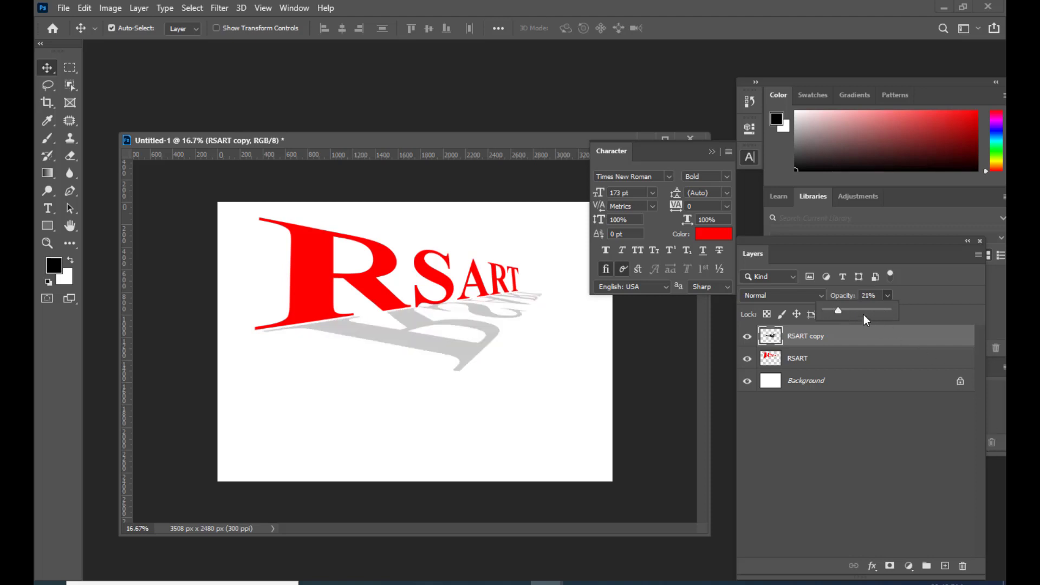
pyautogui.moveTo(843, 310); pyautogui.dragTo(948, 307)
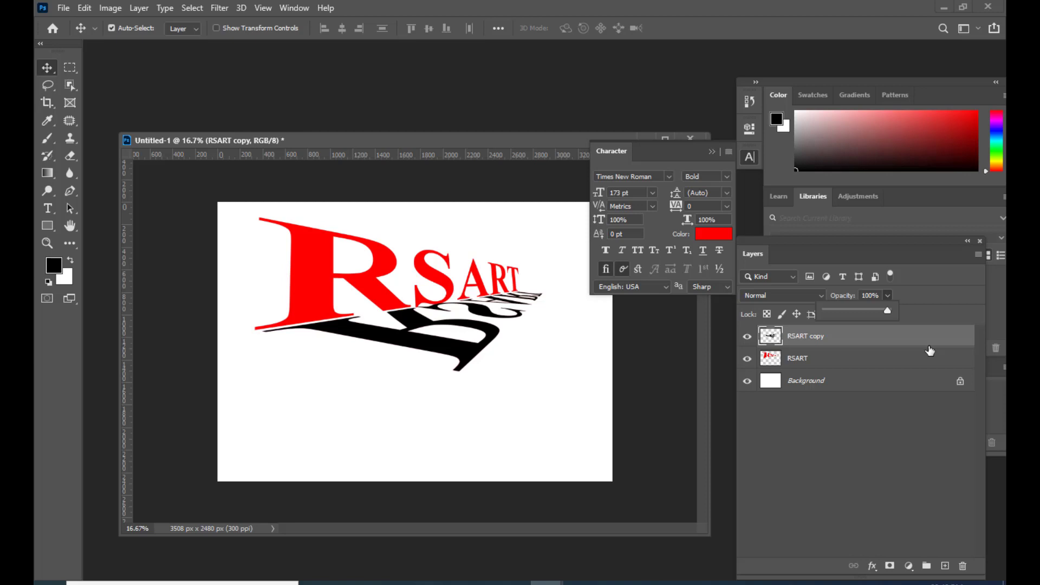
pyautogui.click(903, 336)
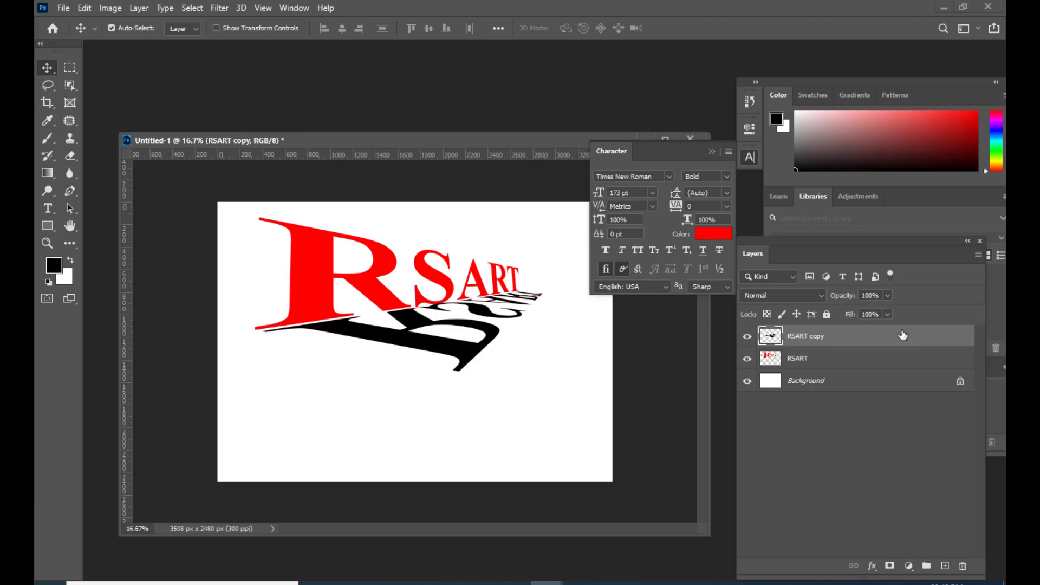
pyautogui.doubleClick(903, 336)
pyautogui.moveTo(497, 198); pyautogui.dragTo(696, 144)
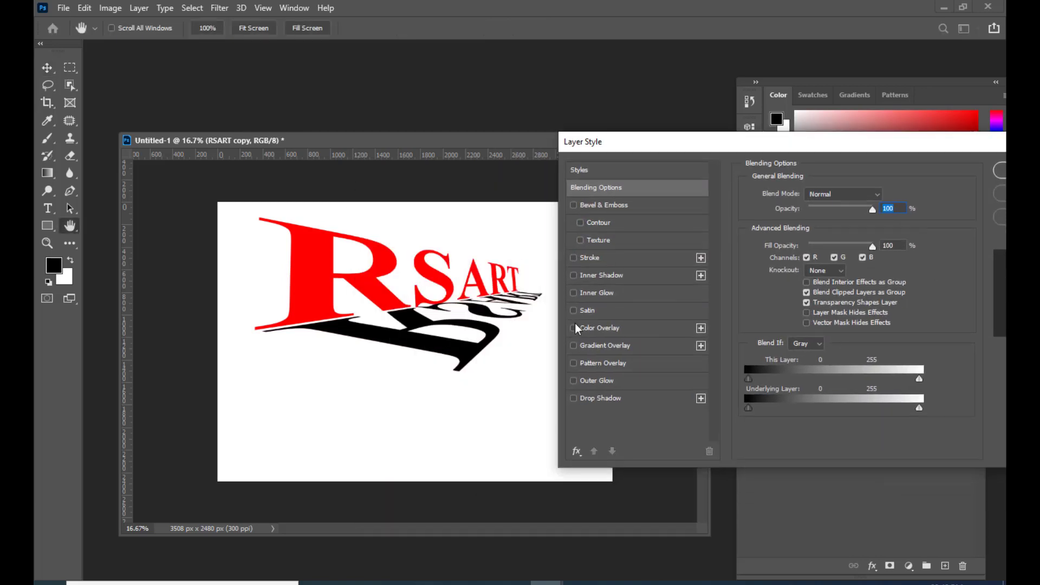
pyautogui.click(575, 328)
pyautogui.click(622, 329)
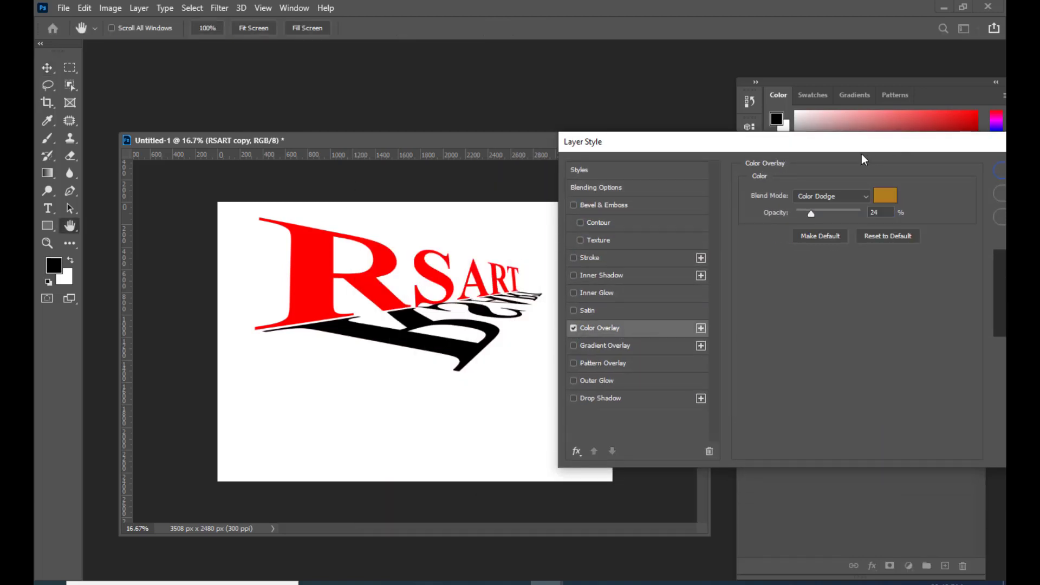
pyautogui.moveTo(830, 148); pyautogui.dragTo(716, 174)
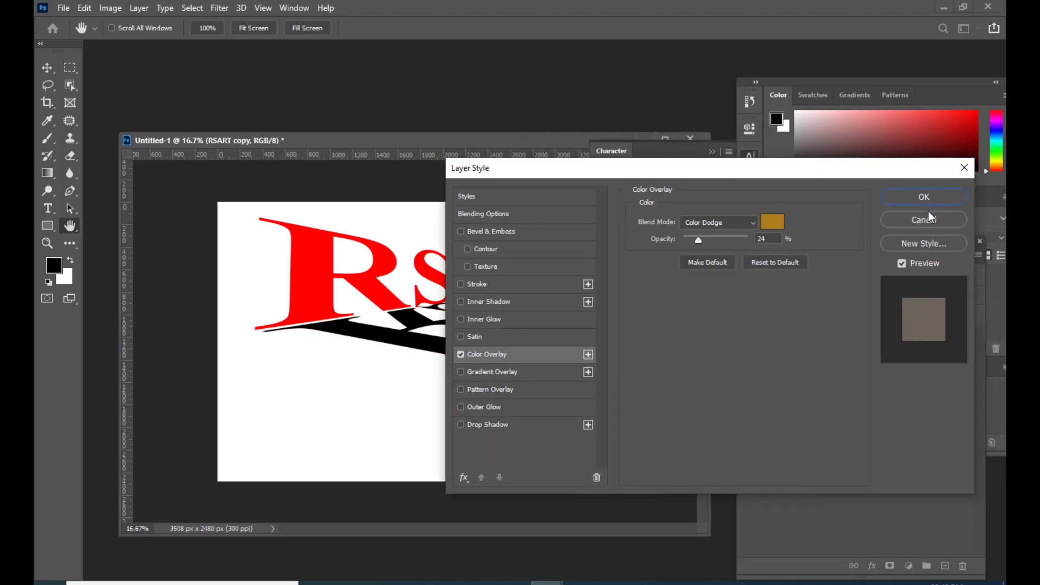
pyautogui.click(928, 219)
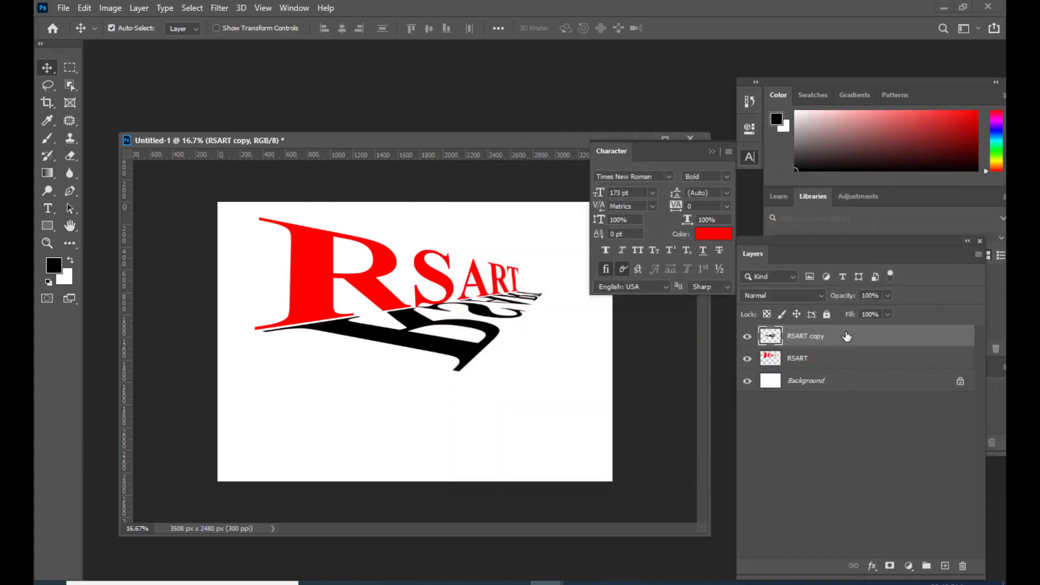
# Float the Character panel clear of the canvas and reposition the document window slightly.
pyautogui.moveTo(612, 152); pyautogui.dragTo(702, 64)
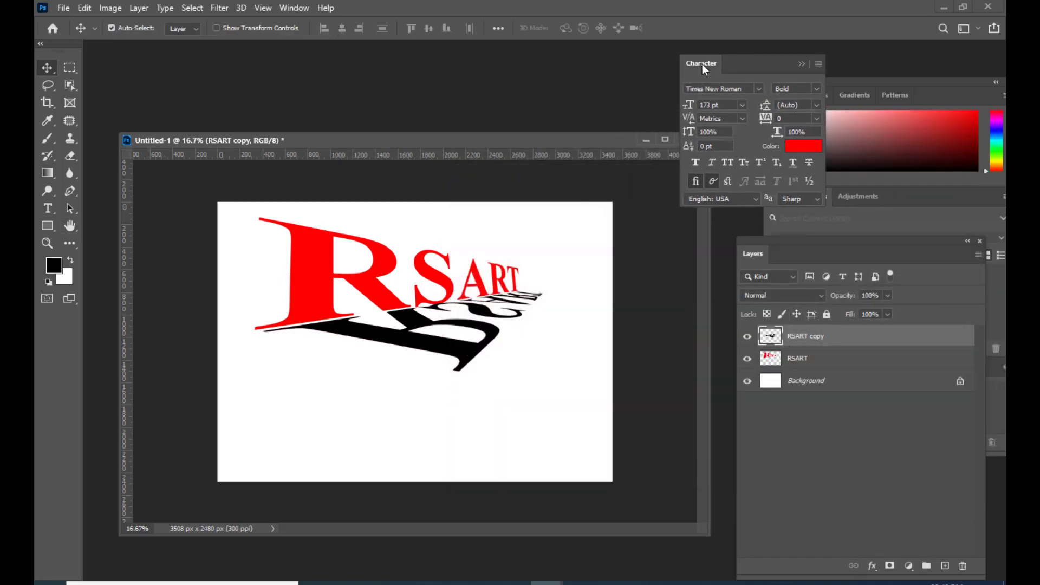
pyautogui.moveTo(484, 140); pyautogui.dragTo(498, 135)
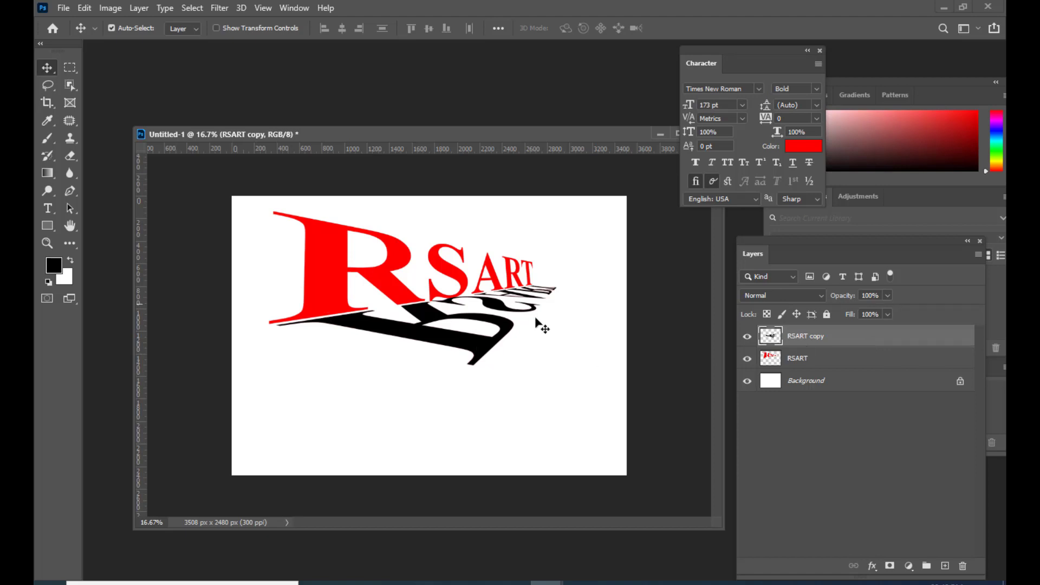
# Undo the black fill, the moves and the distortions of both RSART layers, back to the freshly duplicated text.
pyautogui.hotkey('ctrl', 'z')
pyautogui.hotkey('ctrl', 'z')
pyautogui.hotkey('ctrl', 'z')
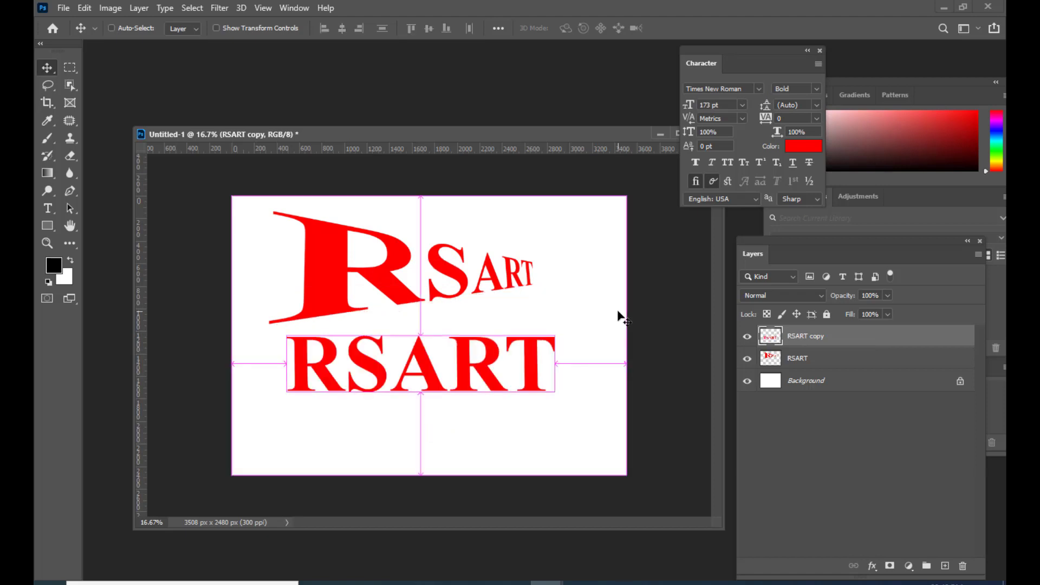
# Delete the RSART layer and move the remaining RSART copy slightly up on the page.
pyautogui.click(874, 357)
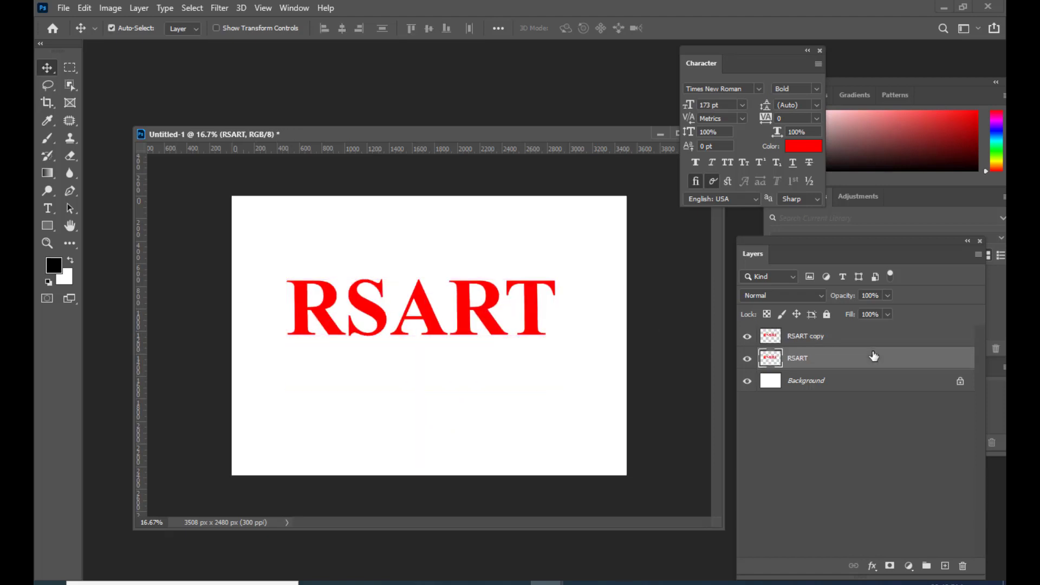
pyautogui.press('Delete')
pyautogui.click(818, 337)
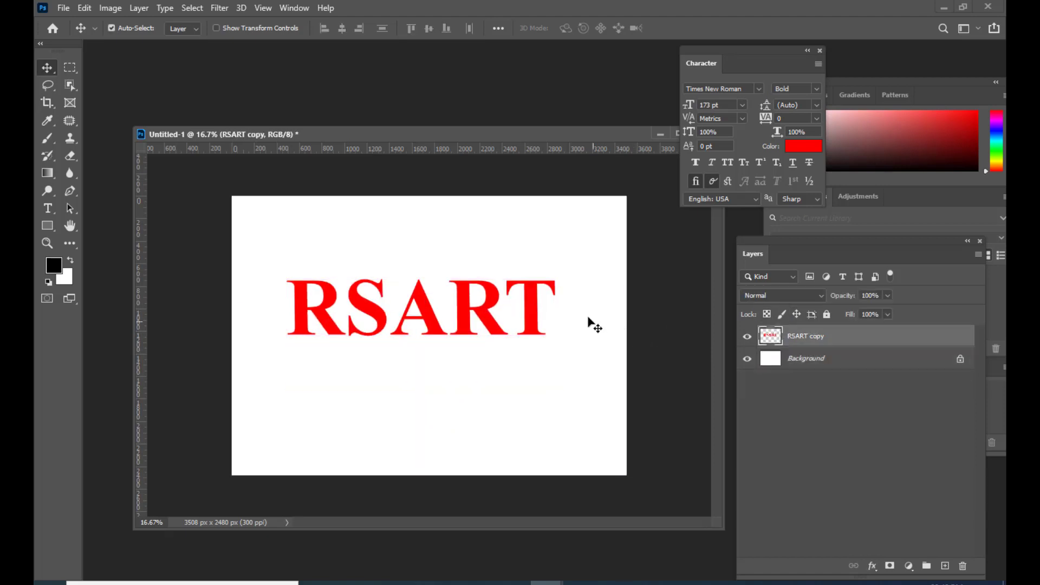
pyautogui.moveTo(528, 314); pyautogui.dragTo(531, 304)
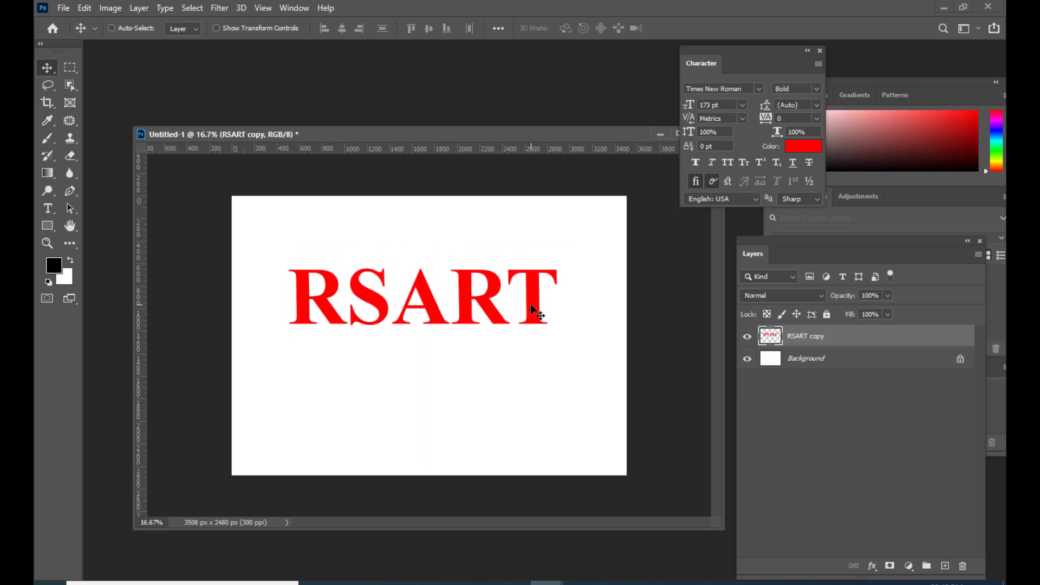
# Try a Perspective transform on the RSART copy layer that narrows its upper edge symmetrically, and undo it.
pyautogui.hotkey('ctrl', 't')
pyautogui.rightClick(538, 293)
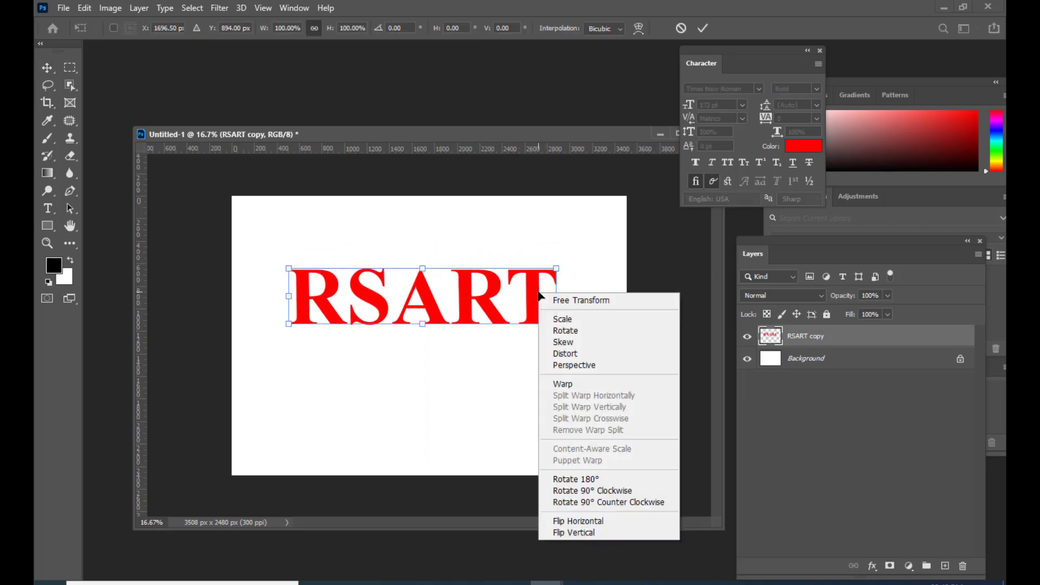
pyautogui.click(600, 363)
pyautogui.moveTo(290, 273); pyautogui.dragTo(364, 282)
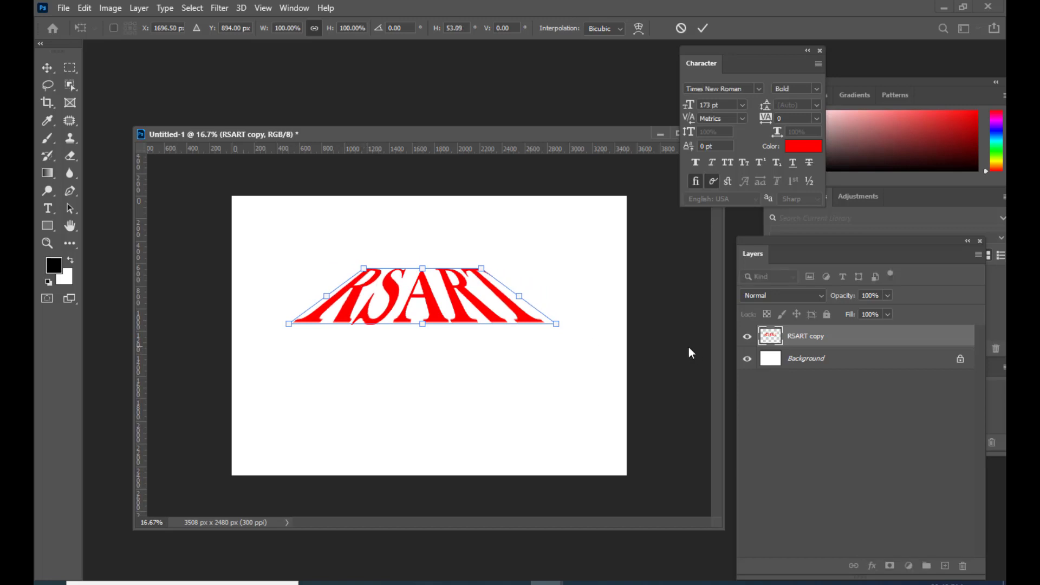
pyautogui.press('Return')
pyautogui.hotkey('ctrl', 'z')
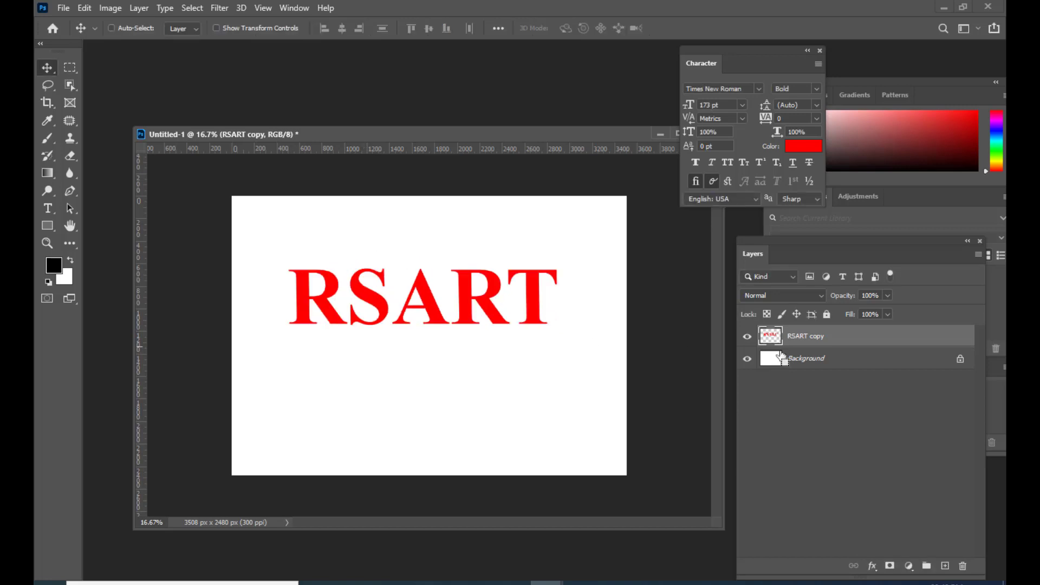
# Duplicate the RSART copy layer and place the duplicate directly below the first text.
pyautogui.hotkey('ctrl', 'j')
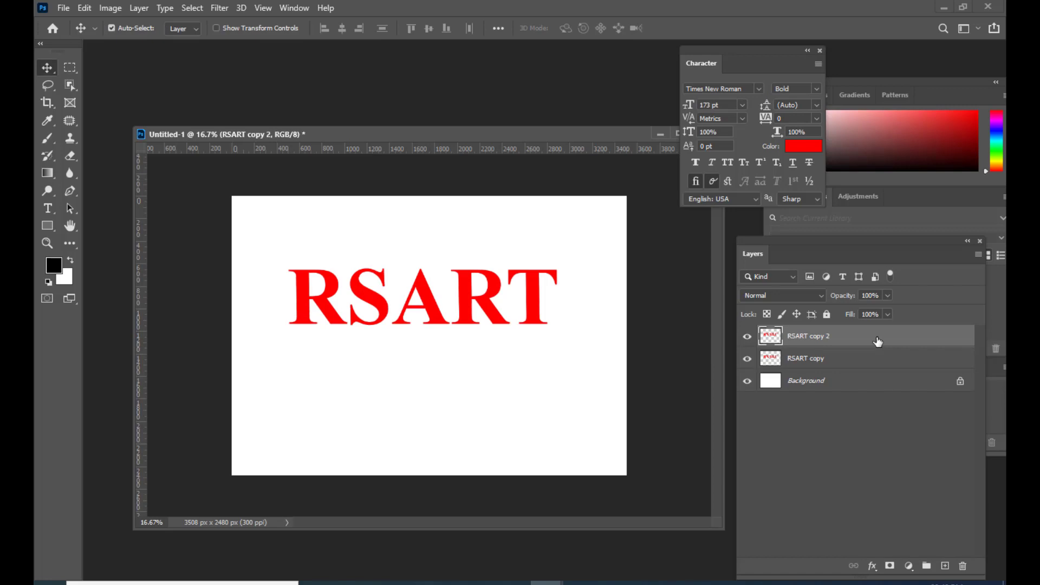
pyautogui.moveTo(489, 304); pyautogui.dragTo(511, 349)
# Apply a Perspective transform to the RSART copy layer that narrows its upper edge symmetrically.
pyautogui.click(764, 363)
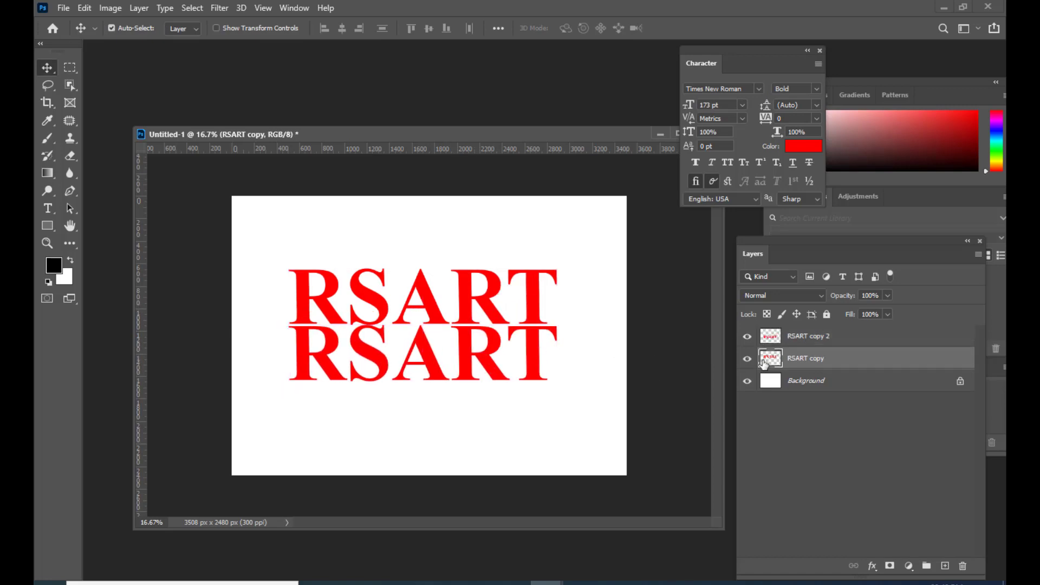
pyautogui.hotkey('ctrl', 't')
pyautogui.rightClick(535, 291)
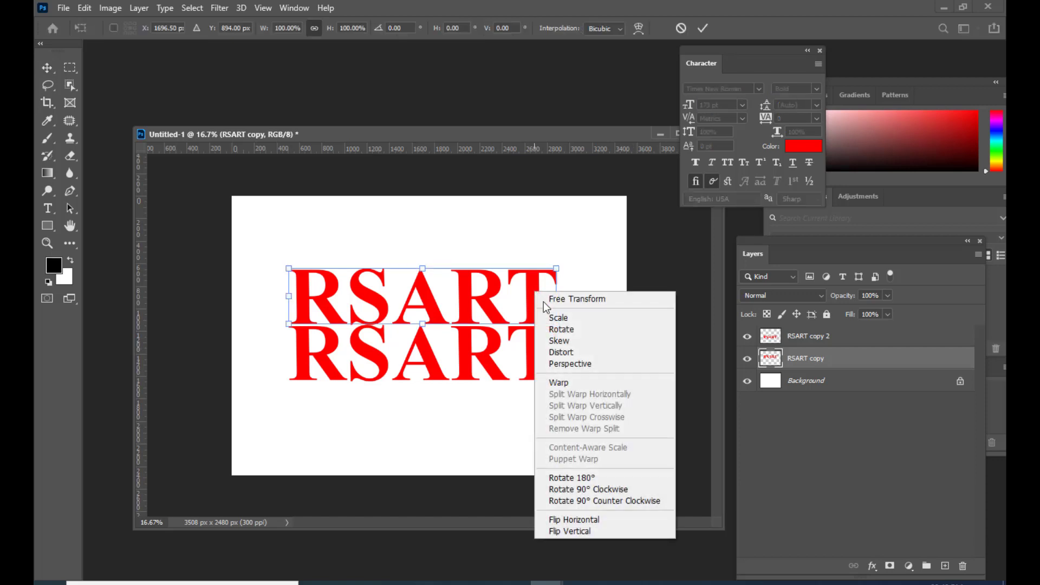
pyautogui.click(563, 364)
pyautogui.moveTo(289, 269); pyautogui.dragTo(362, 275)
pyautogui.press('Return')
# Apply a Perspective transform to the RSART copy 2 layer that narrows its lower edge symmetrically by about 45°.
pyautogui.click(808, 336)
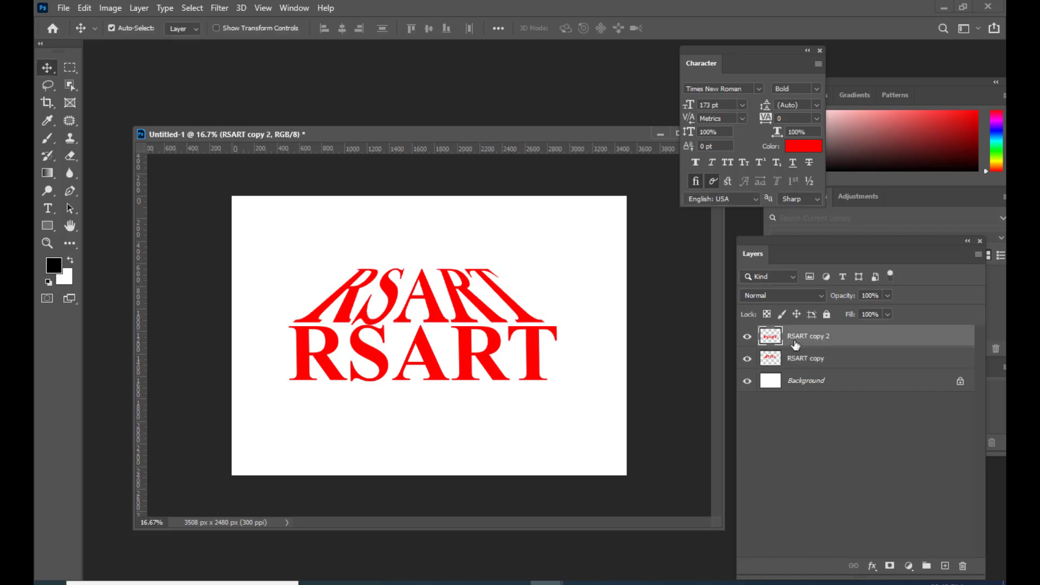
pyautogui.hotkey('ctrl', 't')
pyautogui.rightClick(482, 356)
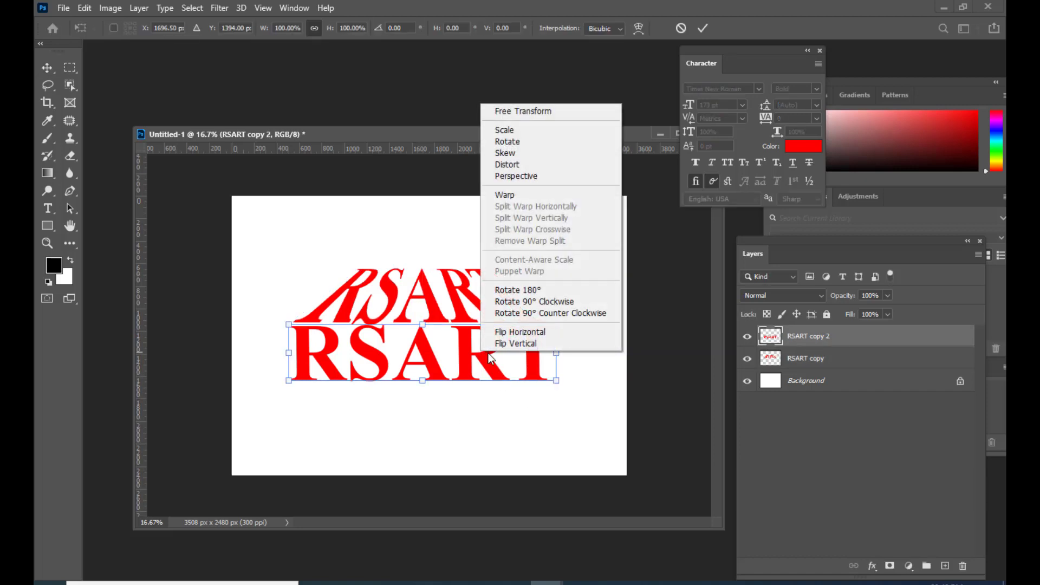
pyautogui.click(522, 178)
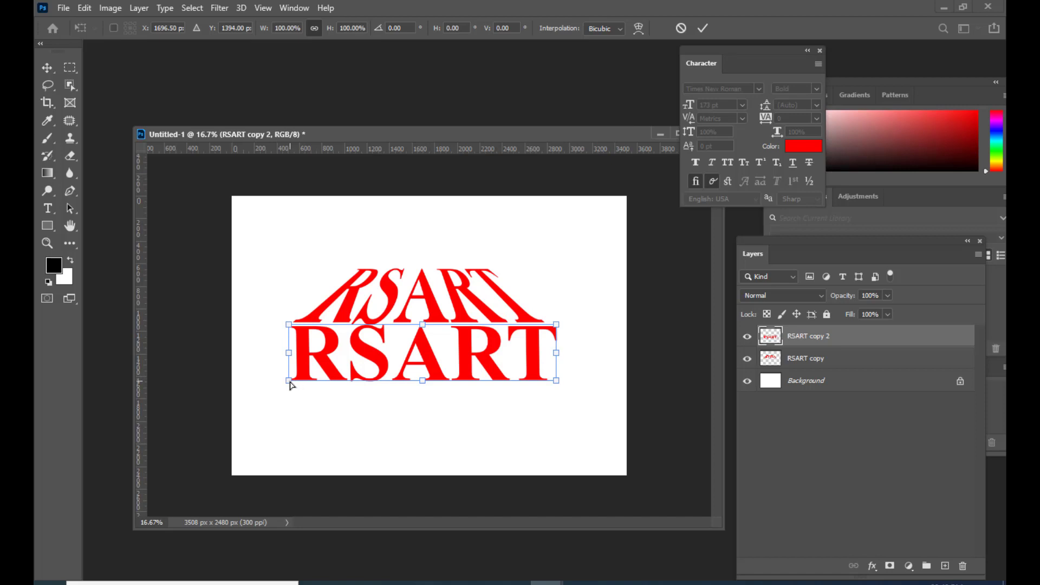
pyautogui.moveTo(290, 385); pyautogui.dragTo(348, 399)
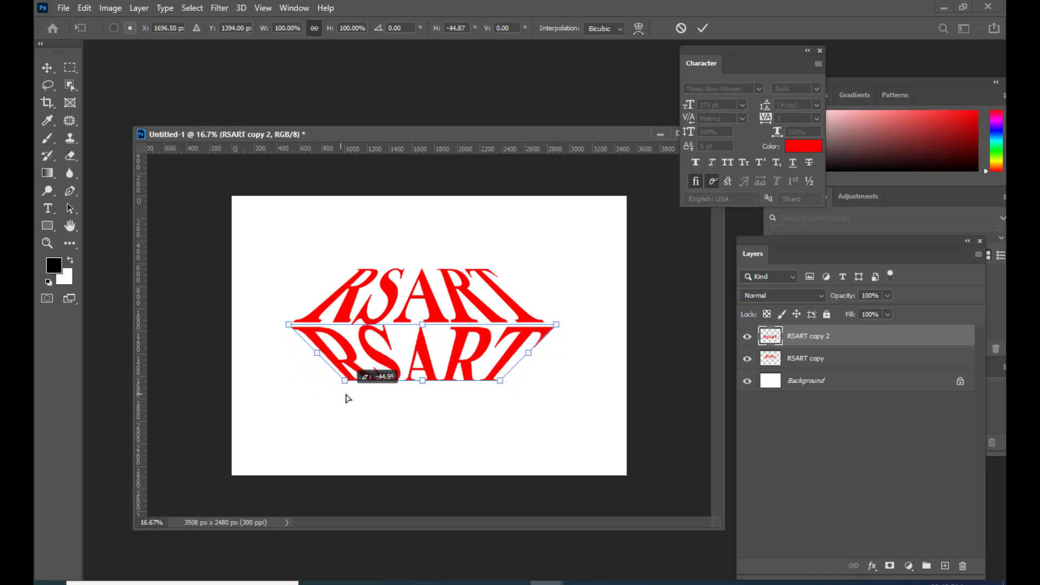
pyautogui.press('Return')
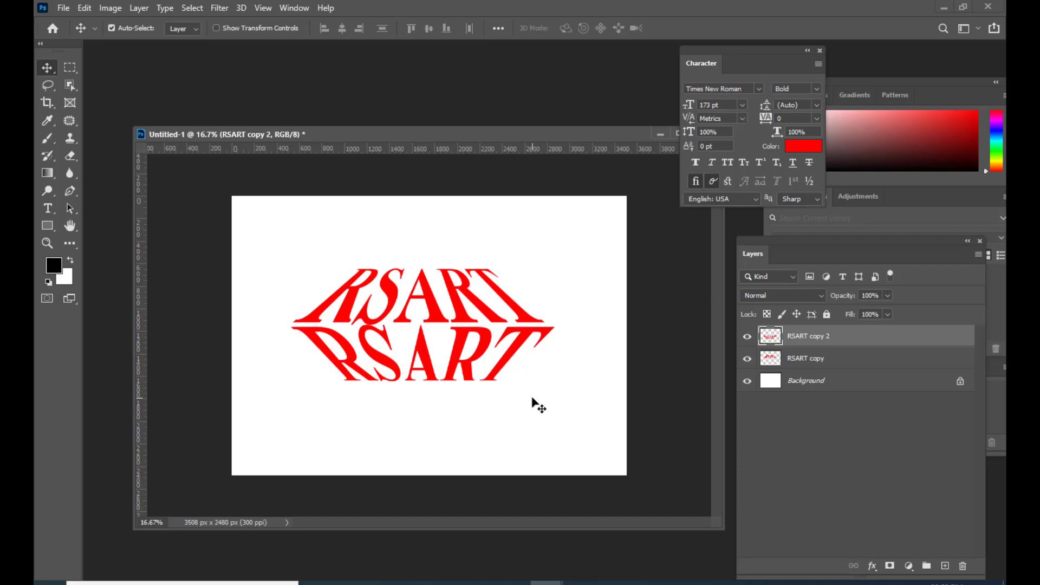
# Merge the RSART copy 2 and RSART copy layers into one layer.
pyautogui.keyDown('ctrl'); pyautogui.click(860, 362); pyautogui.keyUp('ctrl')
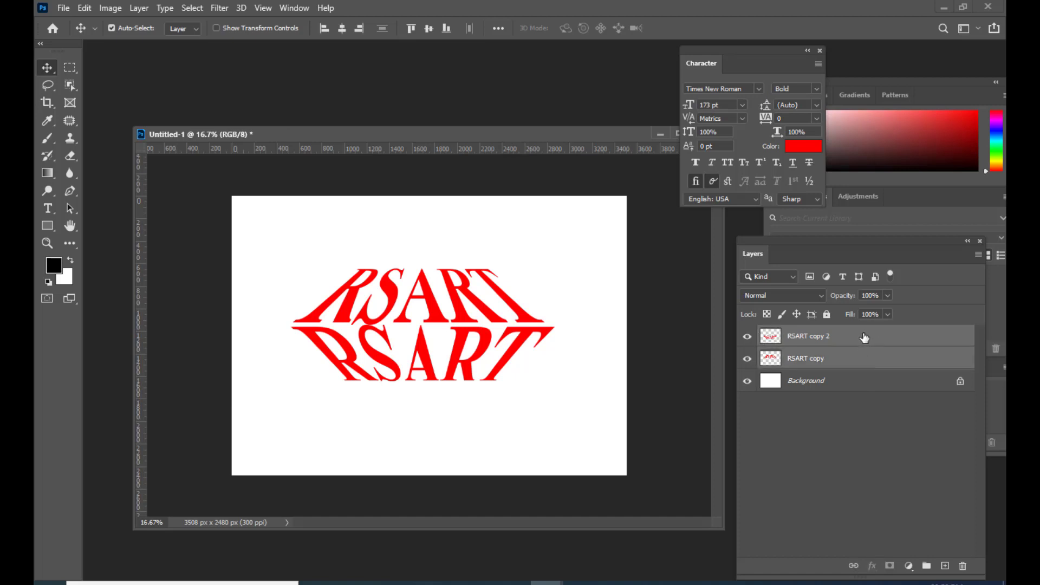
pyautogui.click(865, 337)
pyautogui.keyDown('ctrl'); pyautogui.click(846, 362); pyautogui.keyUp('ctrl')
pyautogui.hotkey('ctrl', 'e')
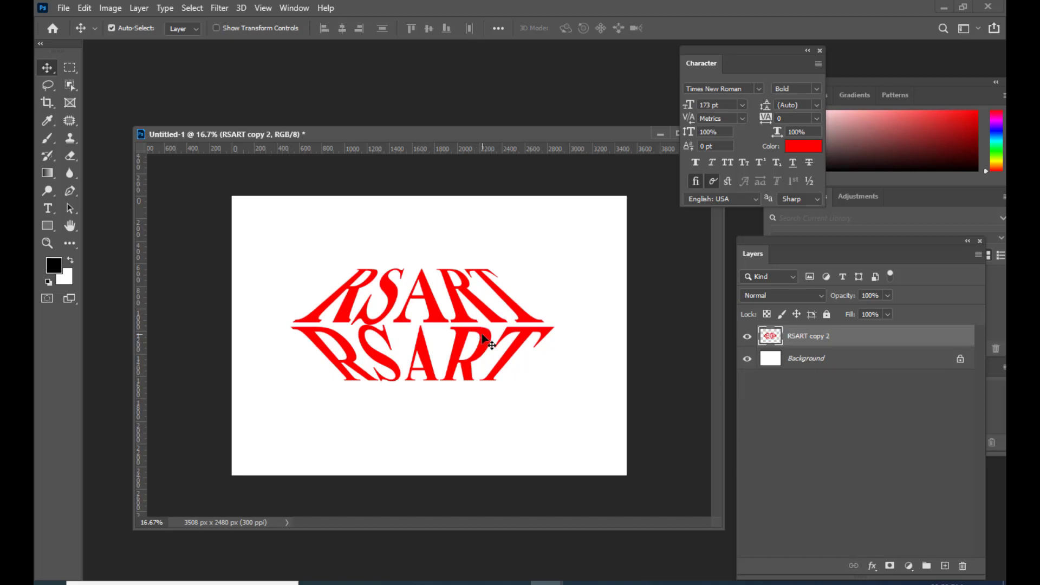
# Move the merged RSART text toward the page's upper-left area and scale it down proportionally to about two thirds.
pyautogui.moveTo(483, 333); pyautogui.dragTo(444, 313)
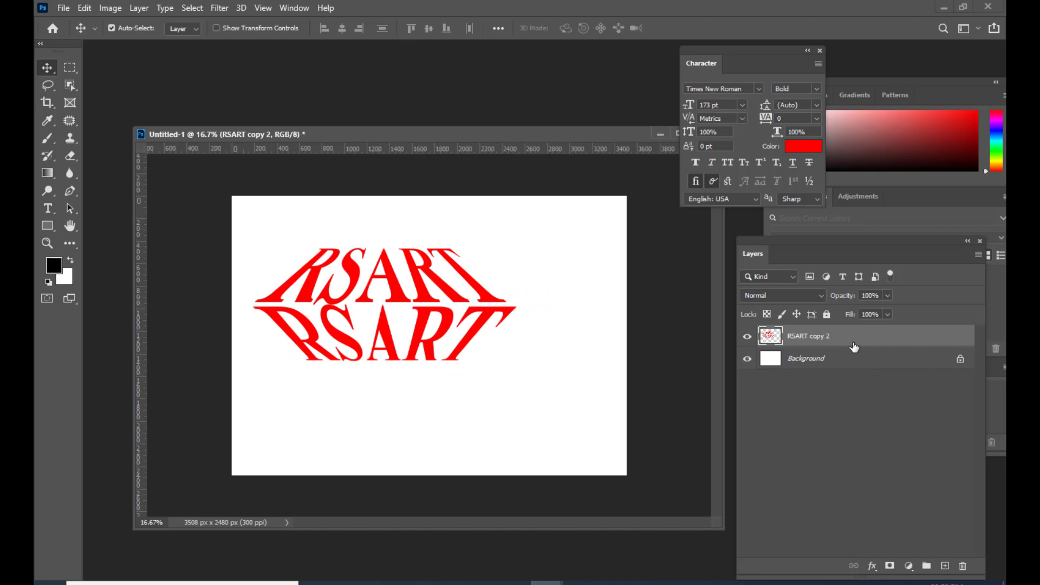
pyautogui.hotkey('ctrl', 't')
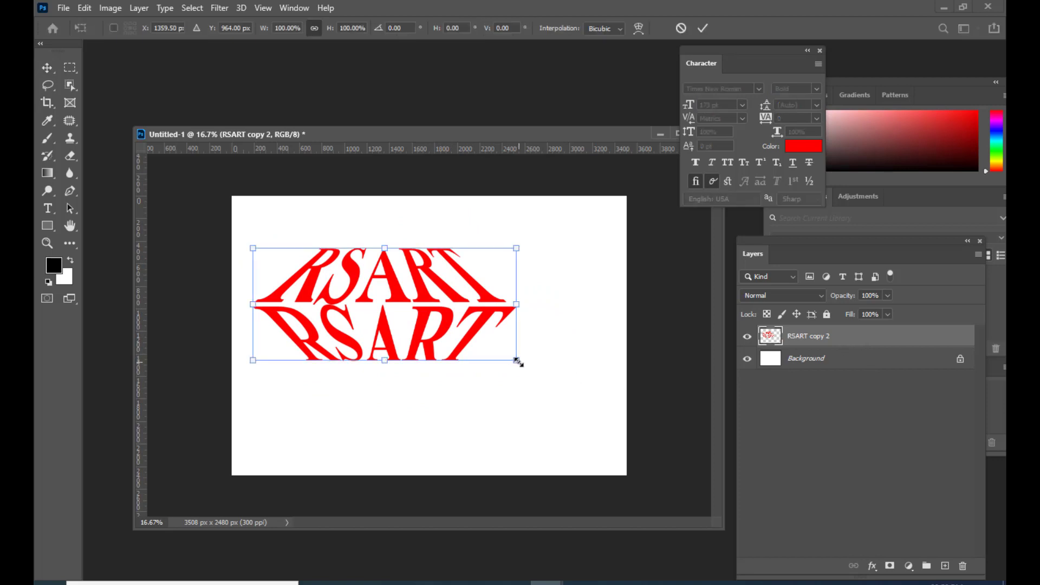
pyautogui.moveTo(518, 360); pyautogui.dragTo(446, 336)
pyautogui.moveTo(408, 298); pyautogui.dragTo(408, 276)
pyautogui.press('Return')
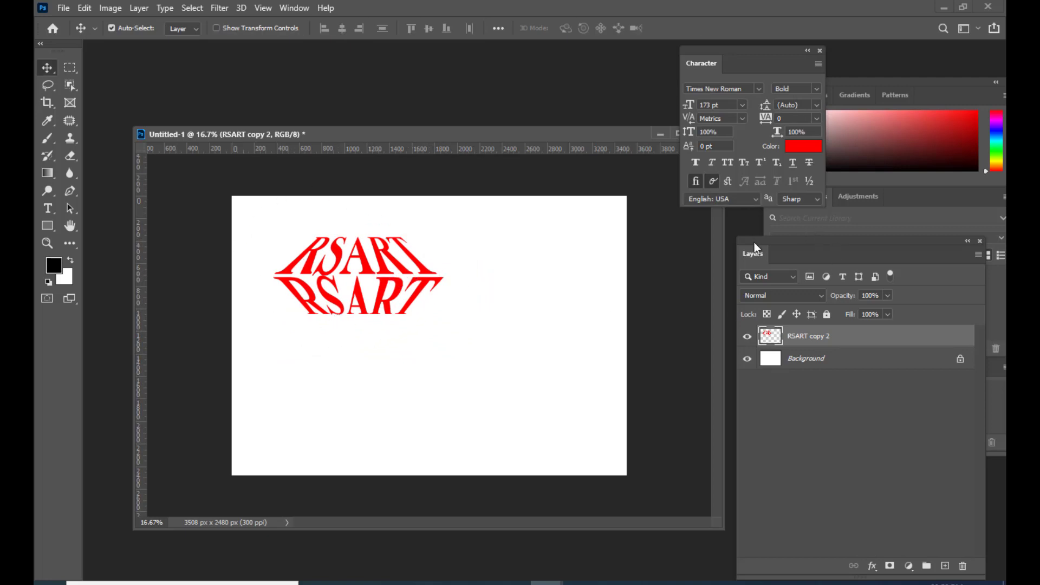
# Load the merged text's outline as a selection and define it as a brush preset named RSART.
pyautogui.moveTo(755, 243); pyautogui.dragTo(731, 246)
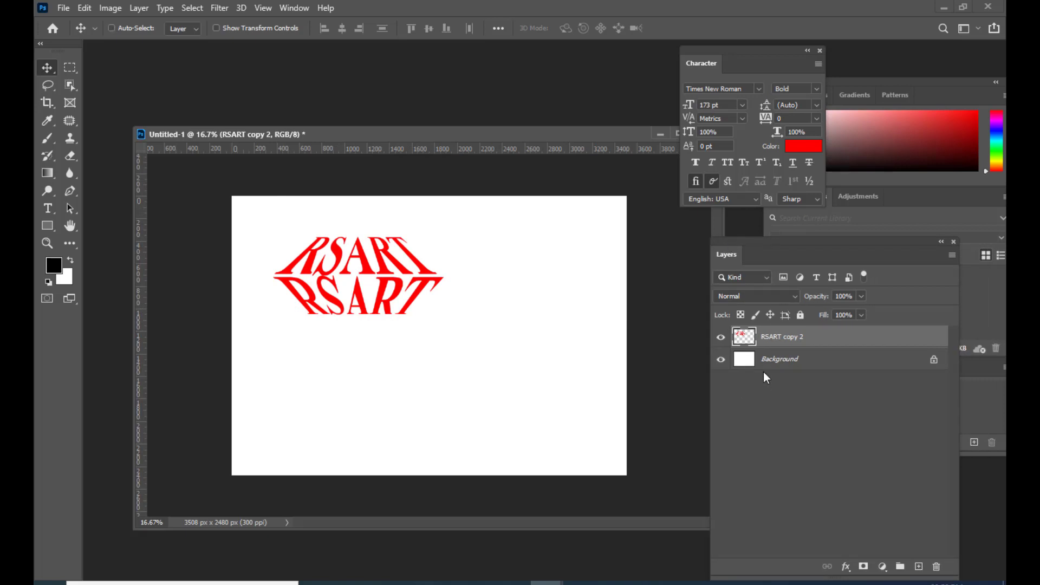
pyautogui.moveTo(743, 336); pyautogui.dragTo(746, 342)
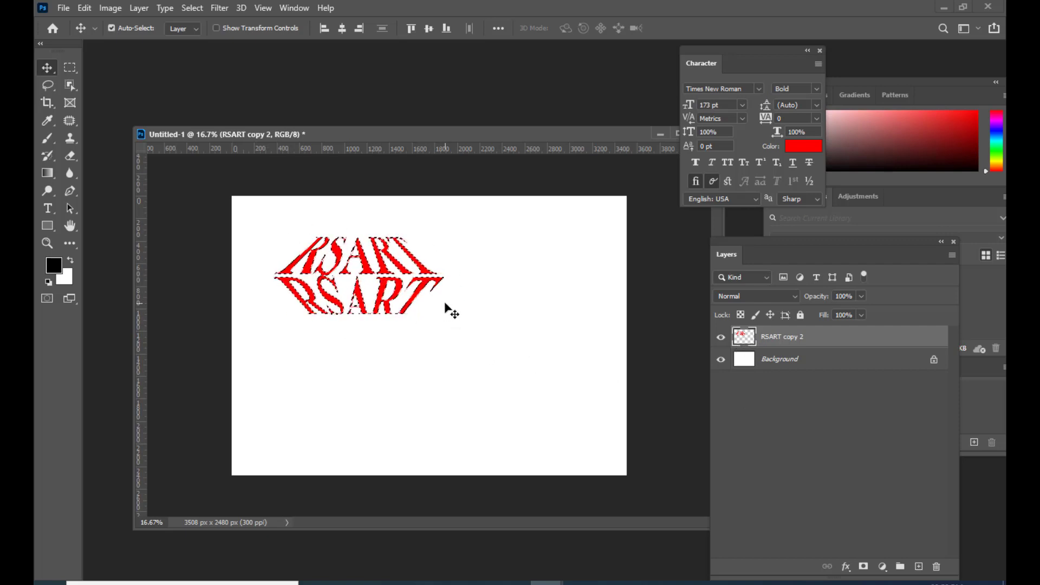
pyautogui.click(85, 8)
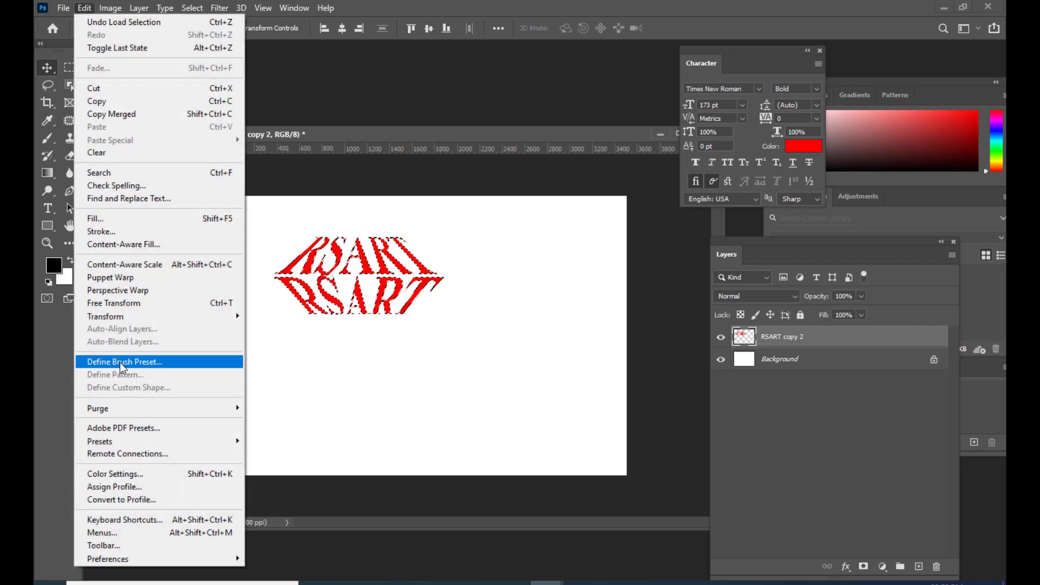
pyautogui.click(152, 363)
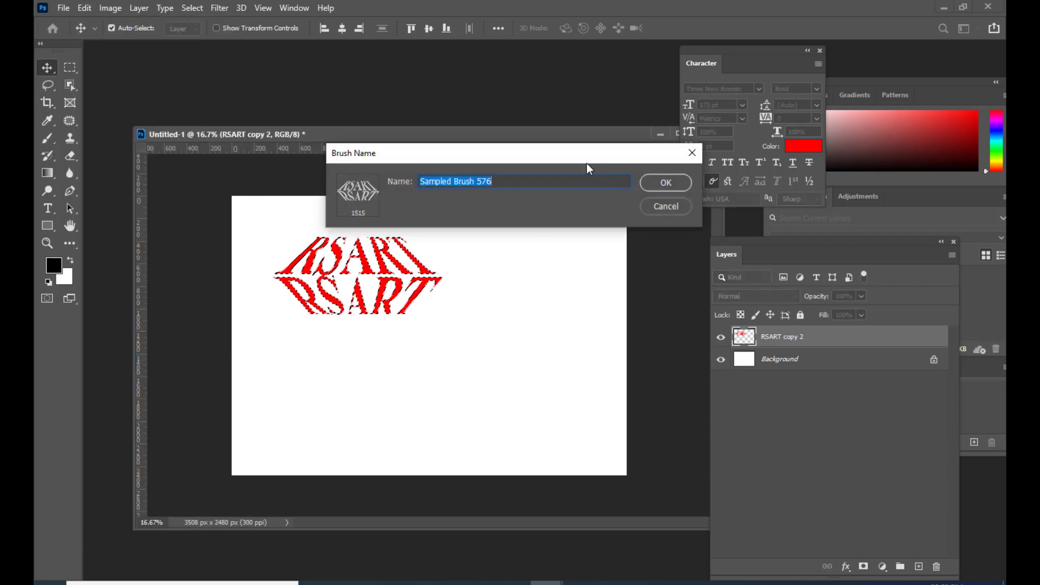
pyautogui.moveTo(498, 147)
pyautogui.mouseDown()
pyautogui.moveTo(629, 146)
pyautogui.moveTo(619, 181)
pyautogui.mouseUp()
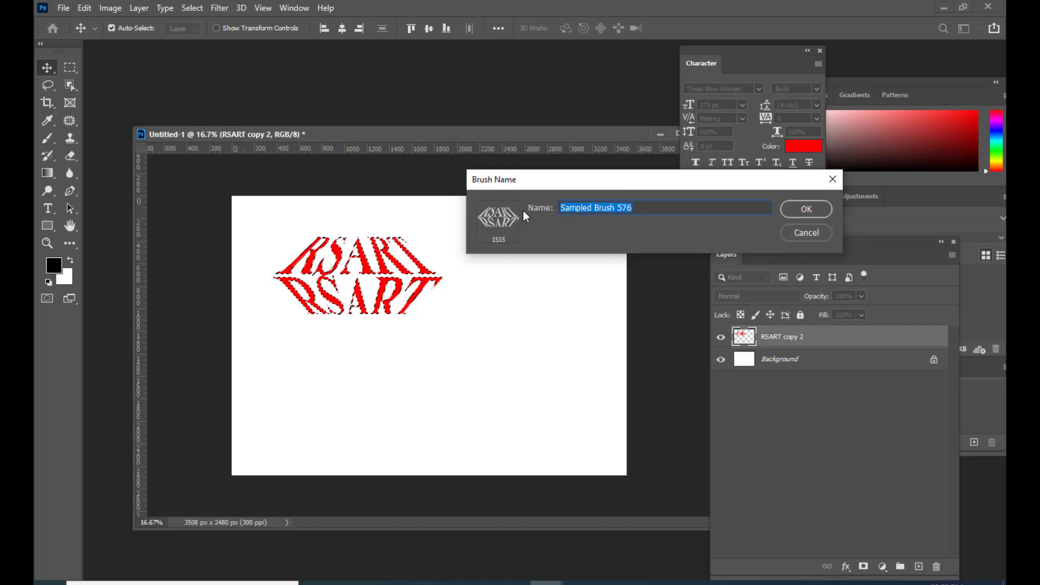
pyautogui.write('RSART')
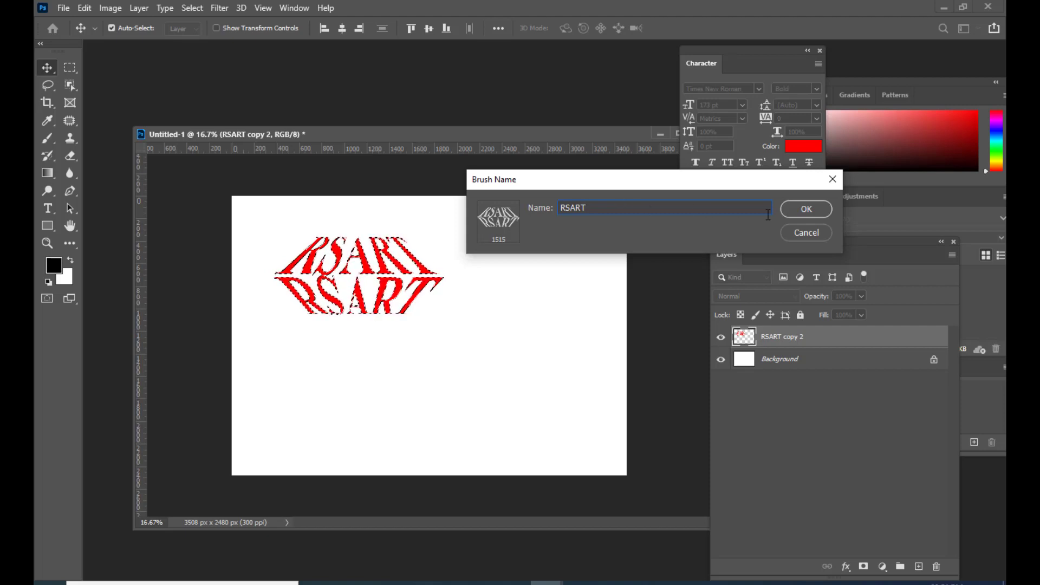
pyautogui.click(801, 211)
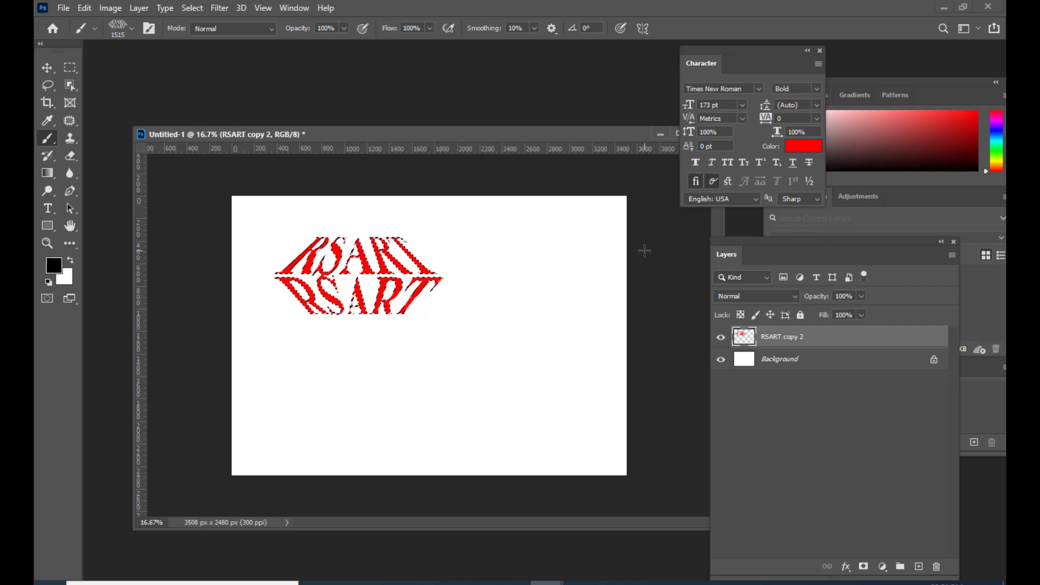
# Deselect and delete the merged text layer, and check that RSART is the current brush preset.
pyautogui.hotkey('ctrl', 'd')
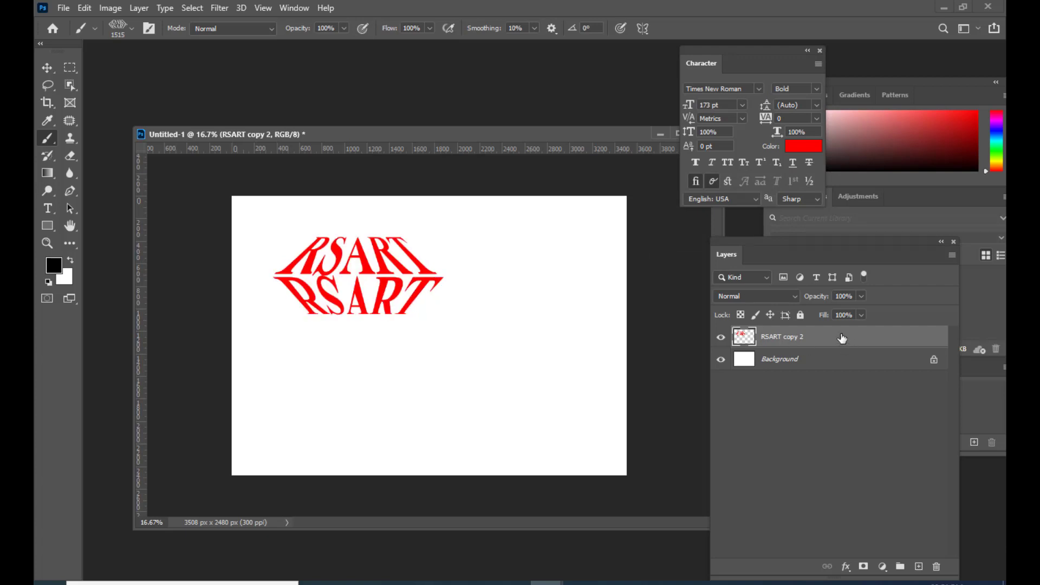
pyautogui.press('Delete')
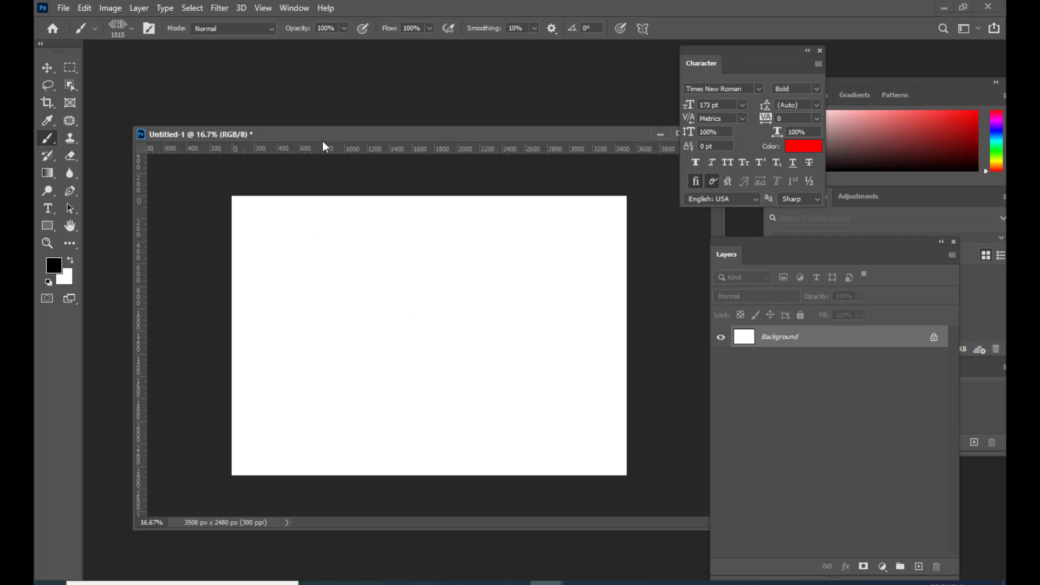
pyautogui.moveTo(323, 141); pyautogui.dragTo(325, 129)
pyautogui.click(126, 27)
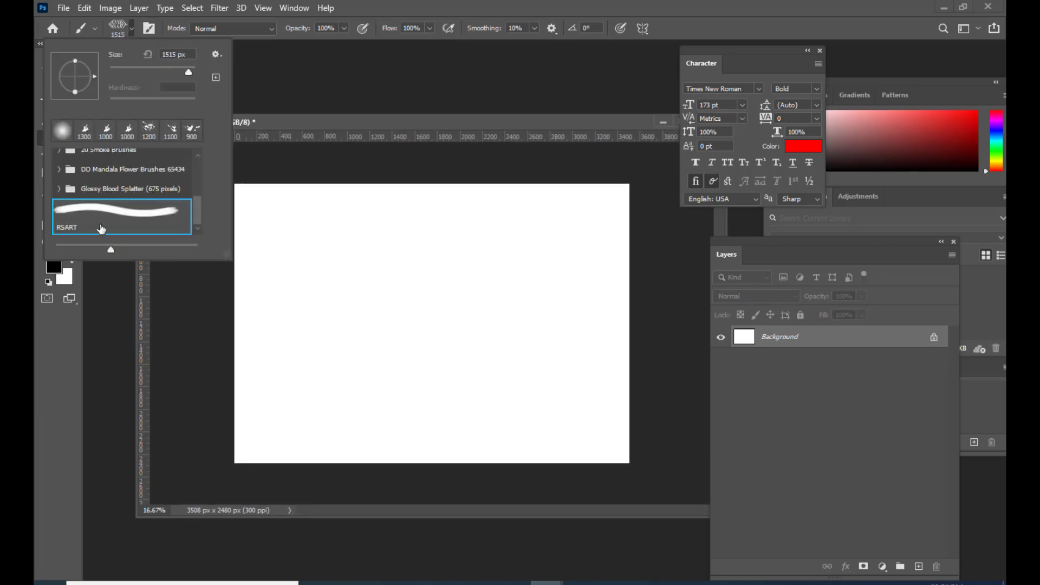
pyautogui.click(418, 123)
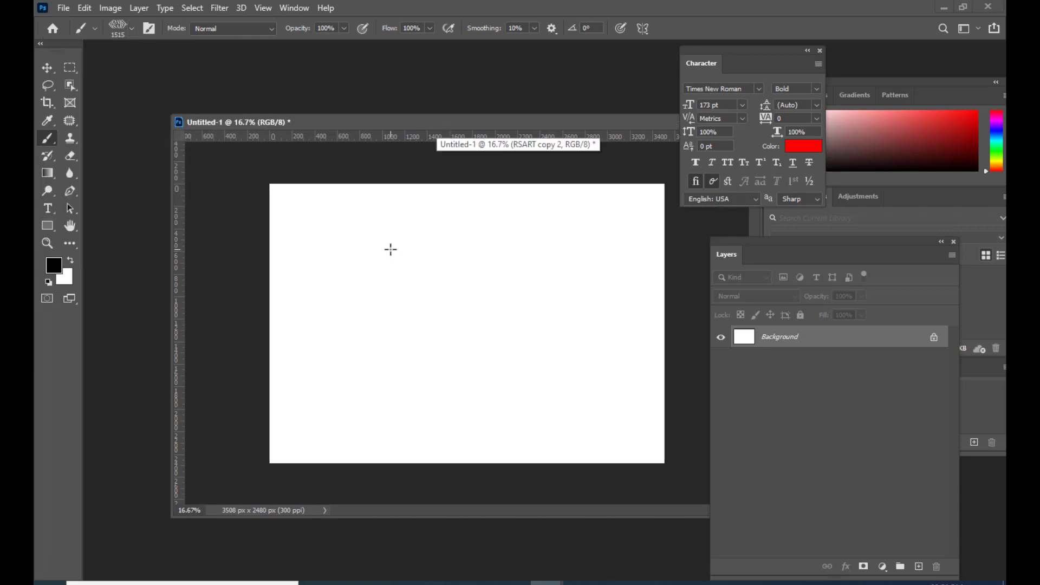
# Set the foreground colour to red f50c0c and stamp the 1515 px RSART brush once near each corner of the page.
pyautogui.click(53, 266)
pyautogui.write('ff0000')
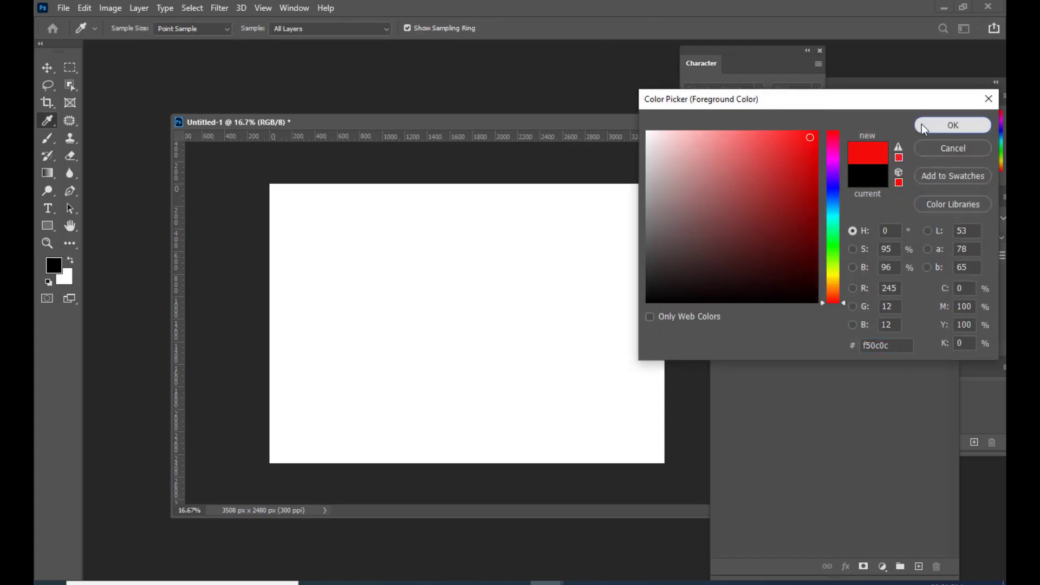
pyautogui.click(922, 124)
pyautogui.click(377, 230)
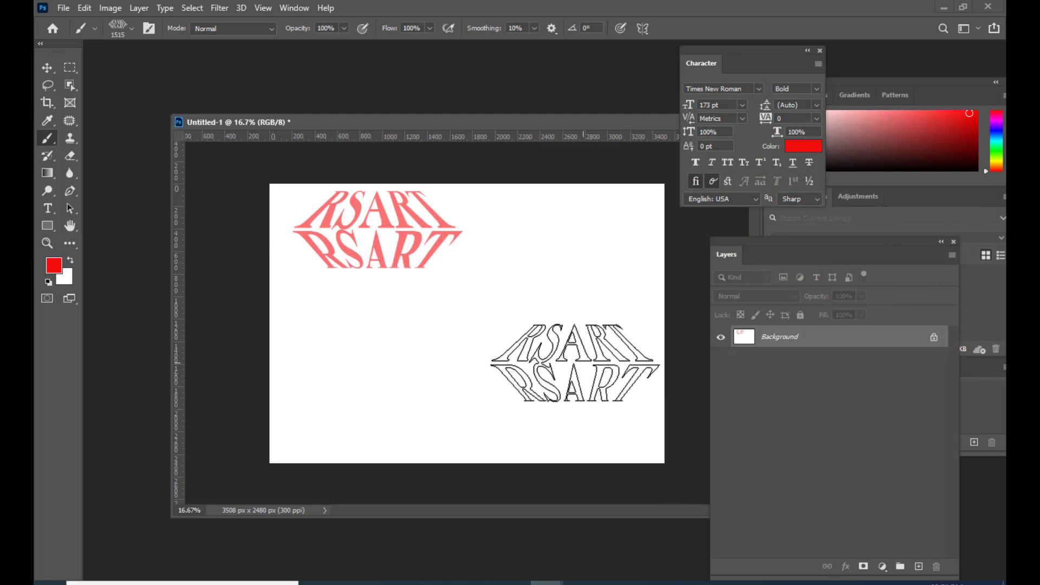
pyautogui.click(571, 362)
pyautogui.click(385, 393)
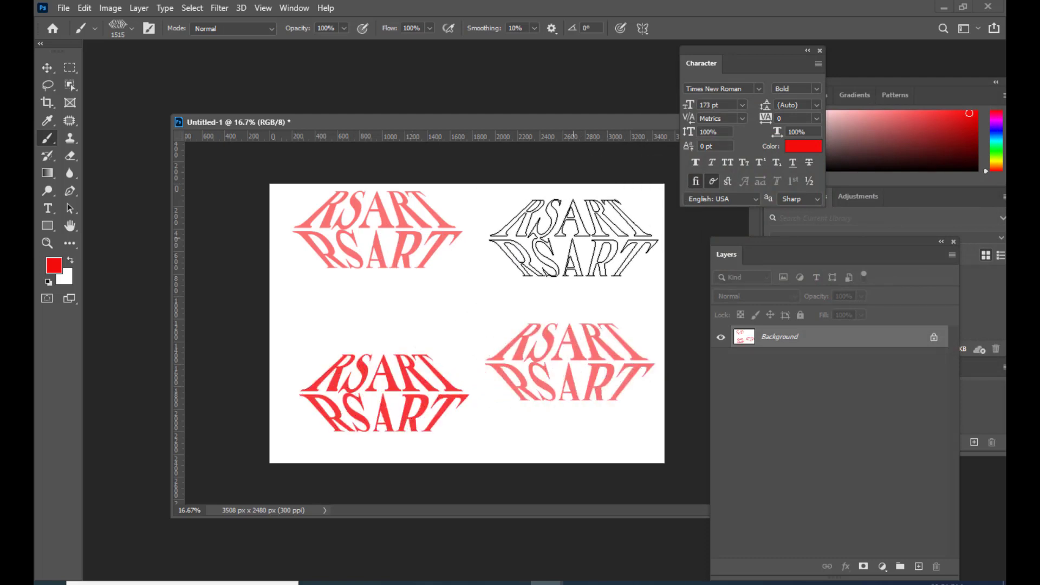
pyautogui.click(574, 239)
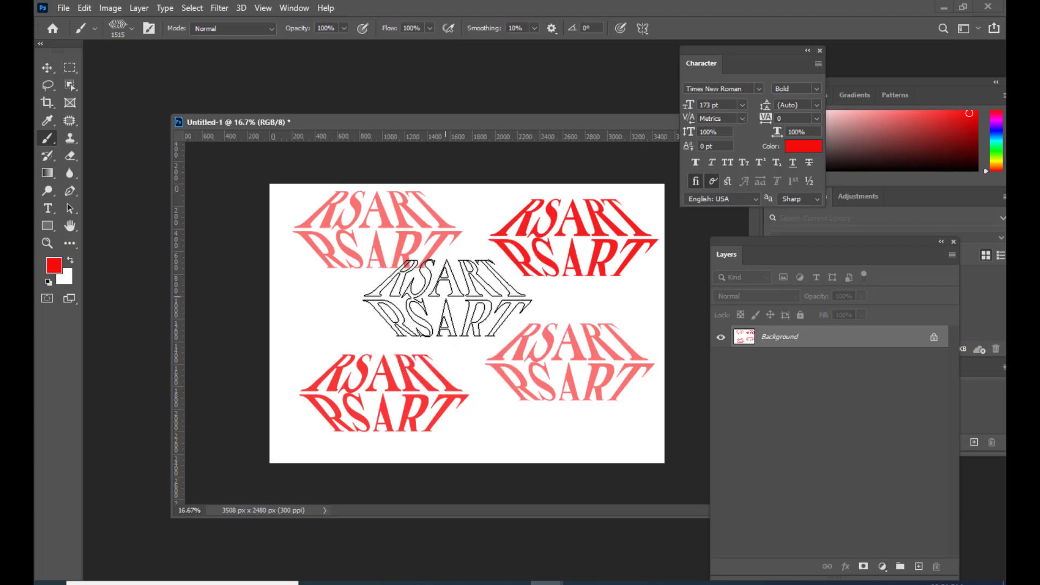
# Reduce the RSART brush size and stamp a smaller red RSART in the middle of the page.
pyautogui.press('[')
pyautogui.press('[')
pyautogui.press('[')
pyautogui.press('[')
pyautogui.press('[')
pyautogui.press('[')
pyautogui.press('[')
pyautogui.press('[')
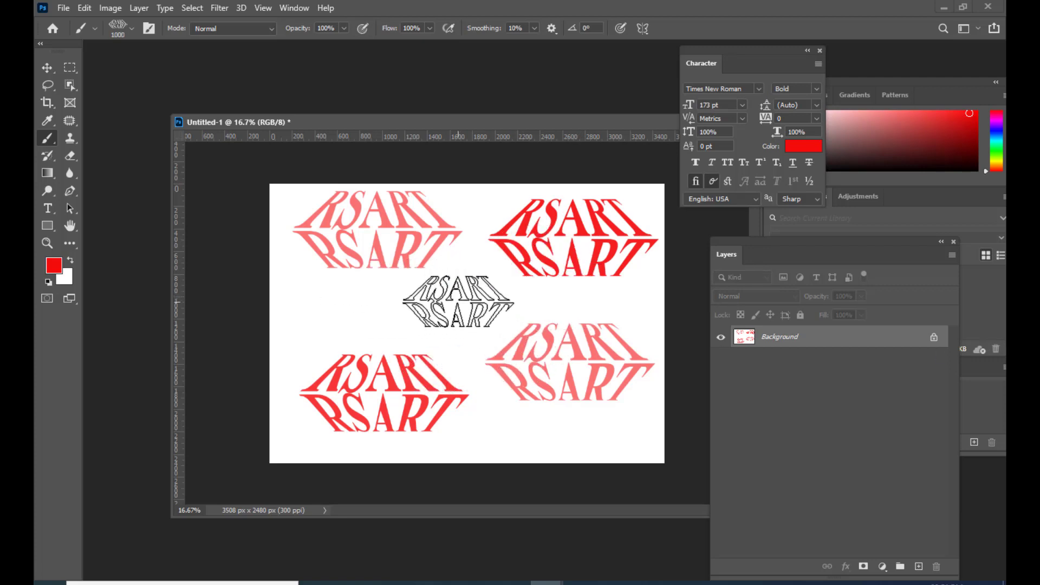
pyautogui.click(458, 299)
# Stamp two red RSART marks at 600 px in the page's lower-right area and one at 300 px between the left-hand stamps.
pyautogui.press('[')
pyautogui.press('[')
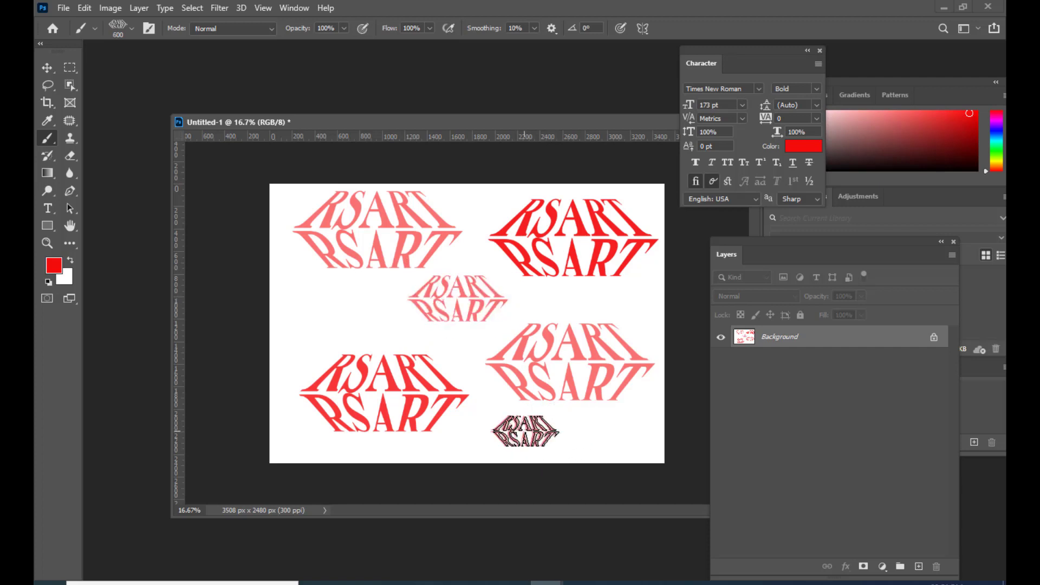
pyautogui.click(524, 432)
pyautogui.click(623, 435)
pyautogui.press('[')
pyautogui.press('[')
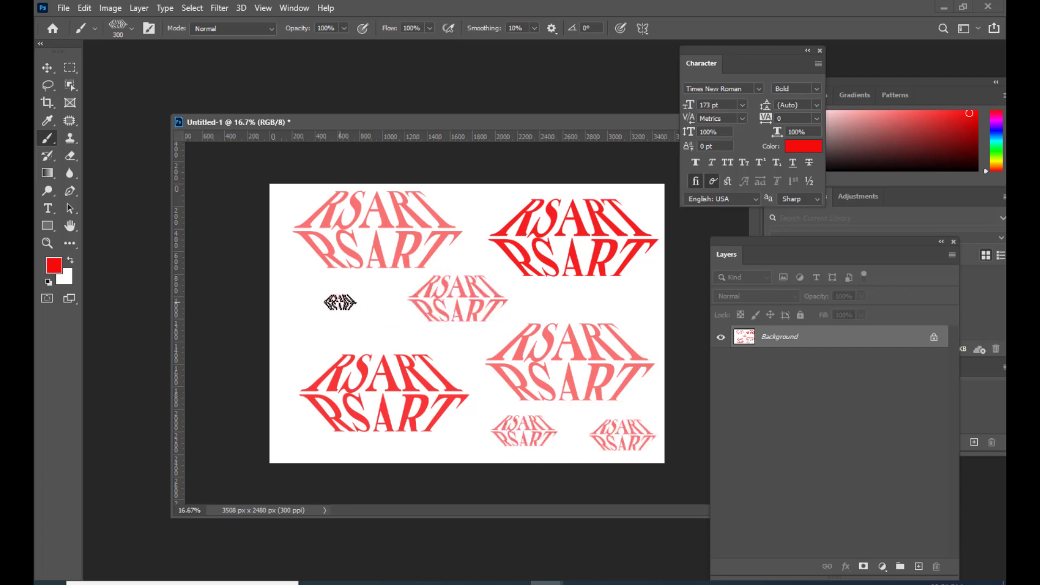
pyautogui.click(340, 302)
# Set the foreground colour to yellow f2f50c and stamp RSART once at 300 px and twice at 500 px in free gaps.
pyautogui.click(53, 265)
pyautogui.click(835, 274)
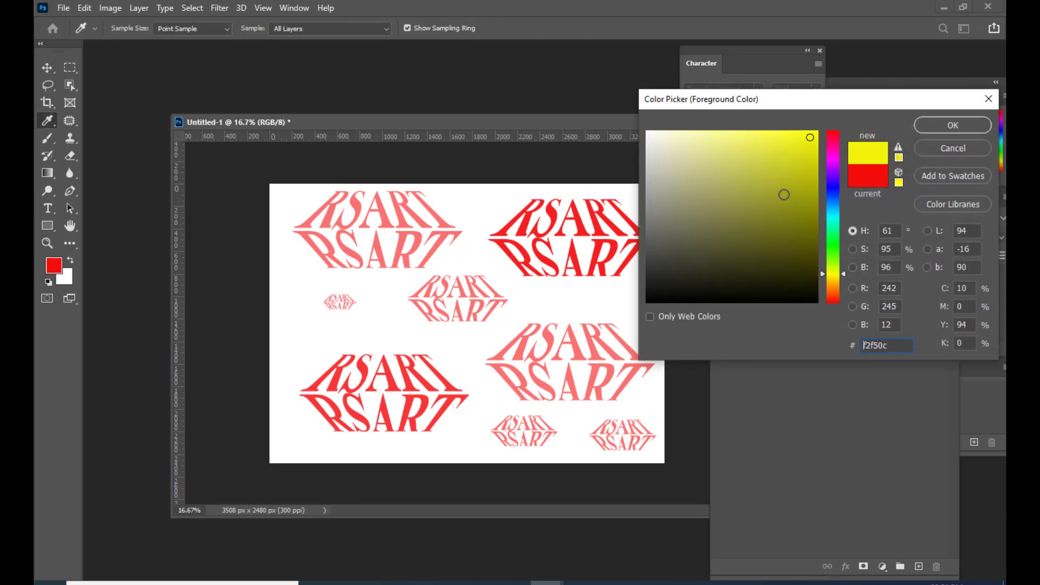
pyautogui.click(933, 123)
pyautogui.click(483, 200)
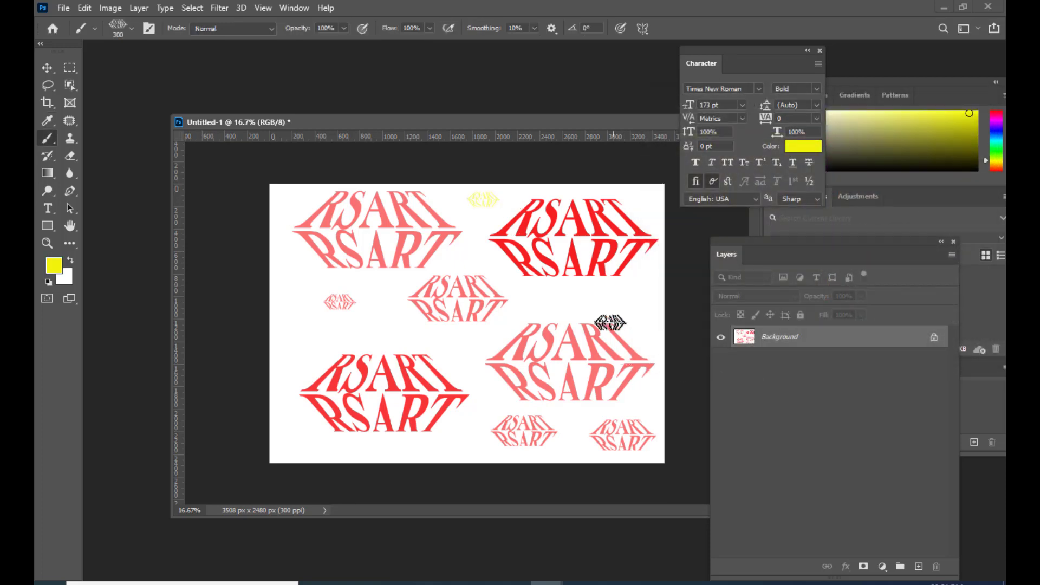
pyautogui.press(']')
pyautogui.press(']')
pyautogui.click(561, 301)
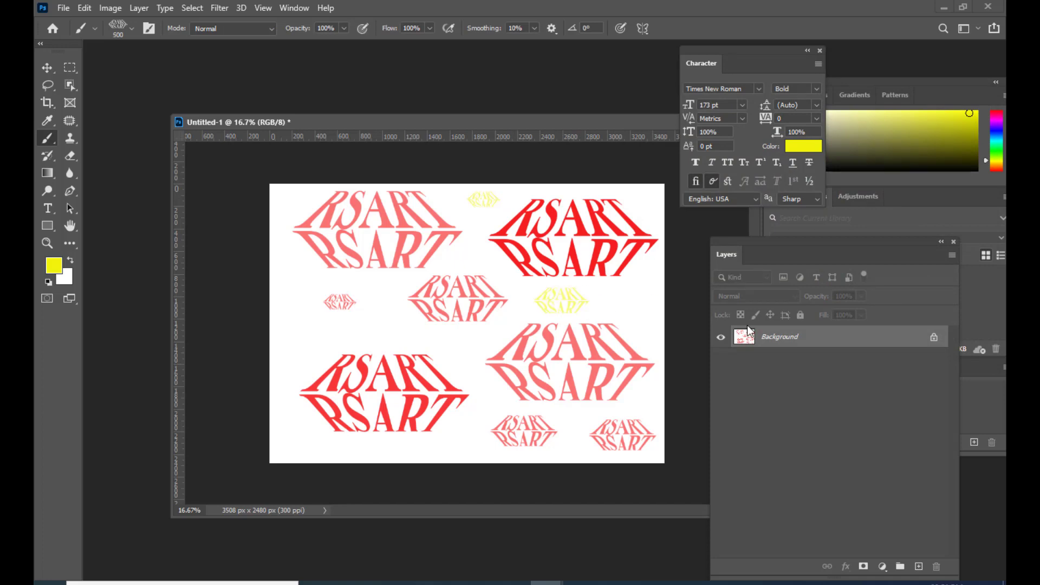
pyautogui.click(368, 328)
# Set the foreground colour to orange f5530c and stamp RSART once at 500 px and twice at 300 px along the page's left side.
pyautogui.click(53, 265)
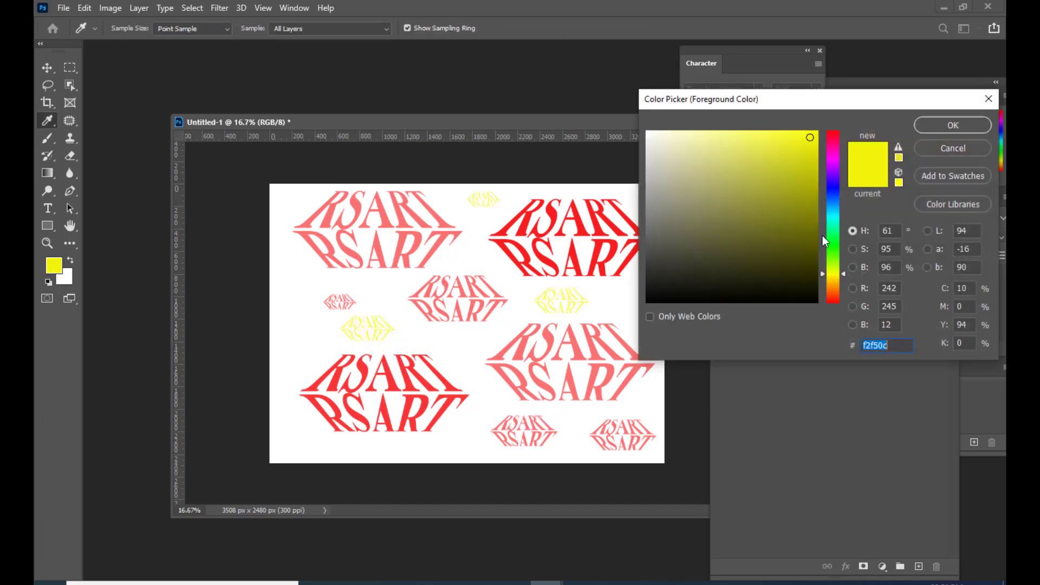
pyautogui.moveTo(834, 285); pyautogui.dragTo(833, 293)
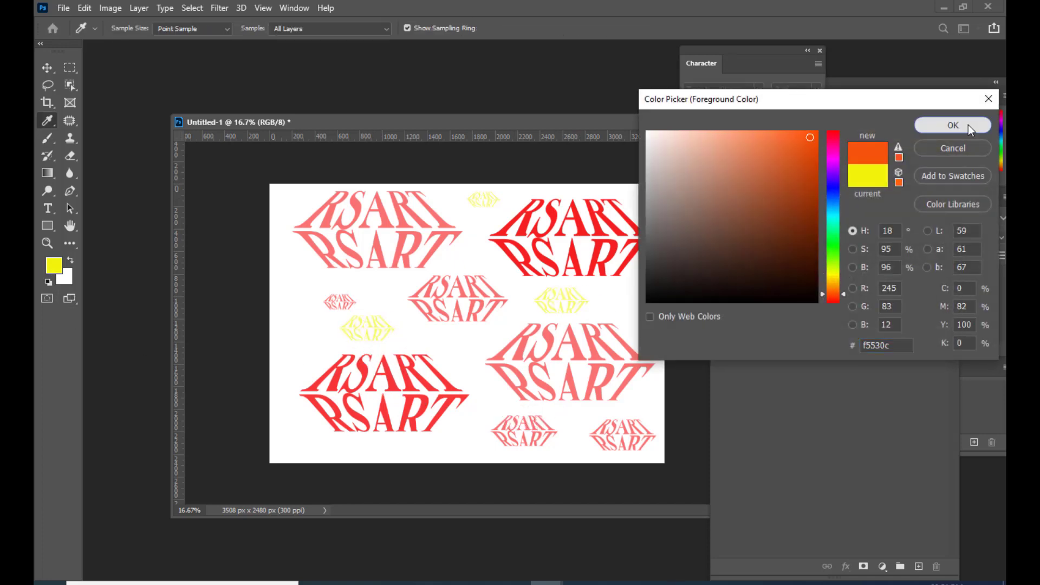
pyautogui.click(968, 125)
pyautogui.click(302, 335)
pyautogui.press('[')
pyautogui.press('[')
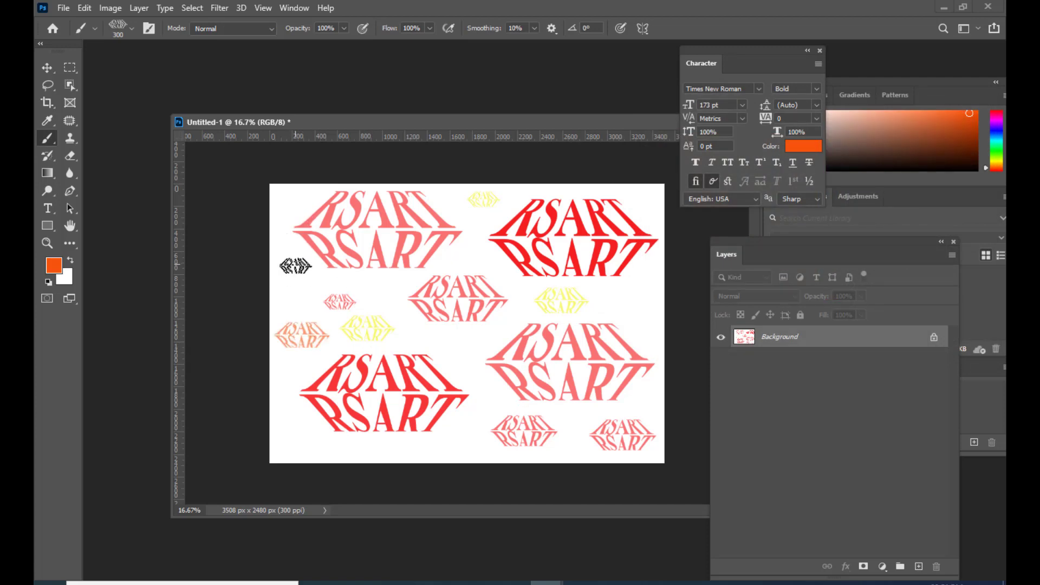
pyautogui.click(295, 270)
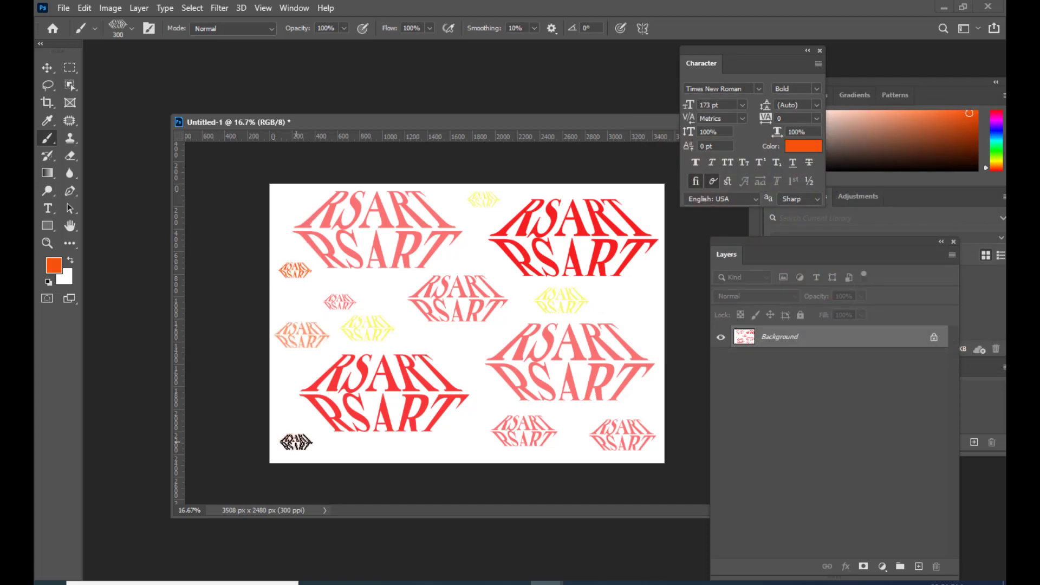
pyautogui.click(295, 442)
# Undo all RSART stamps until the page is blank.
pyautogui.hotkey('ctrl', 'z')
pyautogui.hotkey('ctrl', 'z')
pyautogui.hotkey('ctrl', 'z')
pyautogui.hotkey('ctrl', 'z')
pyautogui.hotkey('ctrl', 'z')
pyautogui.hotkey('ctrl', 'z')
pyautogui.hotkey('ctrl', 'z')
pyautogui.hotkey('ctrl', 'z')
pyautogui.hotkey('ctrl', 'z')
pyautogui.hotkey('ctrl', 'z')
pyautogui.hotkey('ctrl', 'z')
pyautogui.hotkey('ctrl', 'z')
pyautogui.hotkey('ctrl', 'z')
pyautogui.hotkey('ctrl', 'z')
pyautogui.hotkey('ctrl', 'z')
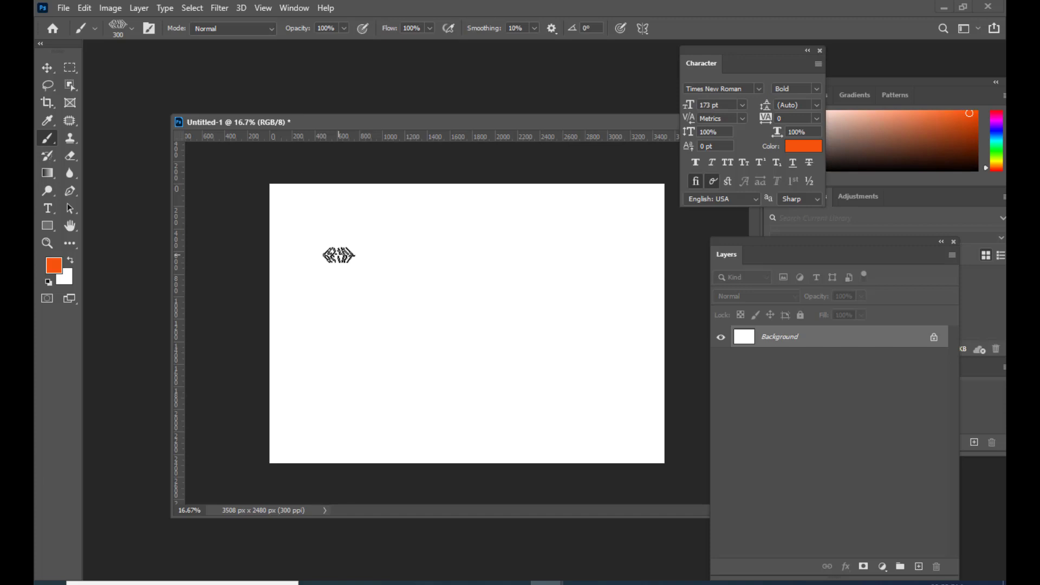
# Open the Brush Settings for the RSART brush, set its spacing to 200% and close the separate list of brush presets.
pyautogui.click(299, 8)
pyautogui.click(320, 127)
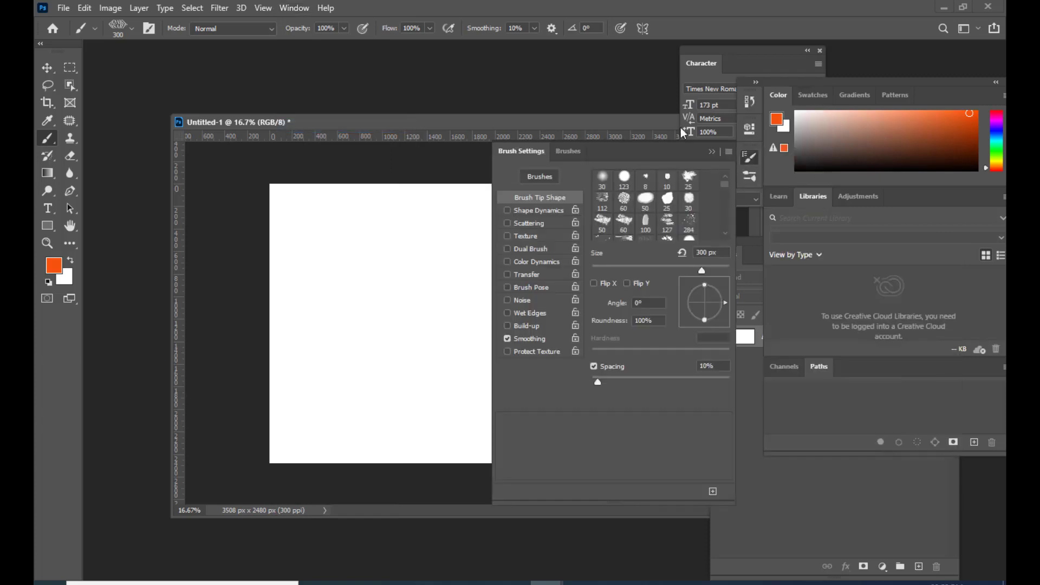
pyautogui.moveTo(514, 151); pyautogui.dragTo(571, 57)
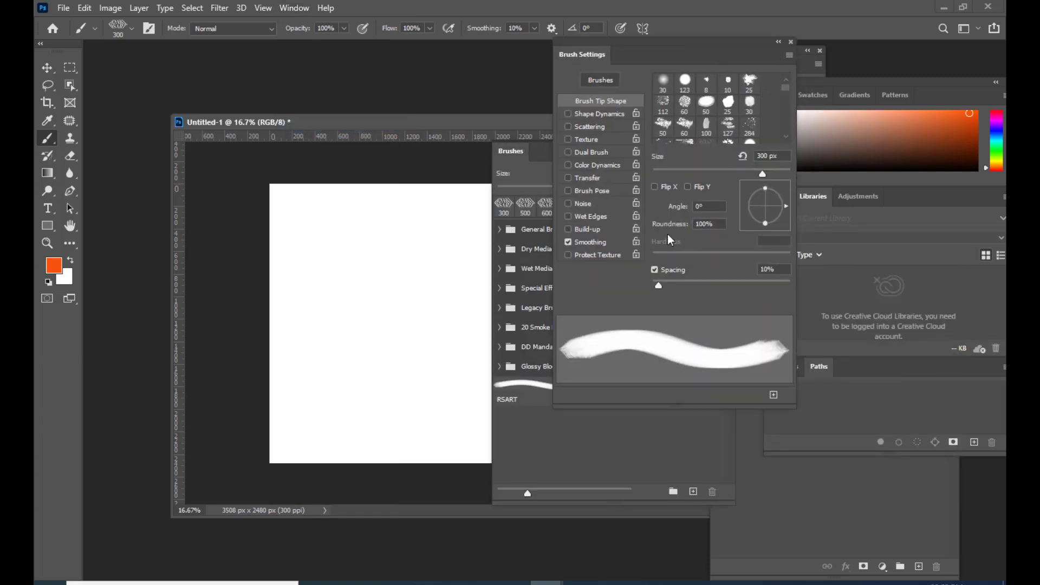
pyautogui.moveTo(659, 285); pyautogui.dragTo(755, 287)
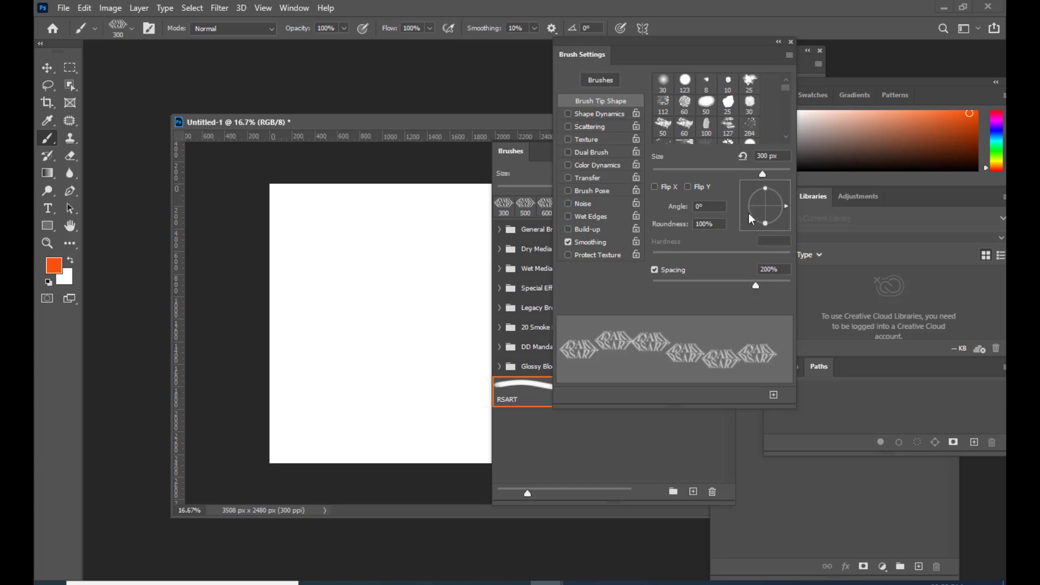
pyautogui.moveTo(516, 159); pyautogui.dragTo(613, 232)
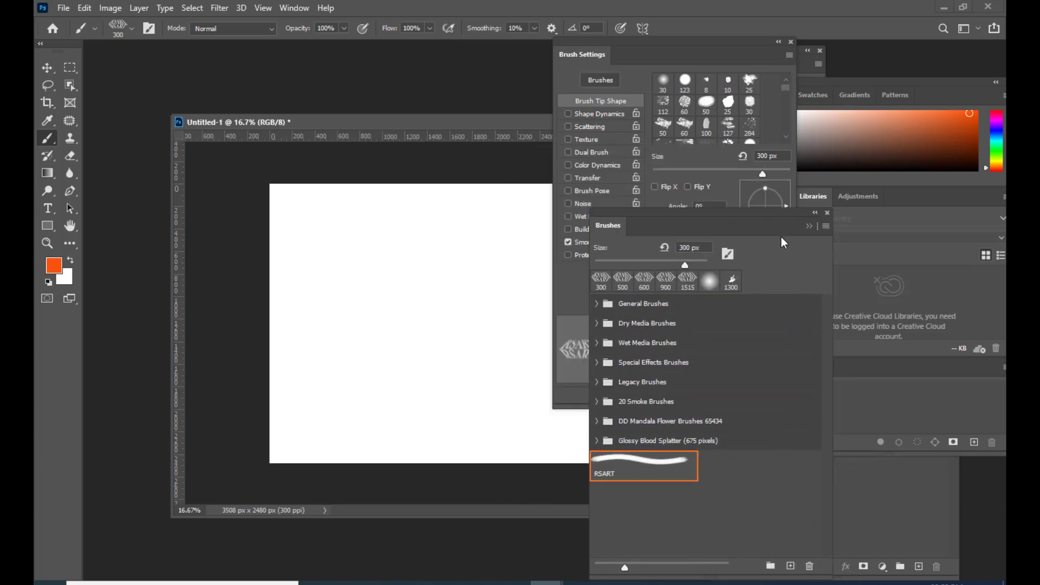
pyautogui.click(828, 212)
pyautogui.moveTo(596, 40); pyautogui.dragTo(669, 49)
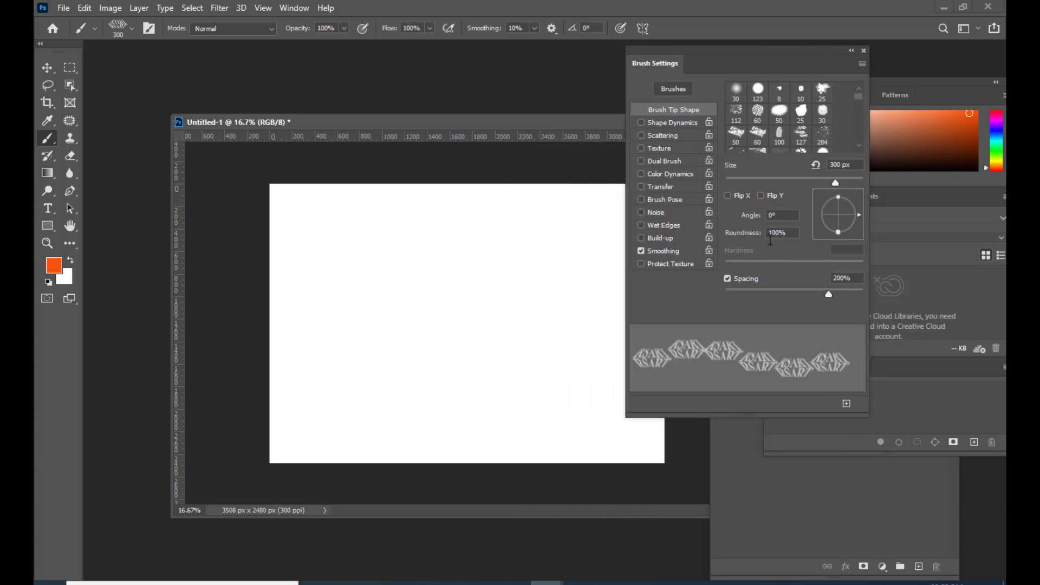
# Set the RSART brush's angle to 45° and its spacing to 147%.
pyautogui.moveTo(830, 293); pyautogui.dragTo(832, 295)
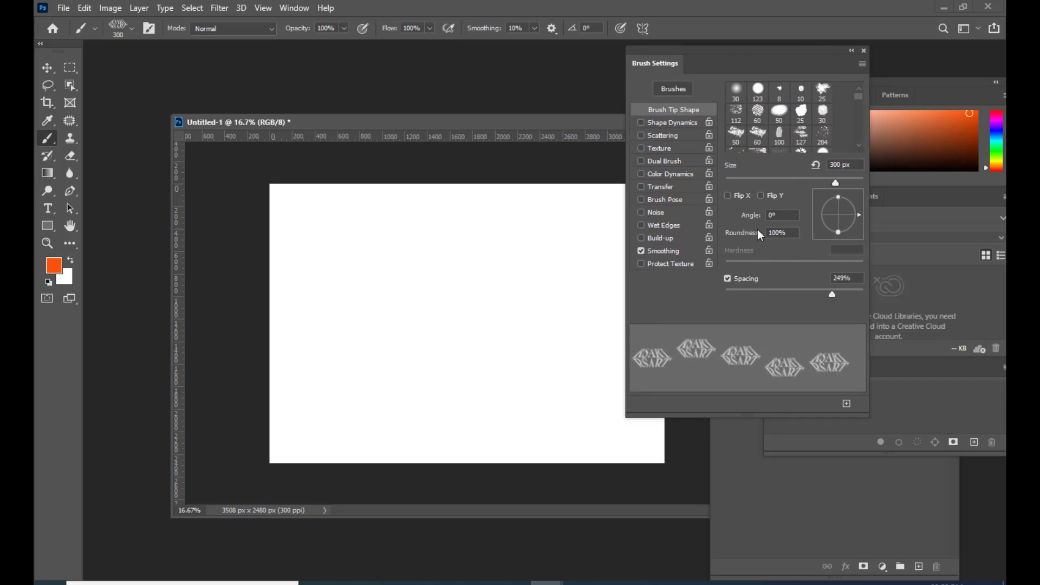
pyautogui.click(780, 217)
pyautogui.write('45')
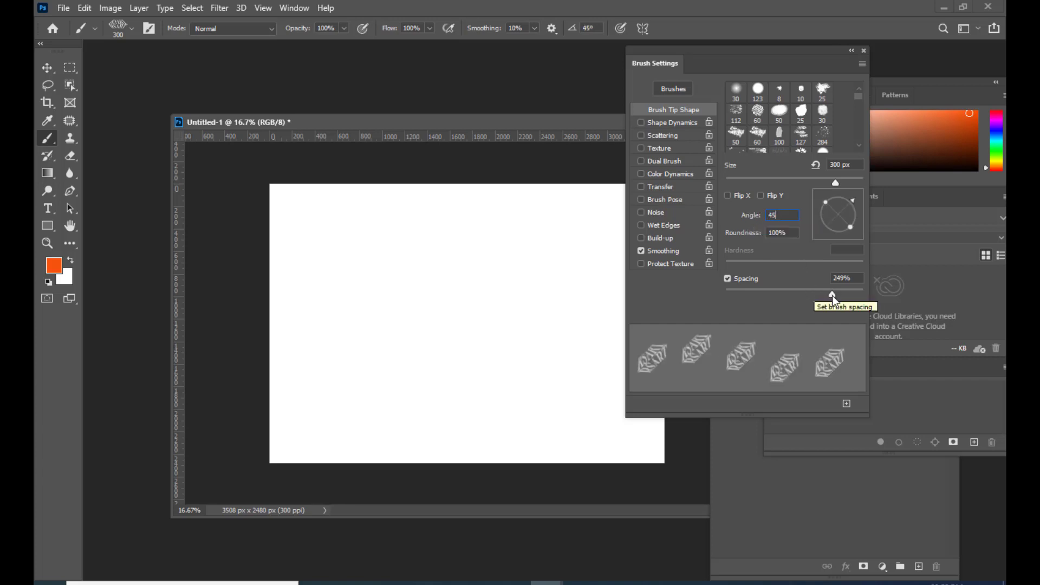
pyautogui.moveTo(833, 295); pyautogui.dragTo(811, 294)
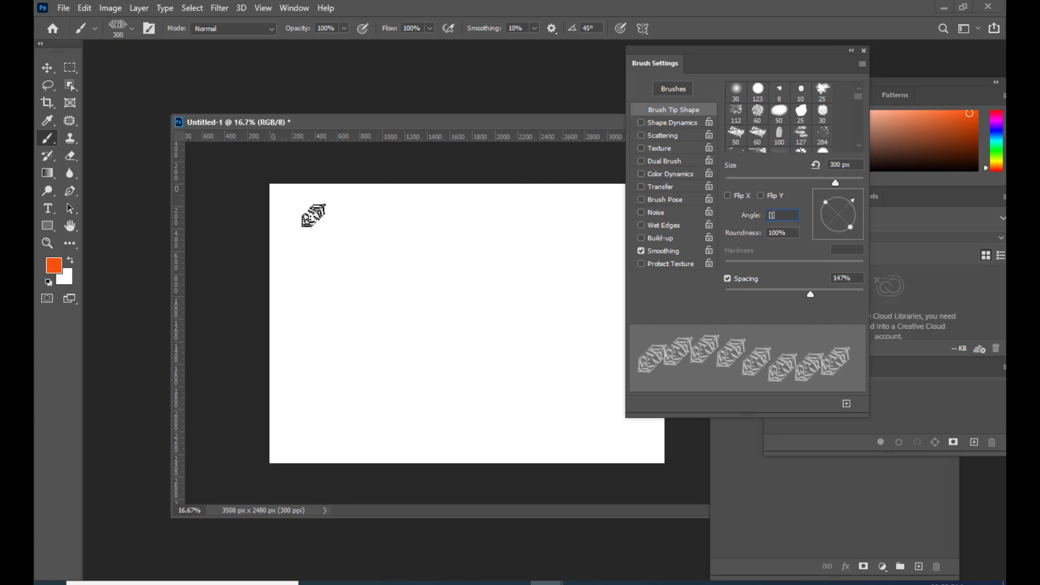
pyautogui.write('[[[[[[[')
pyautogui.press('Return')
pyautogui.click(508, 225)
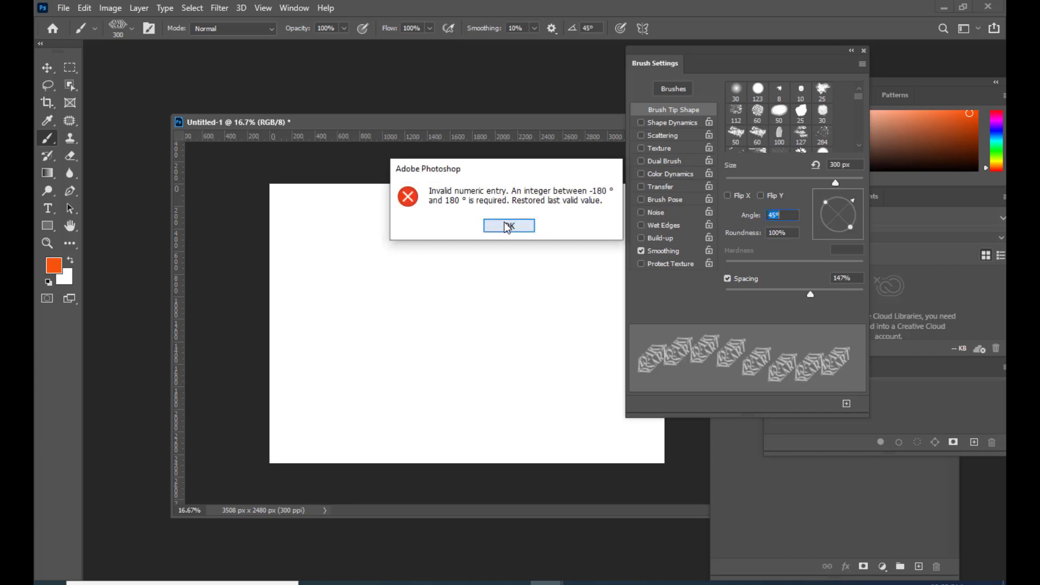
# Reduce the RSART brush size to 190 px, and paint a trial stroke down the page's left side and undo it.
pyautogui.moveTo(836, 182)
pyautogui.mouseDown()
pyautogui.moveTo(752, 191)
pyautogui.moveTo(774, 184)
pyautogui.mouseUp()
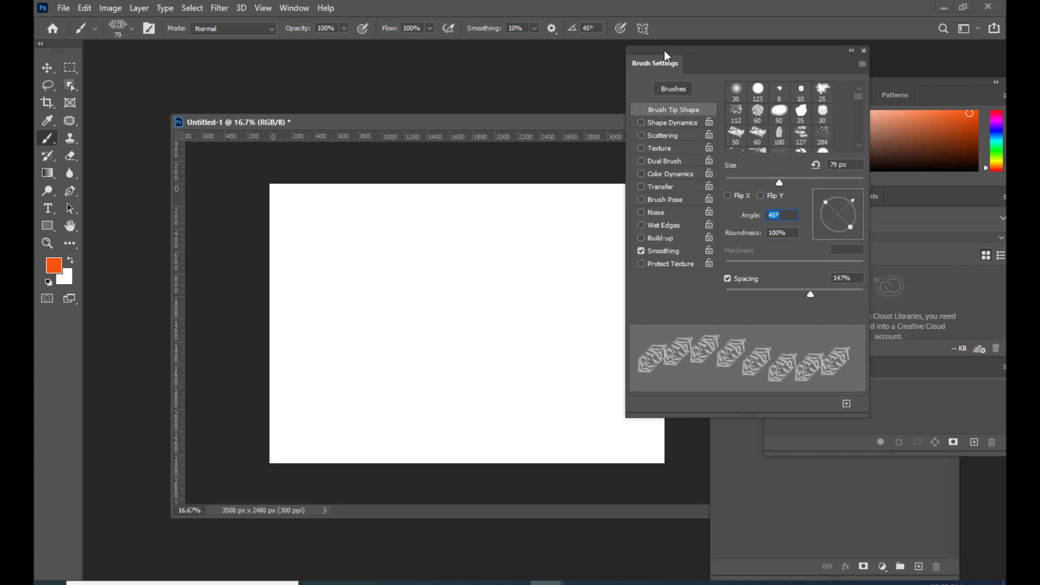
pyautogui.moveTo(667, 56); pyautogui.dragTo(678, 56)
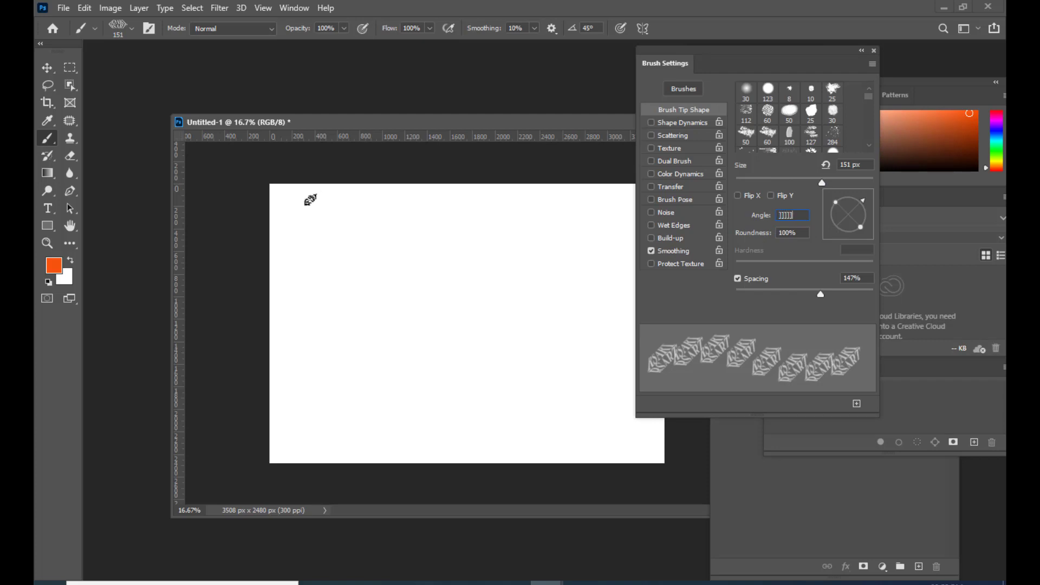
pyautogui.write(']]]]')
pyautogui.press('Return')
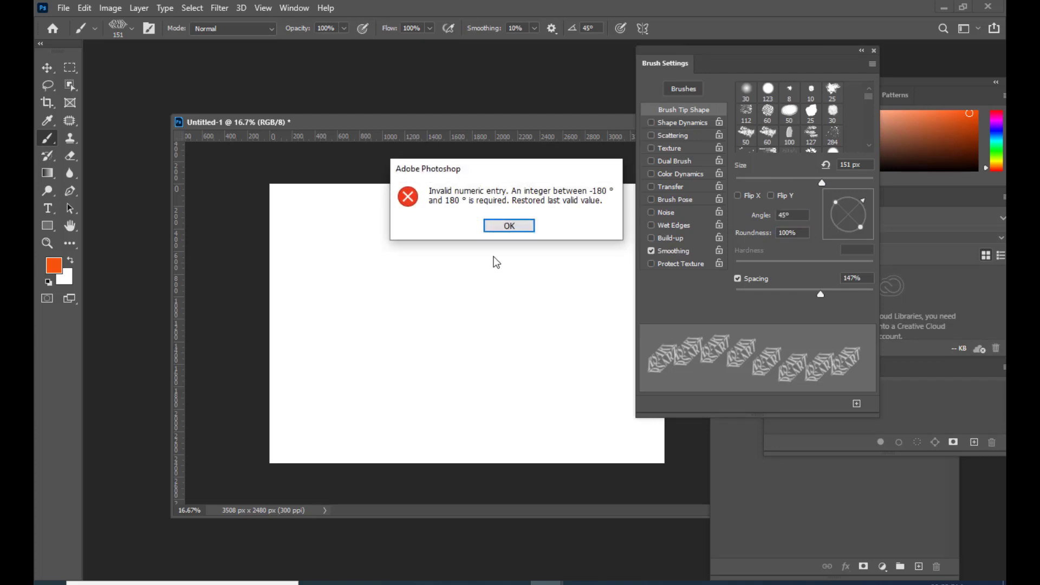
pyautogui.click(495, 225)
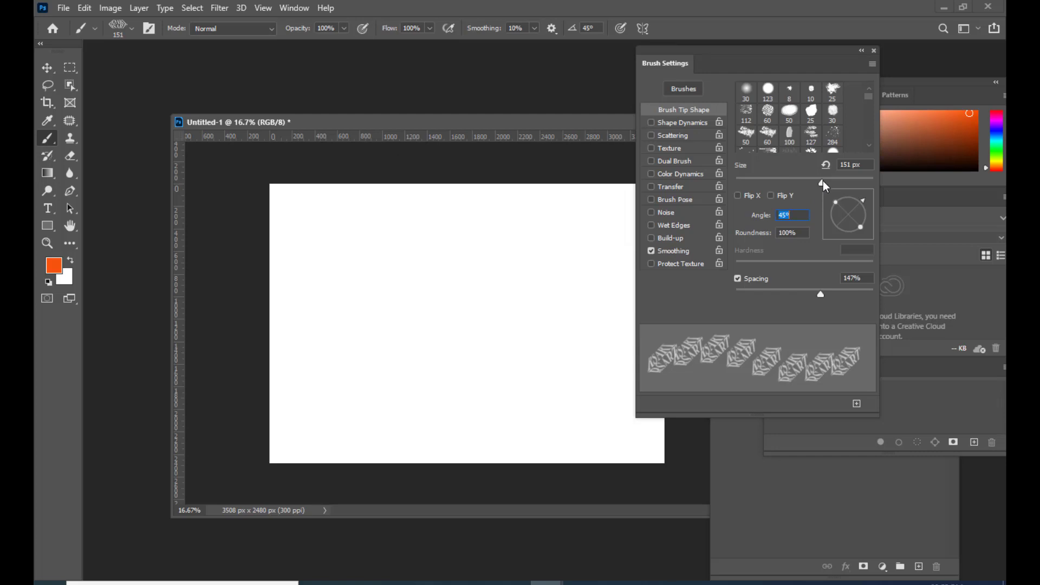
pyautogui.moveTo(688, 47)
pyautogui.mouseDown()
pyautogui.moveTo(736, 57)
pyautogui.moveTo(718, 60)
pyautogui.mouseUp()
pyautogui.click(905, 63)
pyautogui.moveTo(294, 206)
pyautogui.mouseDown()
pyautogui.moveTo(313, 287)
pyautogui.moveTo(318, 400)
pyautogui.mouseUp()
pyautogui.hotkey('ctrl', 'z')
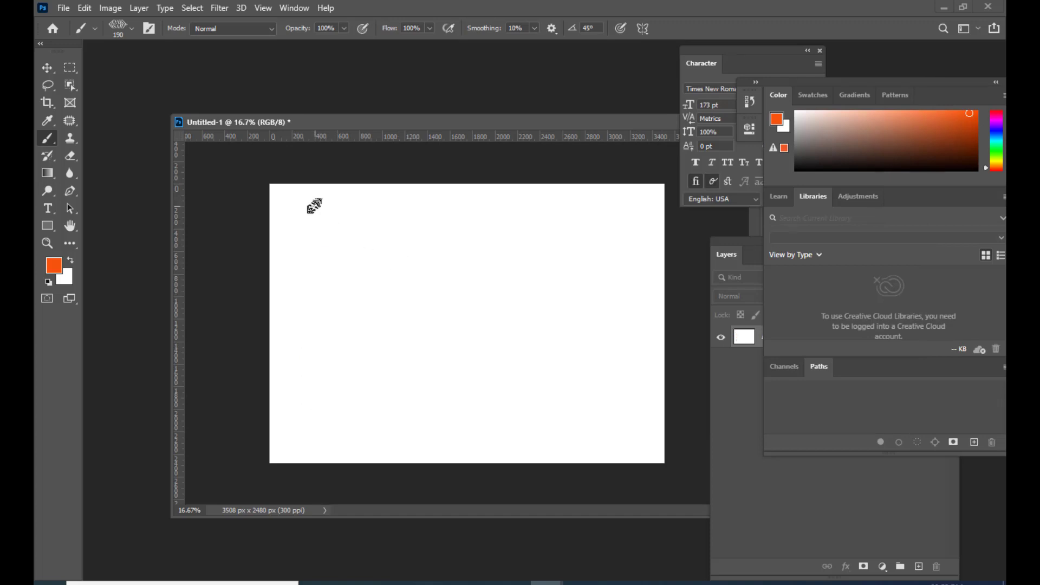
# Set the foreground colour to red ff0000, and paint a trial column of stamps along the page's left edge and undo it.
pyautogui.click(53, 266)
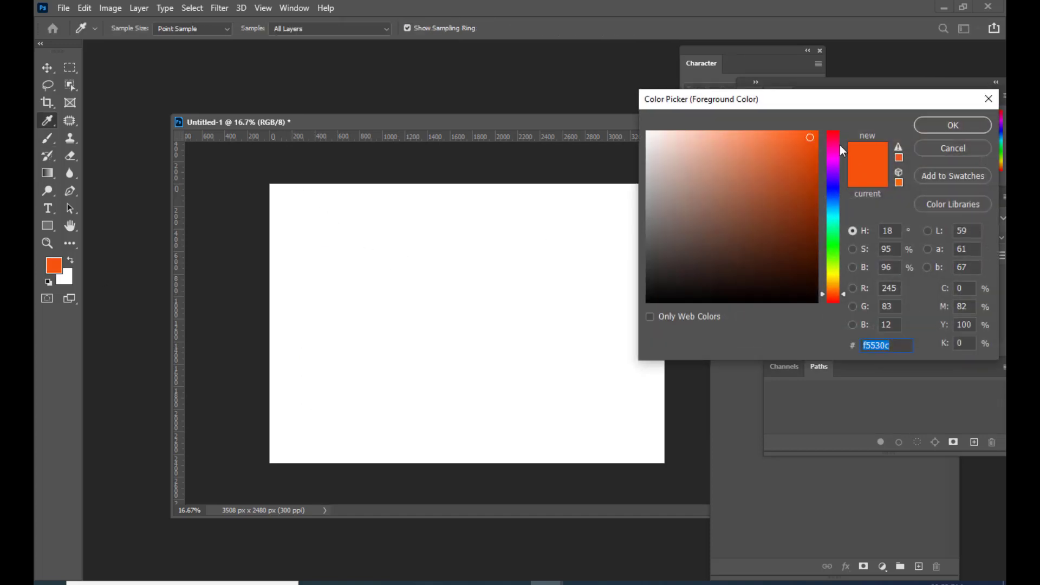
pyautogui.moveTo(833, 291); pyautogui.dragTo(832, 316)
pyautogui.write('ff0000')
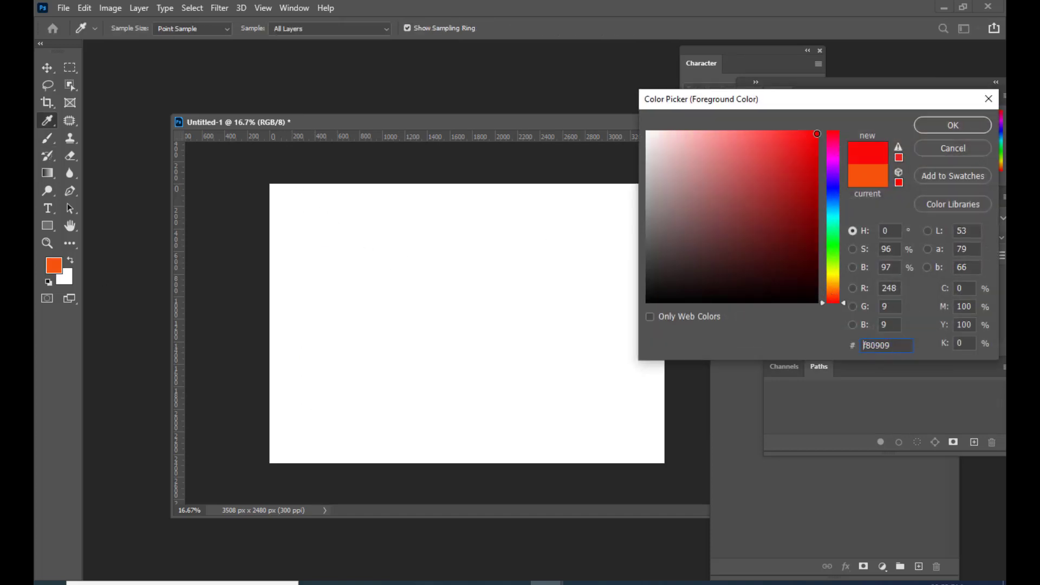
pyautogui.click(949, 125)
pyautogui.moveTo(284, 194); pyautogui.dragTo(283, 396)
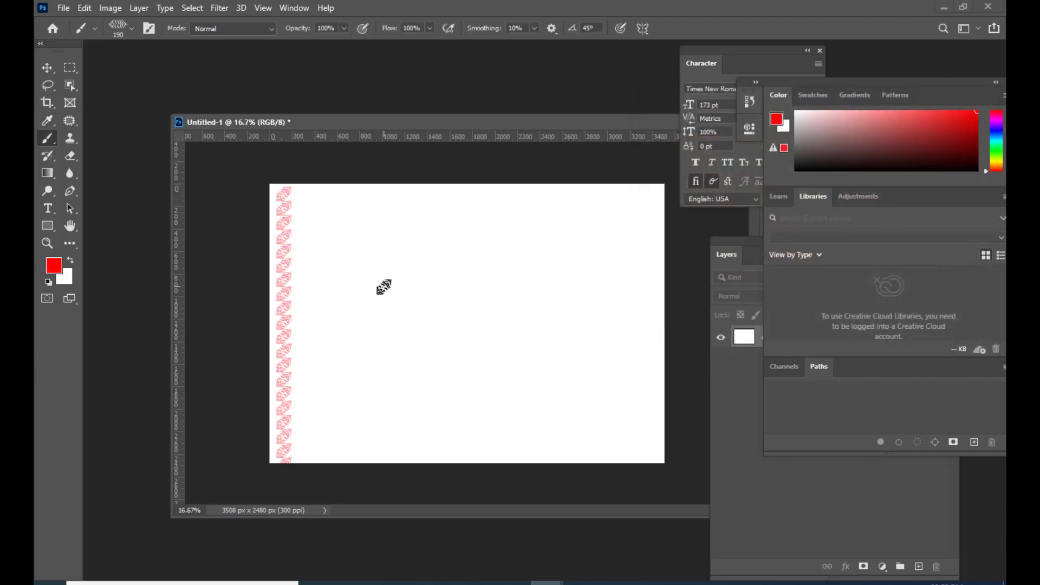
pyautogui.hotkey('ctrl', 'z')
# Set the brush spacing to 173% and paint a straight red column of RSART stamps down the page's left edge.
pyautogui.click(300, 7)
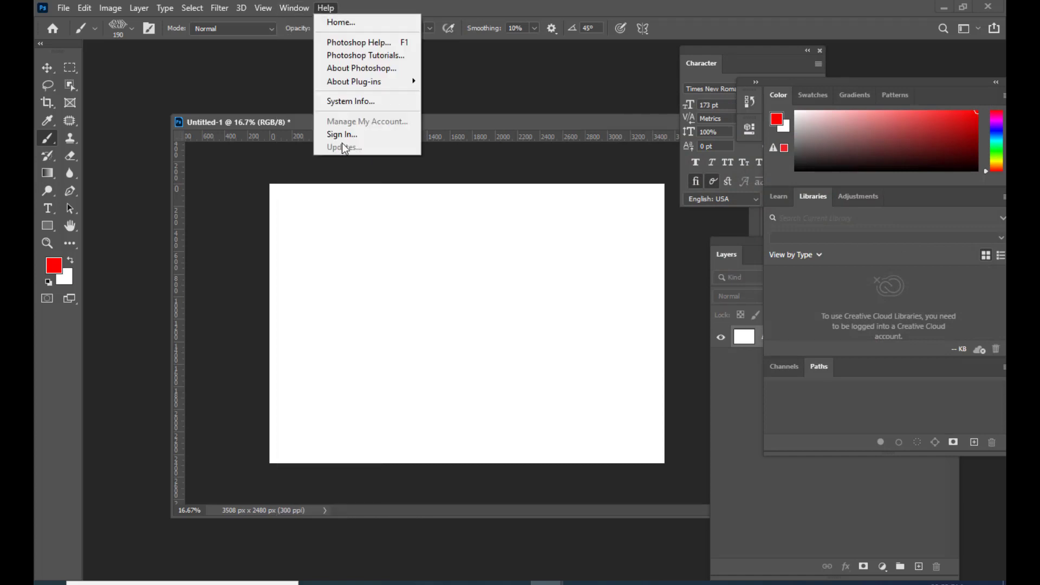
pyautogui.click(347, 127)
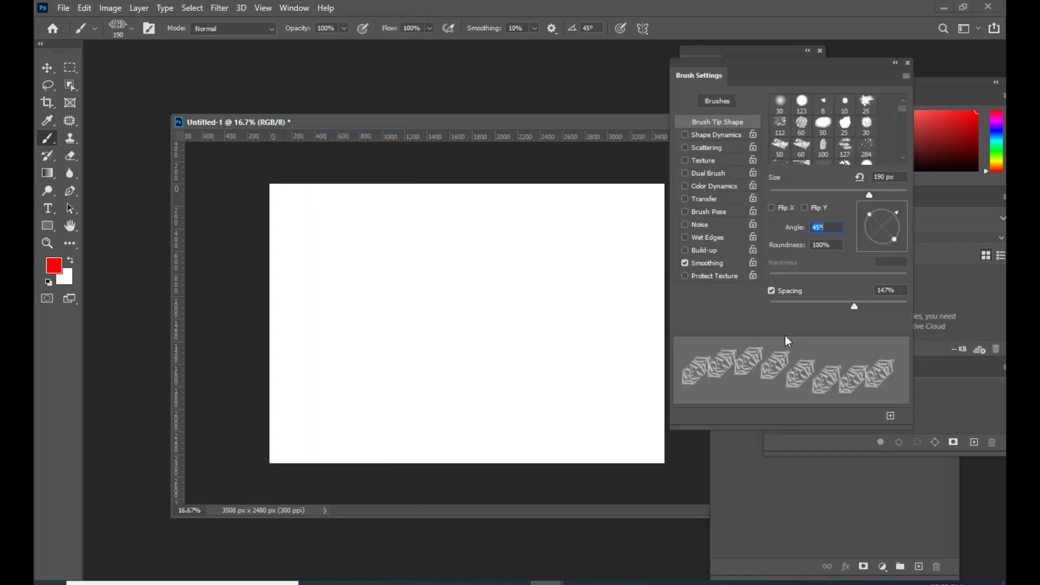
pyautogui.moveTo(856, 306); pyautogui.dragTo(863, 304)
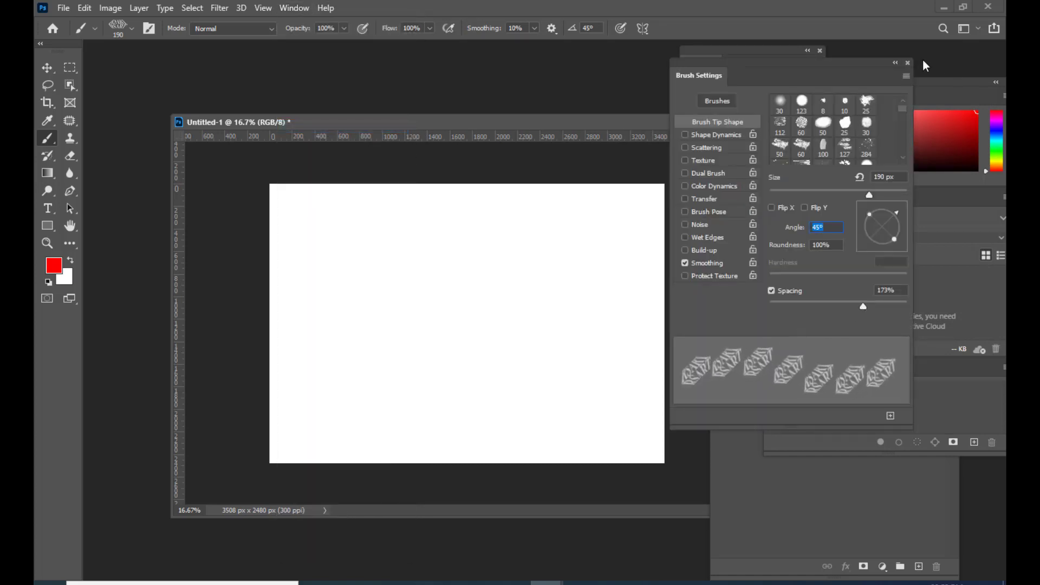
pyautogui.click(909, 64)
pyautogui.moveTo(284, 192); pyautogui.dragTo(284, 345)
pyautogui.moveTo(297, 411); pyautogui.dragTo(299, 488)
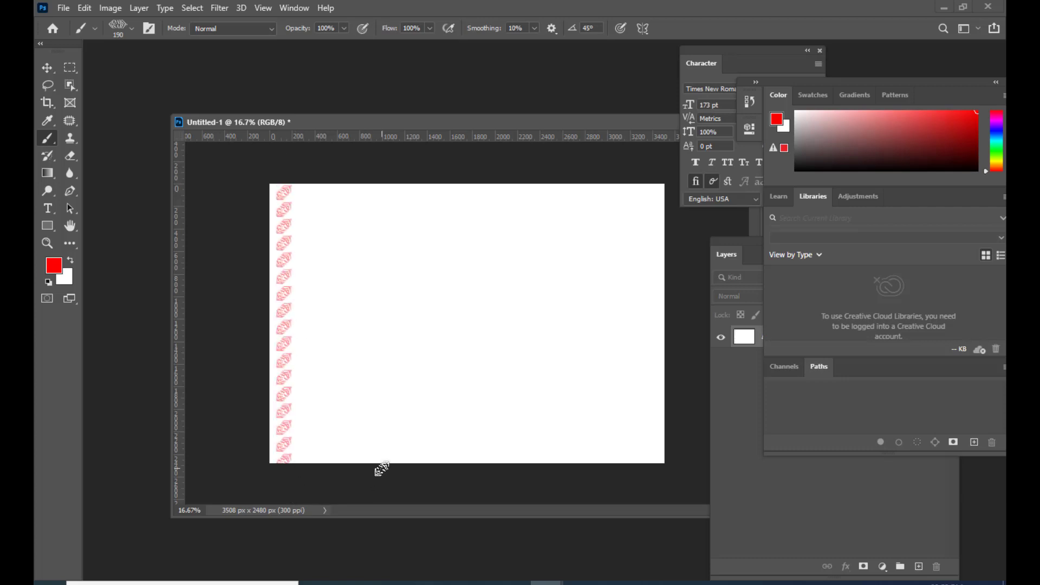
# Set the brush angle to -45° and paint a second, mirrored RSART column just inside the one along the left edge.
pyautogui.click(282, 10)
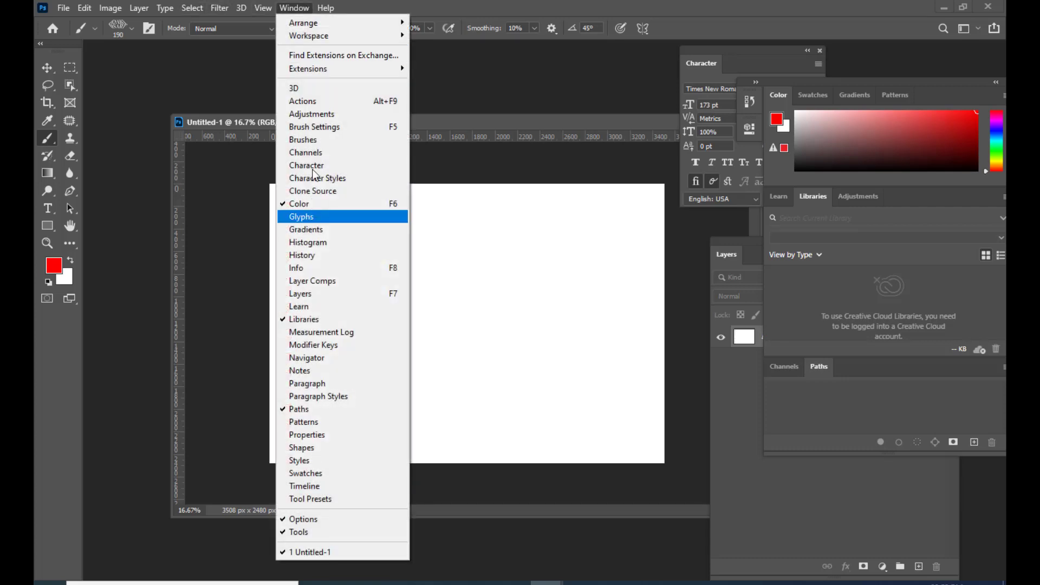
pyautogui.click(319, 129)
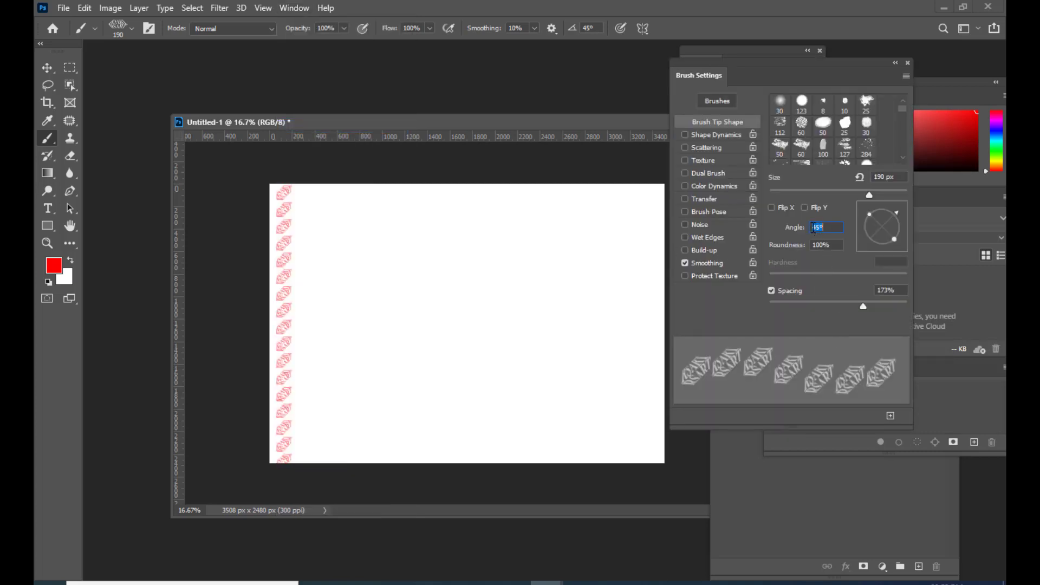
pyautogui.write('-')
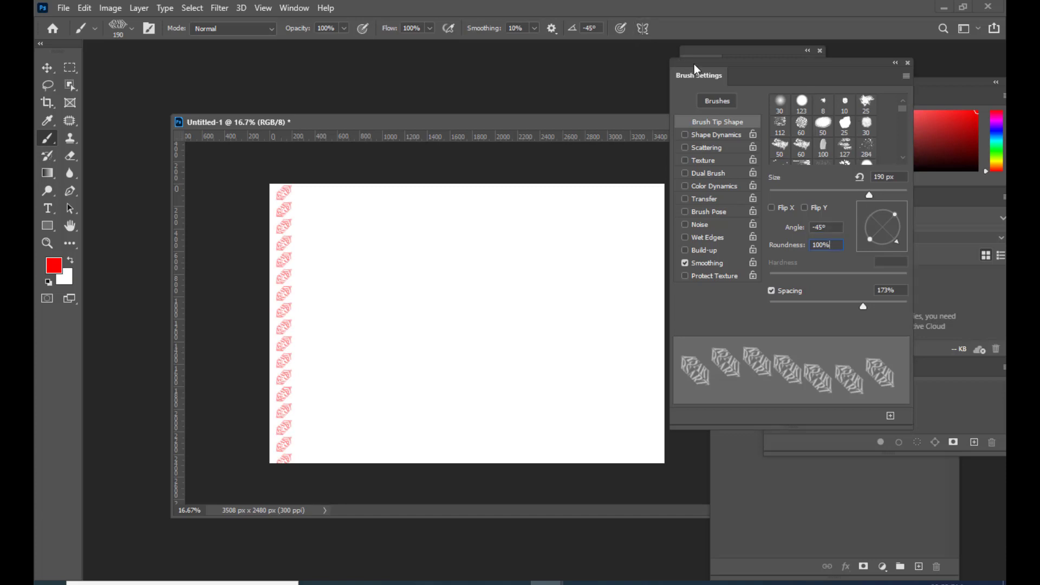
pyautogui.moveTo(697, 70); pyautogui.dragTo(754, 67)
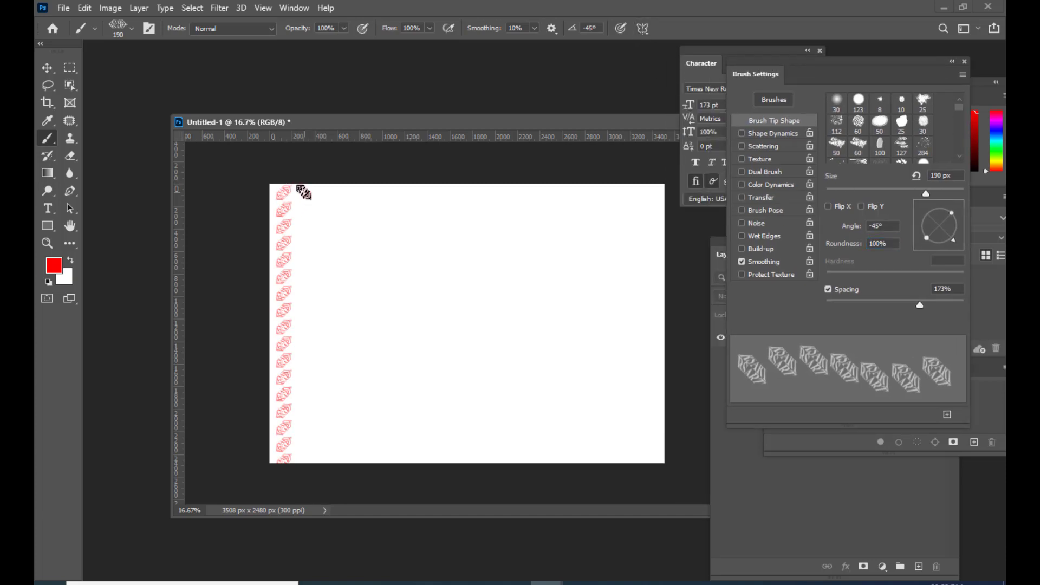
pyautogui.moveTo(304, 192)
pyautogui.mouseDown()
pyautogui.moveTo(322, 413)
pyautogui.moveTo(312, 462)
pyautogui.mouseUp()
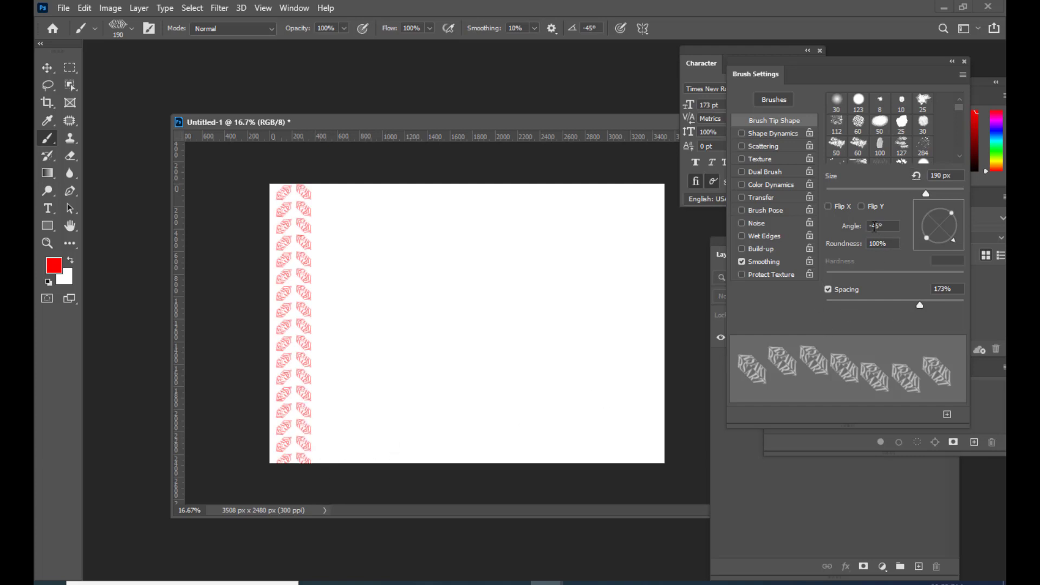
# Paint two adjacent RSART columns along the page's right edge, the inner one at a 45° angle and the outer one at -45°.
pyautogui.press('BackSpace')
pyautogui.press('Return')
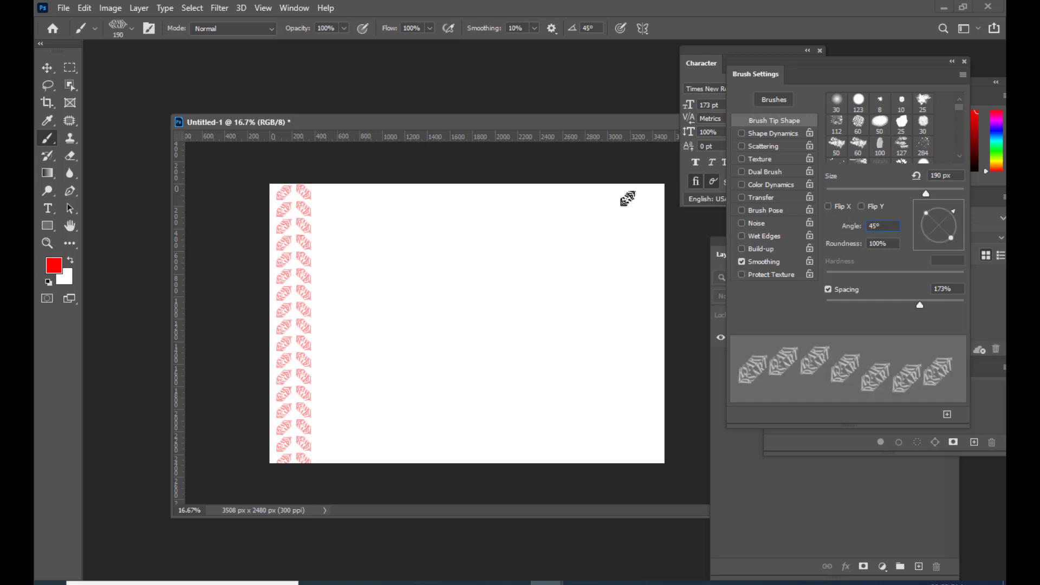
pyautogui.moveTo(631, 195); pyautogui.dragTo(634, 295)
pyautogui.moveTo(634, 398); pyautogui.dragTo(634, 479)
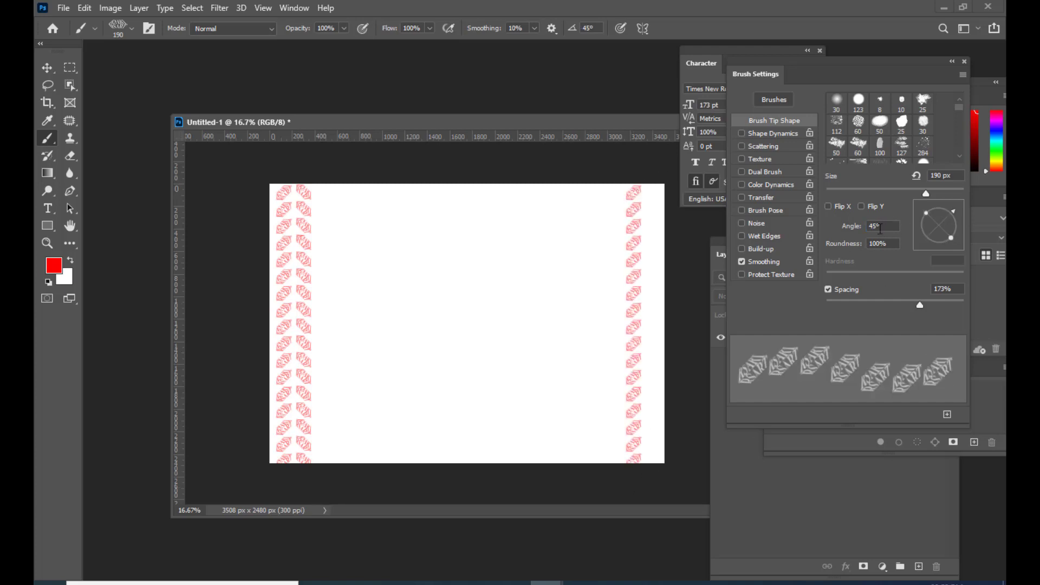
pyautogui.write('-')
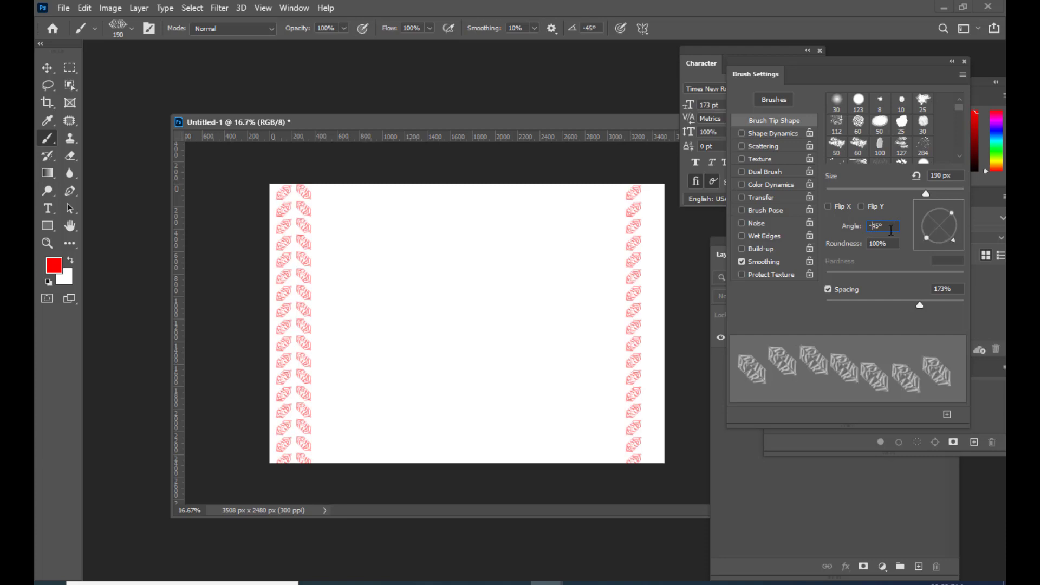
pyautogui.moveTo(654, 195); pyautogui.dragTo(652, 480)
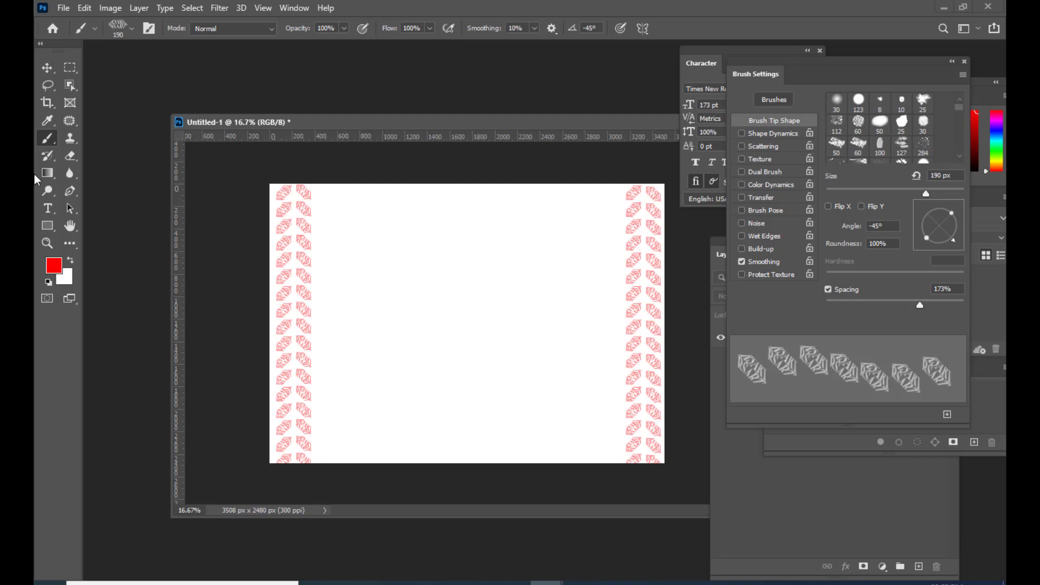
# Switch to Chrome and search Google Images for "tshirt" in a new tab.
pyautogui.click(47, 68)
pyautogui.click(47, 138)
pyautogui.click(613, 583)
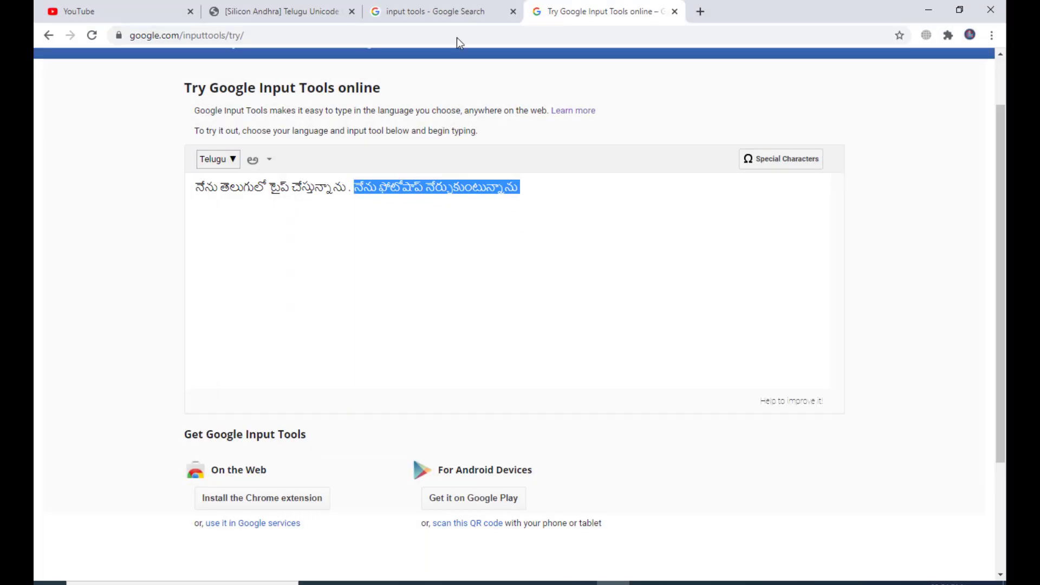
pyautogui.click(701, 12)
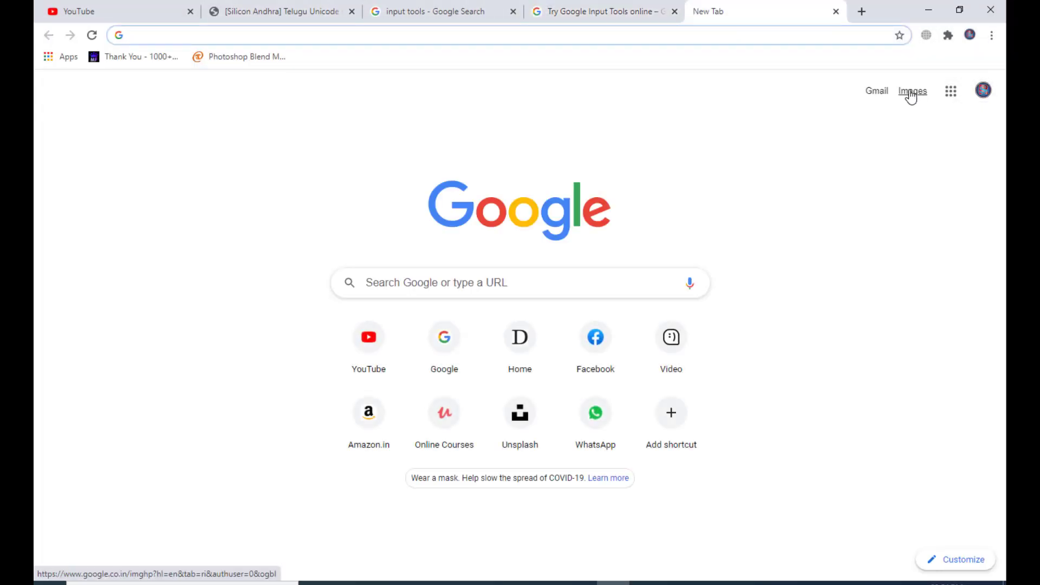
pyautogui.click(910, 93)
pyautogui.write('ts')
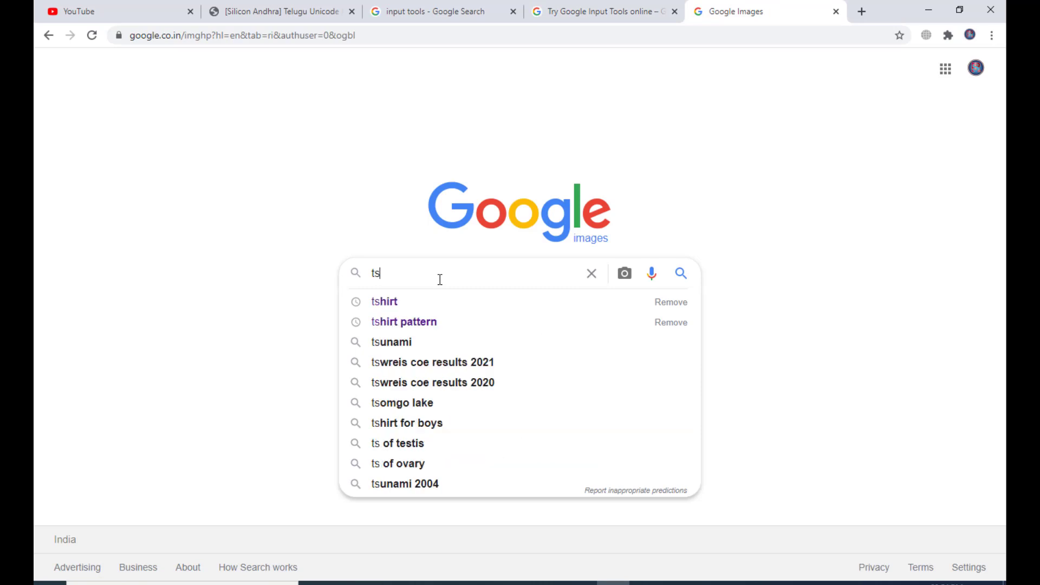
pyautogui.write('hirt')
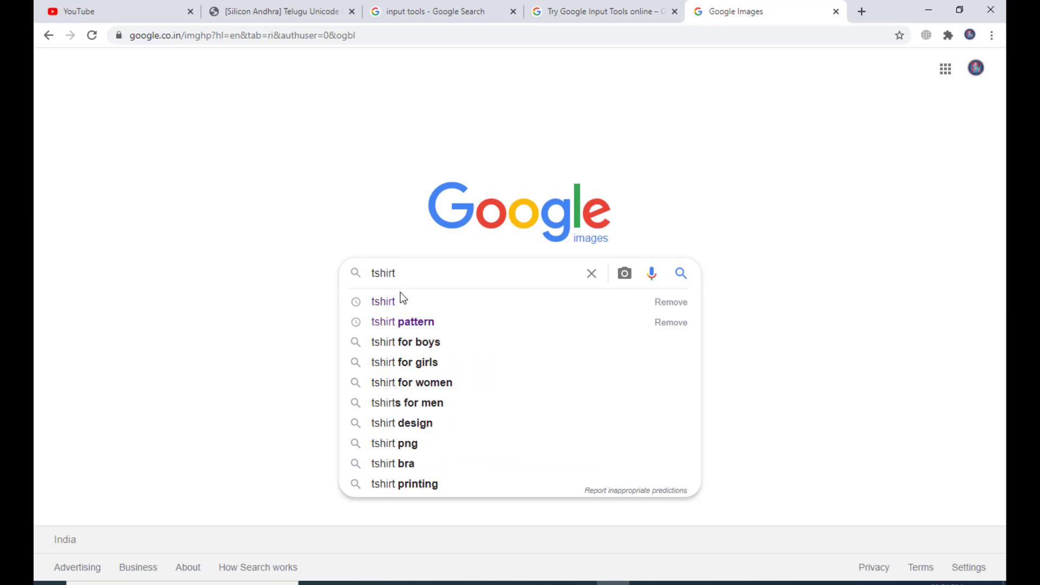
pyautogui.click(402, 300)
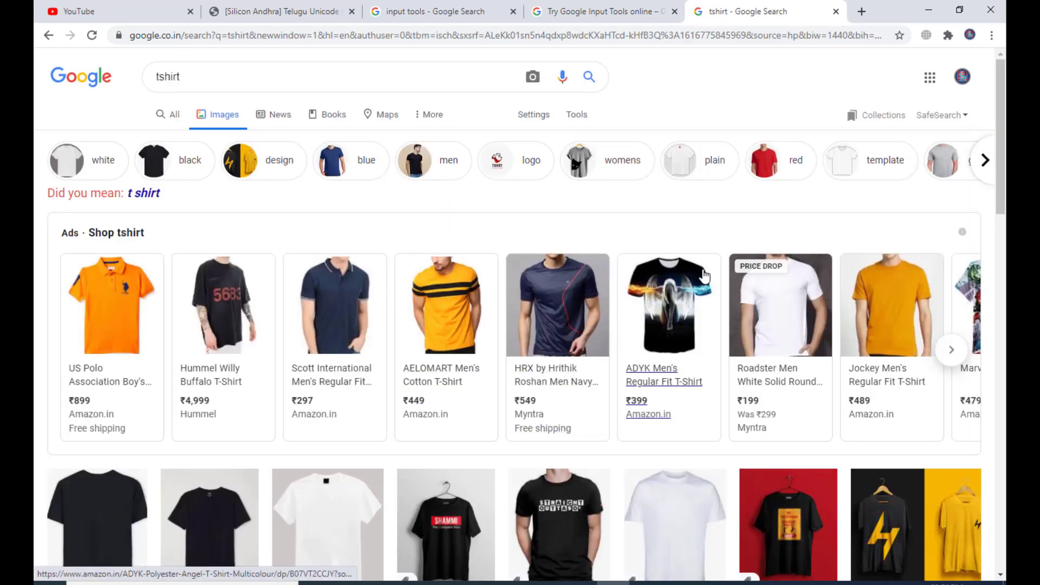
# Pick the black round-necked slim-fit H&M T-shirt from the image results and show its image in its own tab.
pyautogui.scroll(-5, 705, 276)
pyautogui.click(325, 374)
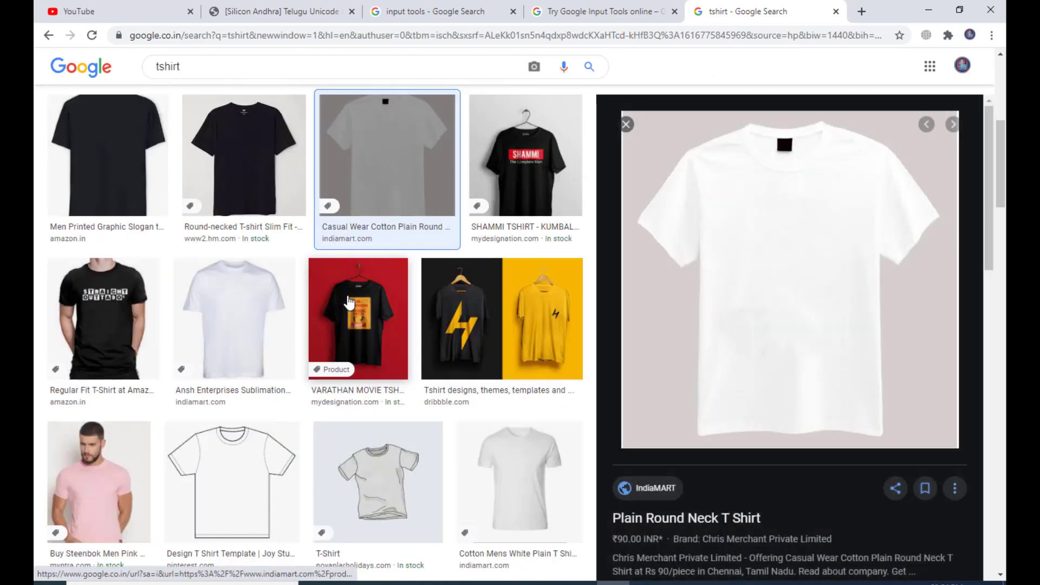
pyautogui.click(251, 156)
pyautogui.rightClick(769, 252)
pyautogui.click(865, 382)
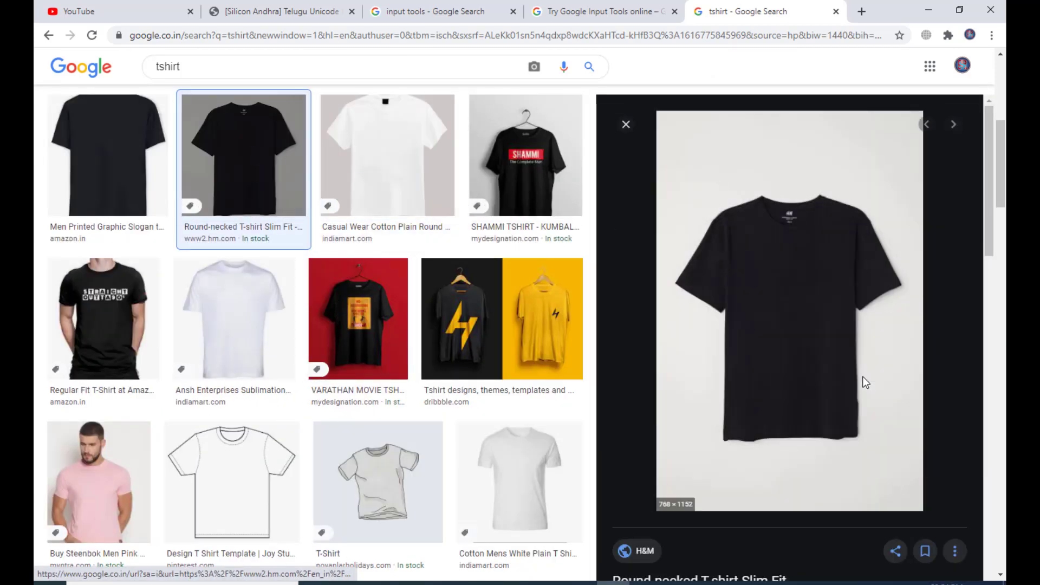
pyautogui.click(786, 12)
# Save the black T-shirt image to the Desktop as a JPEG named hmgoepprod.
pyautogui.rightClick(579, 206)
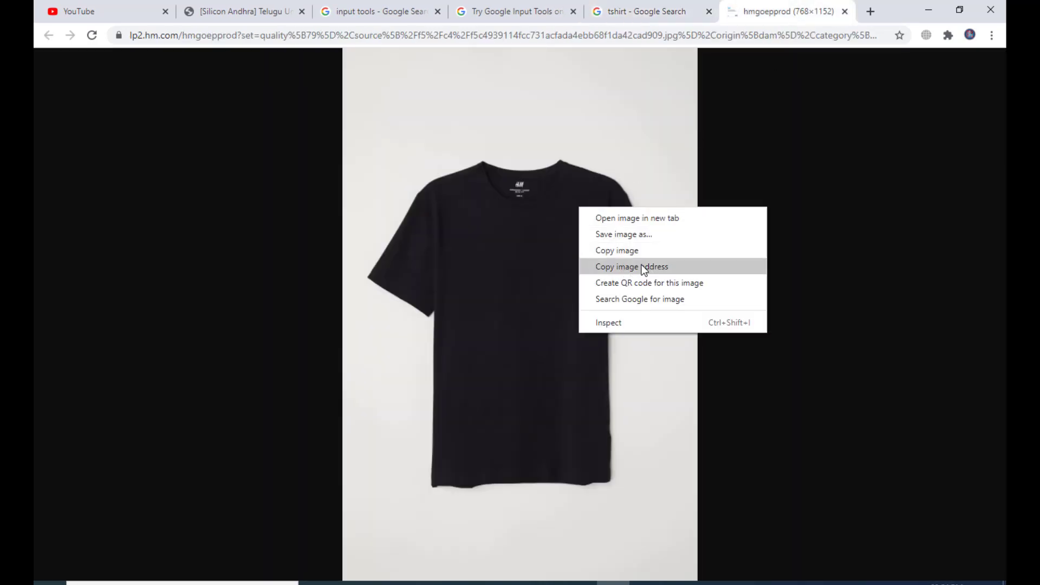
pyautogui.click(656, 234)
pyautogui.click(343, 331)
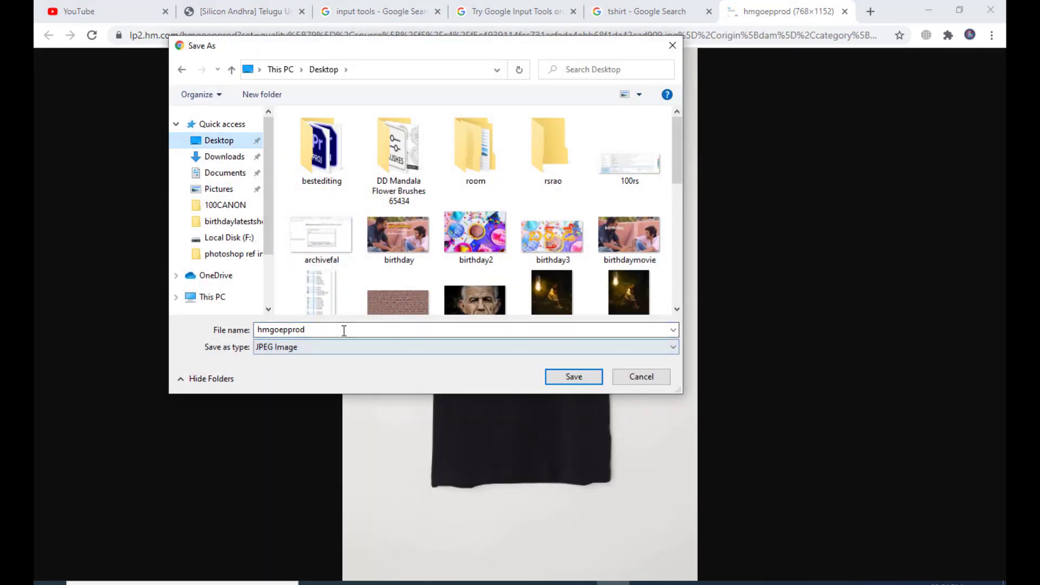
pyautogui.doubleClick(344, 330)
pyautogui.click(568, 376)
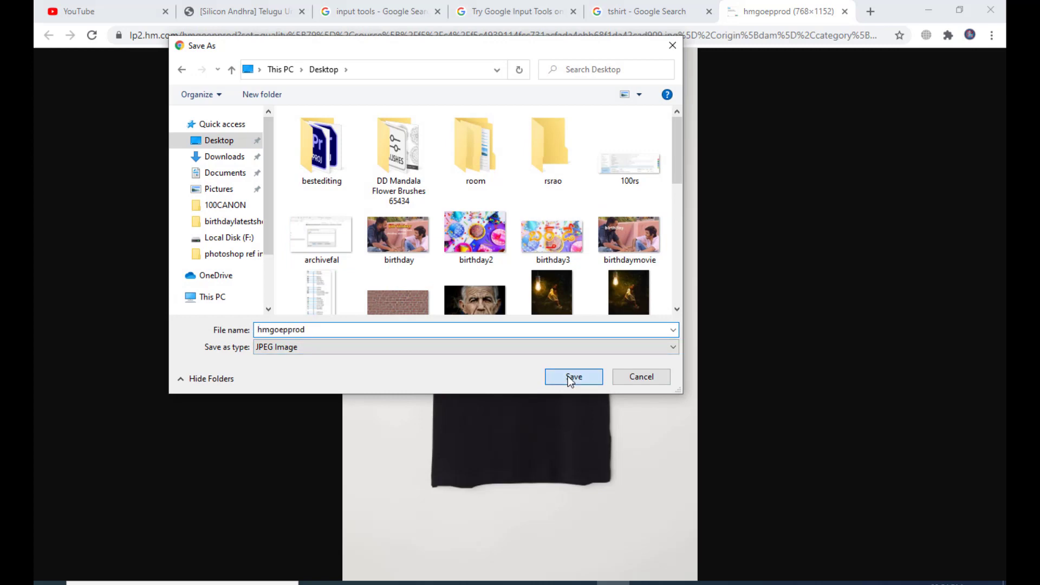
# Show the downloaded hmgoepprod.jpg in its folder and open it with Photoshop.
pyautogui.click(176, 562)
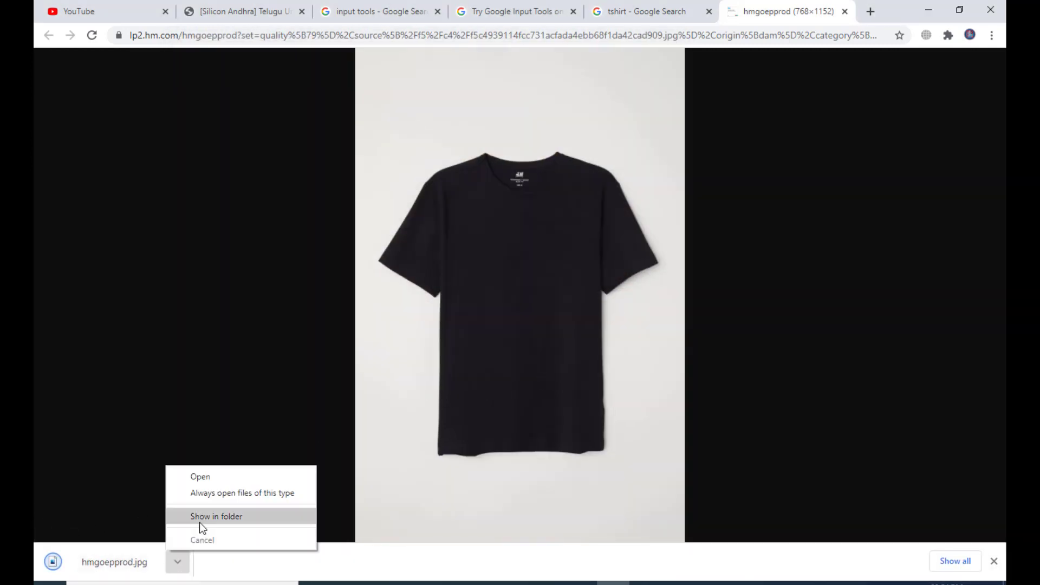
pyautogui.click(199, 518)
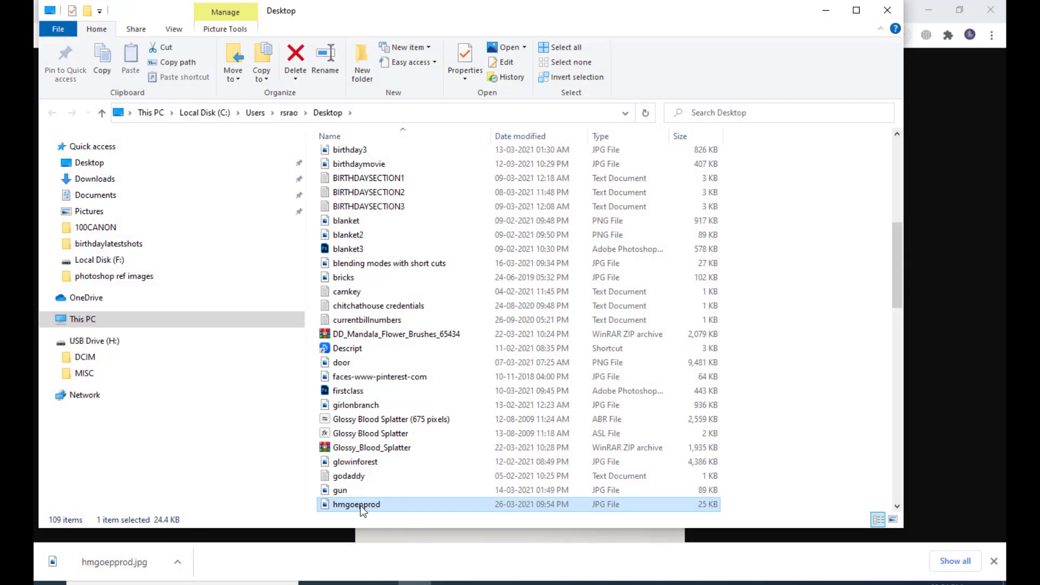
pyautogui.rightClick(360, 505)
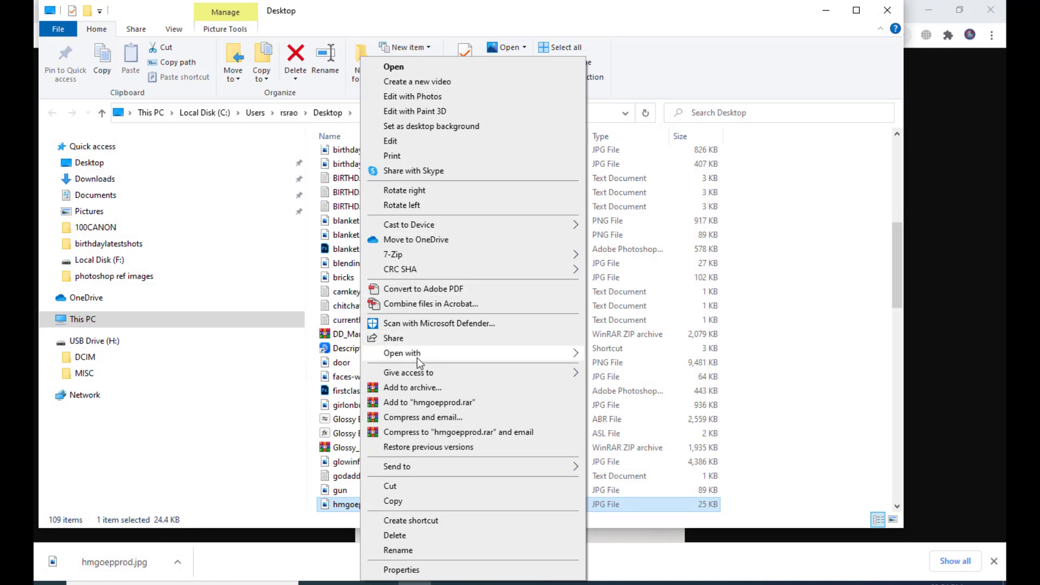
pyautogui.moveTo(418, 357)
pyautogui.click(647, 368)
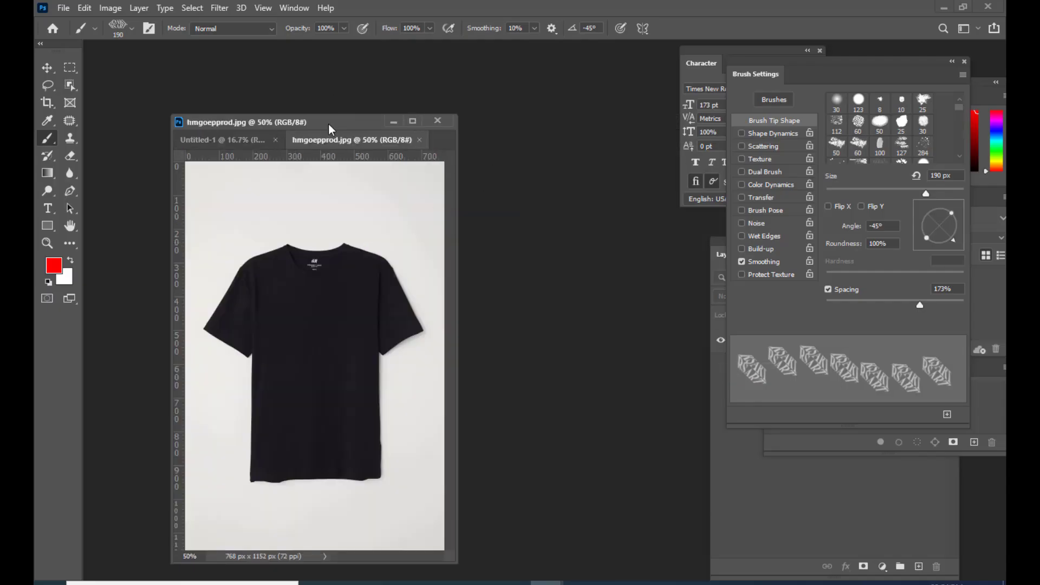
# Enlarge the T-shirt document window and select the light background around the T-shirt with the Magic Wand at tolerance 32.
pyautogui.moveTo(330, 128); pyautogui.dragTo(411, 104)
pyautogui.moveTo(540, 531); pyautogui.dragTo(731, 582)
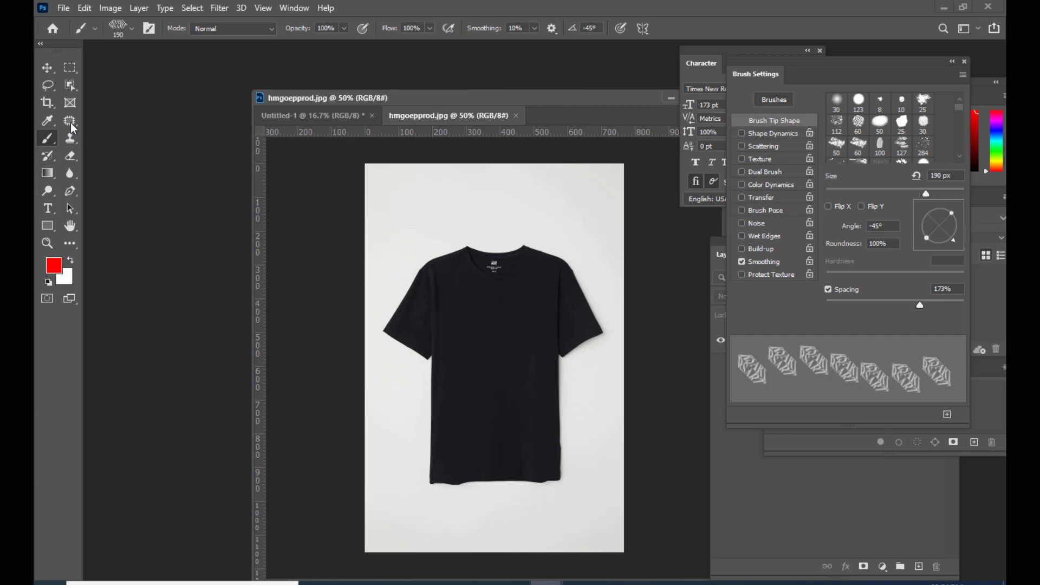
pyautogui.moveTo(70, 86); pyautogui.dragTo(115, 110)
pyautogui.click(483, 203)
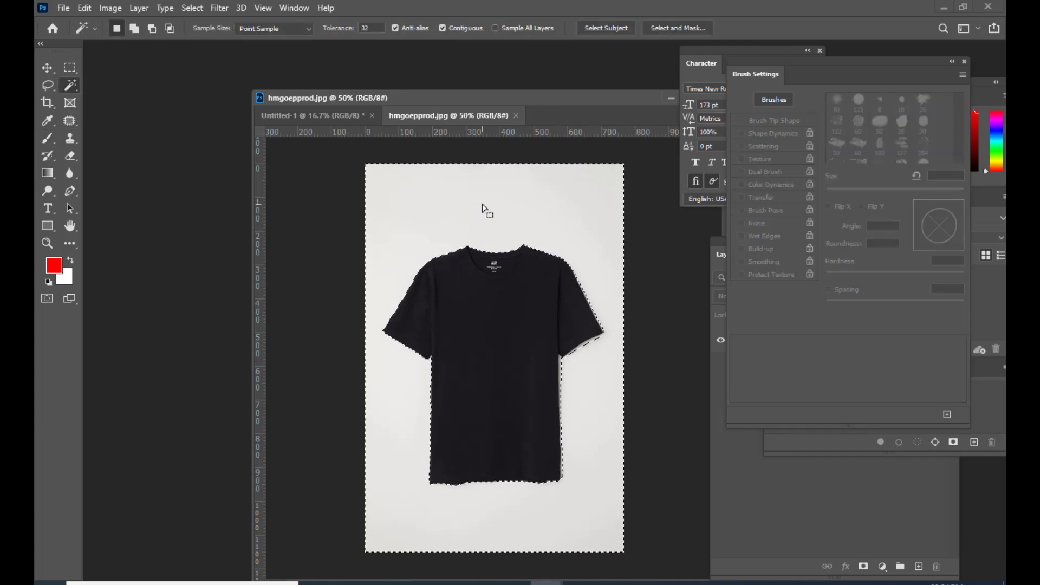
# Fill the selected background using Content-Aware at 100% opacity.
pyautogui.hotkey('shift', 'F5')
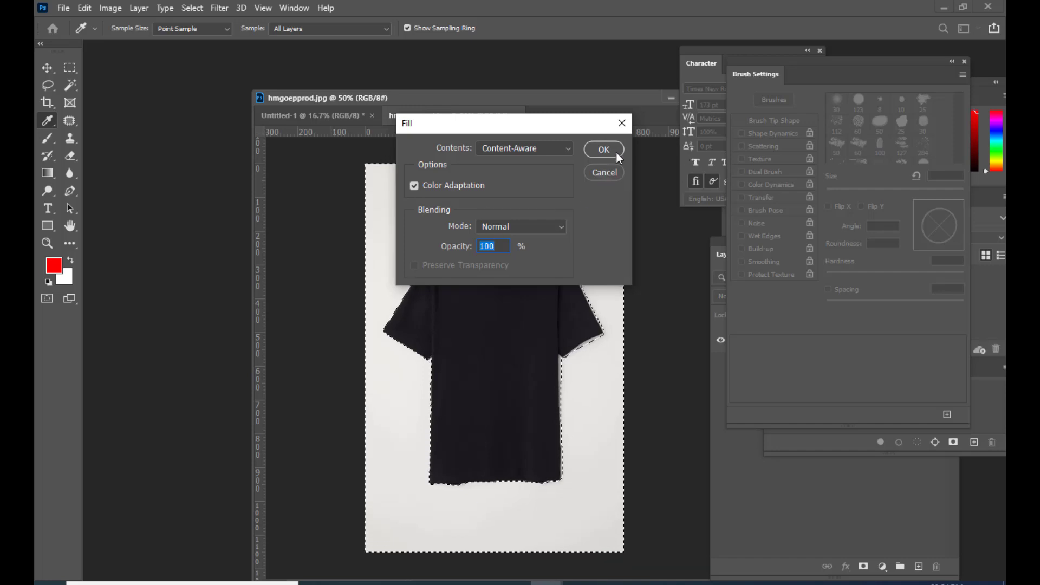
pyautogui.click(616, 150)
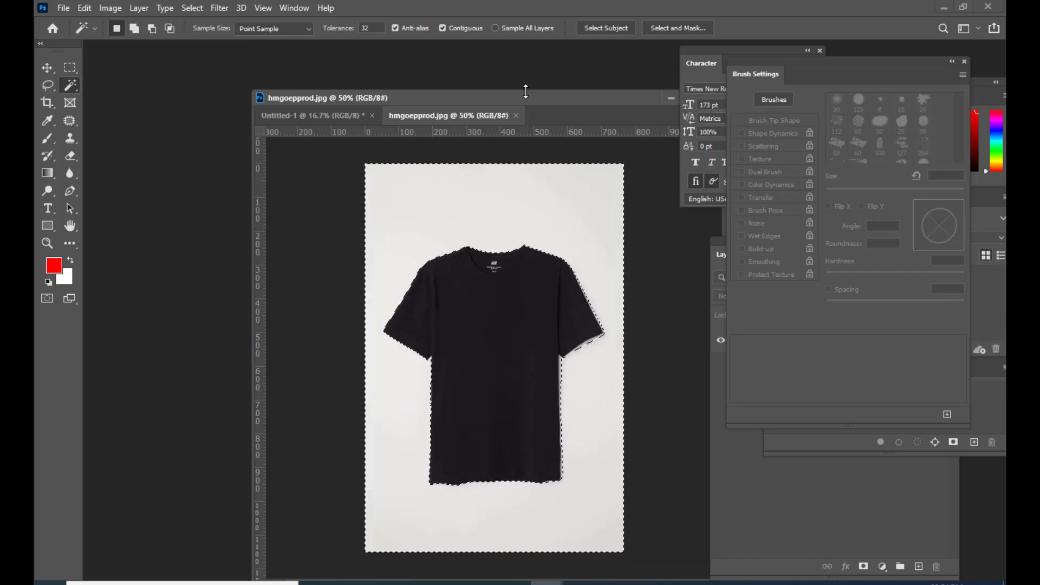
# Unlock the T-shirt's background layer, delete the selected light background and deselect.
pyautogui.moveTo(525, 93); pyautogui.dragTo(438, 86)
pyautogui.moveTo(715, 239); pyautogui.dragTo(652, 232)
pyautogui.click(864, 333)
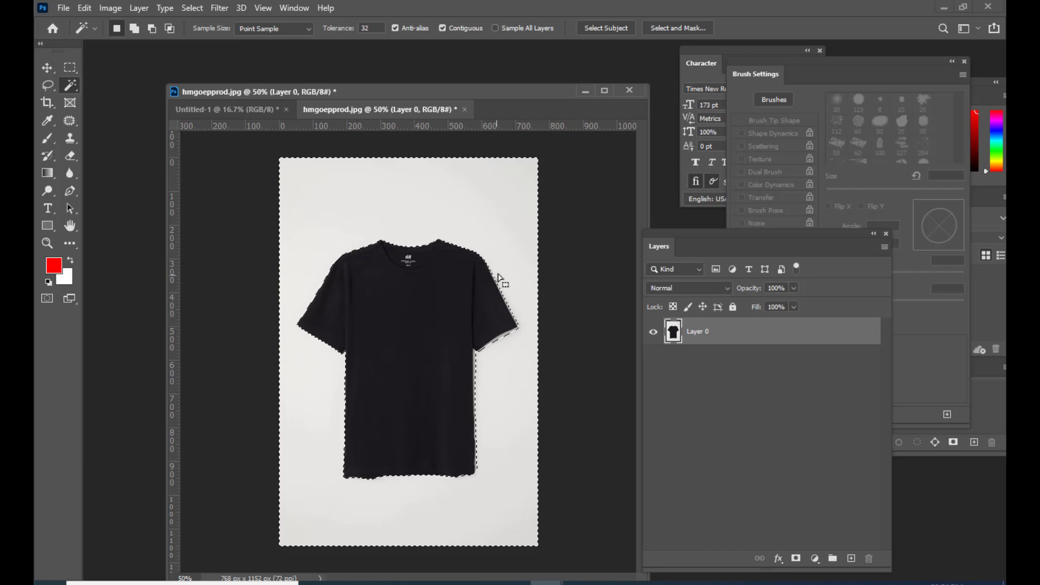
pyautogui.press('Delete')
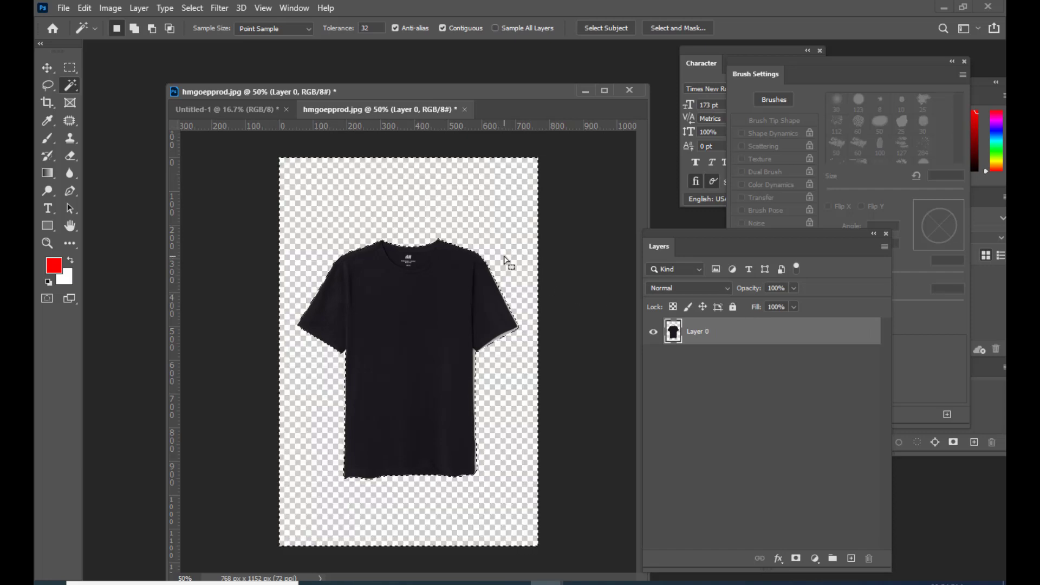
pyautogui.hotkey('ctrl', 'd')
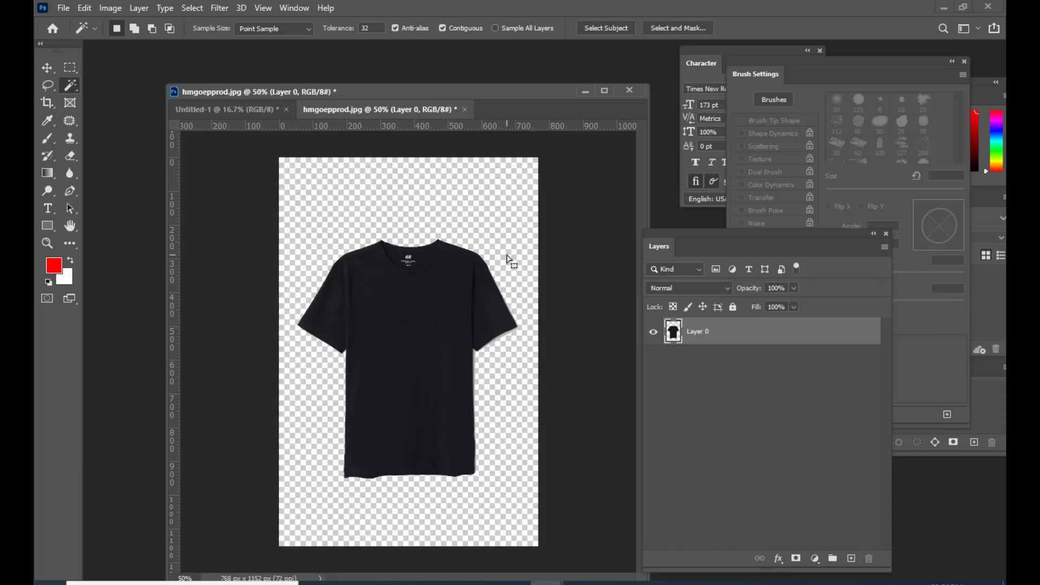
# Reduce the RSART brush to 45 px and paint a red column of stamps down the left side of the T-shirt.
pyautogui.moveTo(43, 137); pyautogui.dragTo(76, 137)
pyautogui.moveTo(354, 92); pyautogui.dragTo(383, 91)
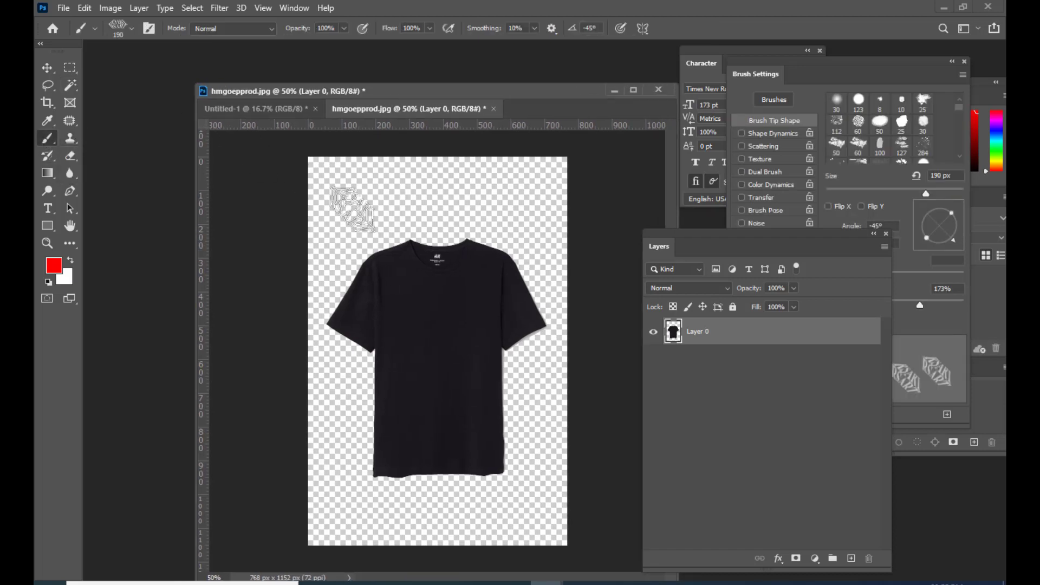
pyautogui.press('[')
pyautogui.press('[')
pyautogui.press('[')
pyautogui.press('[')
pyautogui.press('[')
pyautogui.press('[')
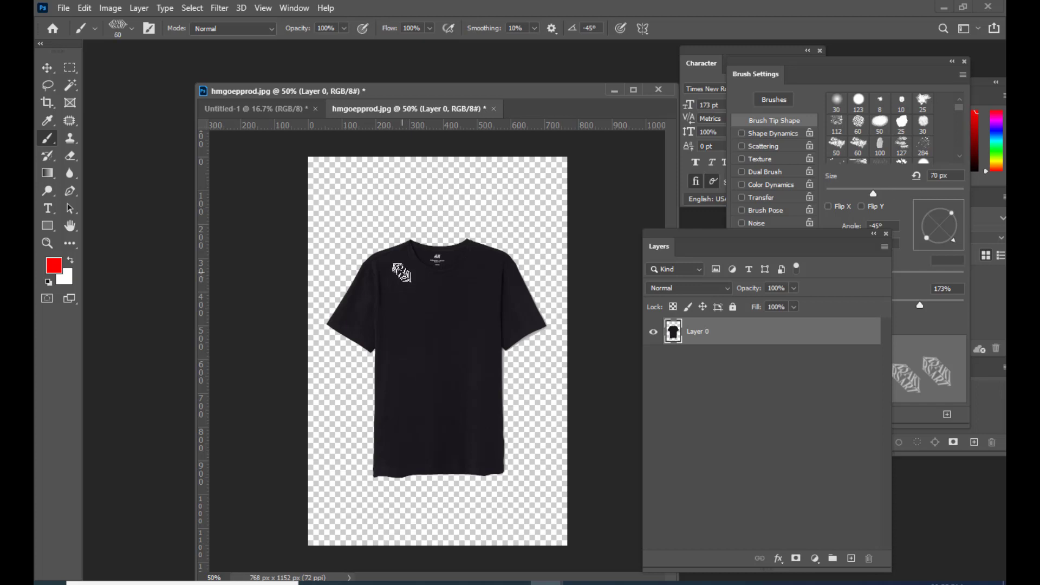
pyautogui.press('[')
pyautogui.moveTo(748, 239); pyautogui.dragTo(807, 341)
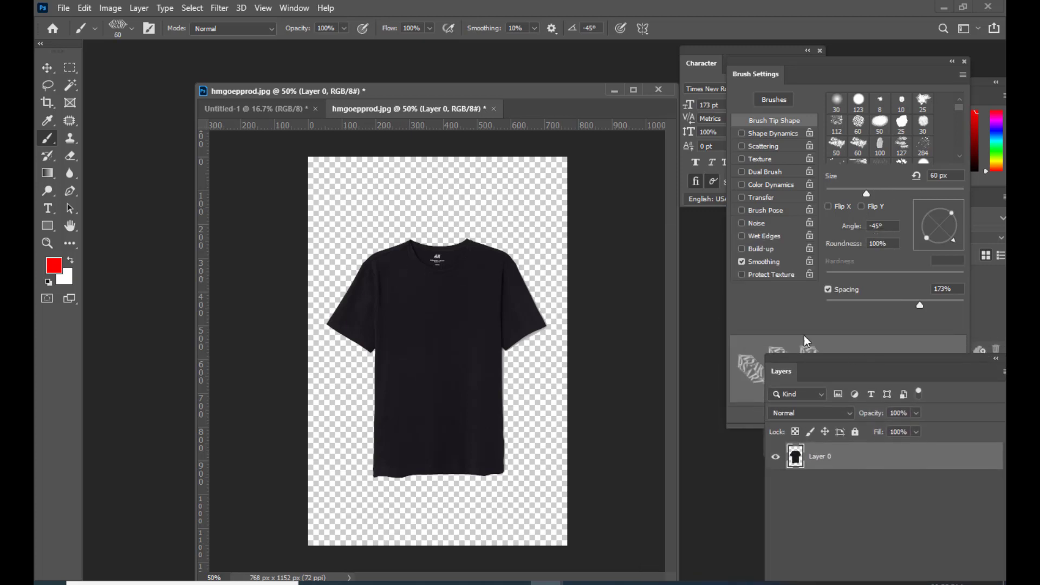
pyautogui.press('[')
pyautogui.press('[')
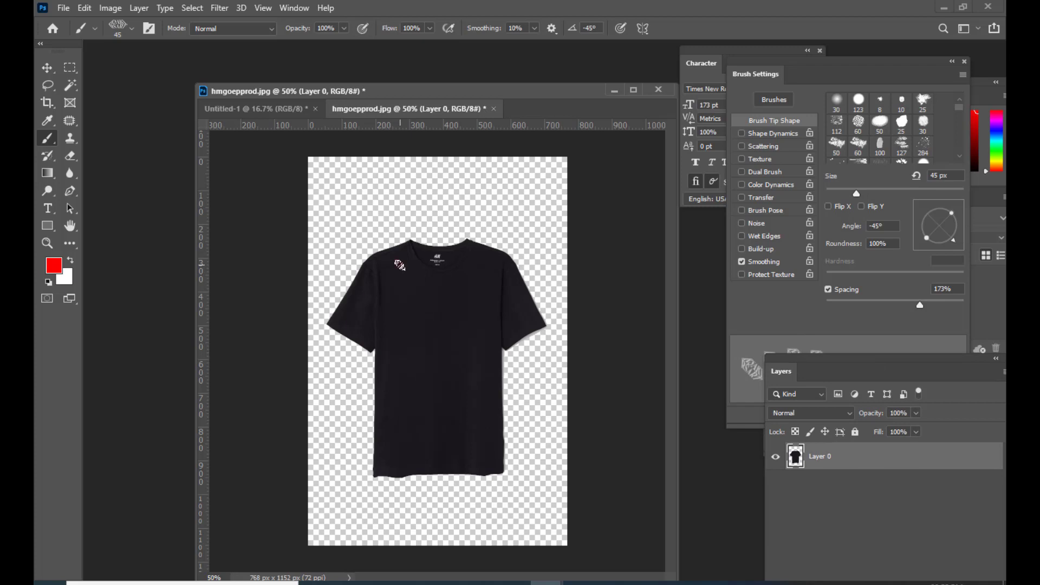
pyautogui.moveTo(399, 264); pyautogui.dragTo(409, 473)
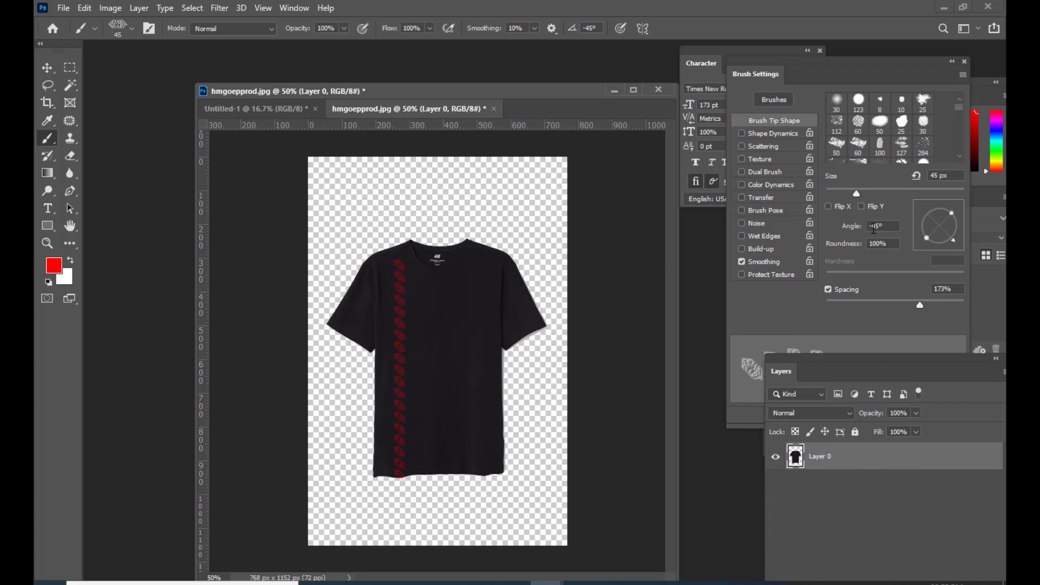
# Set the brush angle to 45° and paint a red stamp column down the right side of the T-shirt.
pyautogui.click(873, 227)
pyautogui.write('45')
pyautogui.press('Return')
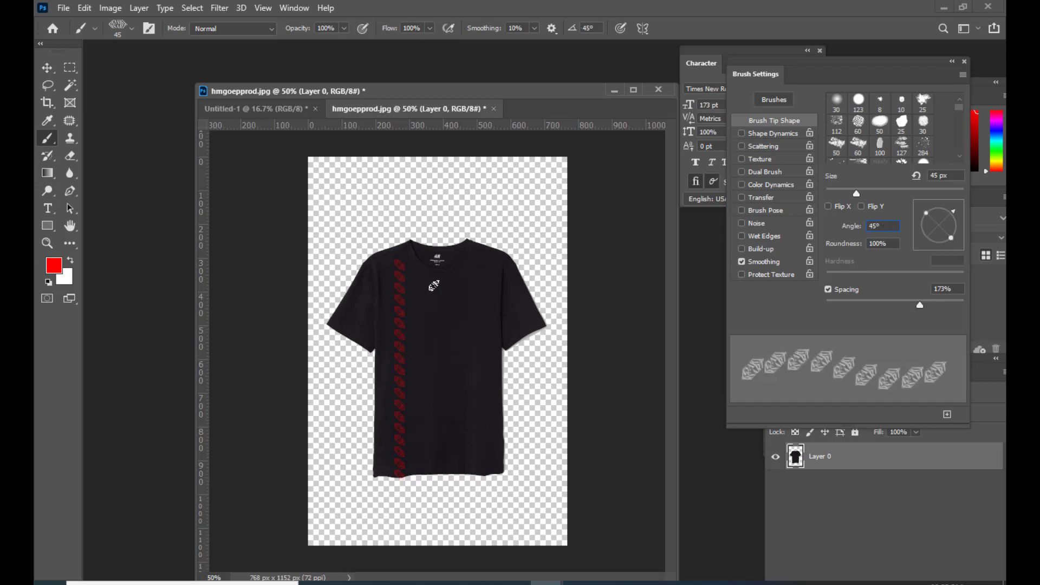
pyautogui.moveTo(479, 263); pyautogui.dragTo(475, 457)
# Set the brush angle to -45° and paint a stamp column down the T-shirt's middle, starting below the collar.
pyautogui.press('Home')
pyautogui.write('-')
pyautogui.moveTo(434, 280); pyautogui.dragTo(437, 469)
# Return the brush angle to 45° and paint a mirrored column just right of the T-shirt's middle one.
pyautogui.click(874, 227)
pyautogui.press('BackSpace')
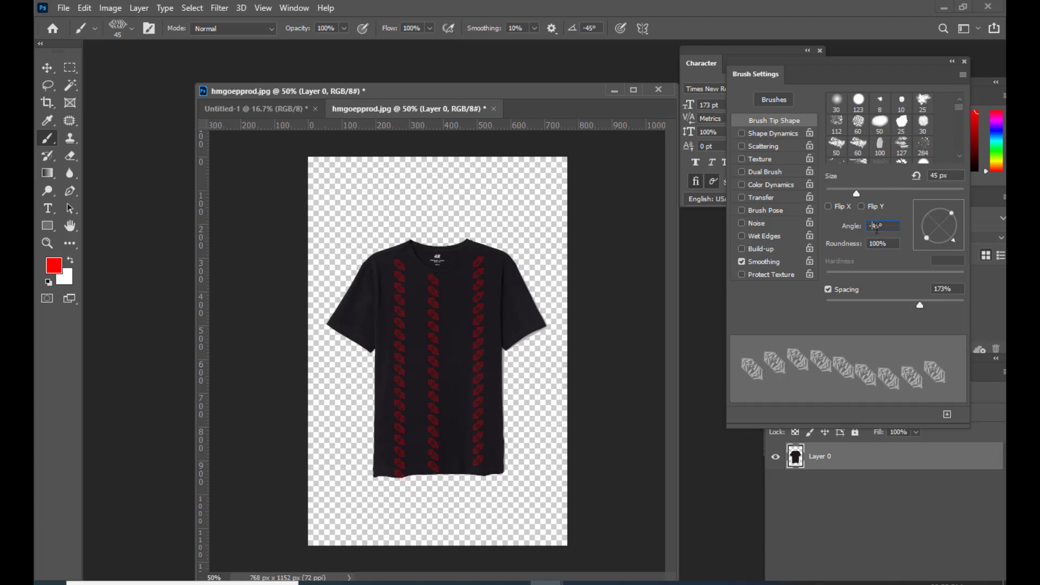
pyautogui.press('Return')
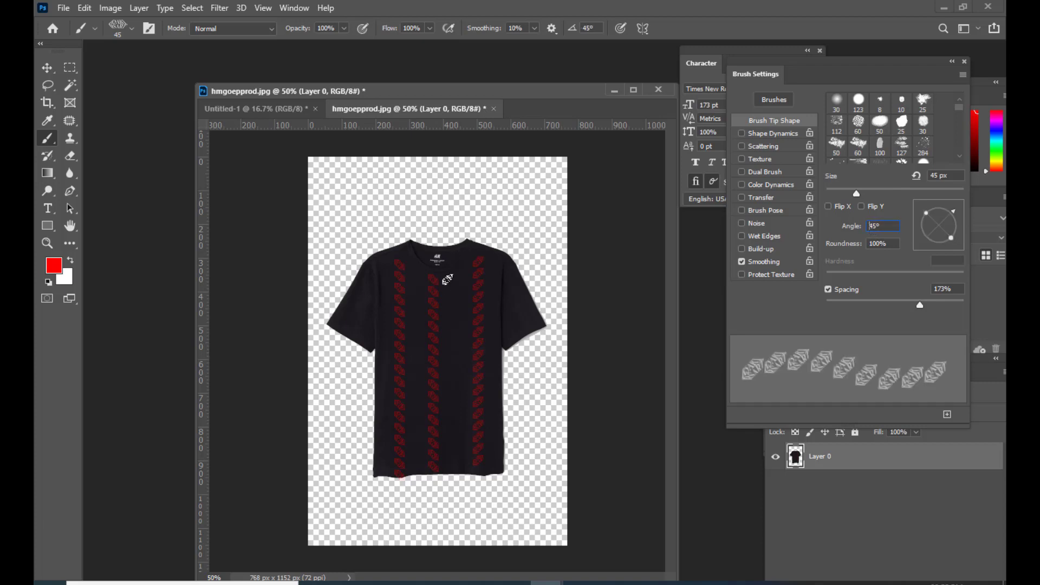
pyautogui.moveTo(447, 280); pyautogui.dragTo(448, 468)
# Inspect the painted columns up close and reduce the brush size to 30 px.
pyautogui.hotkey('ctrl', '+')
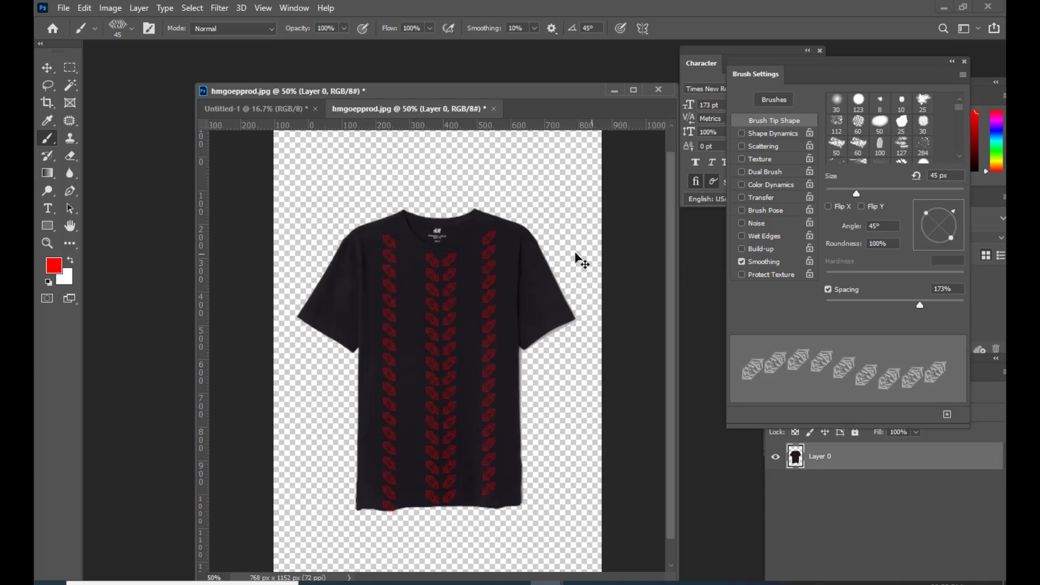
pyautogui.hotkey('ctrl', '+')
pyautogui.hotkey('ctrl', '+')
pyautogui.hotkey('ctrl', '-')
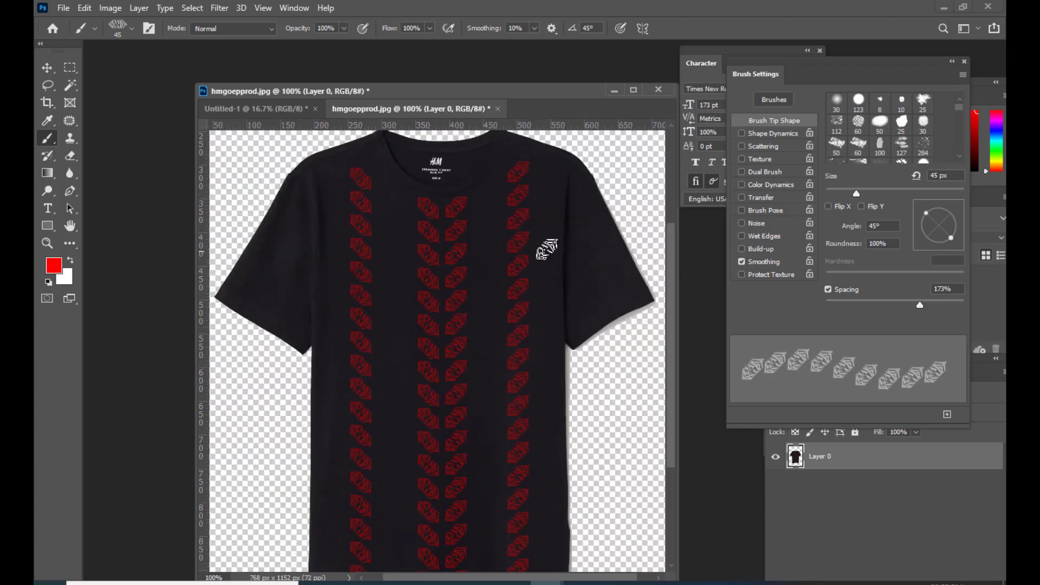
pyautogui.press('[')
pyautogui.press('[')
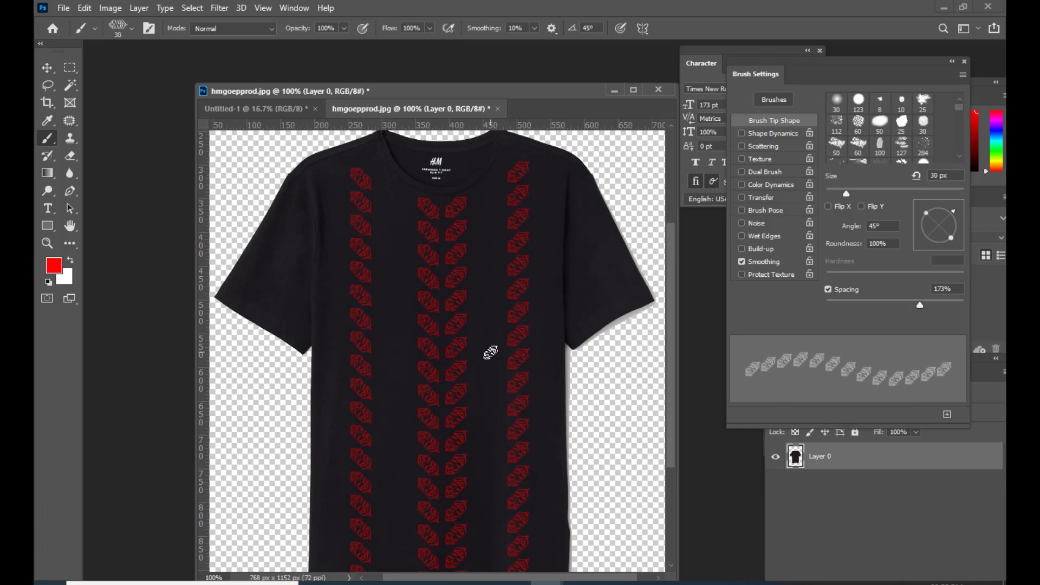
pyautogui.hotkey('ctrl', '-')
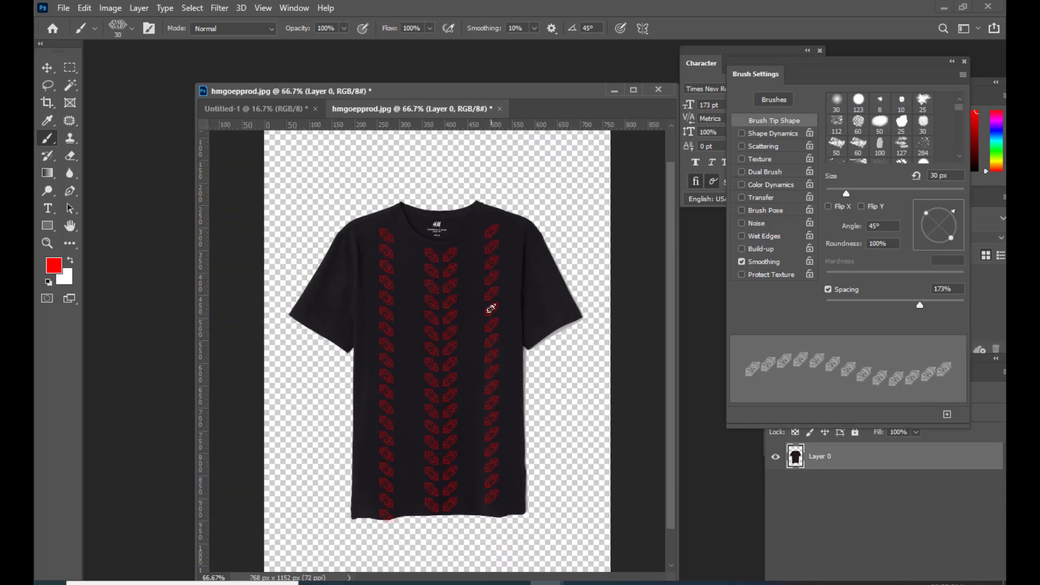
# Enable Color Dynamics with foreground/background jitter 50%, hue jitter 62%, saturation jitter 52%, brightness jitter 24% and purity +48%.
pyautogui.click(772, 185)
pyautogui.moveTo(829, 128); pyautogui.dragTo(894, 124)
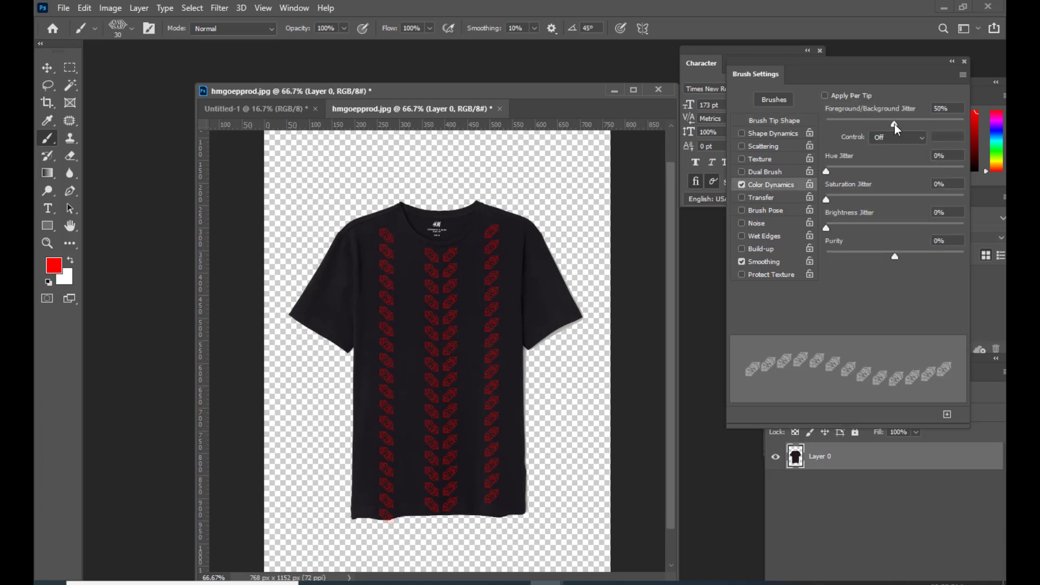
pyautogui.moveTo(834, 174); pyautogui.dragTo(912, 172)
pyautogui.moveTo(828, 200); pyautogui.dragTo(899, 200)
pyautogui.moveTo(896, 257); pyautogui.dragTo(931, 256)
pyautogui.moveTo(828, 229); pyautogui.dragTo(859, 228)
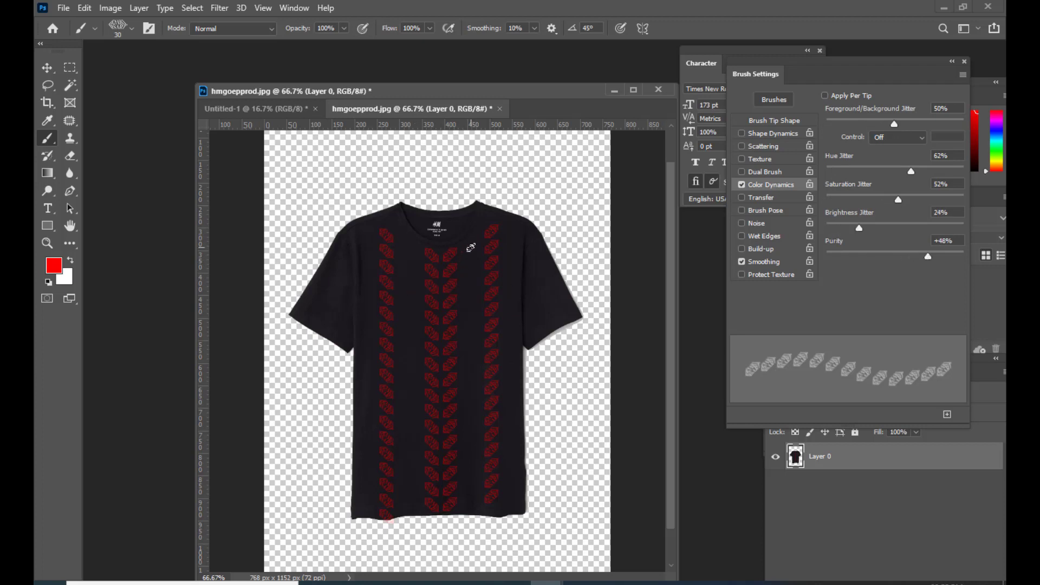
# Set the brush's foreground/background jitter to 12% and hue jitter to 100%, testing and undoing trial strokes on the T-shirt.
pyautogui.moveTo(470, 246); pyautogui.dragTo(485, 447)
pyautogui.hotkey('ctrl', 'z')
pyautogui.moveTo(894, 124); pyautogui.dragTo(826, 124)
pyautogui.moveTo(934, 171); pyautogui.dragTo(970, 171)
pyautogui.moveTo(468, 243); pyautogui.dragTo(472, 463)
pyautogui.hotkey('ctrl', 'z')
pyautogui.moveTo(826, 124); pyautogui.dragTo(843, 124)
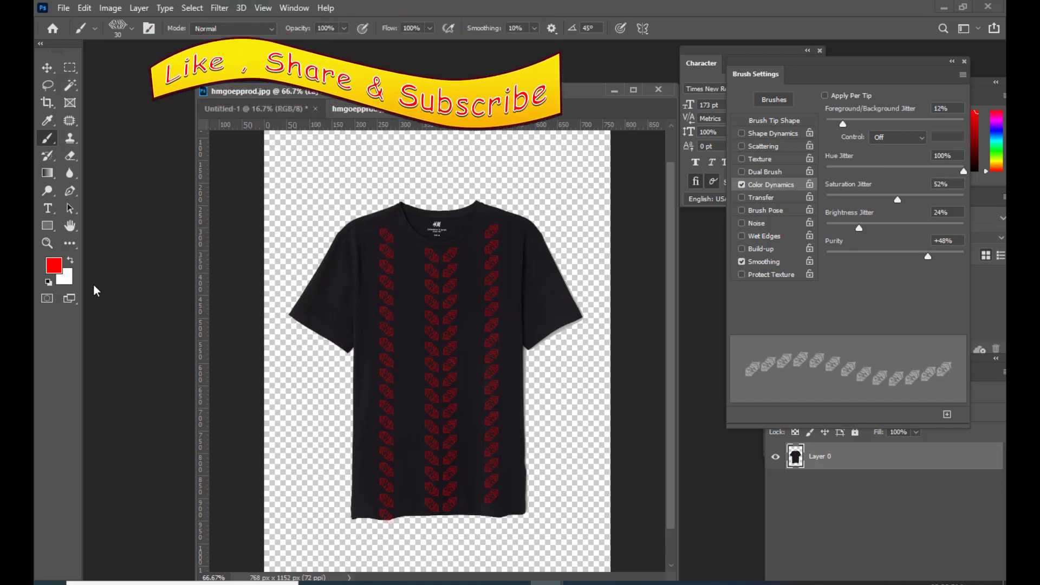
# Set the background colour to a bright yellow-green.
pyautogui.click(65, 277)
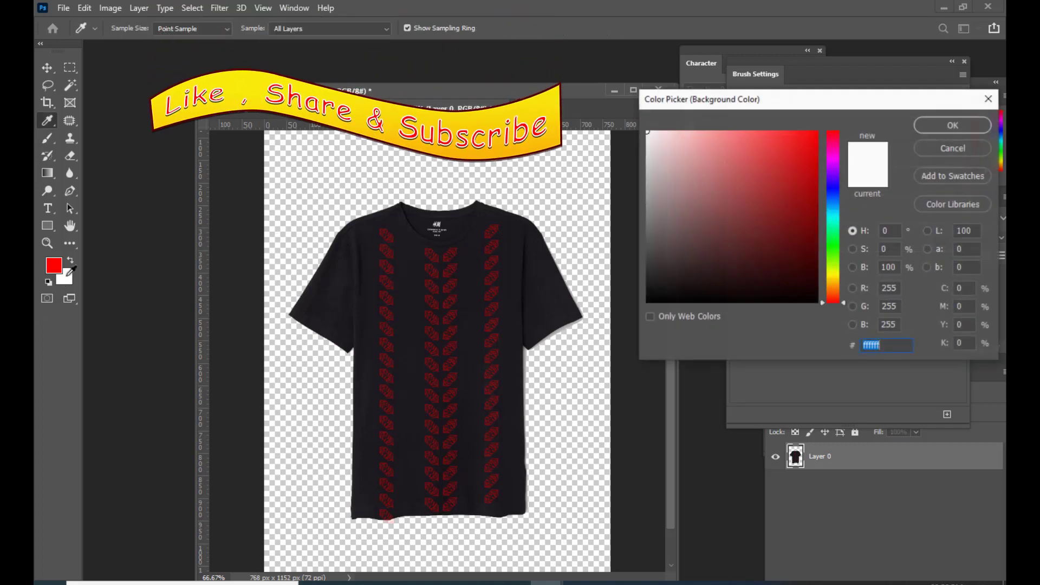
pyautogui.click(833, 268)
pyautogui.click(787, 133)
pyautogui.click(953, 129)
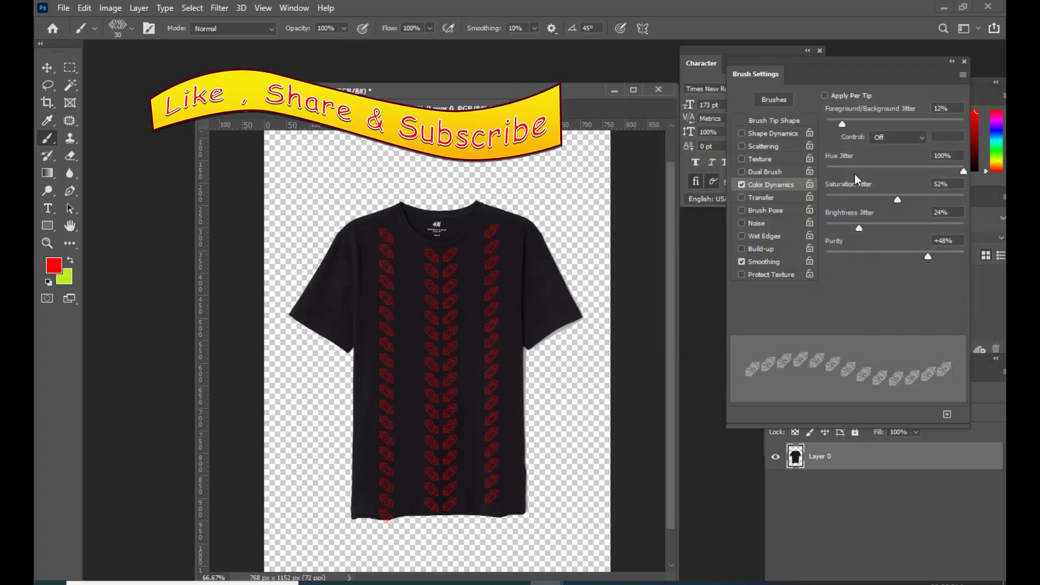
# Try a straight column of small stamps in the gap beside the rightmost red column and undo it.
pyautogui.click(470, 245)
pyautogui.keyDown('shift'); pyautogui.click(478, 494); pyautogui.keyUp('shift')
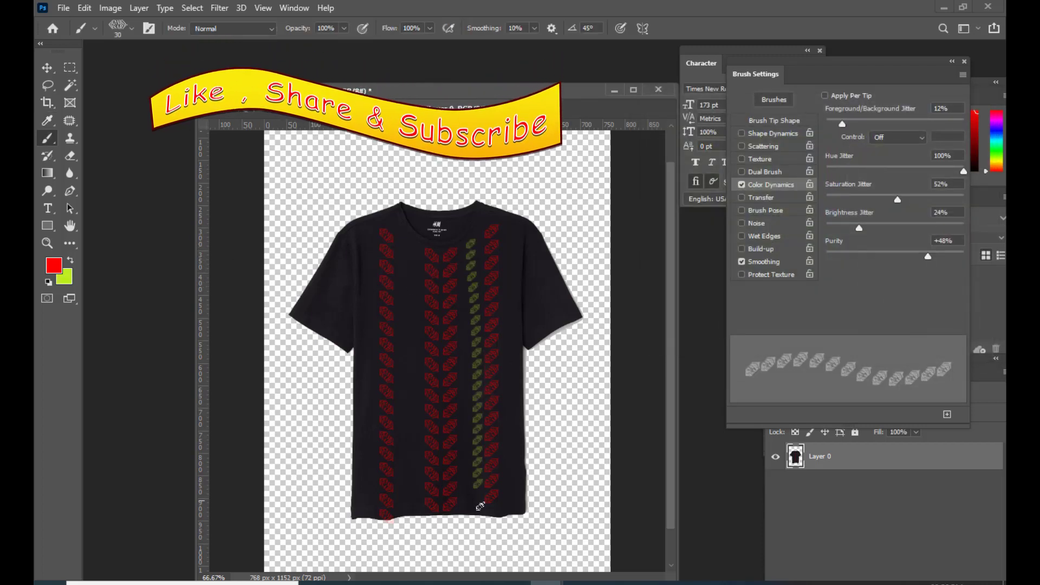
pyautogui.hotkey('ctrl', 'z')
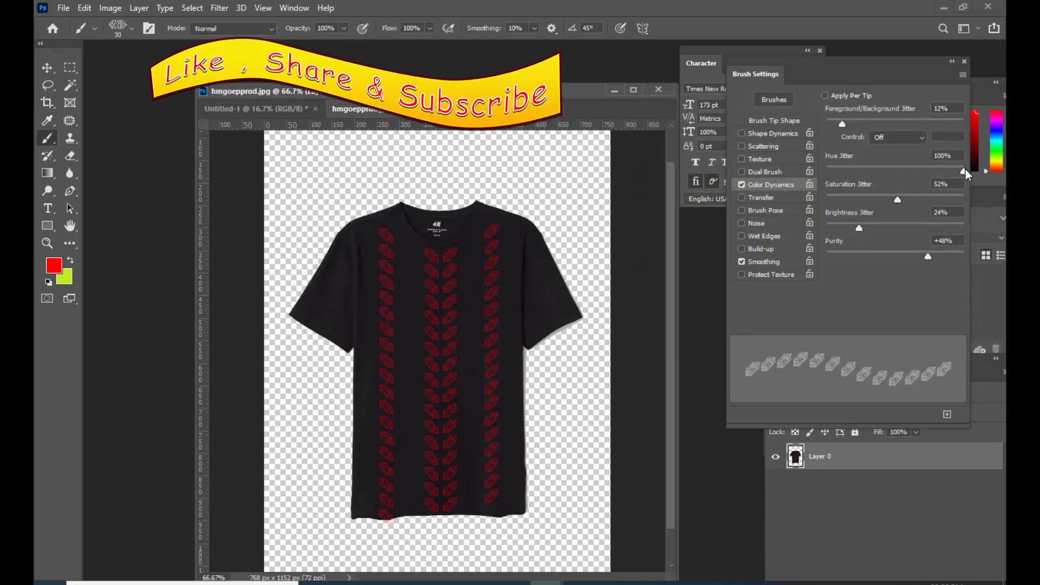
# Enable Shape Dynamics with size jitter 47%, angle jitter 22% and roundness jitter 30%.
pyautogui.click(742, 133)
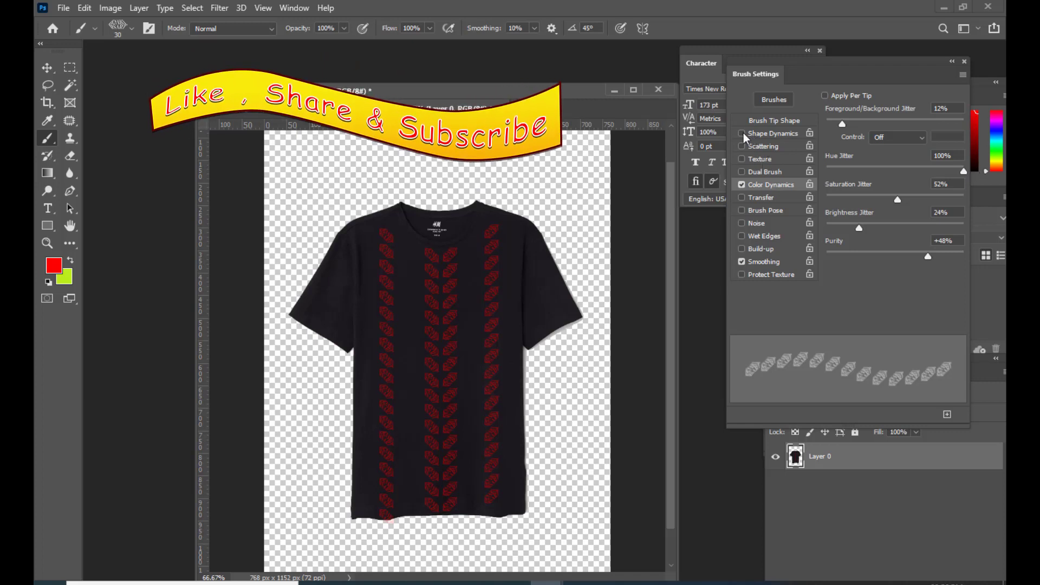
pyautogui.click(777, 134)
pyautogui.moveTo(827, 113); pyautogui.dragTo(891, 114)
pyautogui.moveTo(826, 218); pyautogui.dragTo(857, 218)
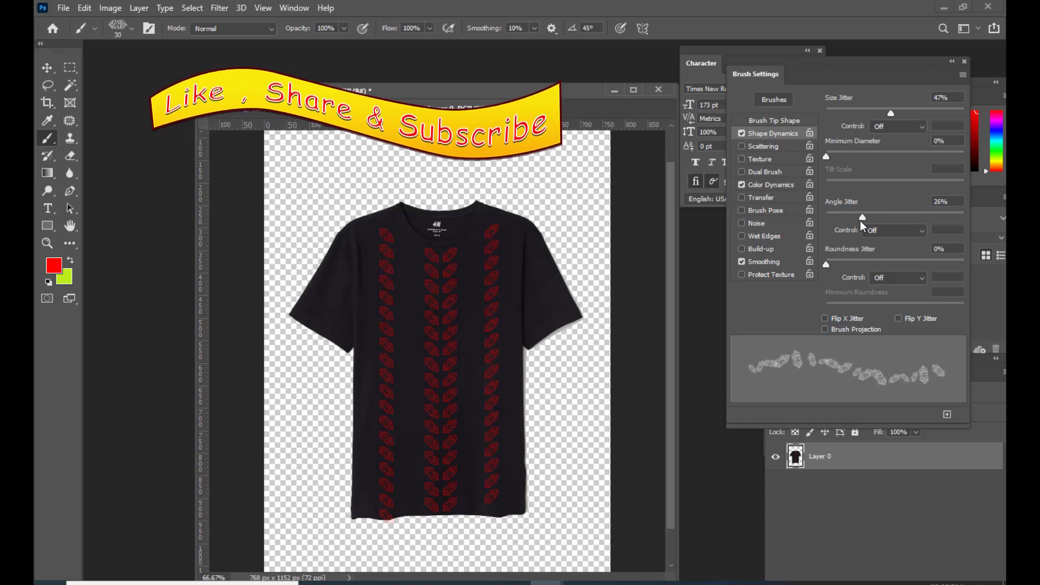
pyautogui.moveTo(826, 265); pyautogui.dragTo(867, 265)
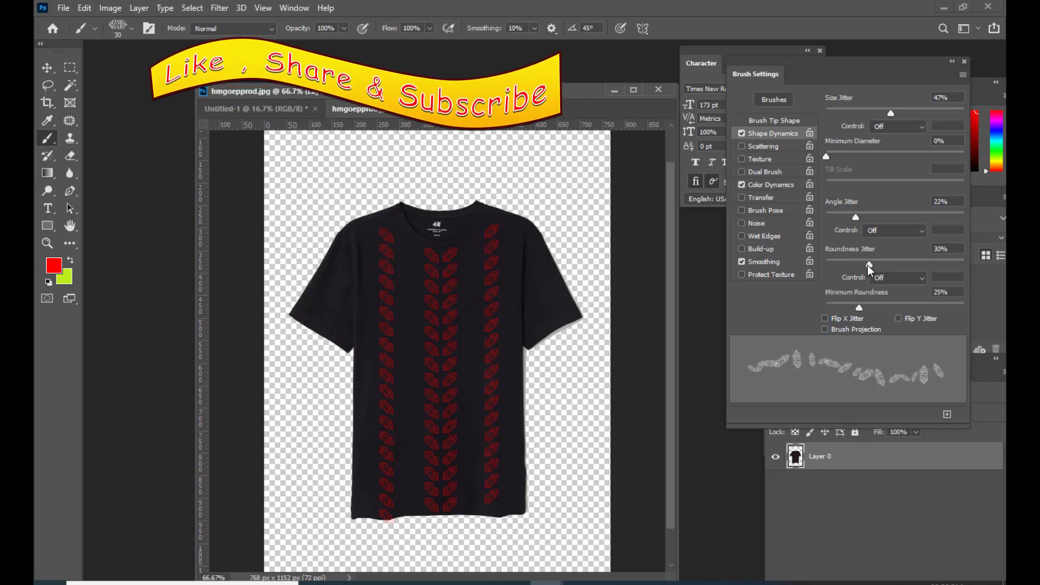
# Enable Scattering with scatter 123% and count 2.
pyautogui.click(765, 146)
pyautogui.moveTo(827, 113); pyautogui.dragTo(843, 116)
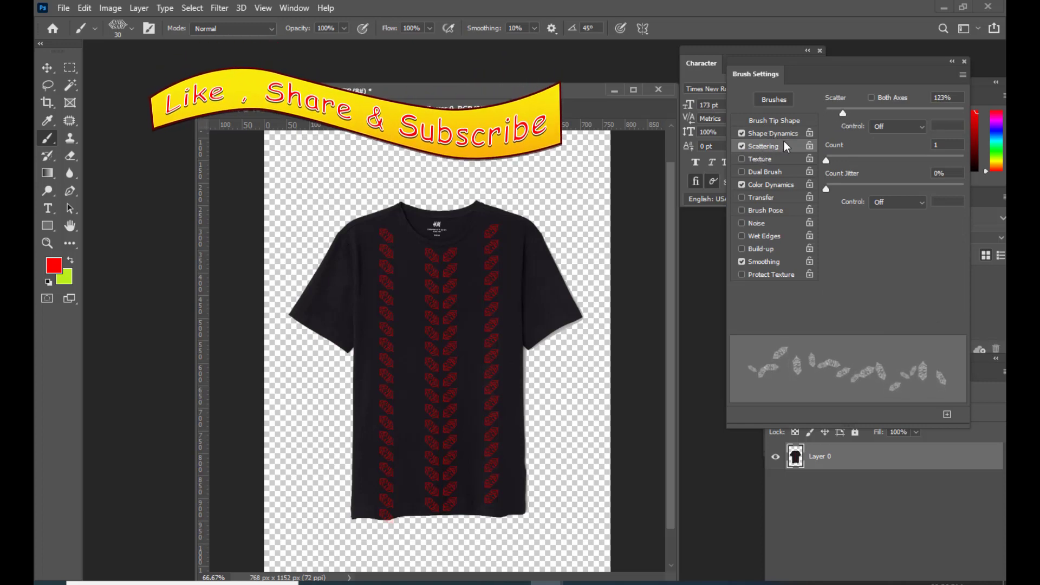
pyautogui.moveTo(827, 161); pyautogui.dragTo(829, 162)
# Try scattered stamp columns in the gaps on either side of the middle red pair and undo them.
pyautogui.moveTo(412, 250); pyautogui.dragTo(408, 504)
pyautogui.hotkey('ctrl', 'z')
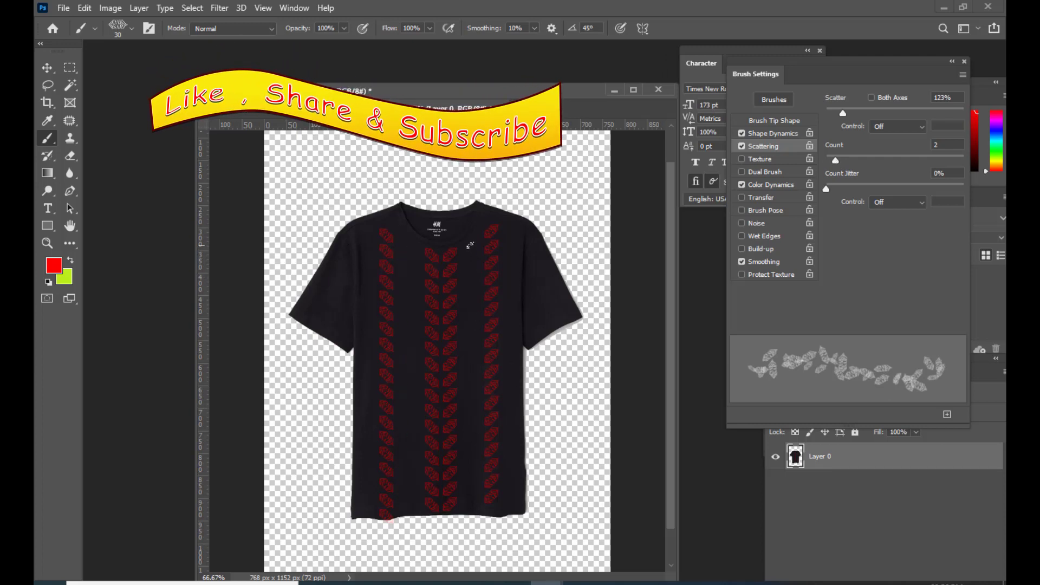
pyautogui.moveTo(470, 243); pyautogui.dragTo(470, 496)
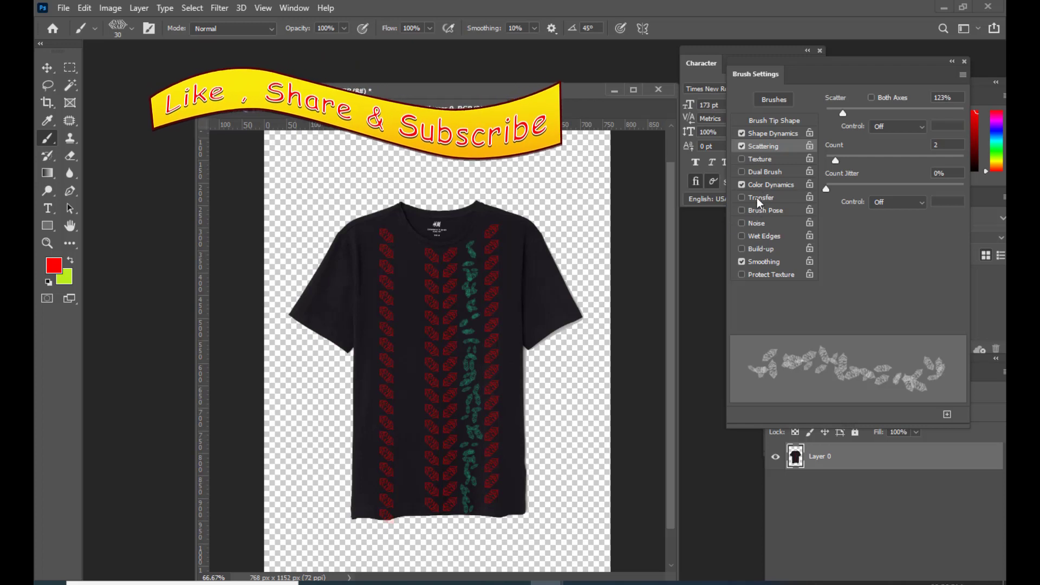
pyautogui.click(769, 185)
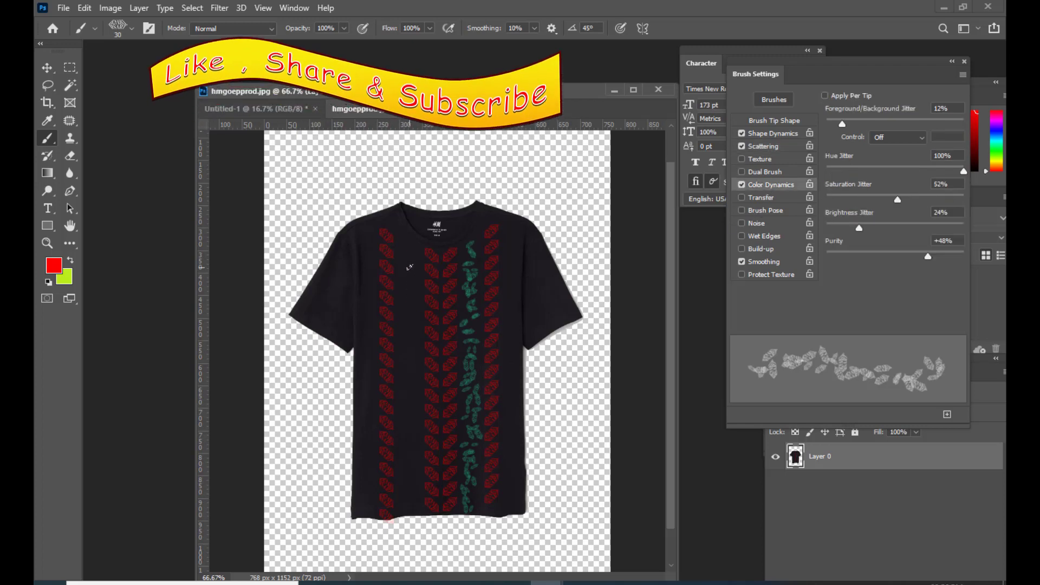
pyautogui.hotkey('ctrl', 'z')
# Paint one scattered stamp column down each gap between the middle red pair and the outer red columns, undoing any stray stroke.
pyautogui.click(405, 249)
pyautogui.moveTo(407, 274)
pyautogui.mouseDown()
pyautogui.moveTo(405, 422)
pyautogui.moveTo(404, 505)
pyautogui.mouseUp()
pyautogui.moveTo(473, 253); pyautogui.dragTo(451, 367)
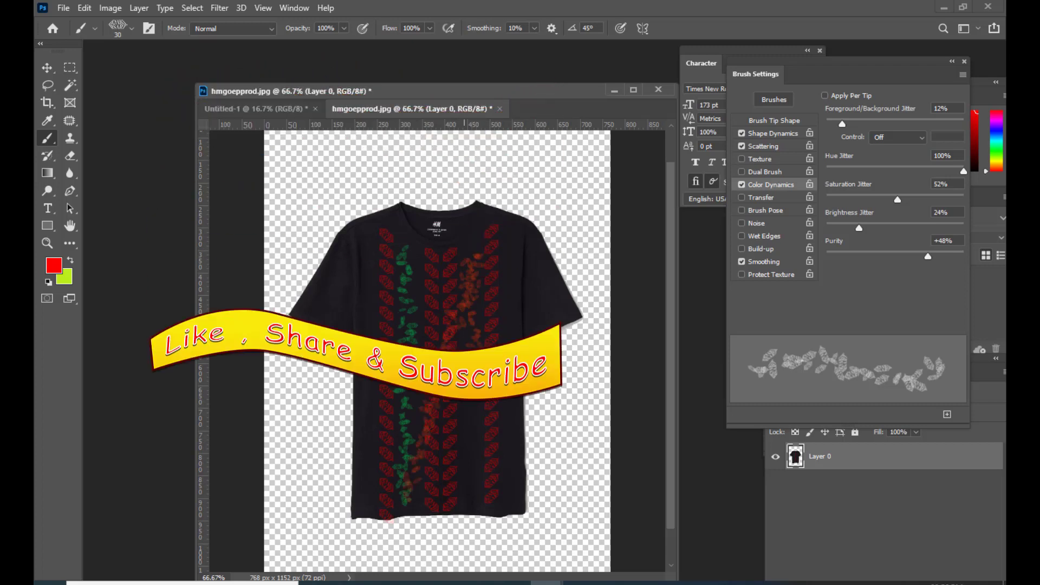
pyautogui.hotkey('ctrl', 'z')
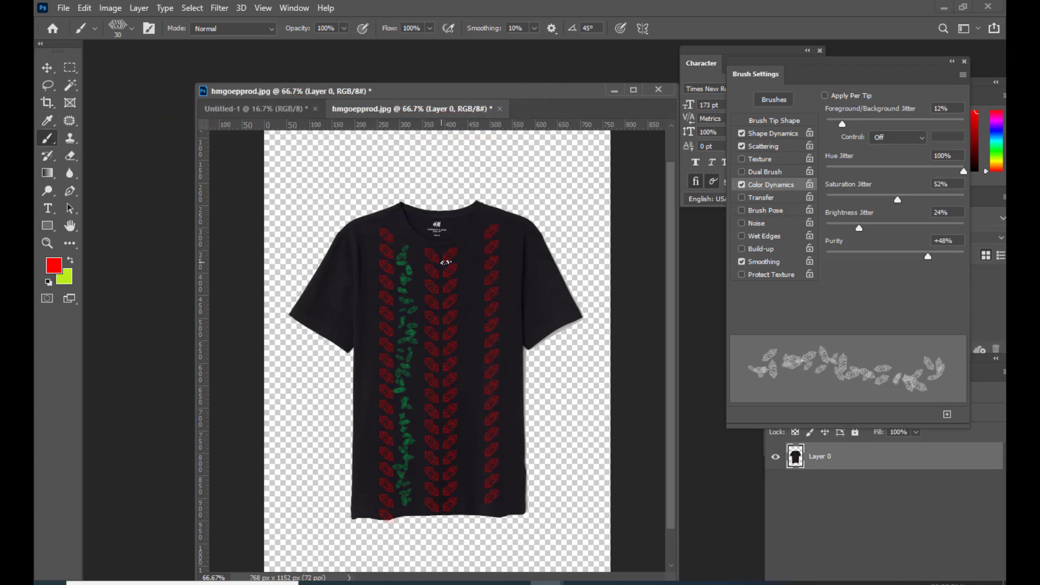
pyautogui.moveTo(474, 249); pyautogui.dragTo(473, 498)
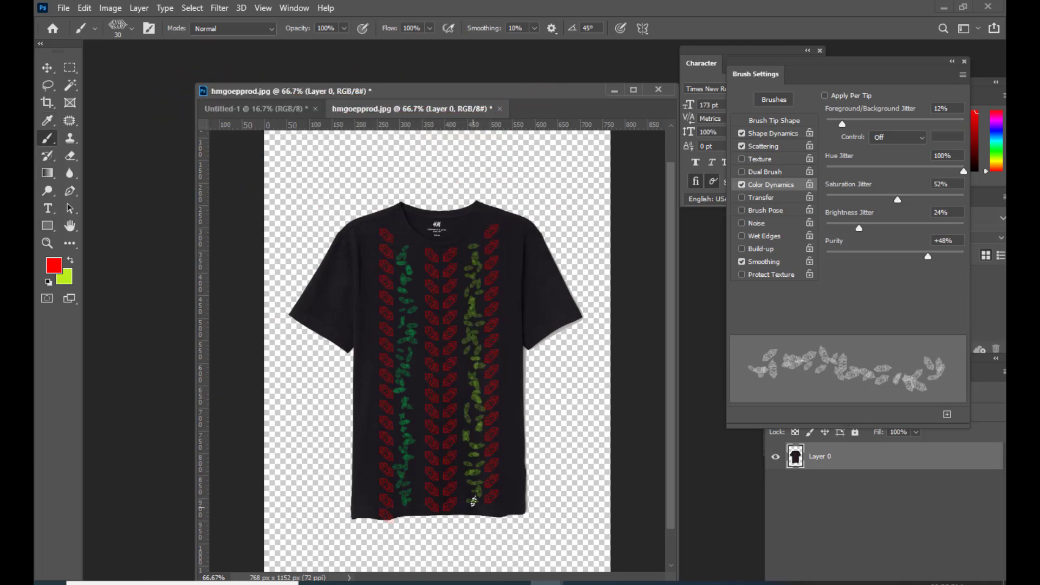
# Inspect the scattered columns up close and return to the view of the whole T-shirt.
pyautogui.hotkey('ctrl', '+')
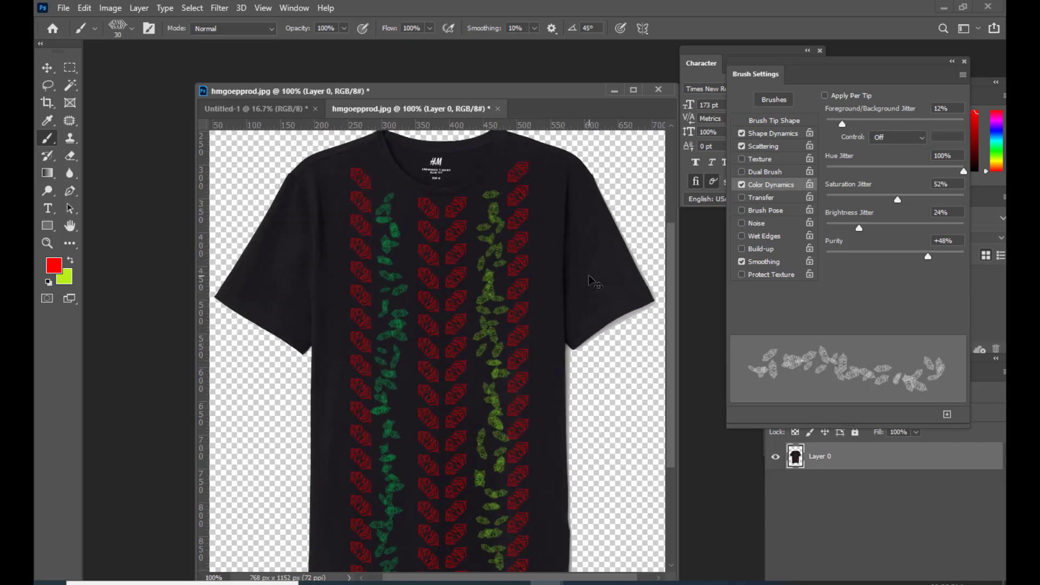
pyautogui.hotkey('ctrl', '+')
pyautogui.hotkey('ctrl', '-')
pyautogui.hotkey('ctrl', '-')
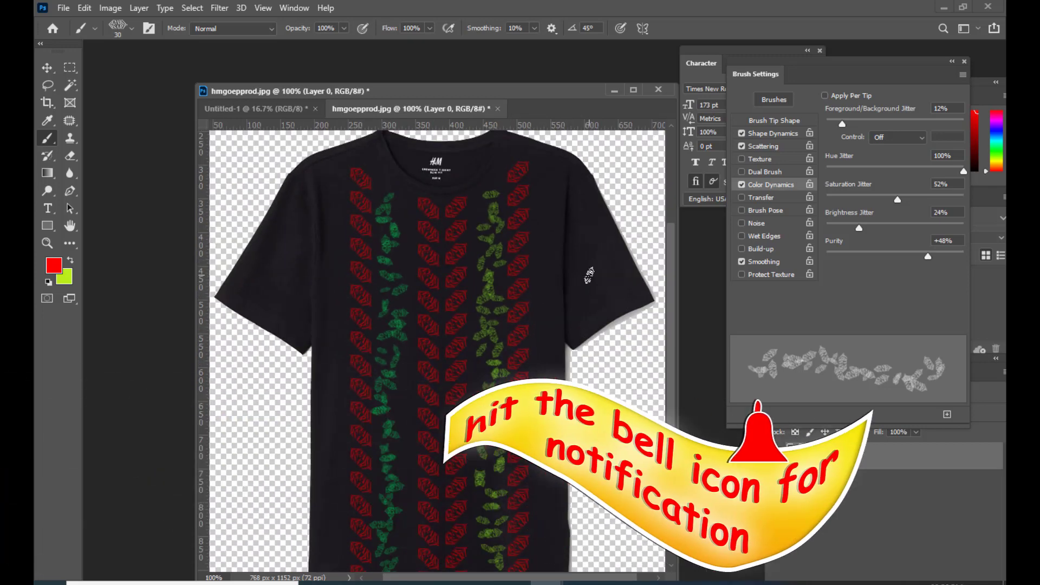
pyautogui.hotkey('ctrl', '-')
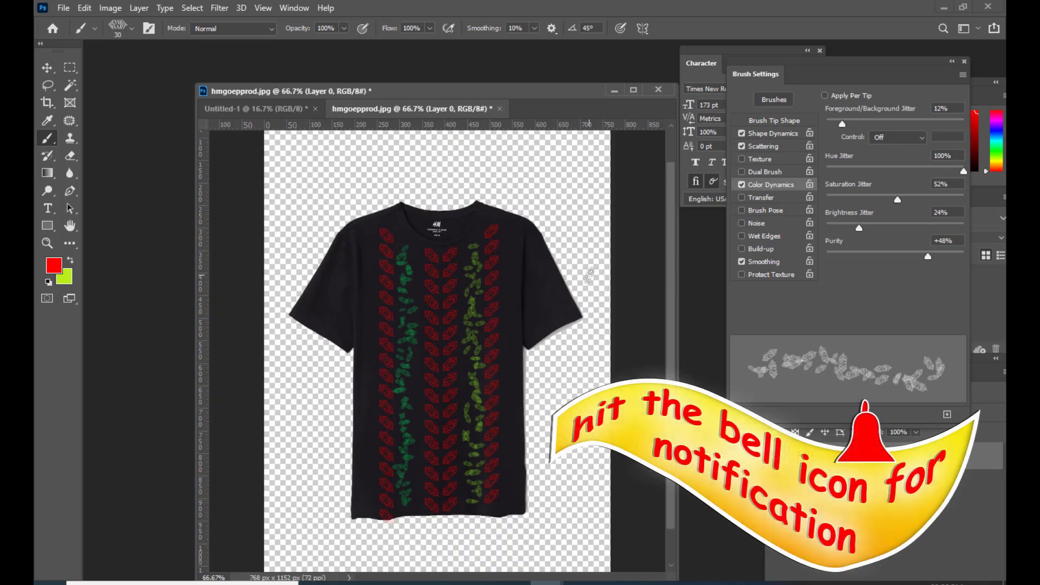